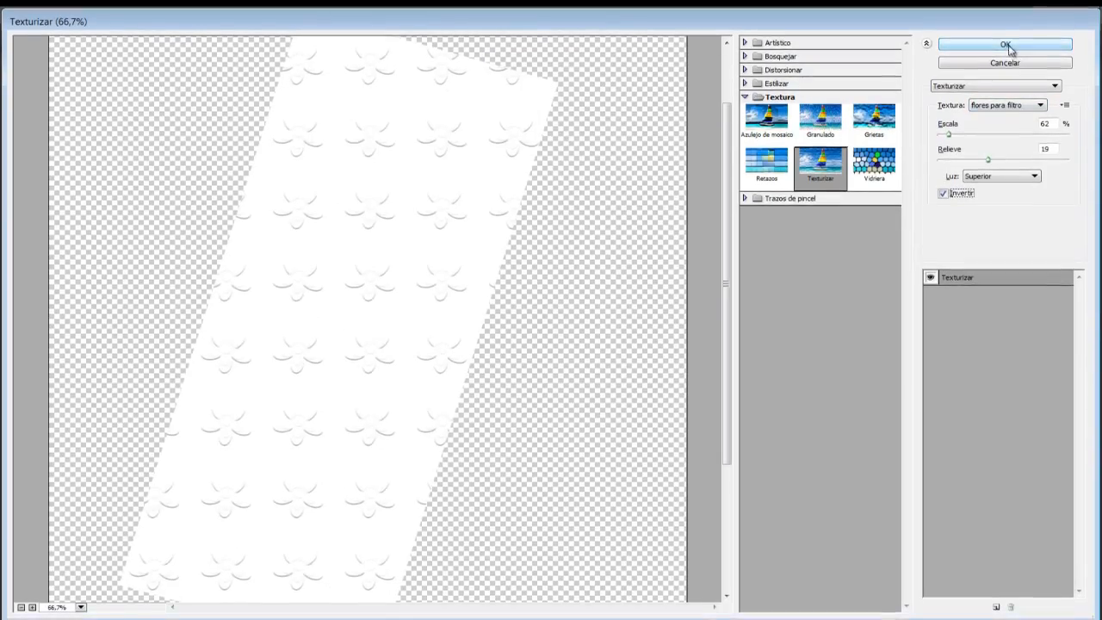
Apply the Texturizar filter with the flores para filtro texture, scale 62%, relief 19, Superior light and inverted
{"action": "left_click", "coordinate": [1006, 45]}
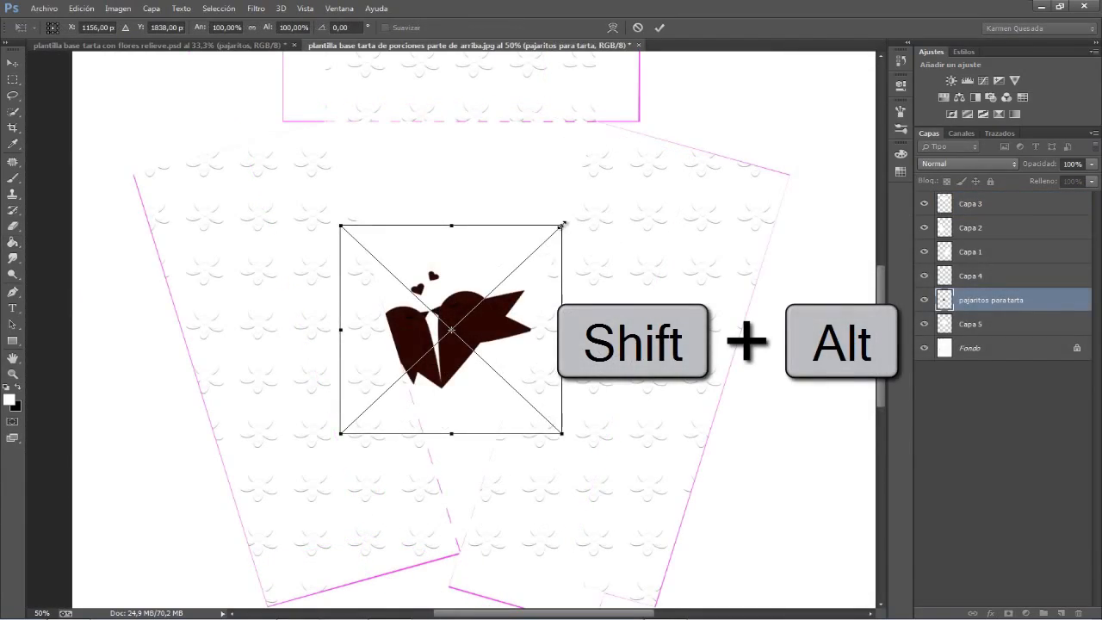
Scale the placed pajaritos para tarta image down proportionally around its centre
{"action": "left_click_drag", "start_coordinate": [566, 226], "coordinate": [546, 246]}
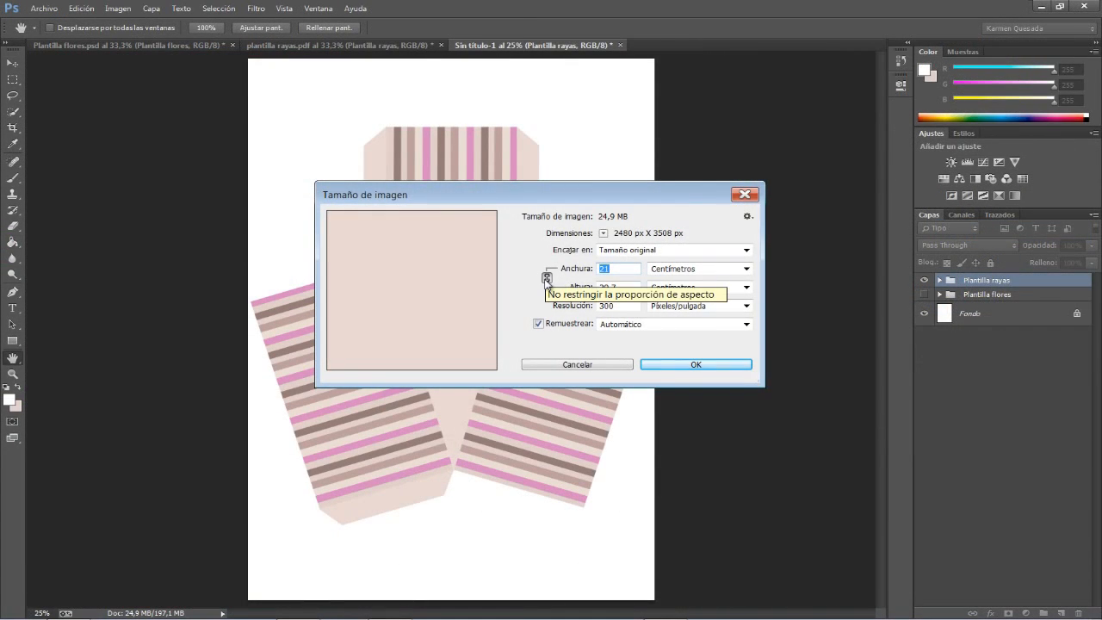
{"action": "left_click", "coordinate": [746, 268]}
{"action": "left_click", "coordinate": [745, 269]}
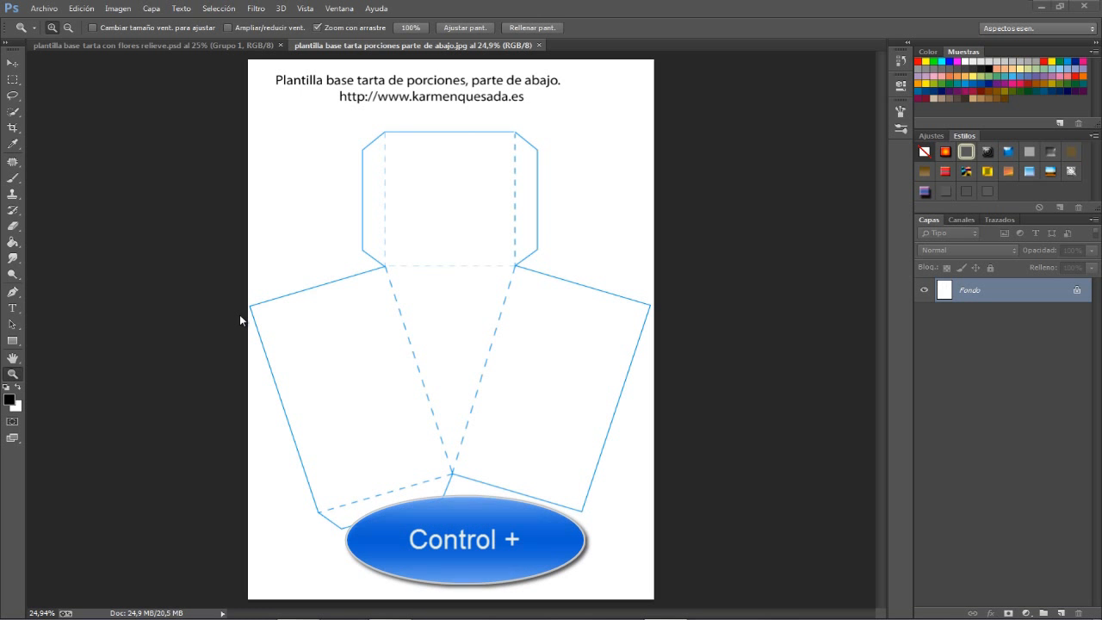
Add a new empty layer above the Fondo layer of the tarta porciones parte de abajo template
{"action": "key", "text": "ctrl+plus"}
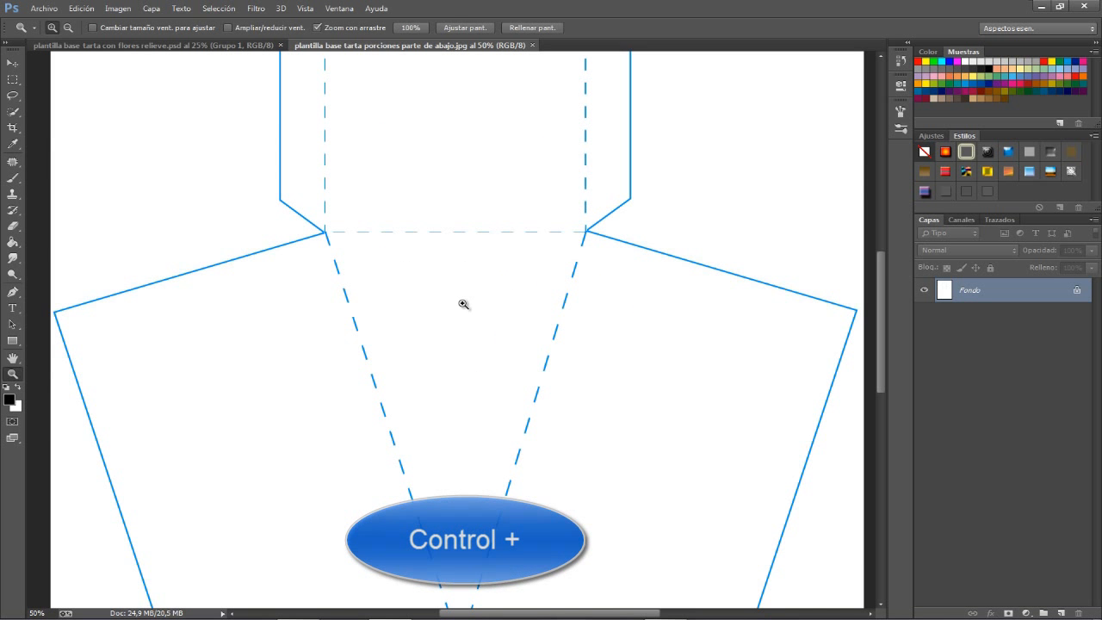
{"action": "mouse_move", "coordinate": [509, 290]}
{"action": "left_mouse_down"}
{"action": "mouse_move", "coordinate": [408, 176]}
{"action": "mouse_move", "coordinate": [376, 167]}
{"action": "left_mouse_up"}
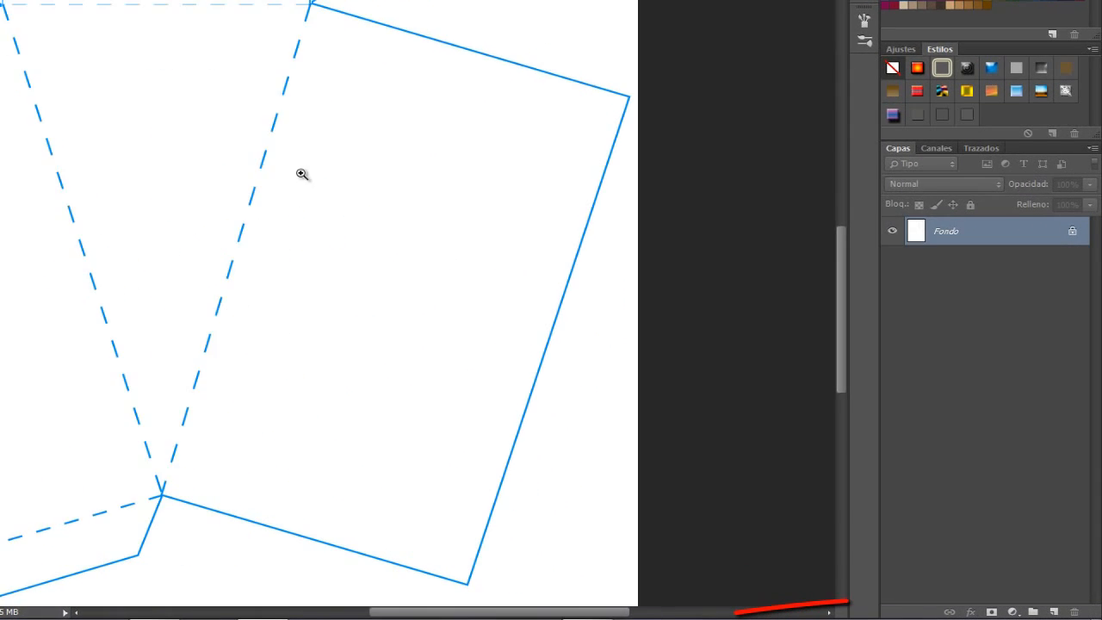
{"action": "left_click", "coordinate": [1028, 607]}
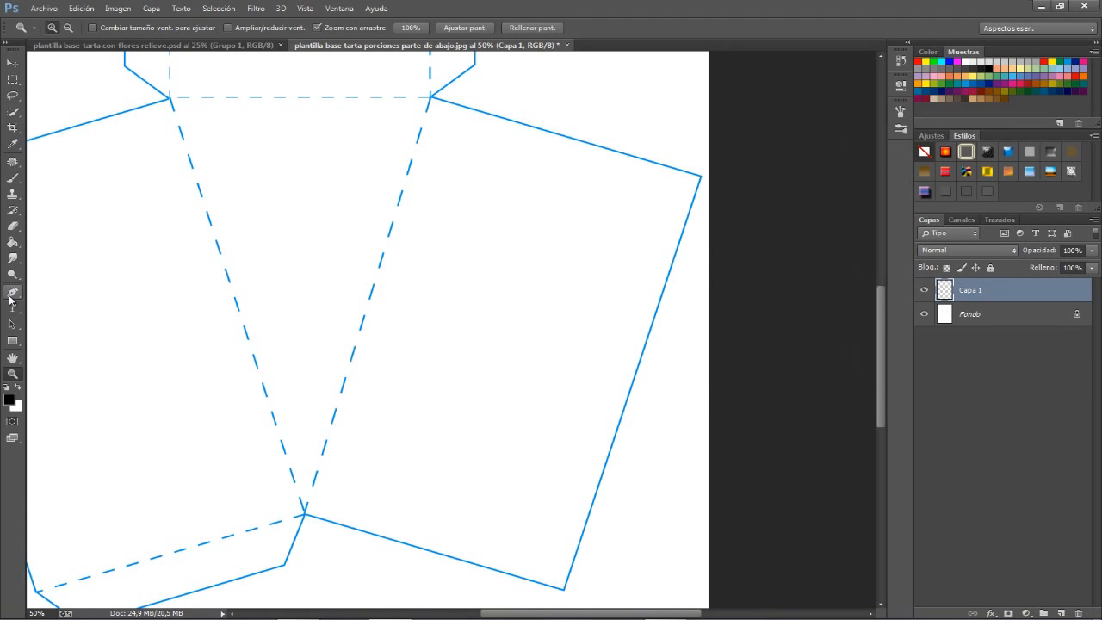
Trace the template's right-hand side panel with a closed Pen tool path and convert it into a selection
{"action": "left_click", "coordinate": [11, 295]}
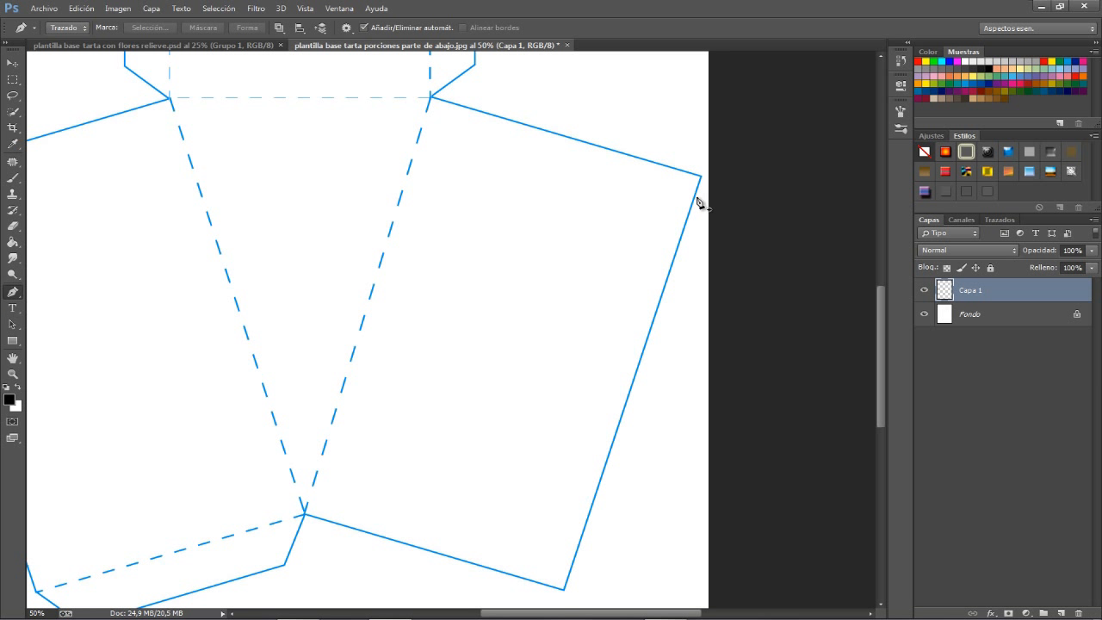
{"action": "left_click", "coordinate": [432, 99]}
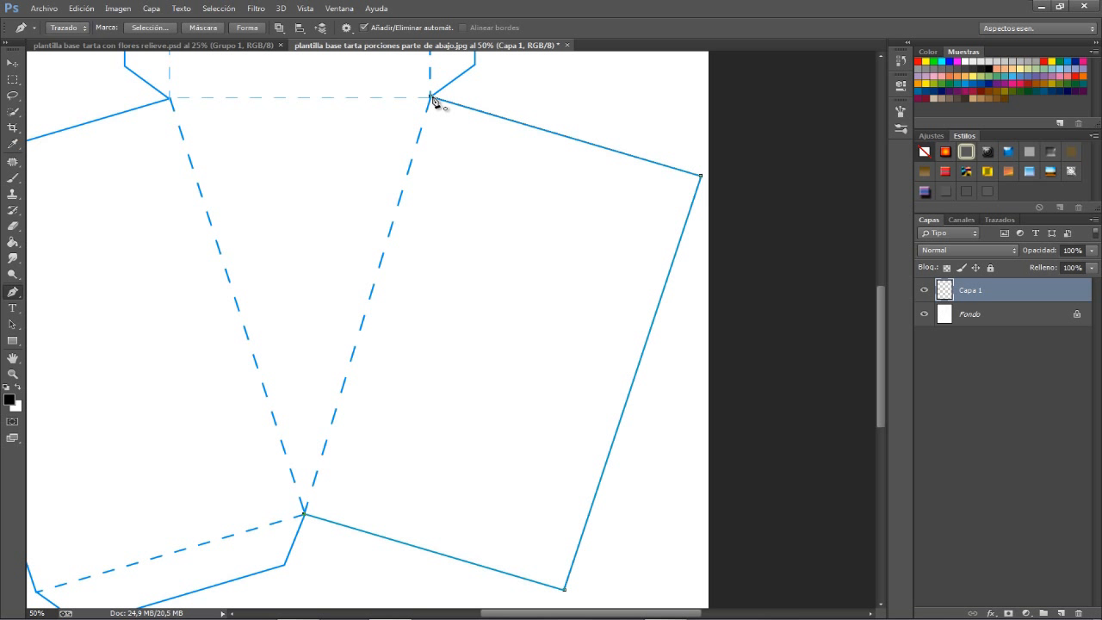
{"action": "right_click", "coordinate": [535, 198]}
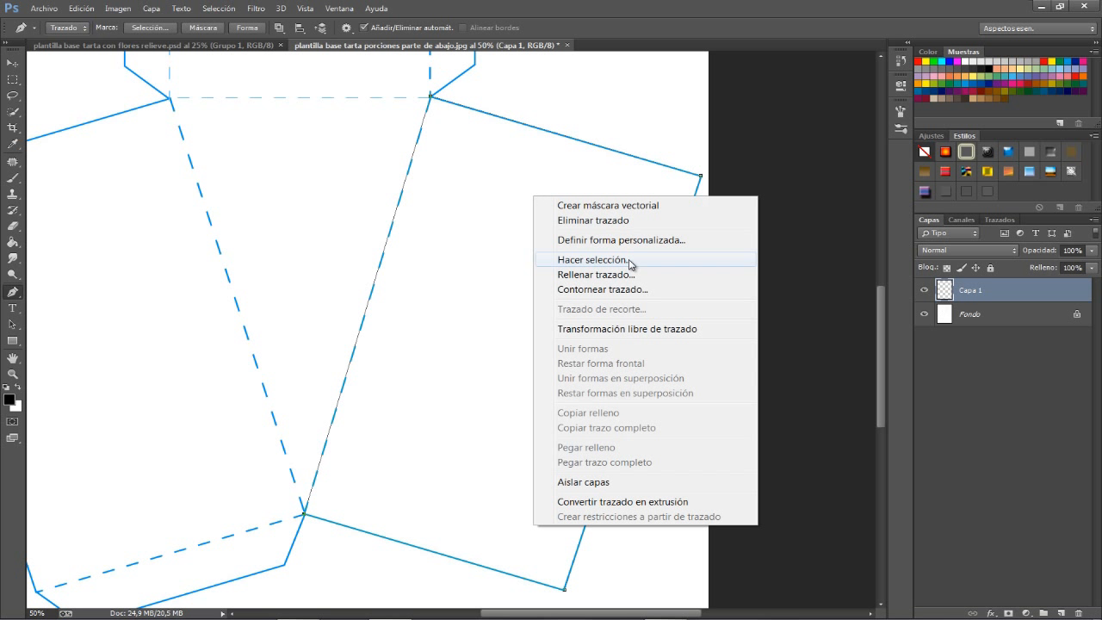
{"action": "left_click", "coordinate": [630, 262]}
{"action": "left_click", "coordinate": [640, 187]}
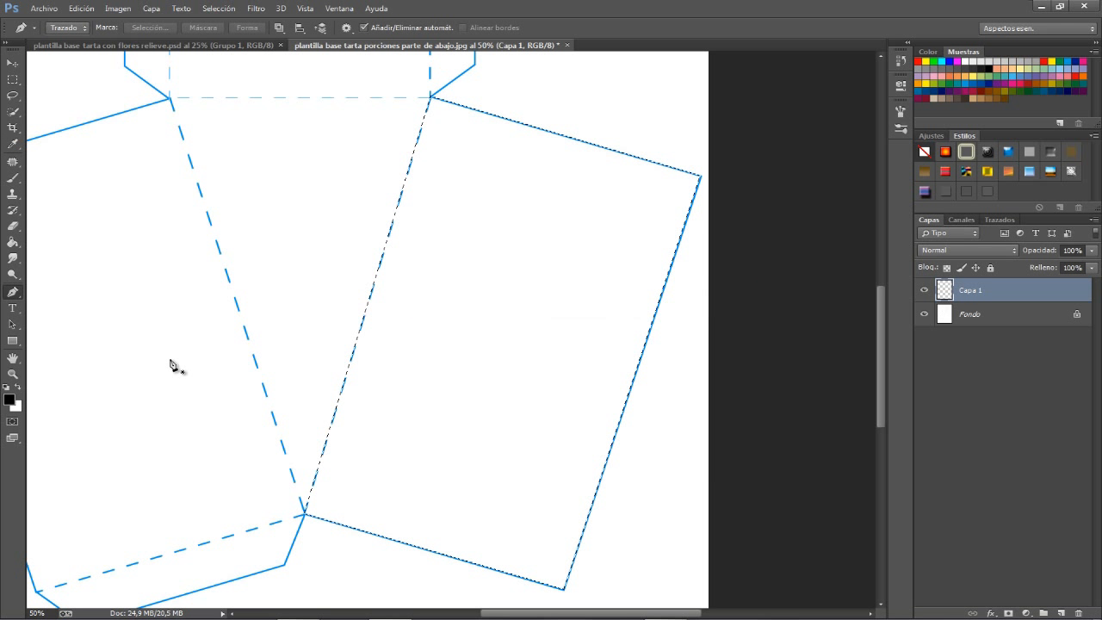
Fill the selected side panel with white on Capa 1 using the Paint Bucket, and deselect it
{"action": "left_click", "coordinate": [17, 387]}
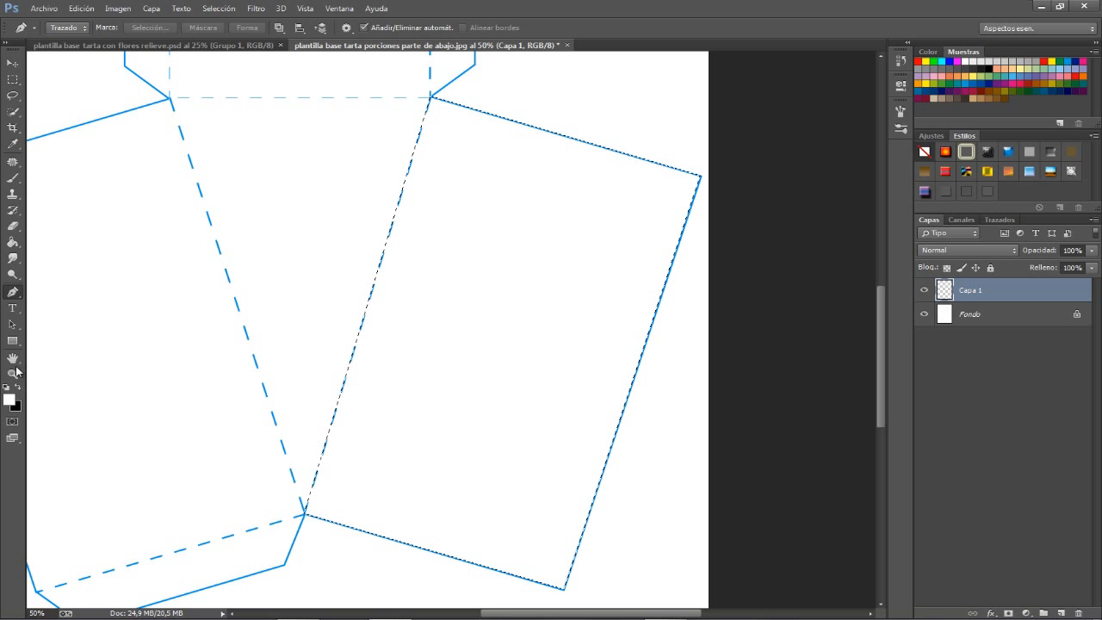
{"action": "left_click", "coordinate": [13, 242]}
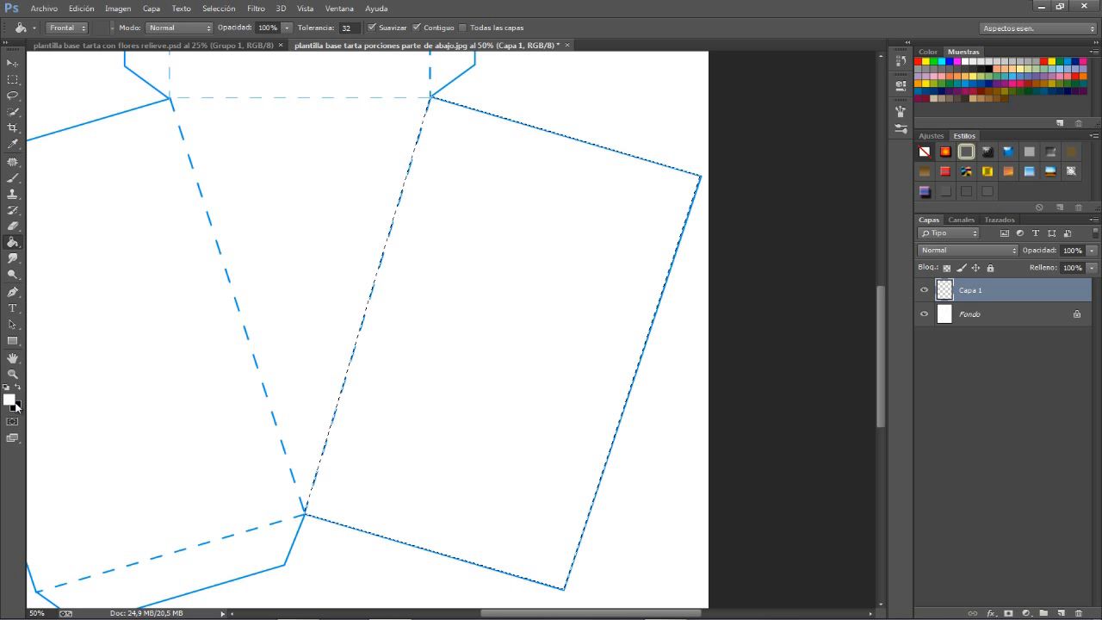
{"action": "left_click", "coordinate": [529, 197]}
{"action": "key", "text": "ctrl+d"}
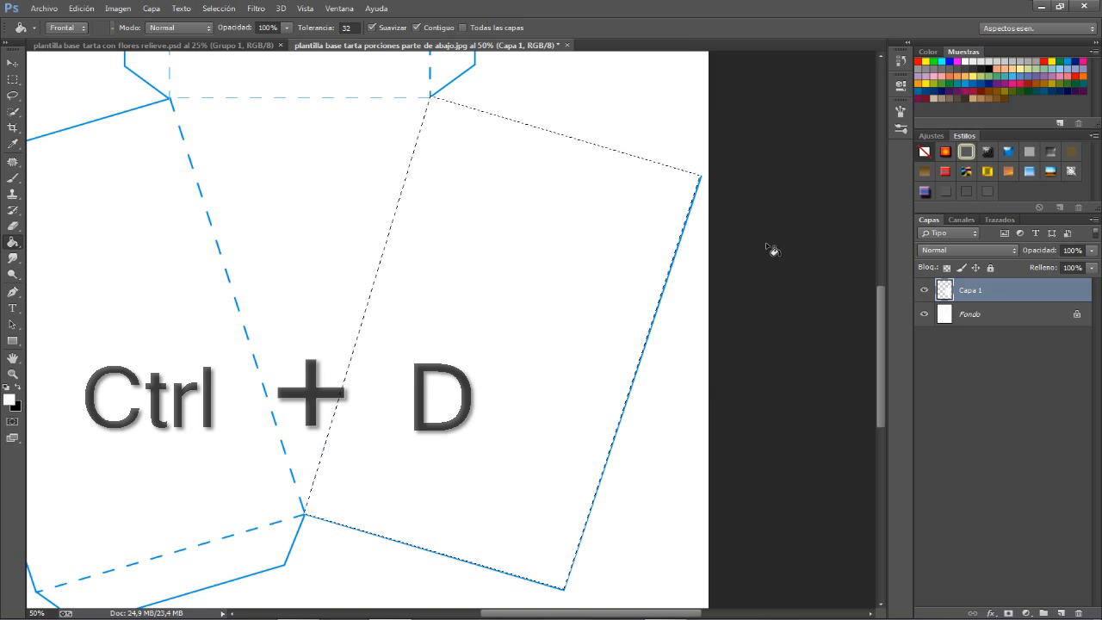
{"action": "key", "text": "ctrl+d"}
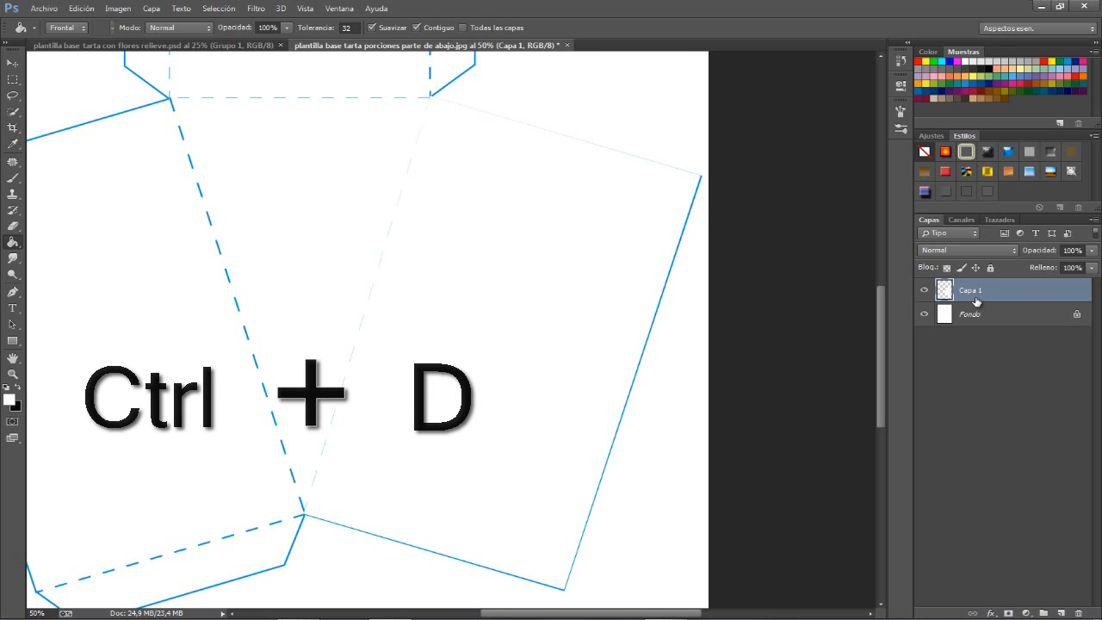
{"action": "left_click", "coordinate": [924, 315]}
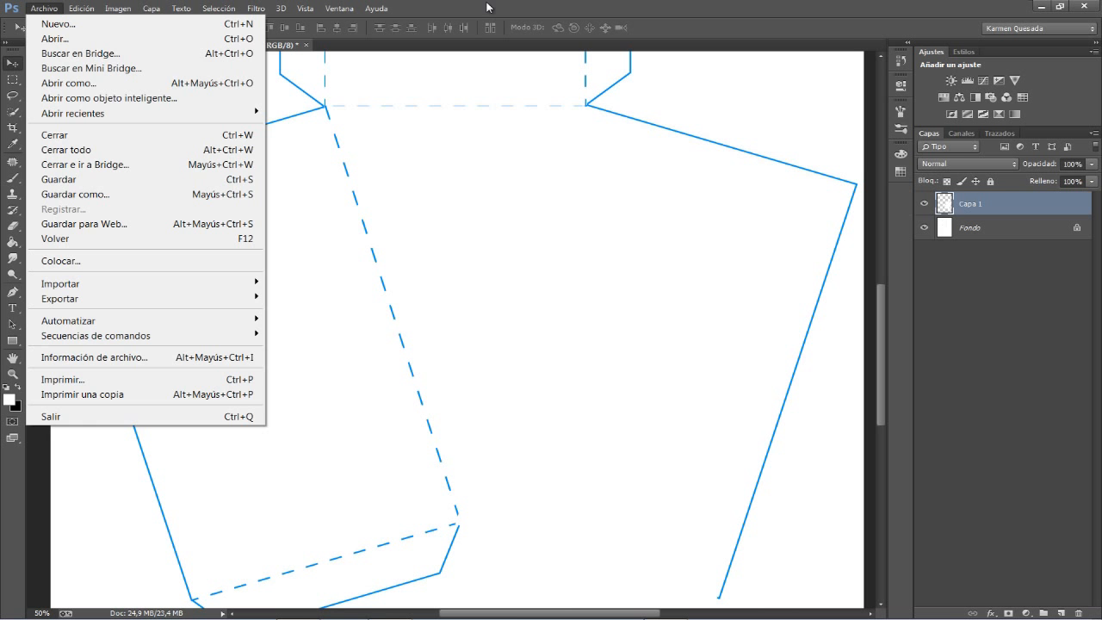
Place textura para tarta.jpg into the template document and shift it slightly to the right
{"action": "left_click", "coordinate": [487, 7]}
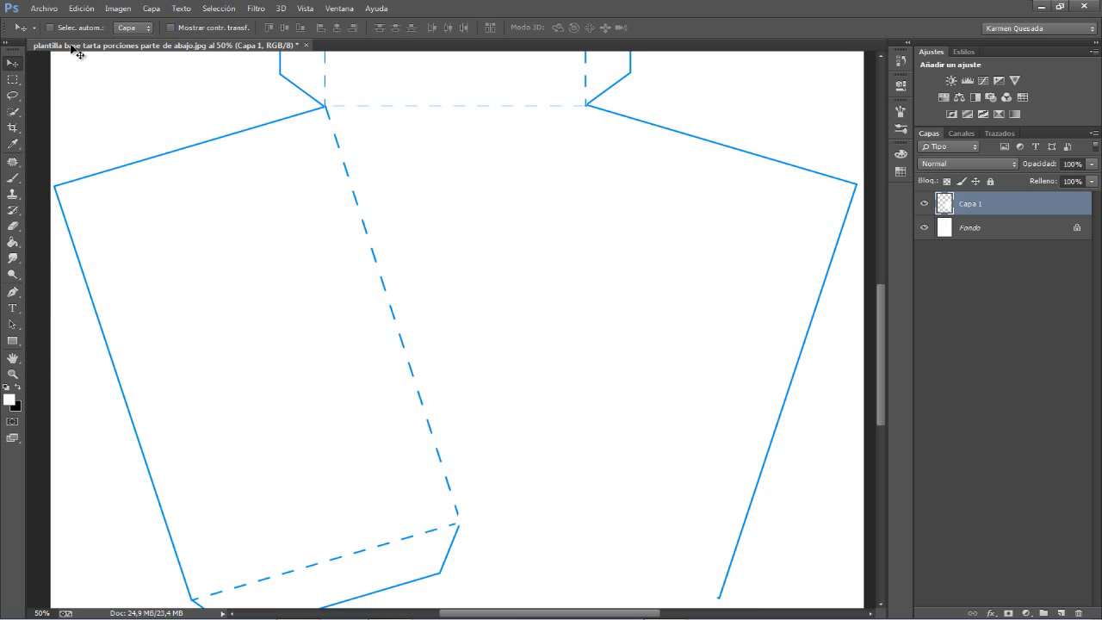
{"action": "left_click", "coordinate": [49, 9]}
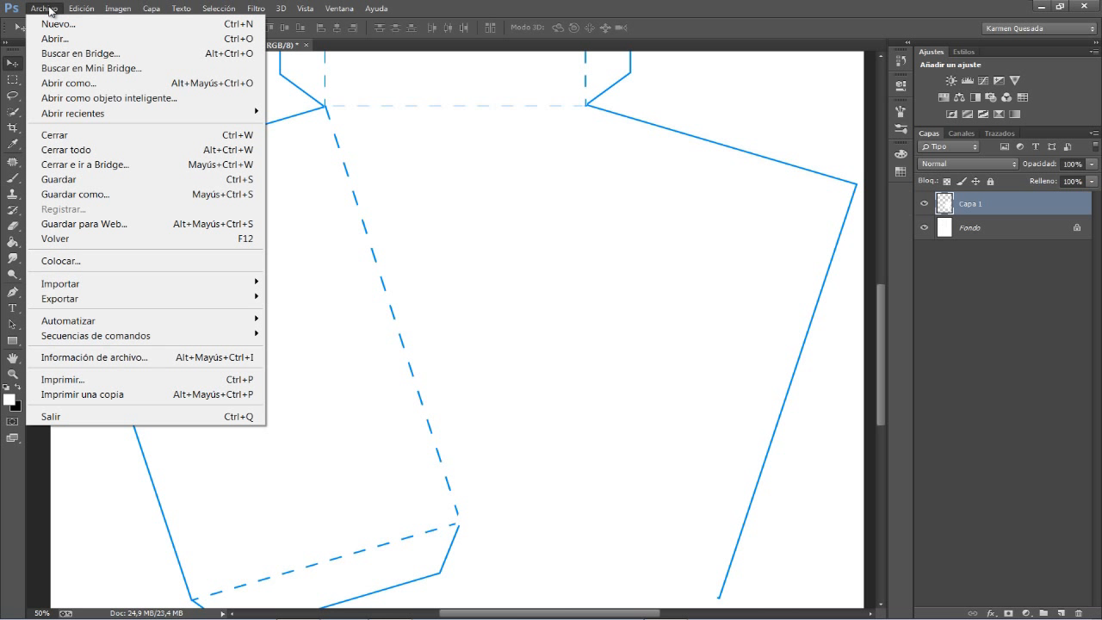
{"action": "left_click", "coordinate": [74, 261]}
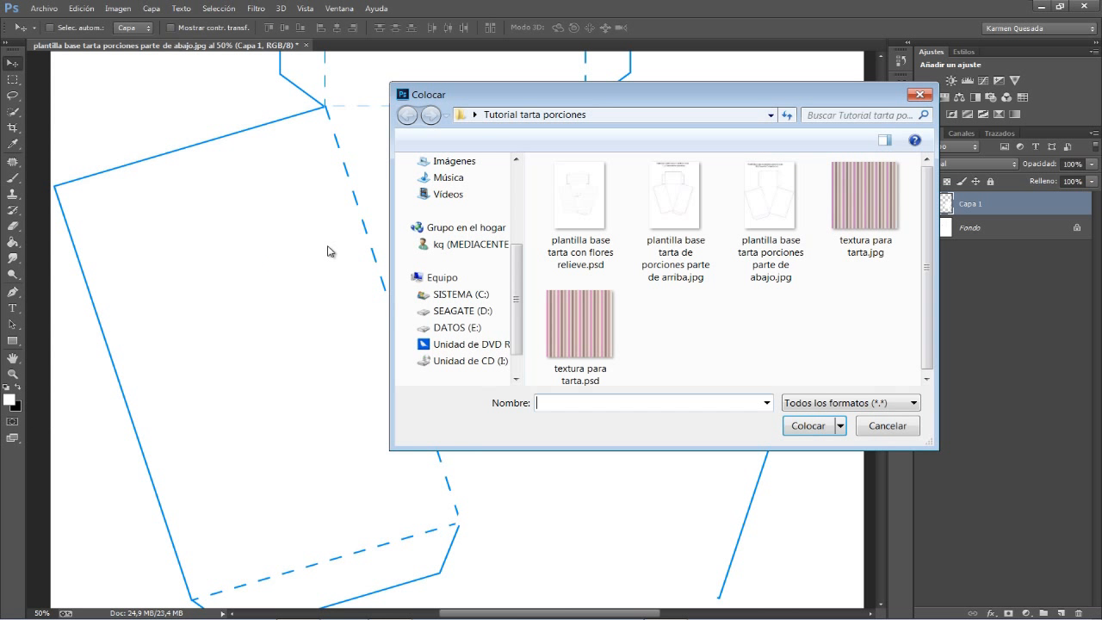
{"action": "left_click", "coordinate": [878, 198]}
{"action": "left_click", "coordinate": [805, 427]}
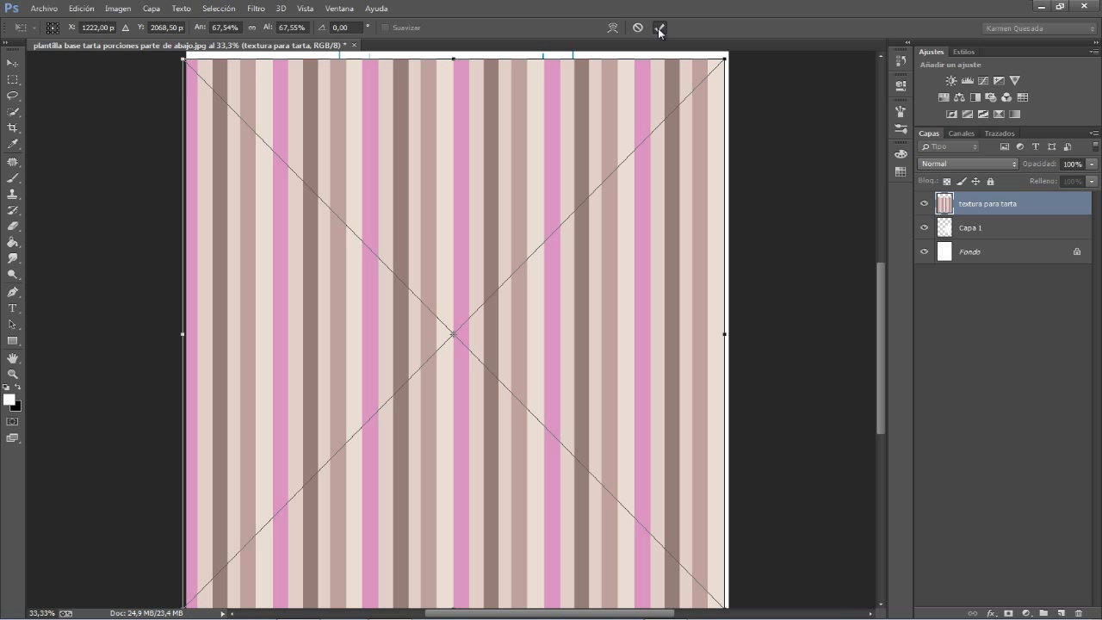
{"action": "left_click", "coordinate": [660, 32]}
{"action": "mouse_move", "coordinate": [302, 215]}
{"action": "left_mouse_down"}
{"action": "mouse_move", "coordinate": [354, 202]}
{"action": "mouse_move", "coordinate": [350, 219]}
{"action": "mouse_move", "coordinate": [324, 216]}
{"action": "left_mouse_up"}
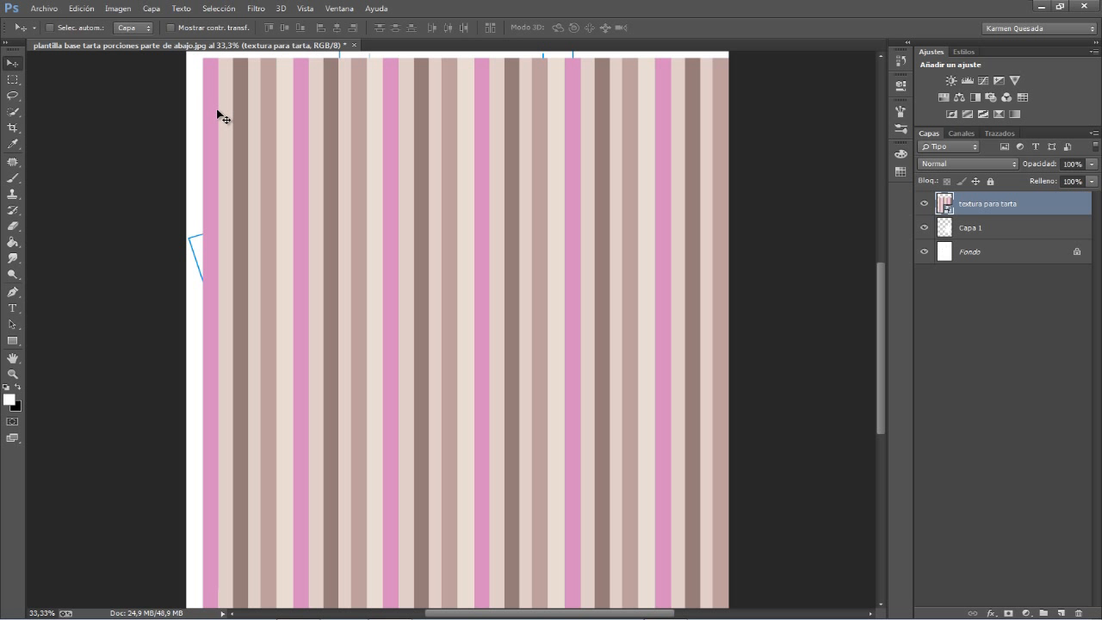
Try selecting the pink stripe at the texture's left edge with a rectangular marquee
{"action": "left_click", "coordinate": [13, 81]}
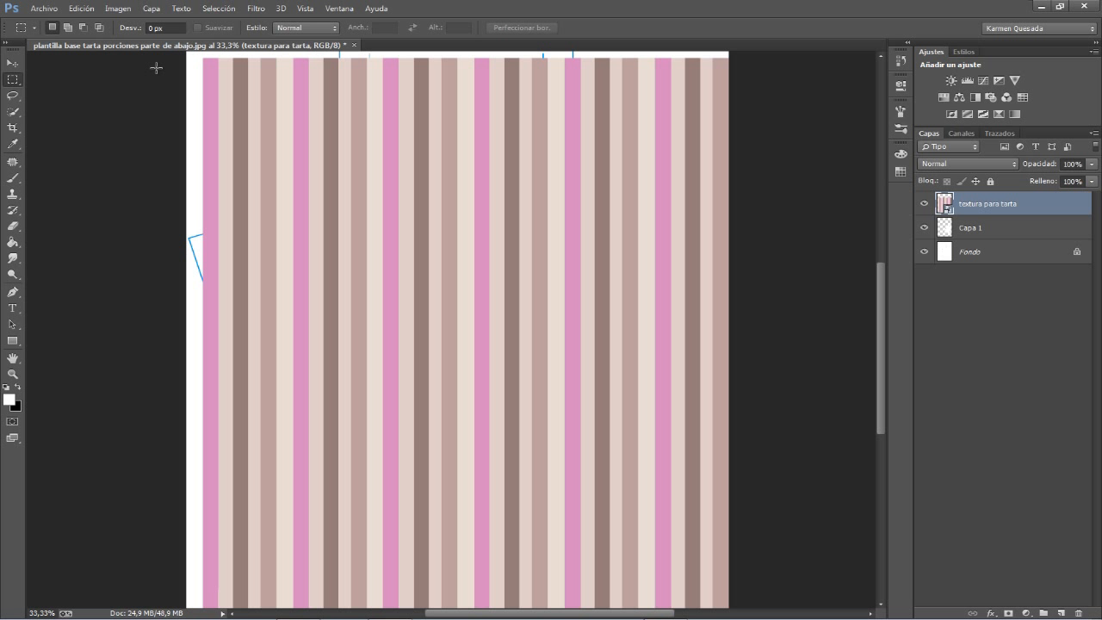
{"action": "key", "text": "ctrl+minus"}
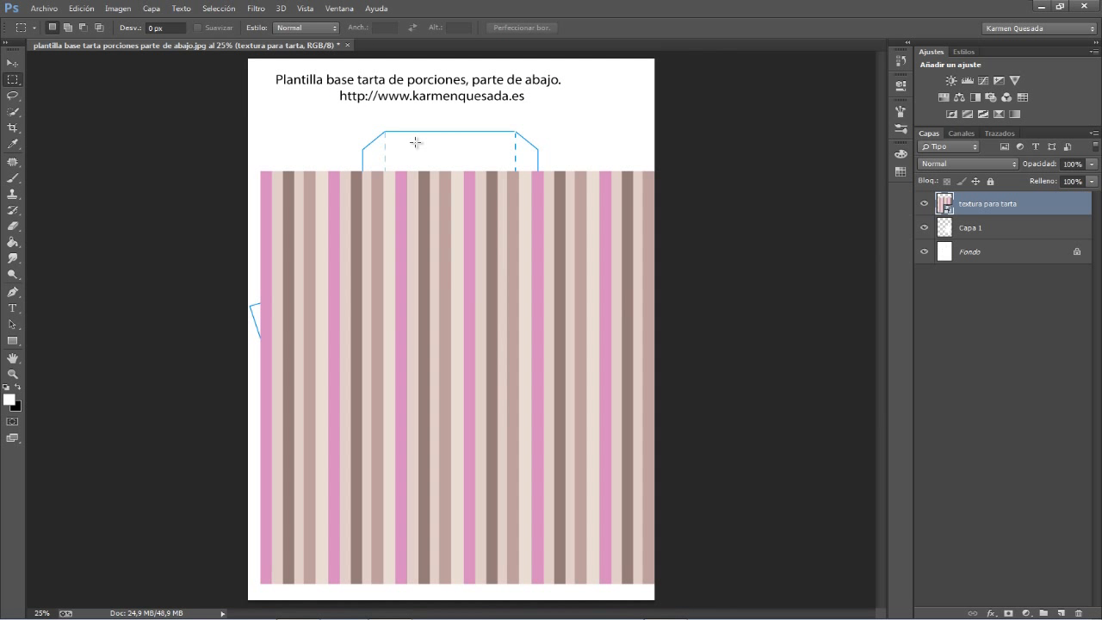
{"action": "left_click_drag", "start_coordinate": [262, 170], "coordinate": [273, 589]}
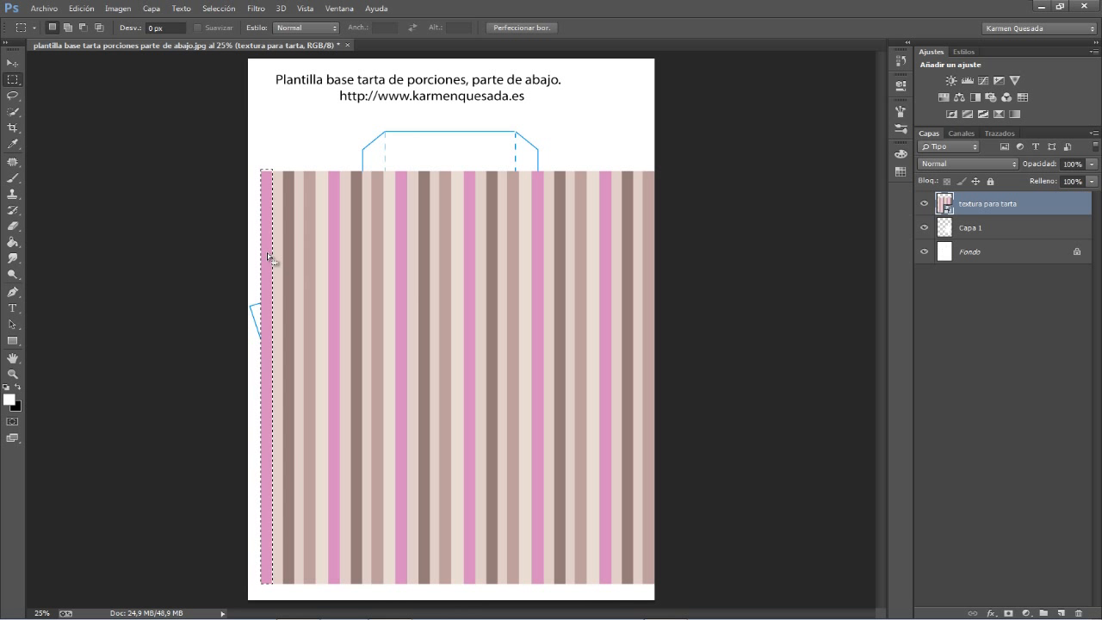
{"action": "key", "text": "ctrl+d"}
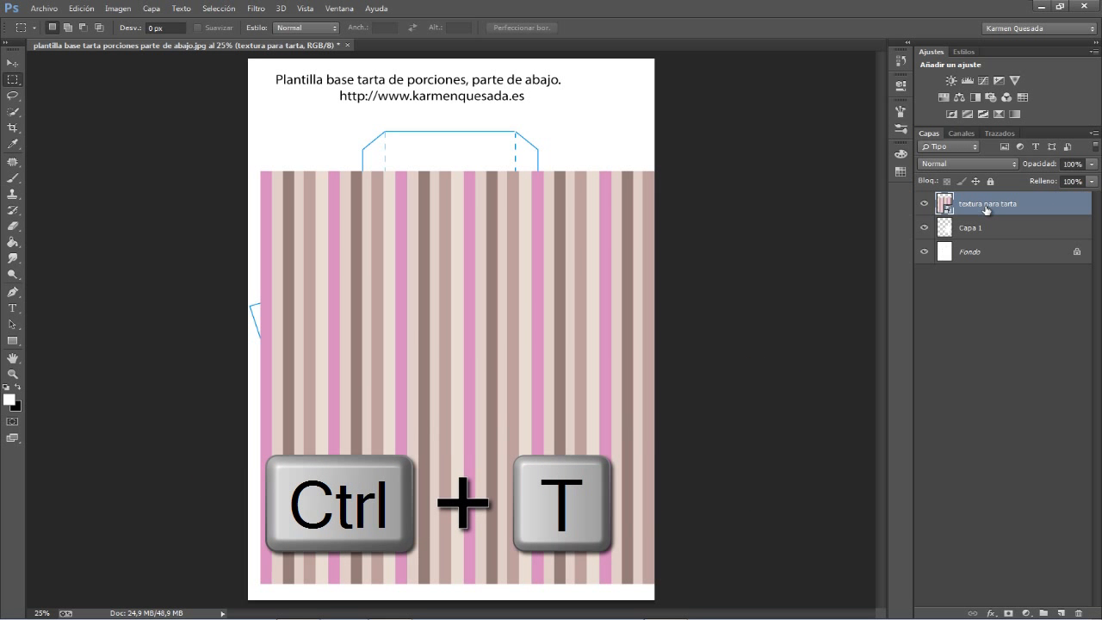
Rotate the textura para tarta layer 90° clockwise and lower its opacity to 62%
{"action": "key", "text": "ctrl+t"}
{"action": "right_click", "coordinate": [527, 226]}
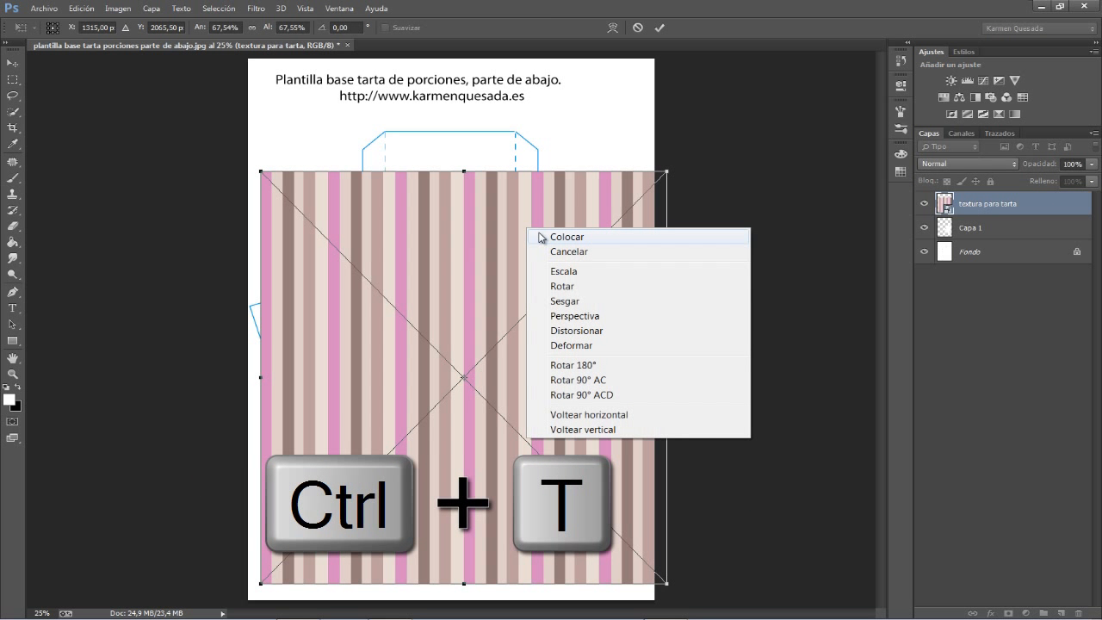
{"action": "left_click", "coordinate": [575, 381]}
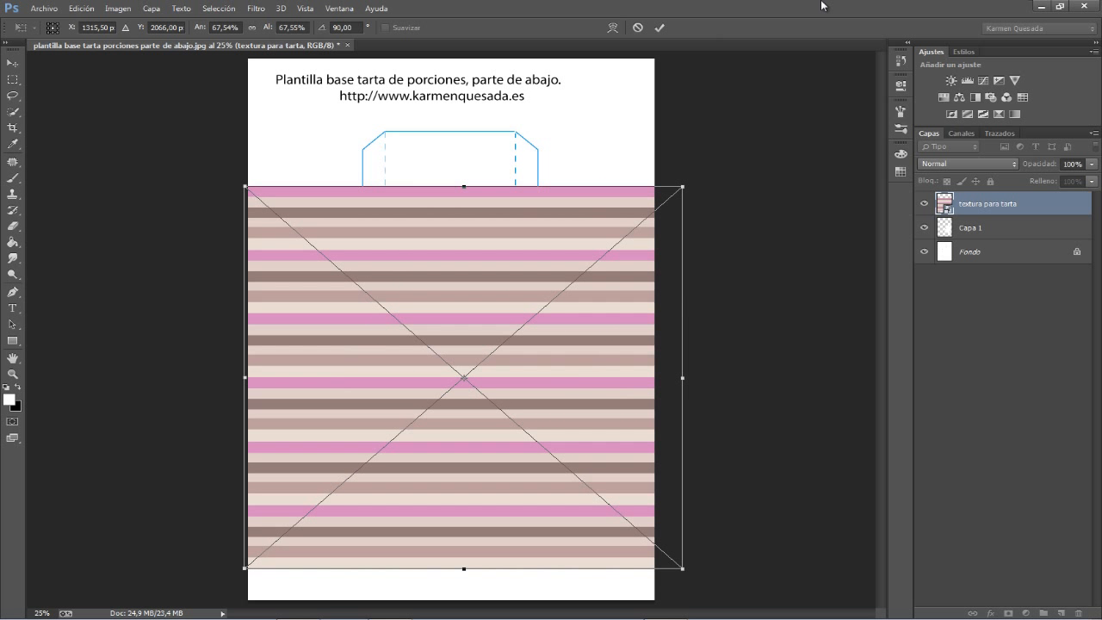
{"action": "left_click", "coordinate": [660, 27]}
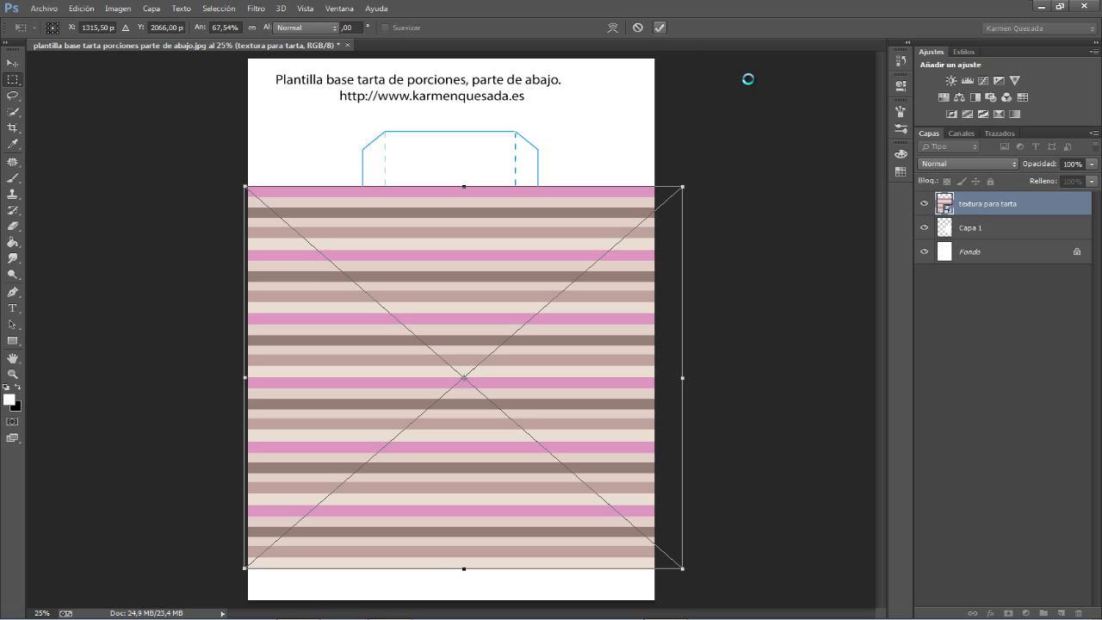
{"action": "left_click_drag", "start_coordinate": [1047, 165], "coordinate": [1021, 164]}
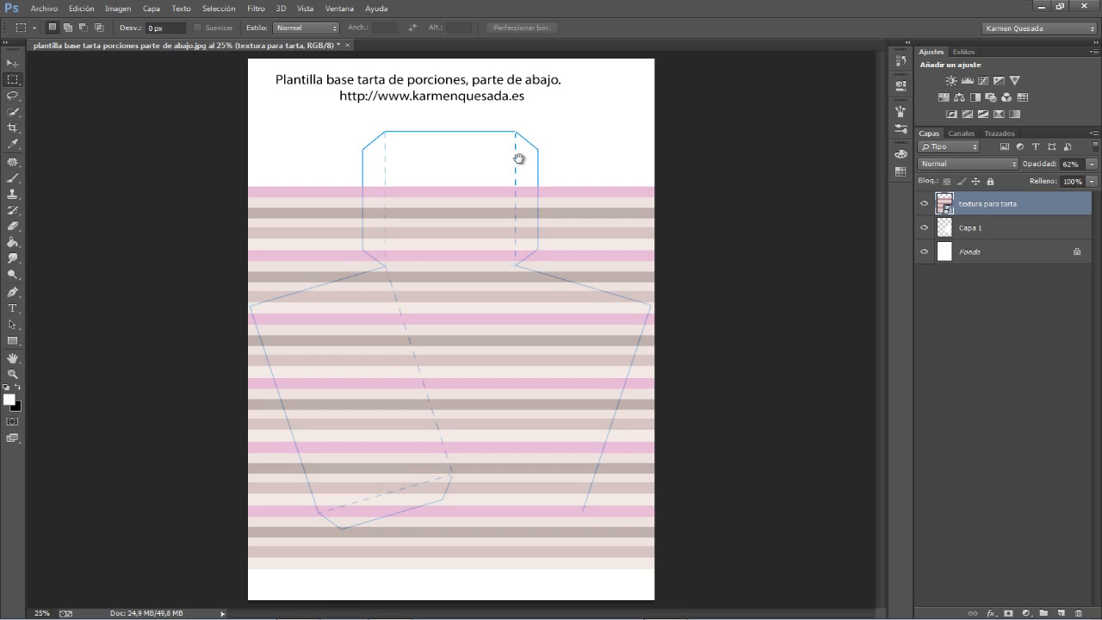
Scale the striped texture proportionally to about 45% and position it over the template's right-hand side panel
{"action": "key", "text": "ctrl+plus"}
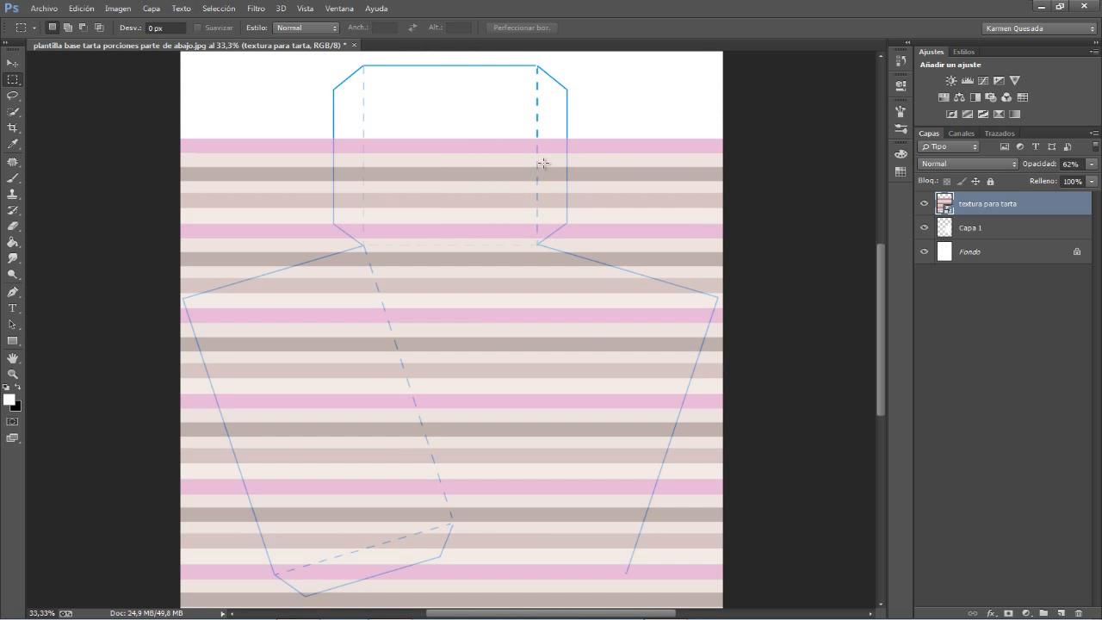
{"action": "left_click_drag", "start_coordinate": [541, 162], "coordinate": [459, 90]}
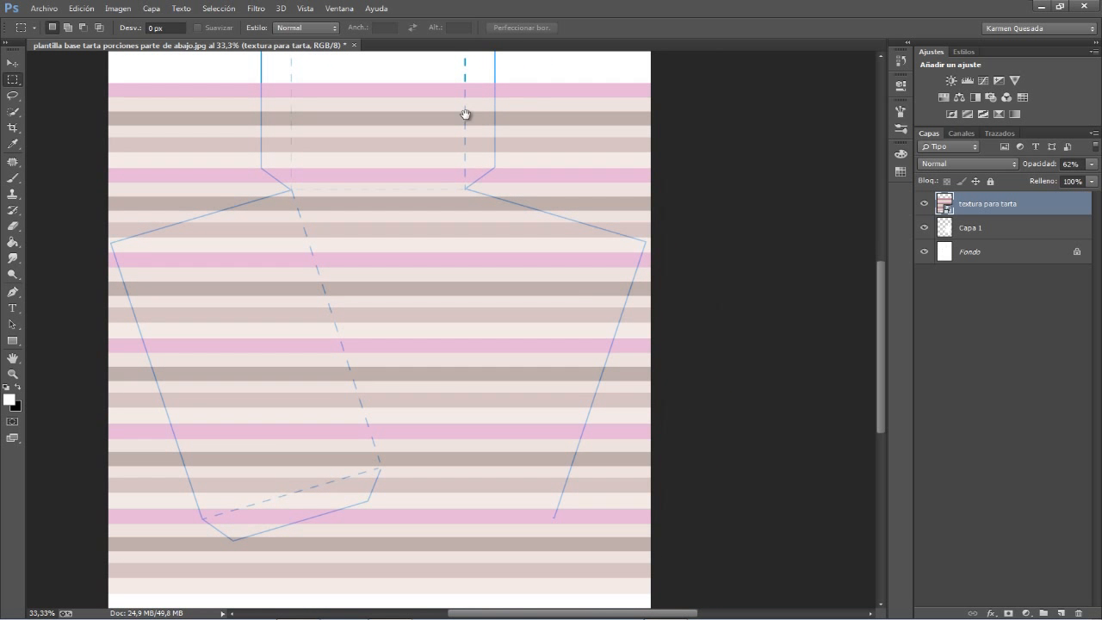
{"action": "key", "text": "ctrl+t"}
{"action": "right_click", "coordinate": [611, 283]}
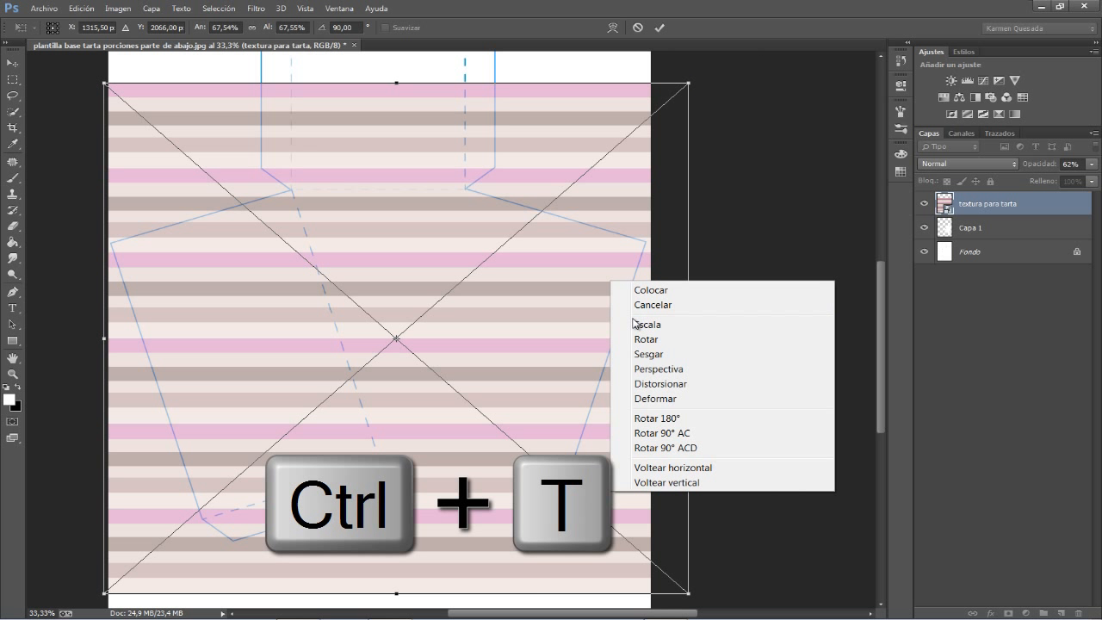
{"action": "left_click", "coordinate": [646, 324]}
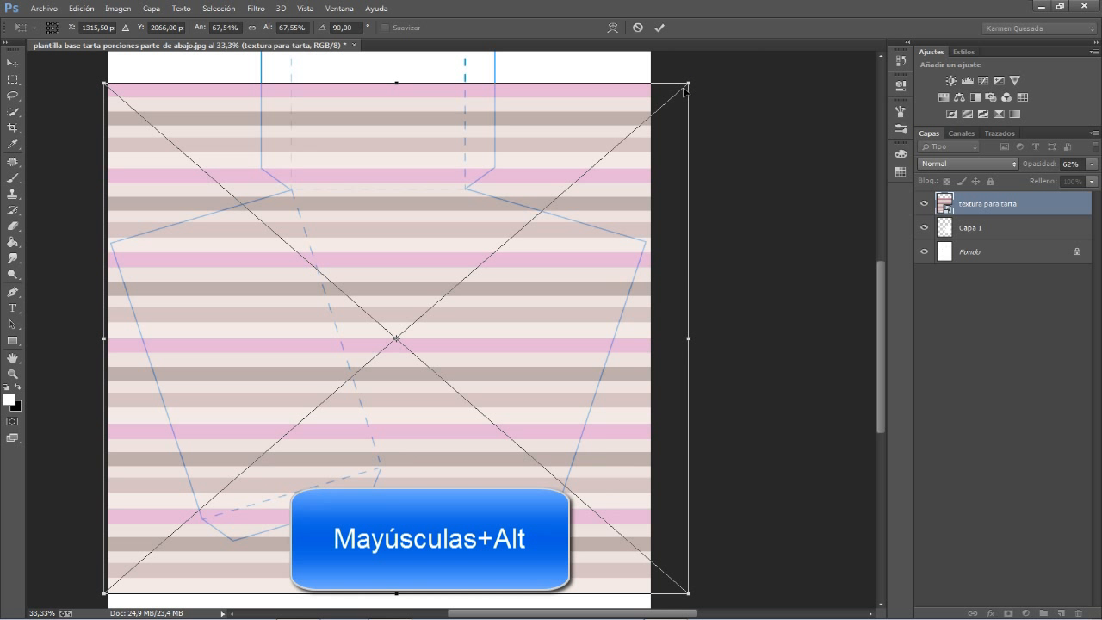
{"action": "left_click_drag", "start_coordinate": [691, 83], "coordinate": [632, 192]}
{"action": "left_click_drag", "start_coordinate": [529, 235], "coordinate": [572, 252]}
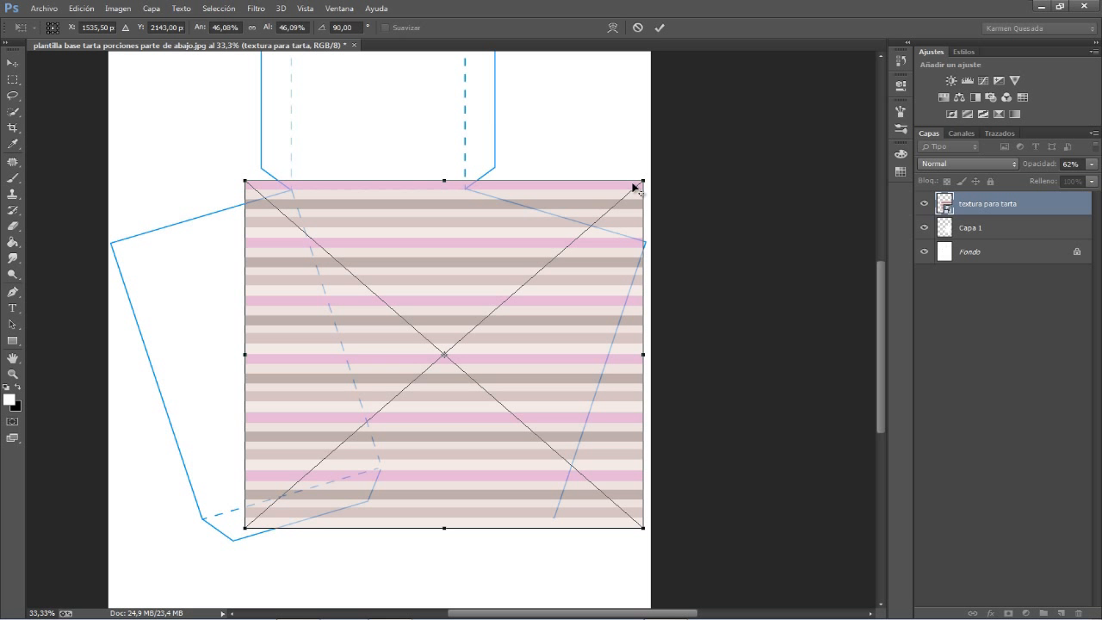
{"action": "left_click_drag", "start_coordinate": [637, 183], "coordinate": [586, 273]}
Rotate the striped texture to about 107.33° so its stripes follow the slanted top edge of the right-hand panel
{"action": "right_click", "coordinate": [610, 229]}
{"action": "left_click", "coordinate": [641, 286]}
{"action": "left_click_drag", "start_coordinate": [654, 233], "coordinate": [624, 252]}
{"action": "left_click_drag", "start_coordinate": [653, 230], "coordinate": [653, 233]}
Scale the striped texture to 42.42% with its top edge on the right-hand panel's slanted edge, and restore its opacity to 100%
{"action": "right_click", "coordinate": [543, 332]}
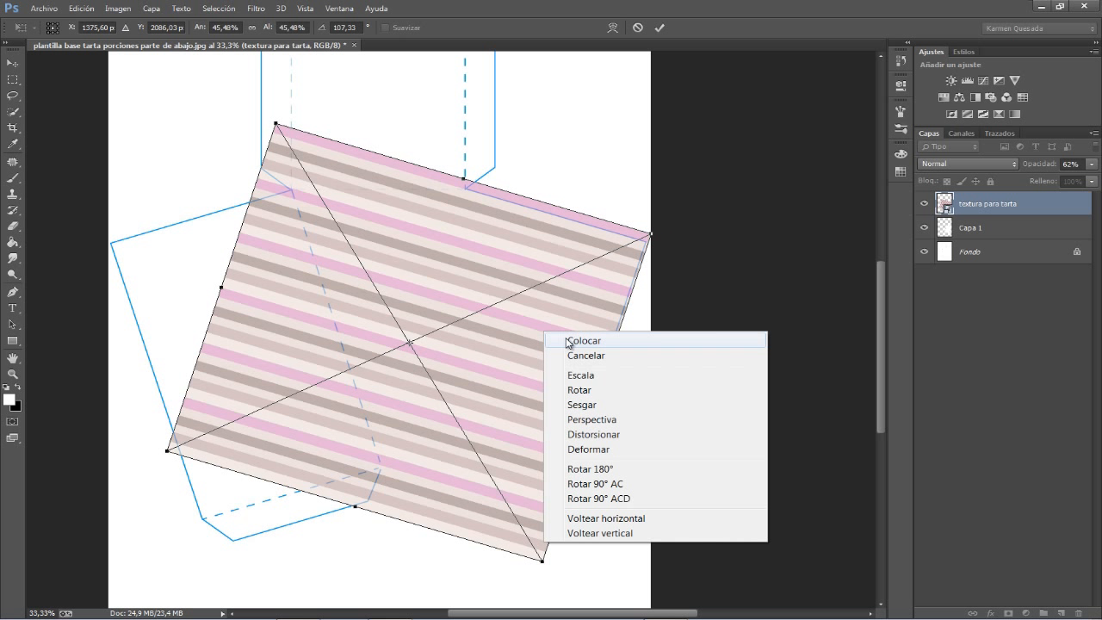
{"action": "left_click", "coordinate": [589, 375]}
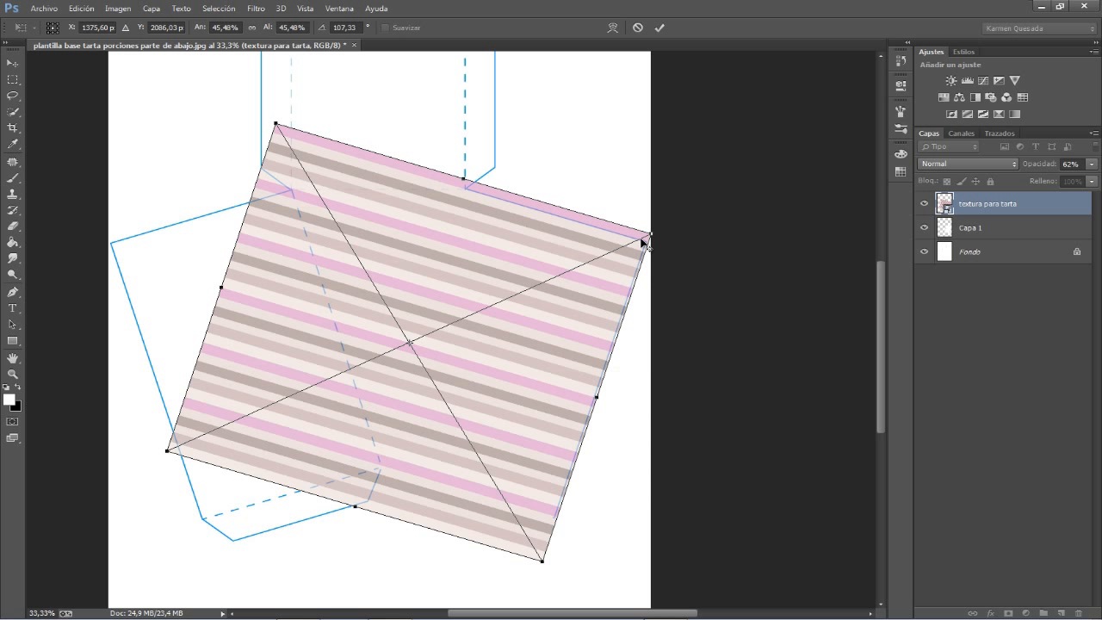
{"action": "left_click_drag", "start_coordinate": [652, 233], "coordinate": [636, 240]}
{"action": "left_click_drag", "start_coordinate": [558, 304], "coordinate": [575, 303]}
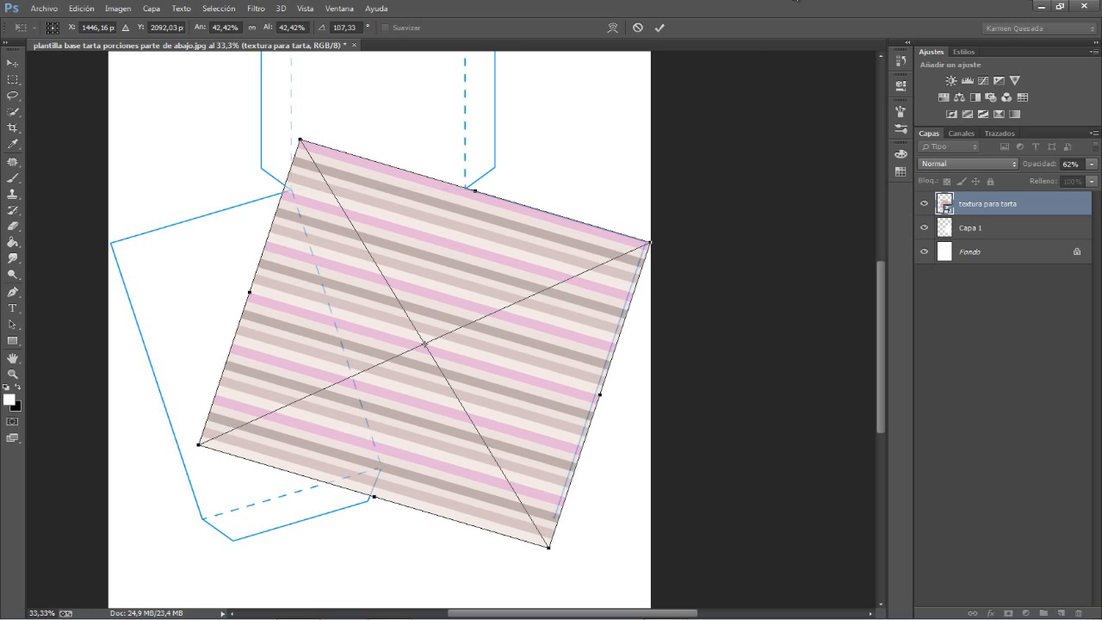
{"action": "left_click", "coordinate": [661, 29]}
{"action": "left_click_drag", "start_coordinate": [1040, 164], "coordinate": [1092, 164]}
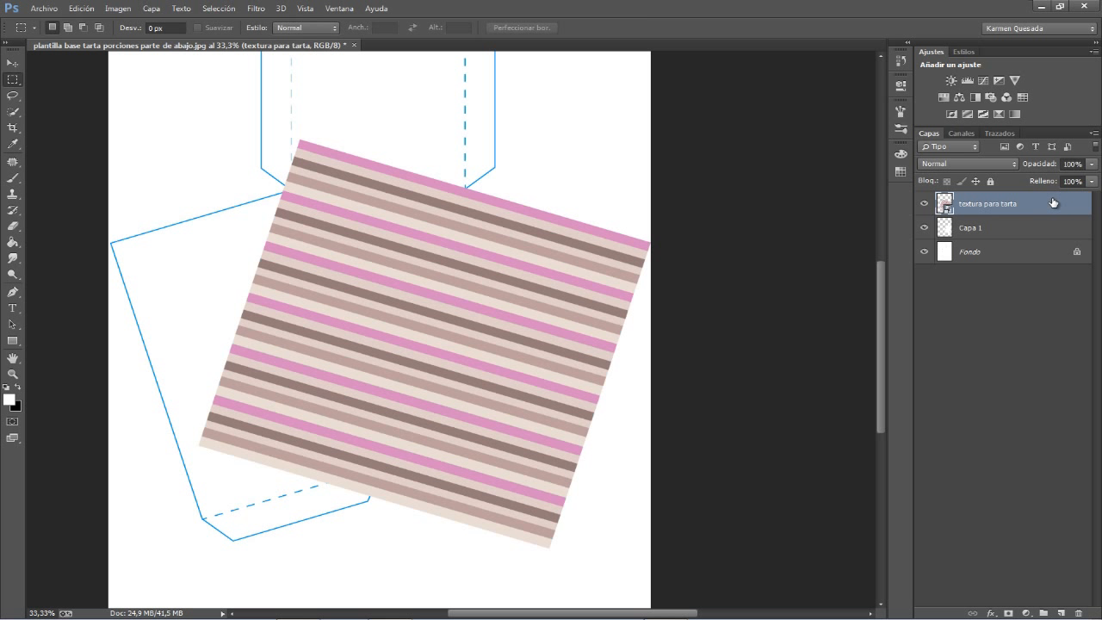
Rename the Capa 1 layer as "rectangulo dcho" and clip the textura para tarta layer to it
{"action": "double_click", "coordinate": [981, 230]}
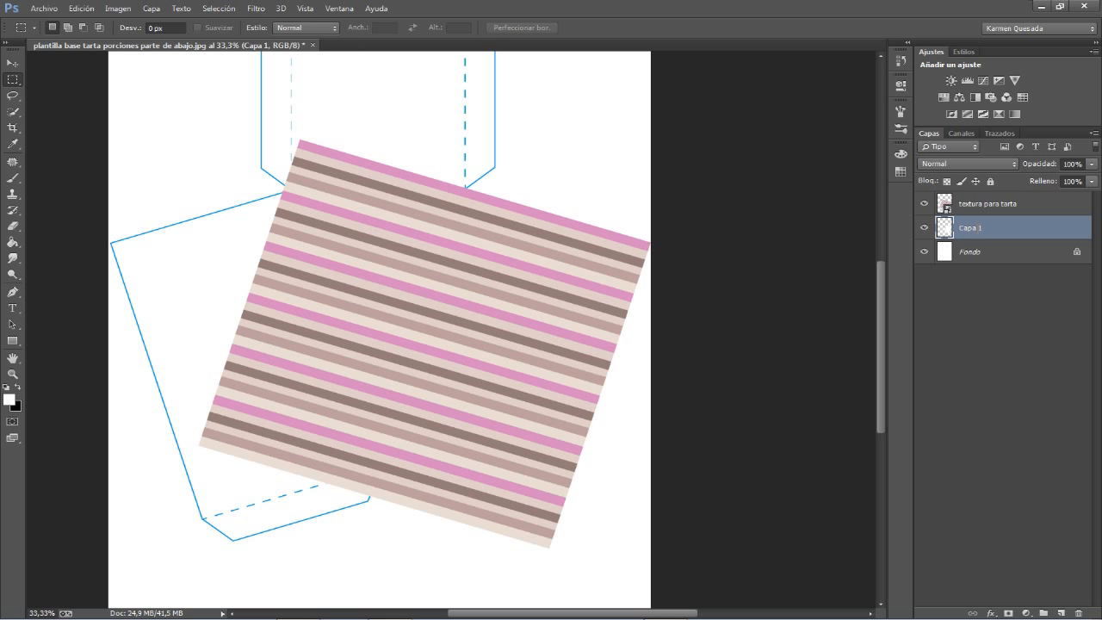
{"action": "type", "text": "rectangulo dcho"}
{"action": "key", "text": "Return"}
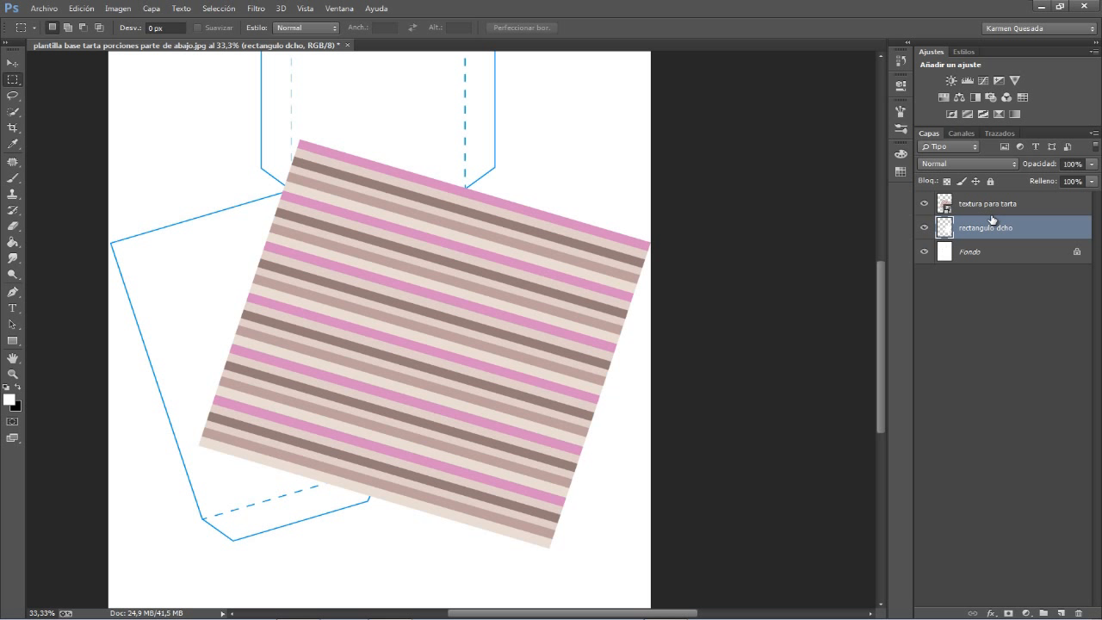
{"action": "left_click", "coordinate": [992, 217], "text": "alt"}
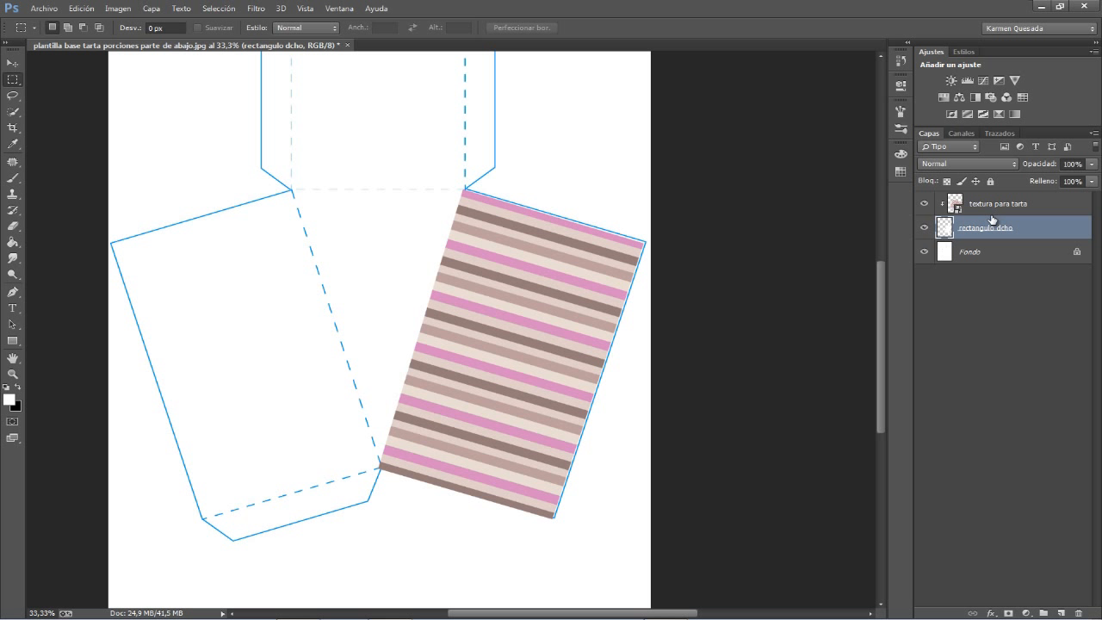
Shift the clipped texture so that a pink stripe runs along the right-hand panel's upper edge
{"action": "key", "text": "ctrl+plus"}
{"action": "scroll", "coordinate": [488, 229], "scroll_direction": "down", "scroll_amount": 2}
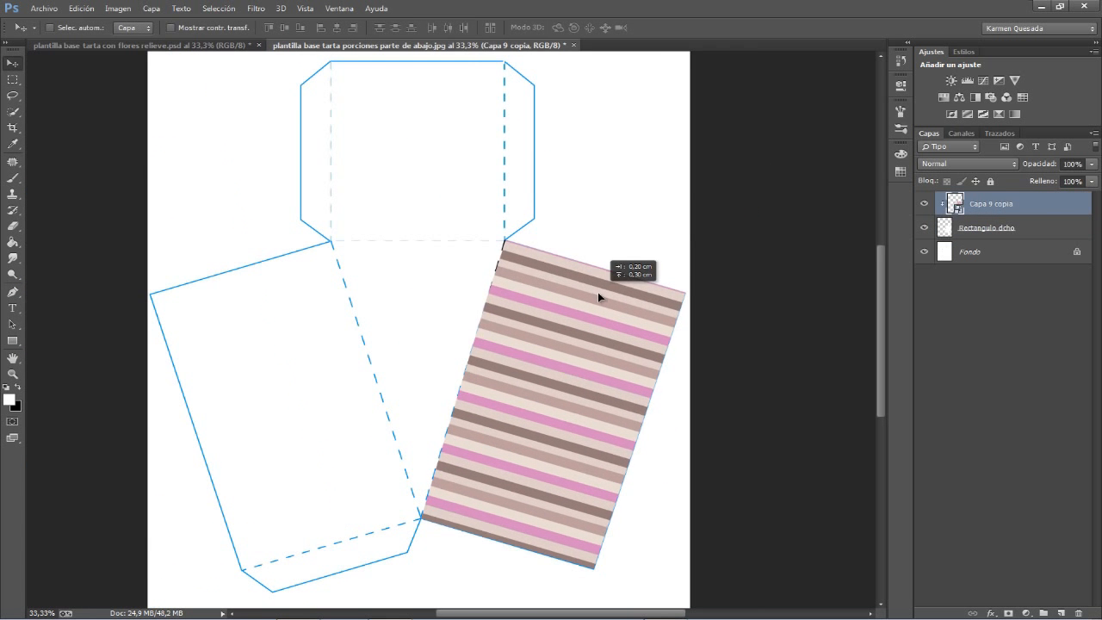
{"action": "mouse_move", "coordinate": [598, 293]}
{"action": "left_mouse_down"}
{"action": "mouse_move", "coordinate": [592, 304]}
{"action": "mouse_move", "coordinate": [594, 293]}
{"action": "left_mouse_up"}
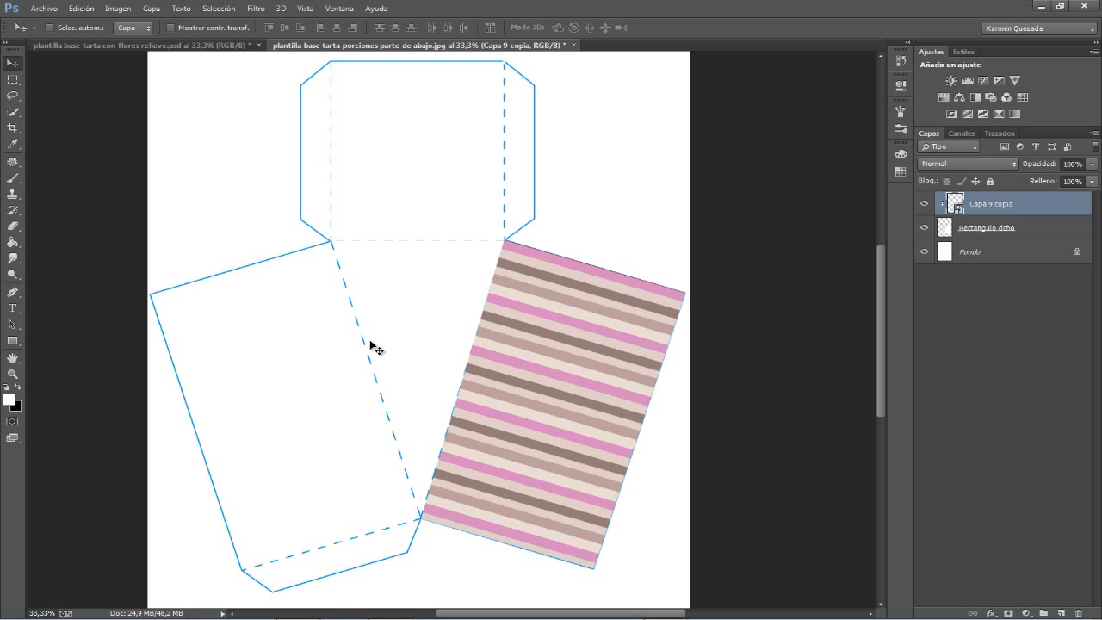
Add a new layer, outline the template's left-hand panel with the Pen tool and turn the path into a new selection with 0 px feather
{"action": "left_click_drag", "start_coordinate": [379, 347], "coordinate": [468, 284]}
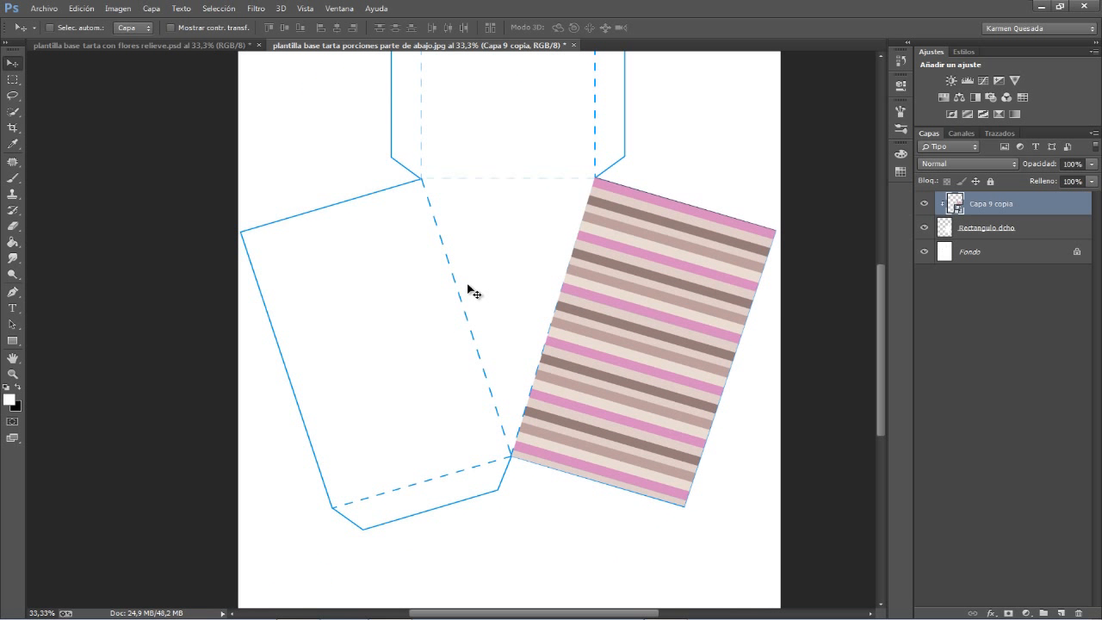
{"action": "key", "text": "ctrl+plus"}
{"action": "left_click_drag", "start_coordinate": [408, 264], "coordinate": [421, 273]}
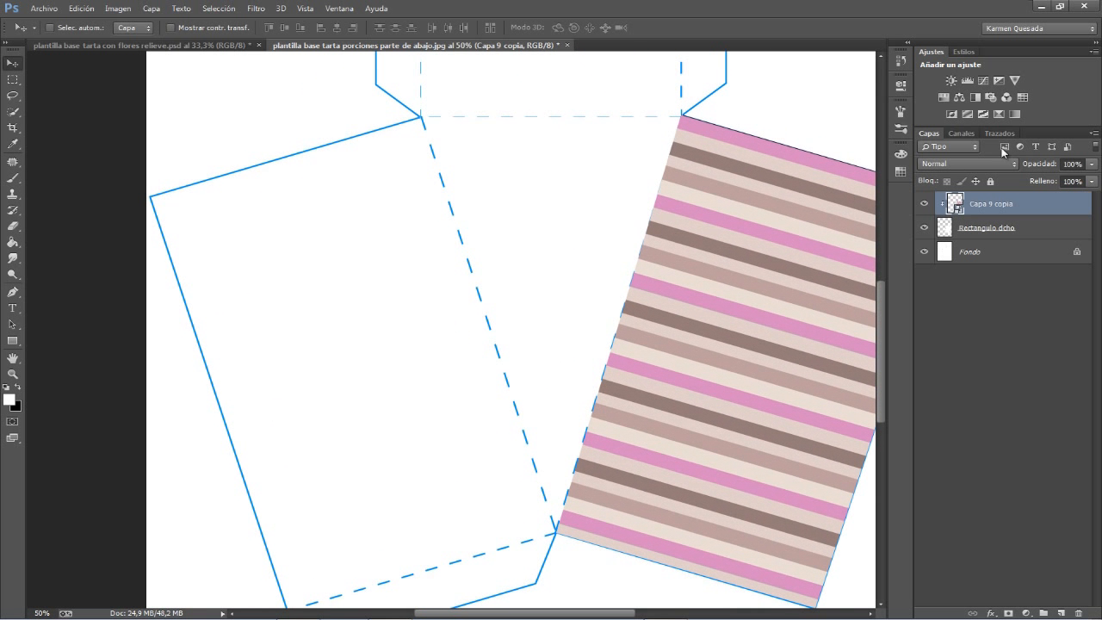
{"action": "left_click", "coordinate": [1059, 613]}
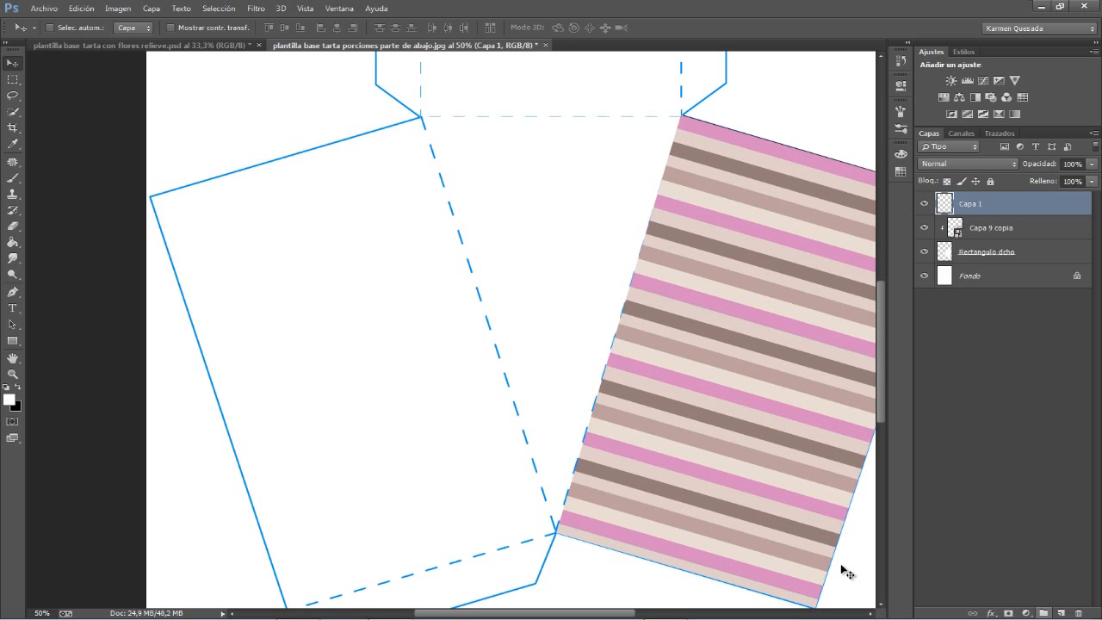
{"action": "left_click", "coordinate": [12, 291]}
{"action": "scroll", "coordinate": [568, 426], "scroll_direction": "down", "scroll_amount": 2}
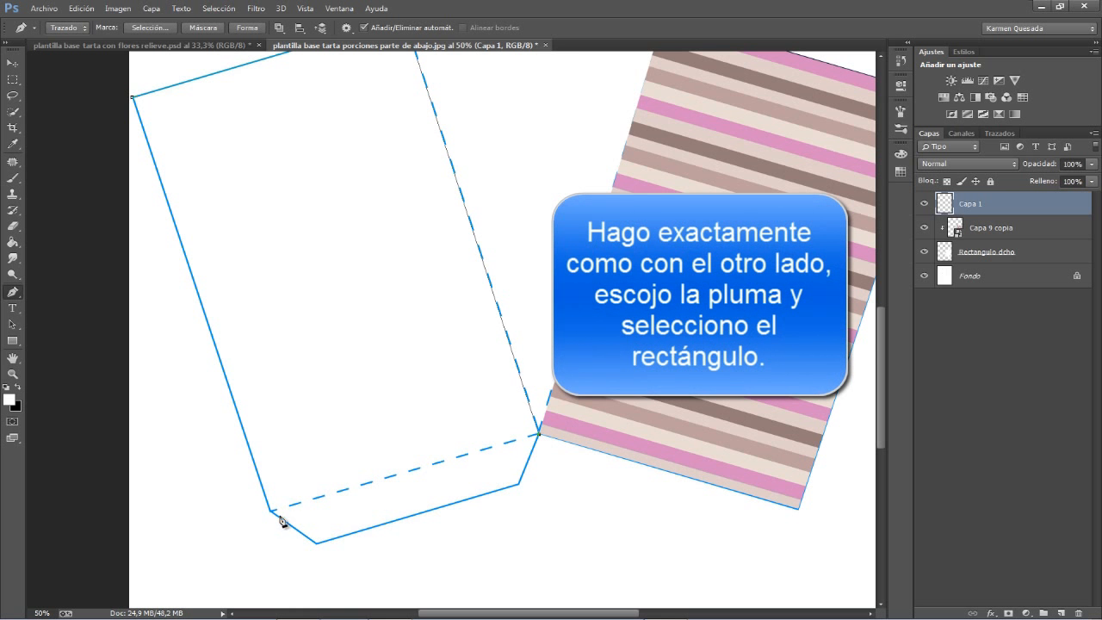
{"action": "scroll", "coordinate": [216, 189], "scroll_direction": "up", "scroll_amount": 2}
{"action": "right_click", "coordinate": [359, 247]}
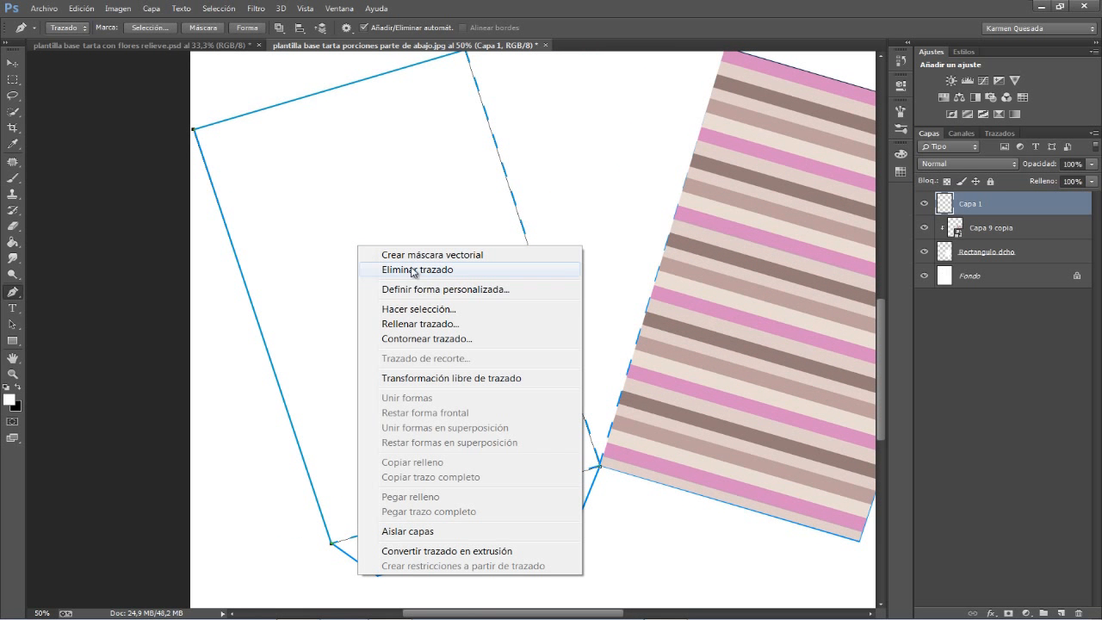
{"action": "left_click", "coordinate": [398, 312]}
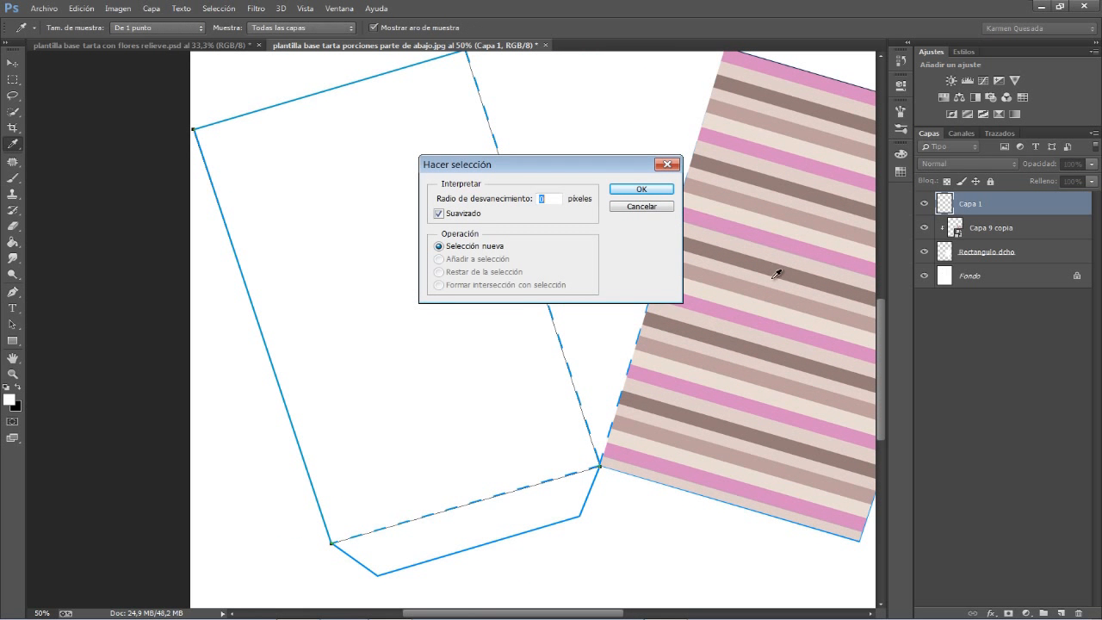
{"action": "left_click", "coordinate": [639, 189]}
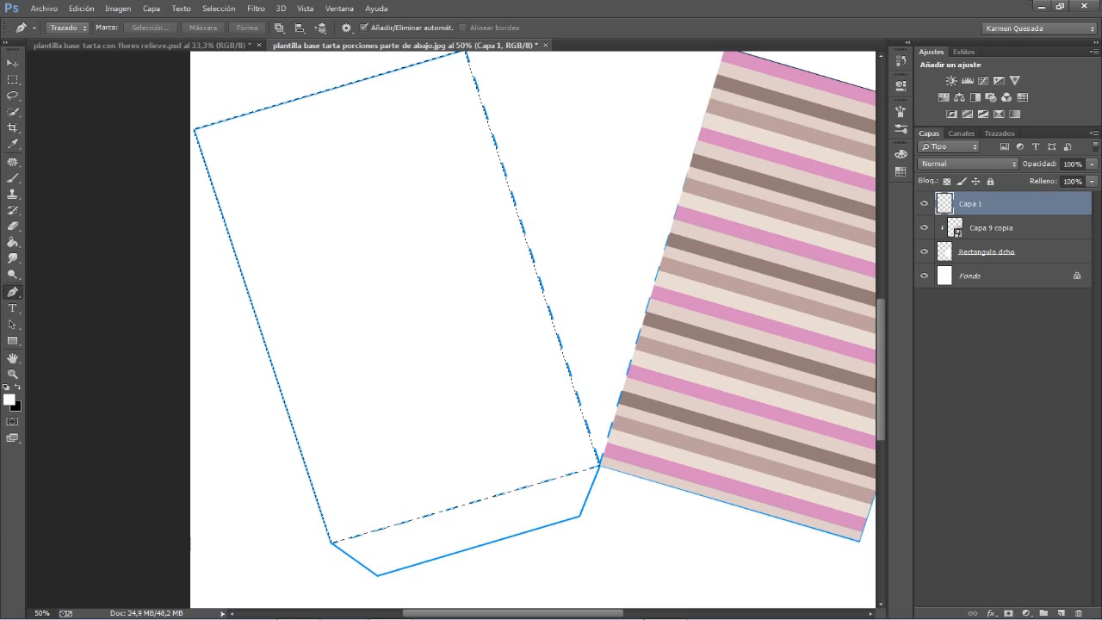
Fill the selected left-hand panel with white on the Capa 1 layer and deselect it
{"action": "left_click", "coordinate": [14, 245]}
{"action": "left_click", "coordinate": [350, 165]}
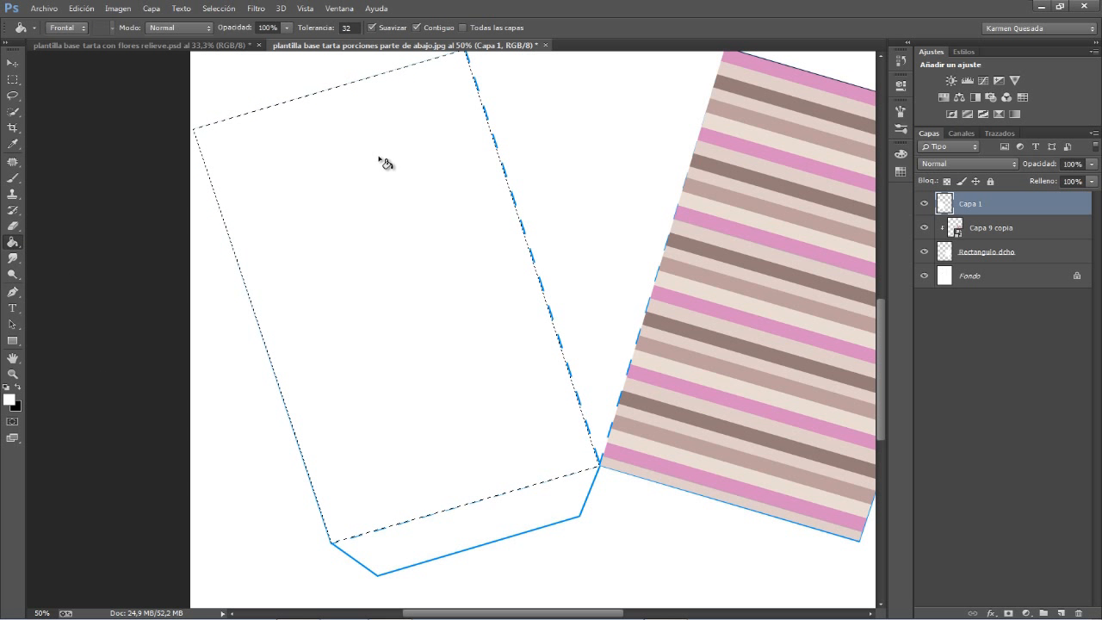
{"action": "key", "text": "ctrl+d"}
Rename the Capa 9 copia layer as "textura"
{"action": "left_click", "coordinate": [990, 232]}
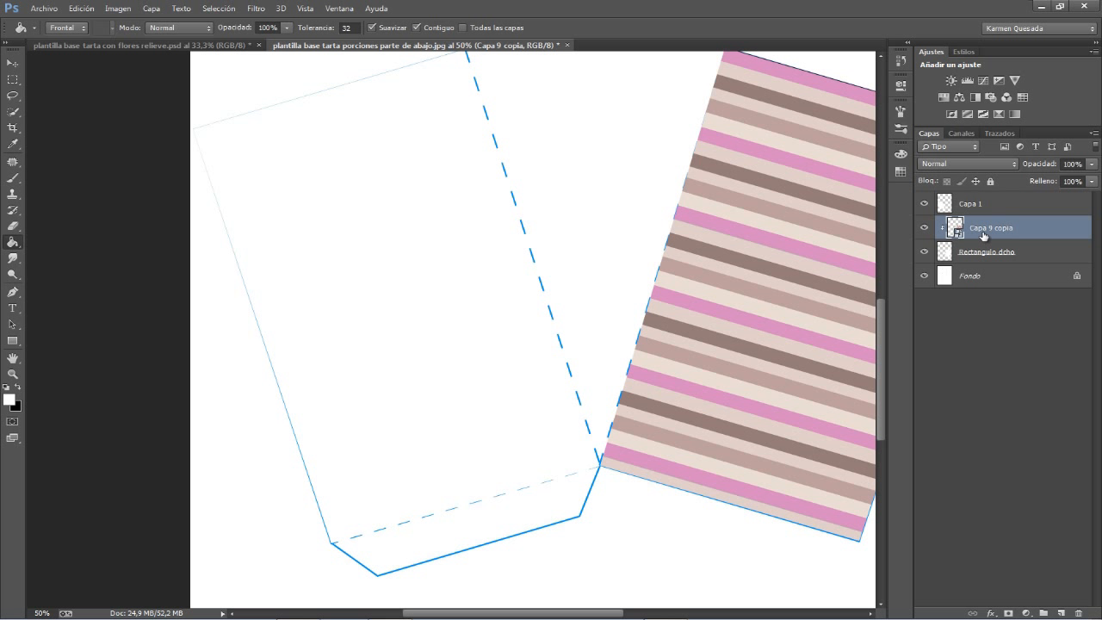
{"action": "double_click", "coordinate": [985, 229]}
{"action": "type", "text": "textura"}
{"action": "key", "text": "Return"}
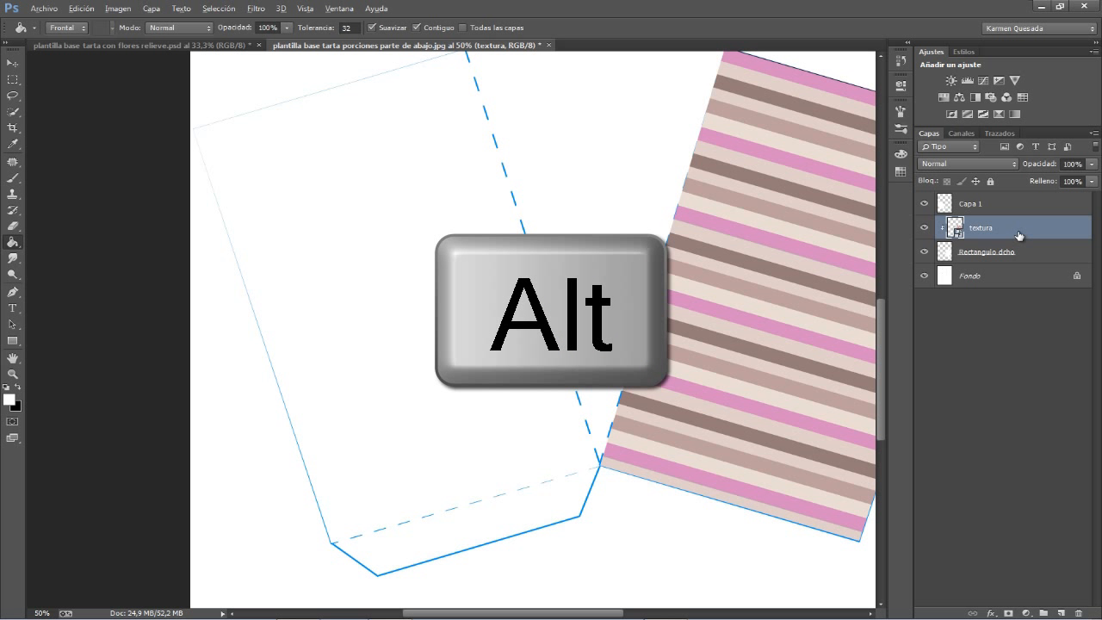
Duplicate the textura layer above Capa 1 and move the copy over towards the left-hand panel
{"action": "left_click_drag", "start_coordinate": [1021, 234], "coordinate": [1025, 198]}
{"action": "scroll", "coordinate": [532, 278], "scroll_direction": "right", "scroll_amount": 3}
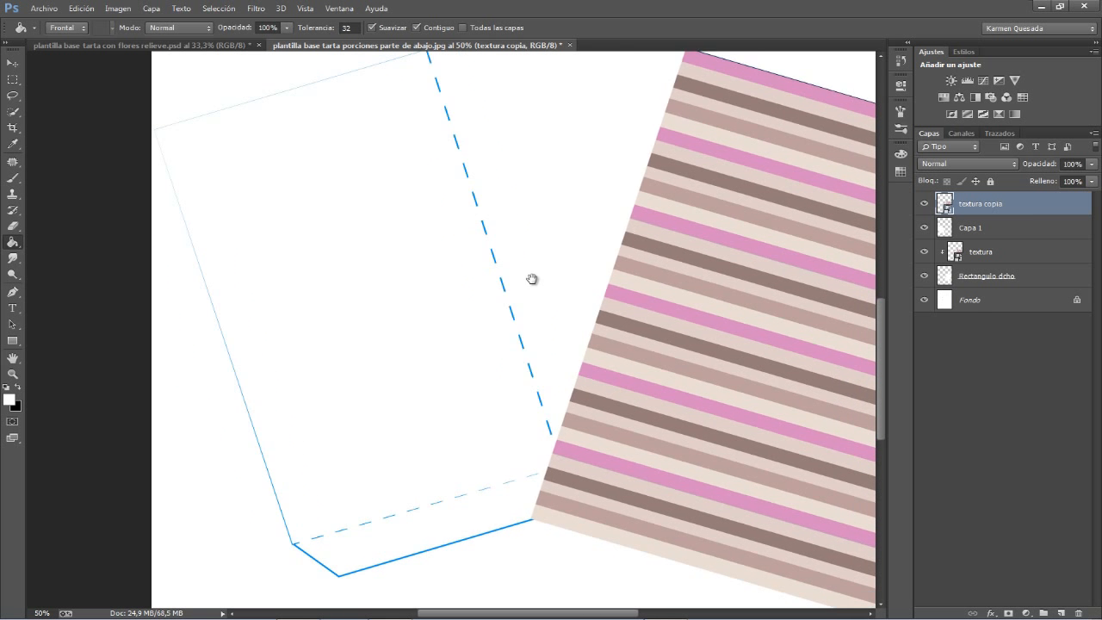
{"action": "scroll", "coordinate": [522, 290], "scroll_direction": "down", "scroll_amount": 1}
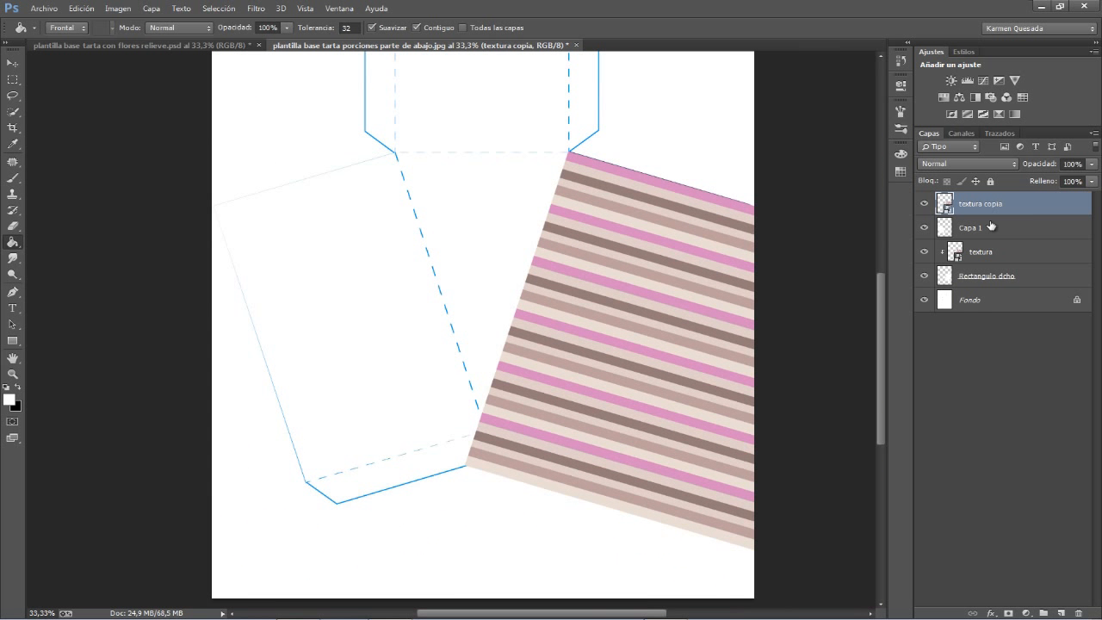
{"action": "left_click", "coordinate": [12, 64]}
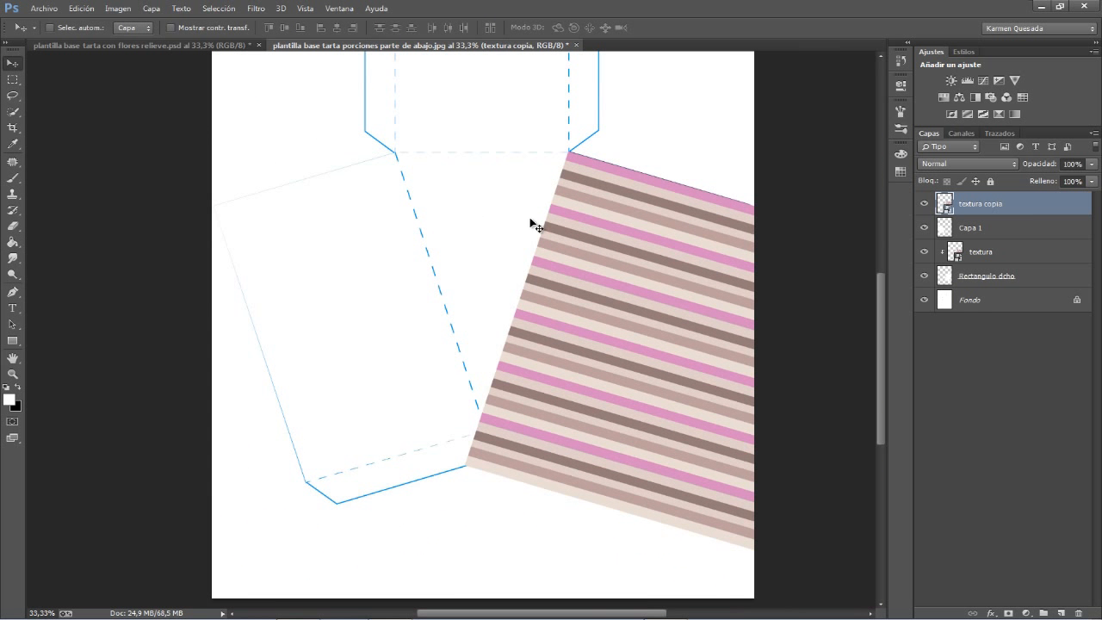
{"action": "left_click_drag", "start_coordinate": [587, 226], "coordinate": [393, 208]}
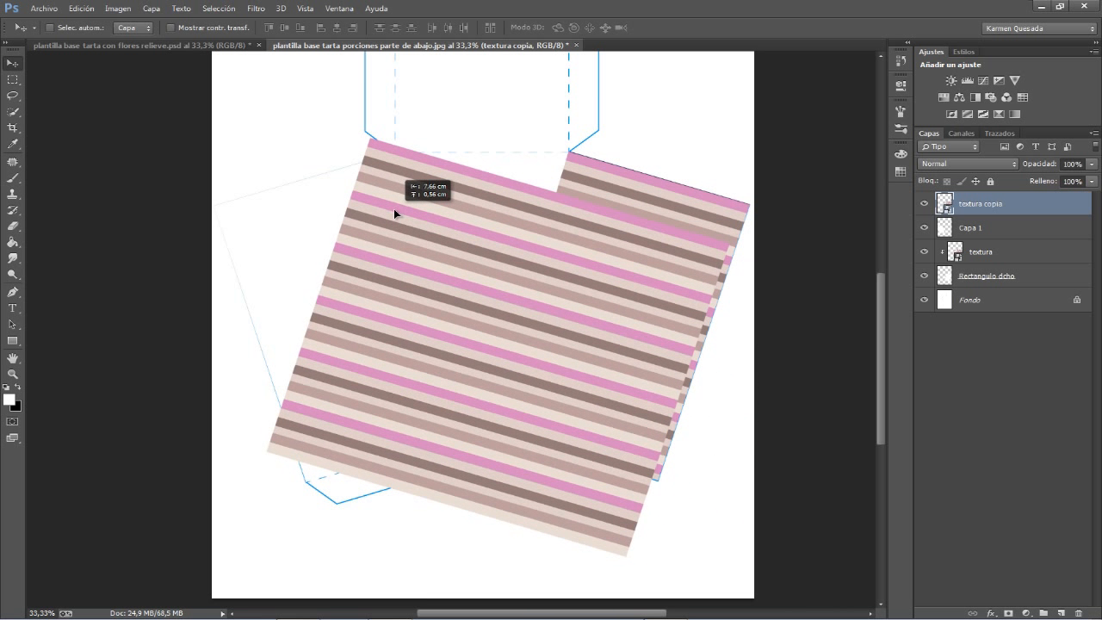
Flip the texture copy horizontally and align it with the left-hand panel's upper edge at 68% opacity
{"action": "key", "text": "ctrl+t"}
{"action": "right_click", "coordinate": [517, 284]}
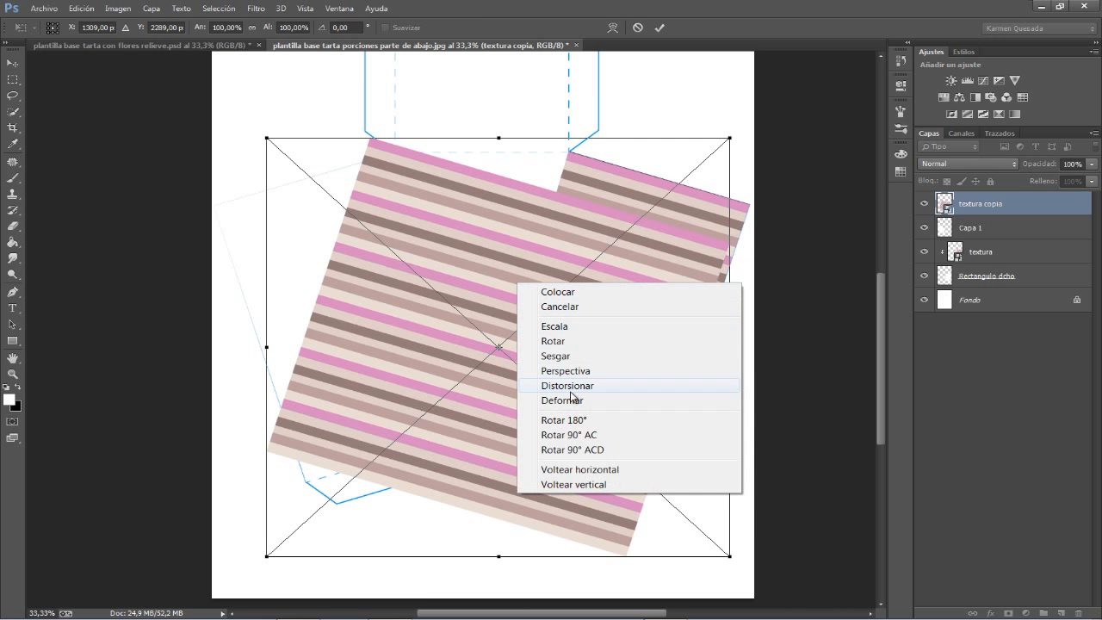
{"action": "left_click", "coordinate": [551, 469]}
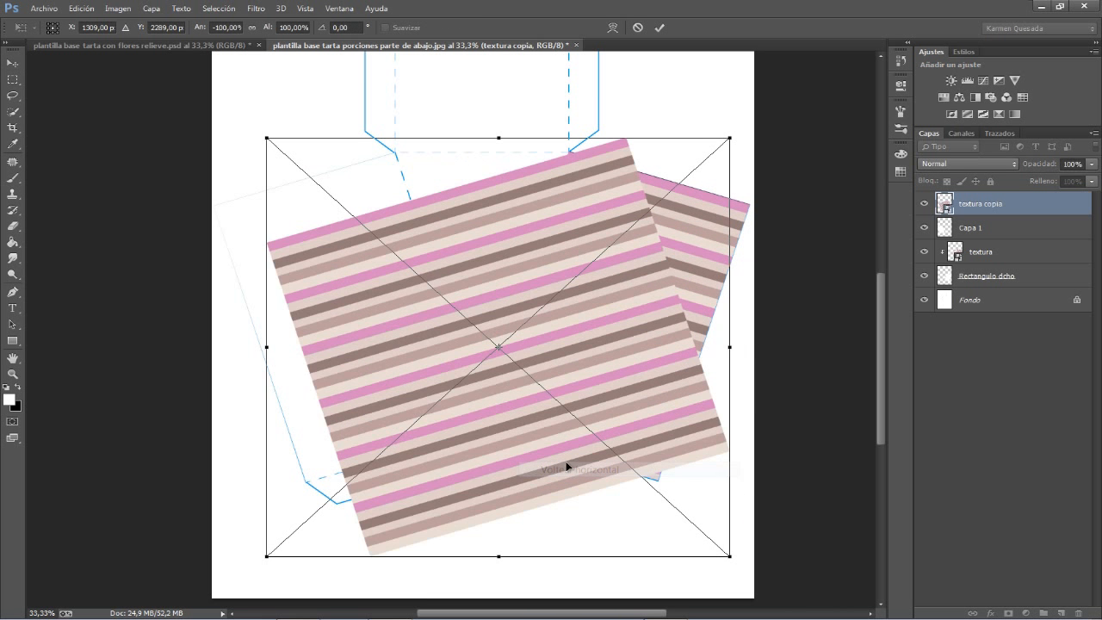
{"action": "left_click", "coordinate": [659, 27]}
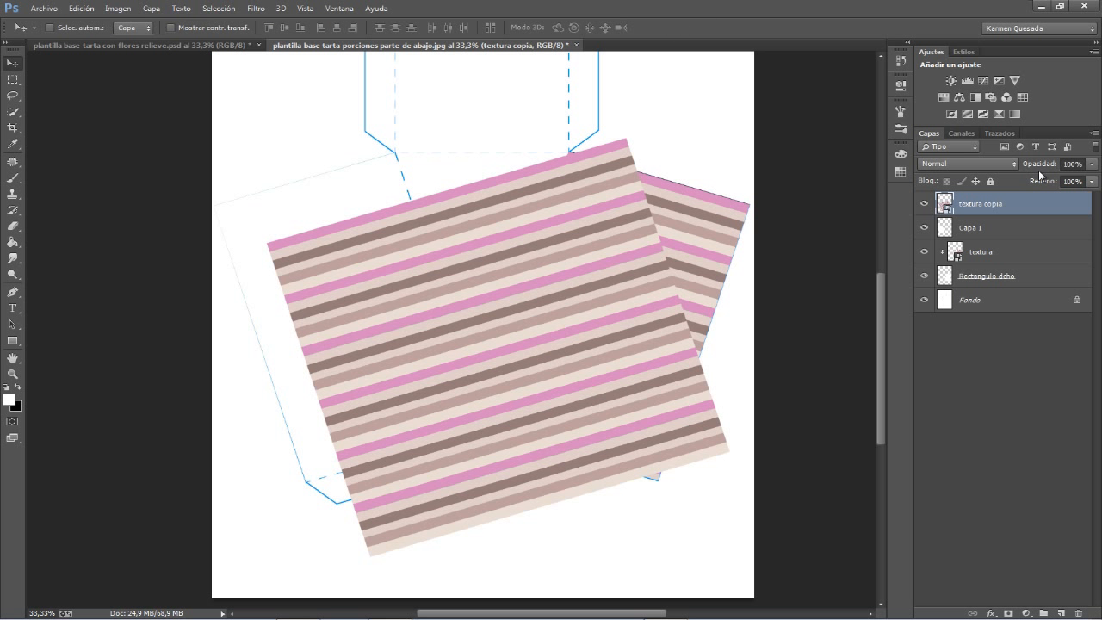
{"action": "left_click_drag", "start_coordinate": [1044, 164], "coordinate": [1027, 164]}
{"action": "left_click_drag", "start_coordinate": [461, 315], "coordinate": [409, 277]}
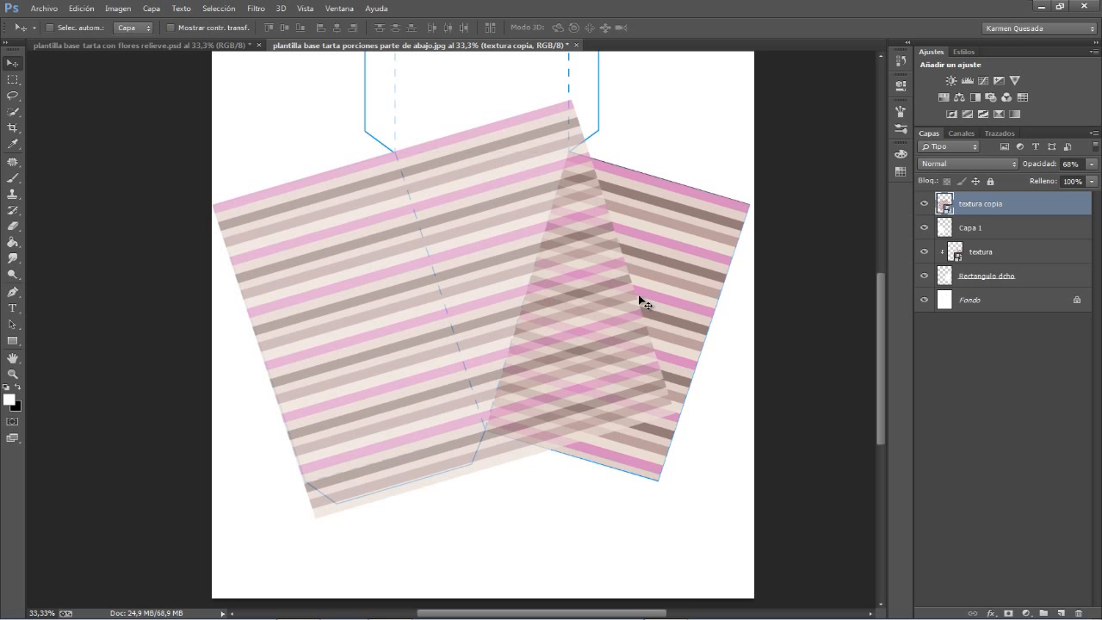
Rename the Capa 1 layer as "rectangulo izdo"
{"action": "double_click", "coordinate": [971, 229]}
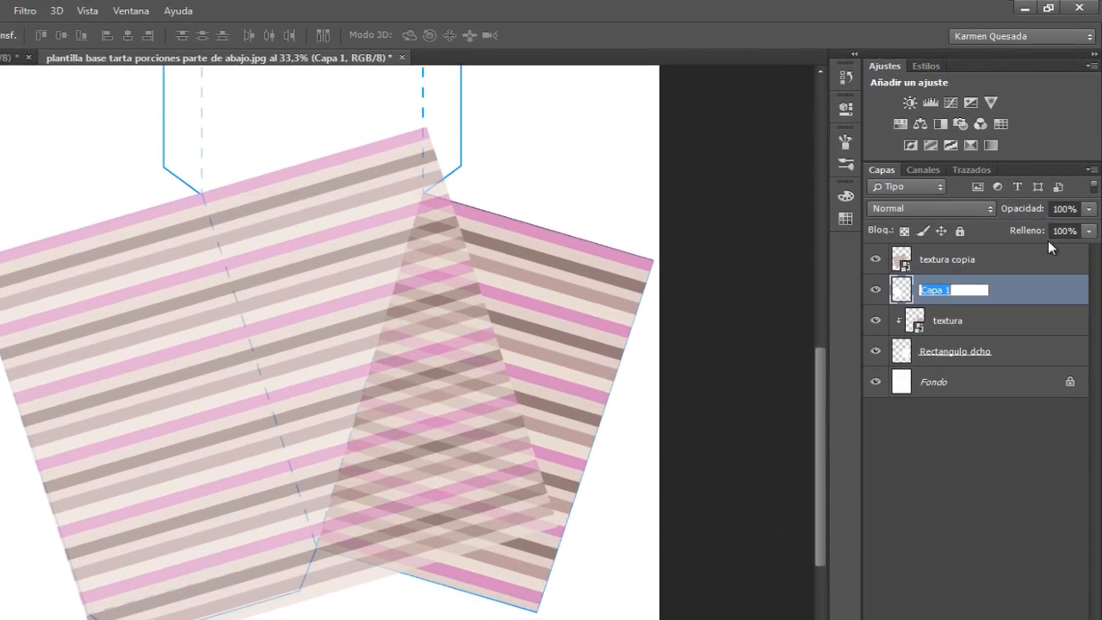
{"action": "type", "text": "rectangulo izdo"}
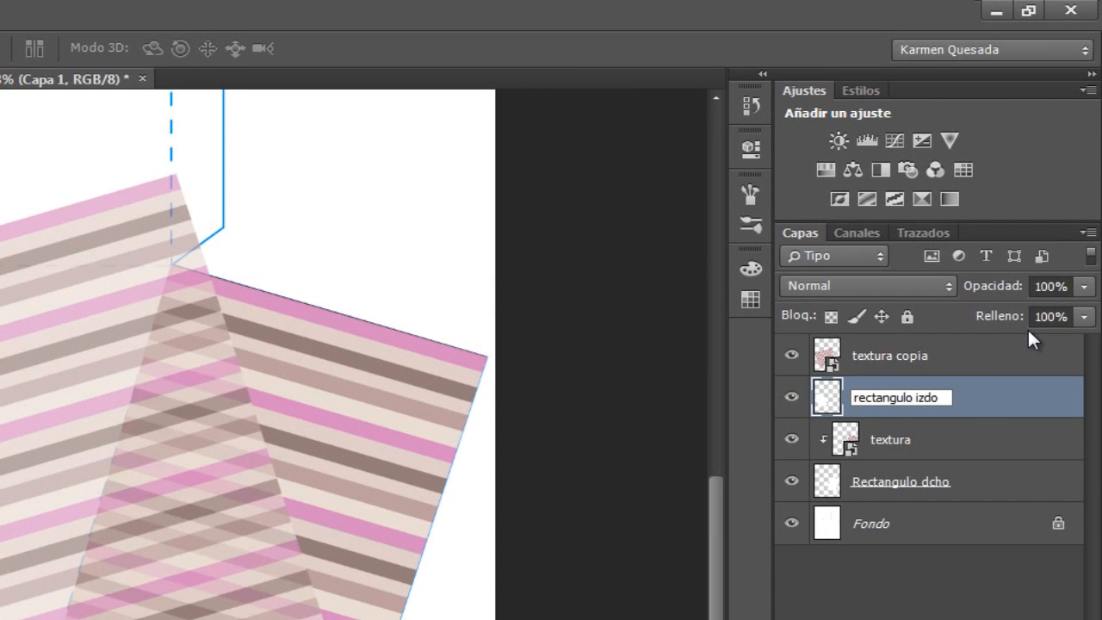
{"action": "left_click", "coordinate": [971, 403]}
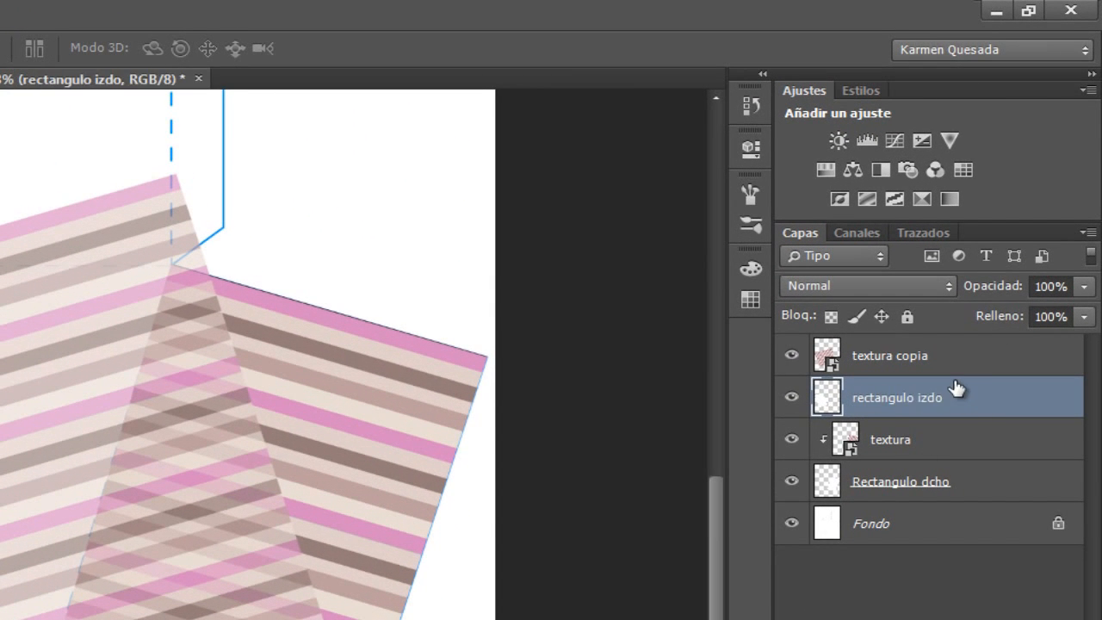
Clip the textura copia layer to rectangulo izdo and restore its opacity to 100%
{"action": "key", "text": "alt"}
{"action": "left_click", "coordinate": [946, 379], "text": "alt"}
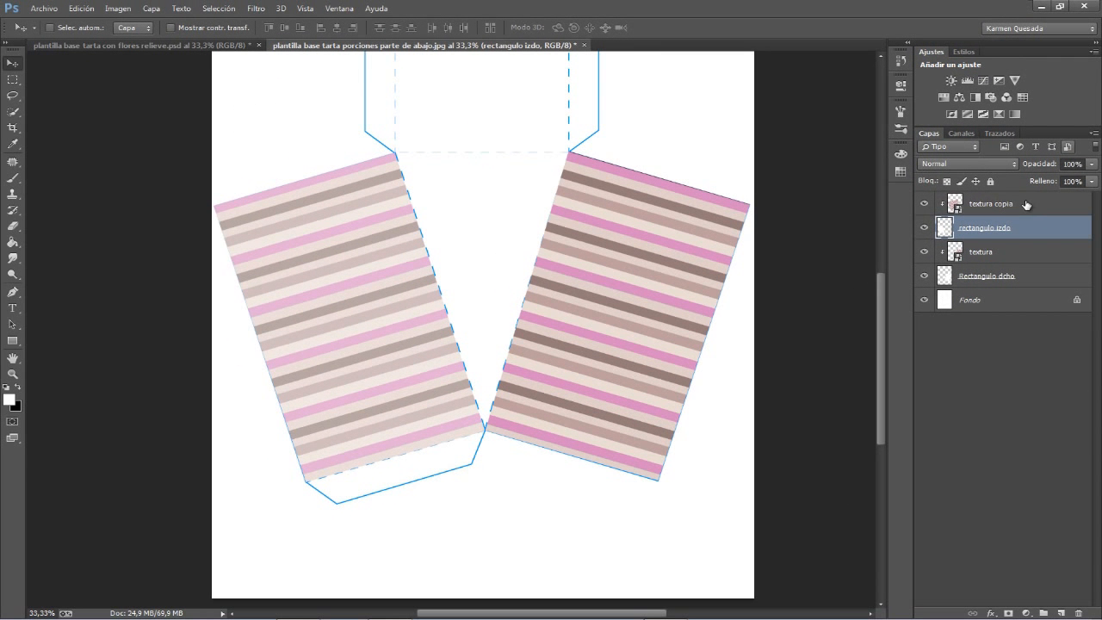
{"action": "left_click", "coordinate": [937, 343]}
{"action": "left_click_drag", "start_coordinate": [1033, 165], "coordinate": [1101, 141]}
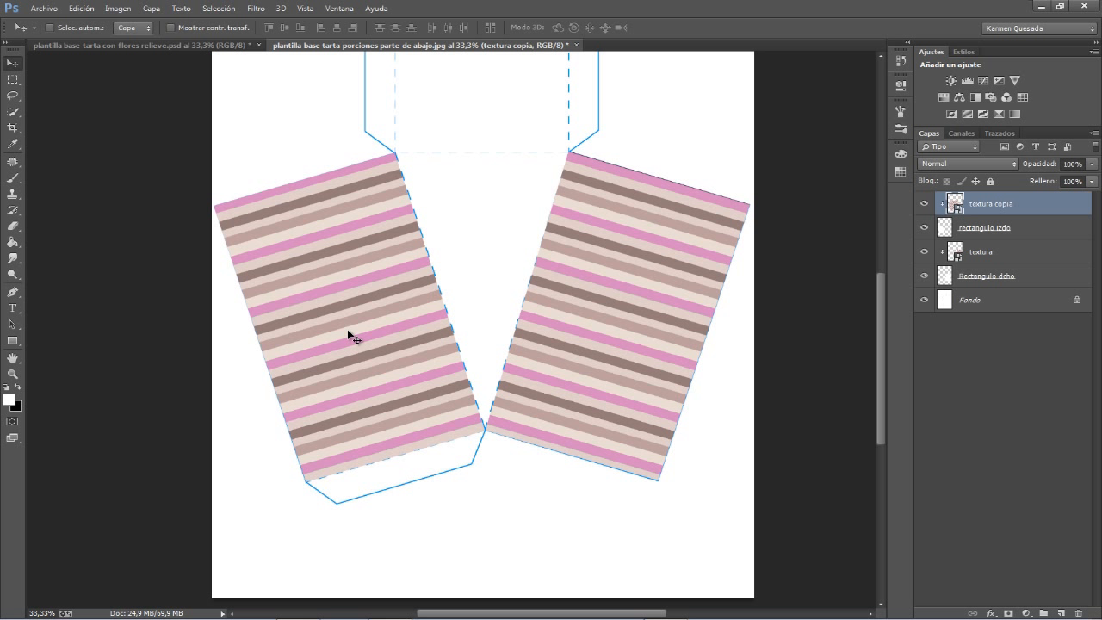
Try adding a new layer directly above the Fondo layer
{"action": "left_click_drag", "start_coordinate": [451, 266], "coordinate": [441, 333]}
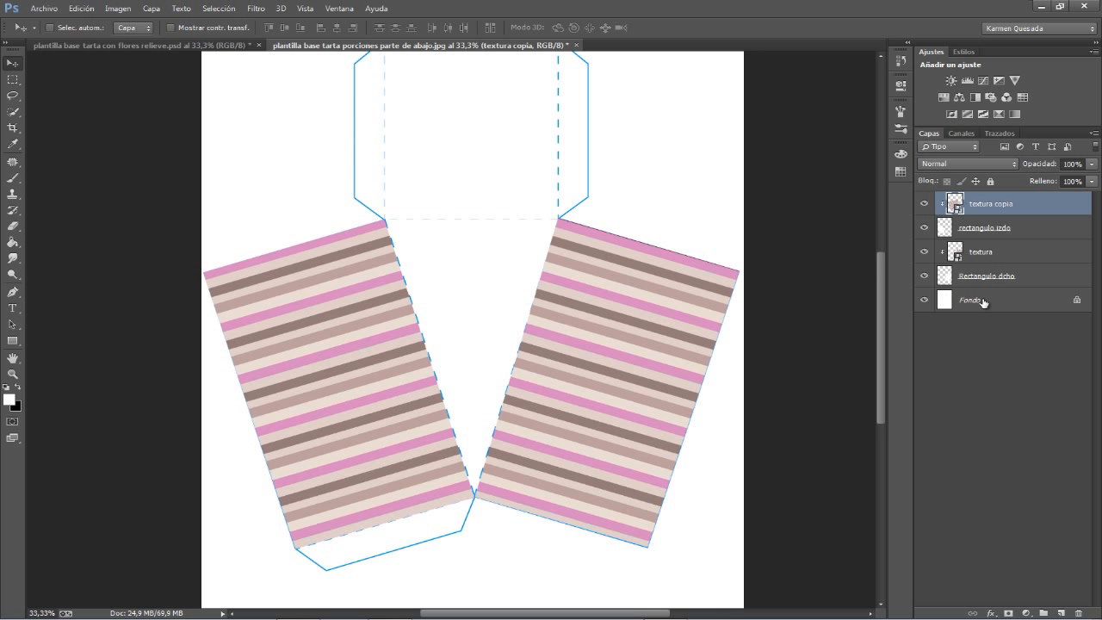
{"action": "left_click", "coordinate": [983, 300]}
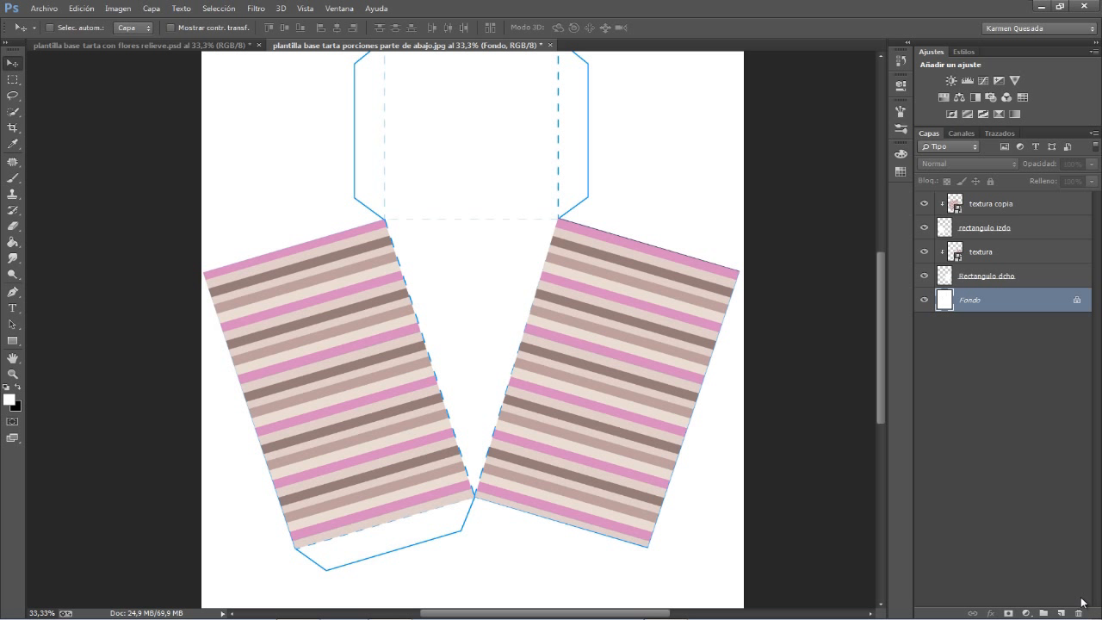
{"action": "left_click", "coordinate": [1062, 612]}
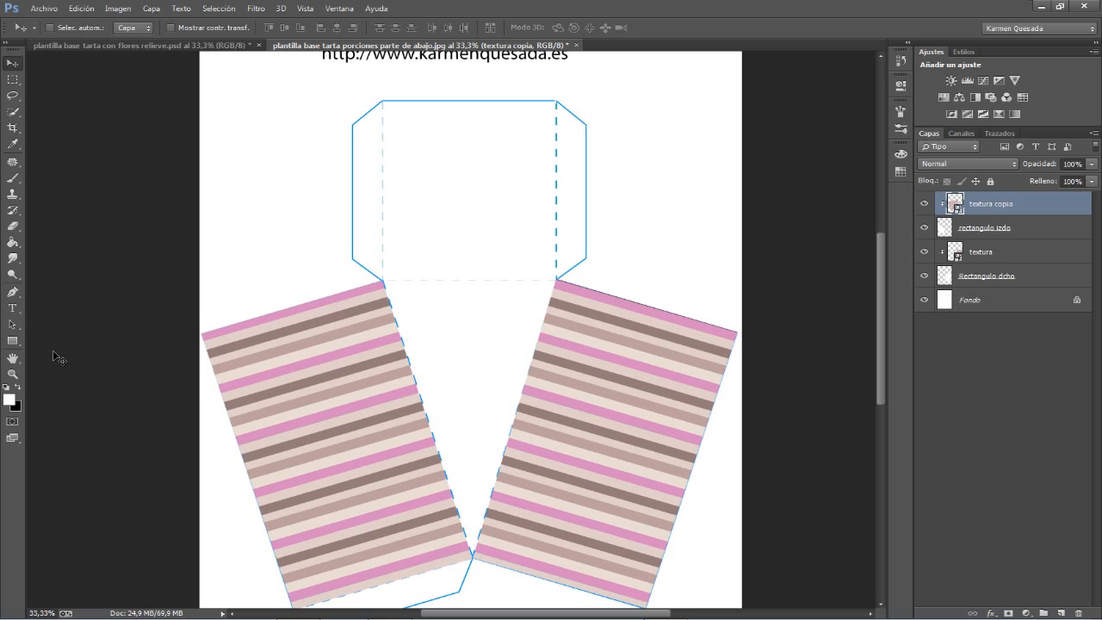
Add a new layer above textura copia and trace a closed Pen path around the upper square panel's four corners
{"action": "left_click", "coordinate": [13, 292]}
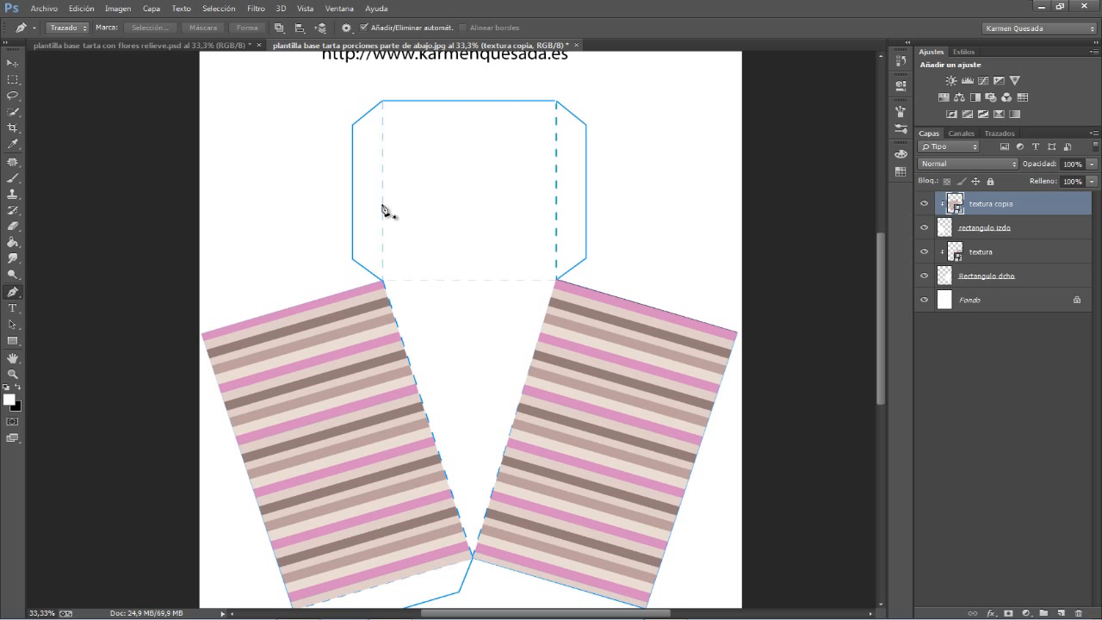
{"action": "key", "text": "ctrl+plus"}
{"action": "left_click_drag", "start_coordinate": [569, 148], "coordinate": [546, 253]}
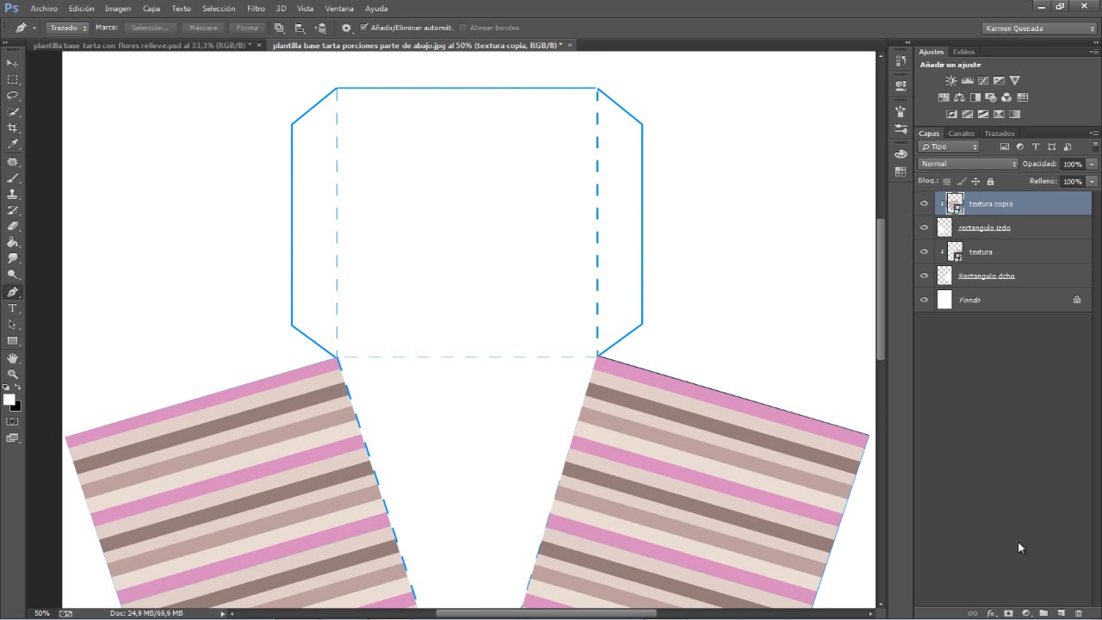
{"action": "left_click", "coordinate": [1061, 613]}
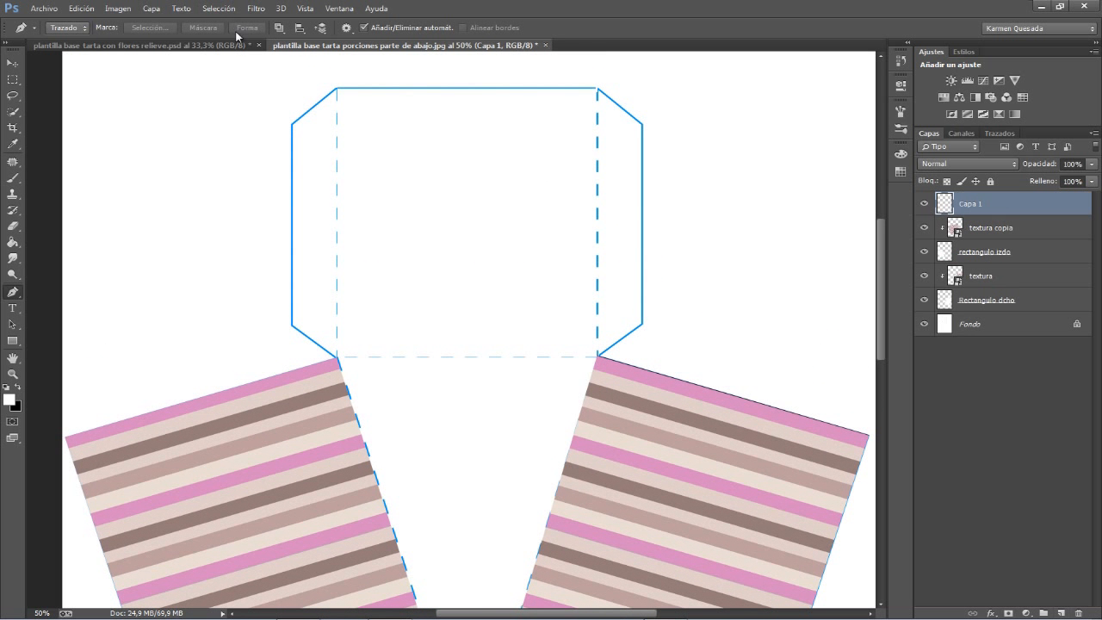
{"action": "left_click", "coordinate": [338, 88]}
{"action": "left_click", "coordinate": [598, 89]}
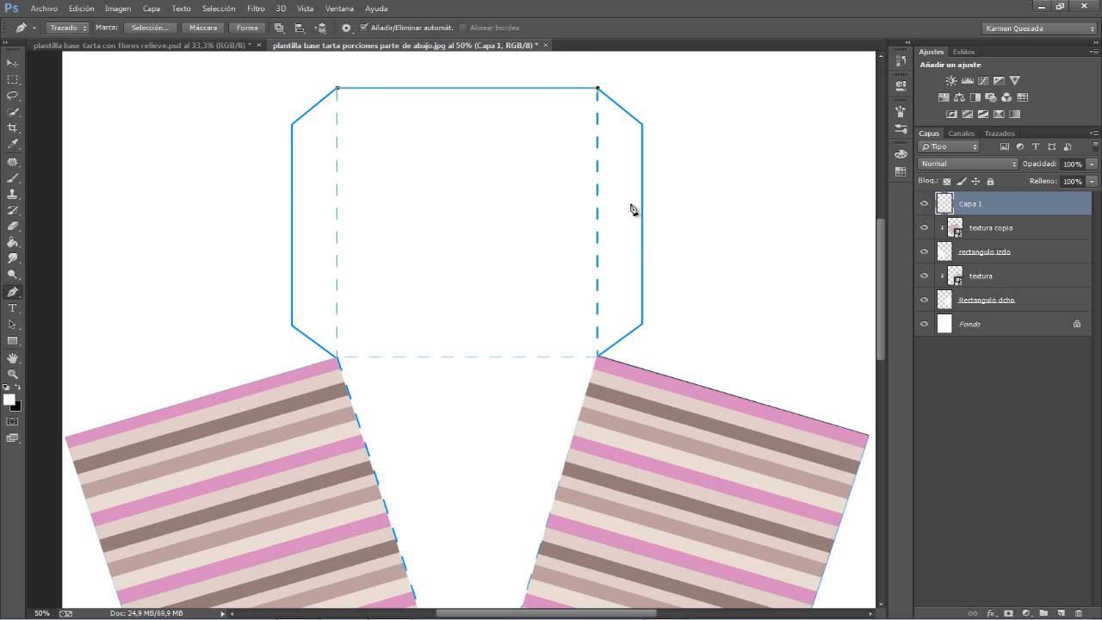
{"action": "left_click", "coordinate": [598, 356]}
{"action": "left_click", "coordinate": [337, 357]}
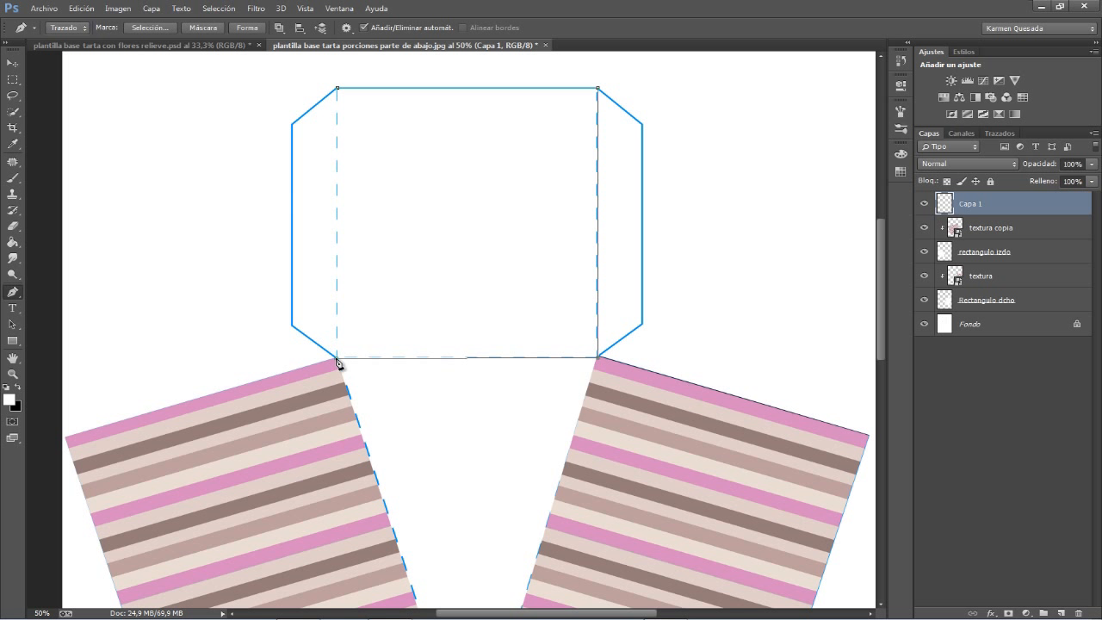
{"action": "left_click", "coordinate": [338, 89]}
Convert the square path into a new selection with 0 px feather and fill it with white on Capa 1
{"action": "right_click", "coordinate": [493, 141]}
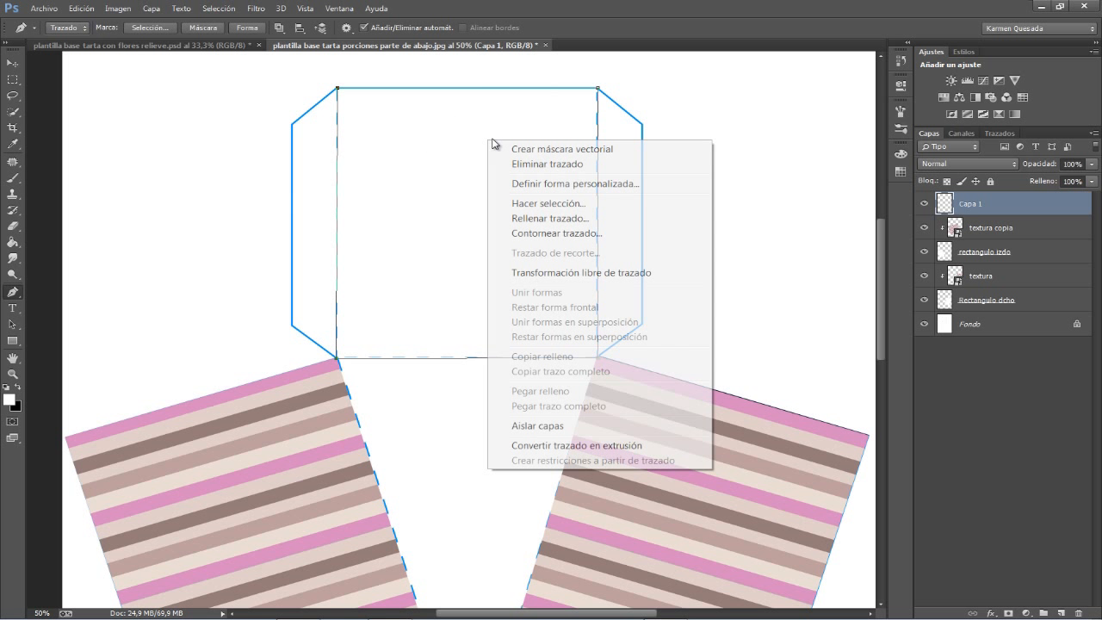
{"action": "left_click", "coordinate": [547, 204]}
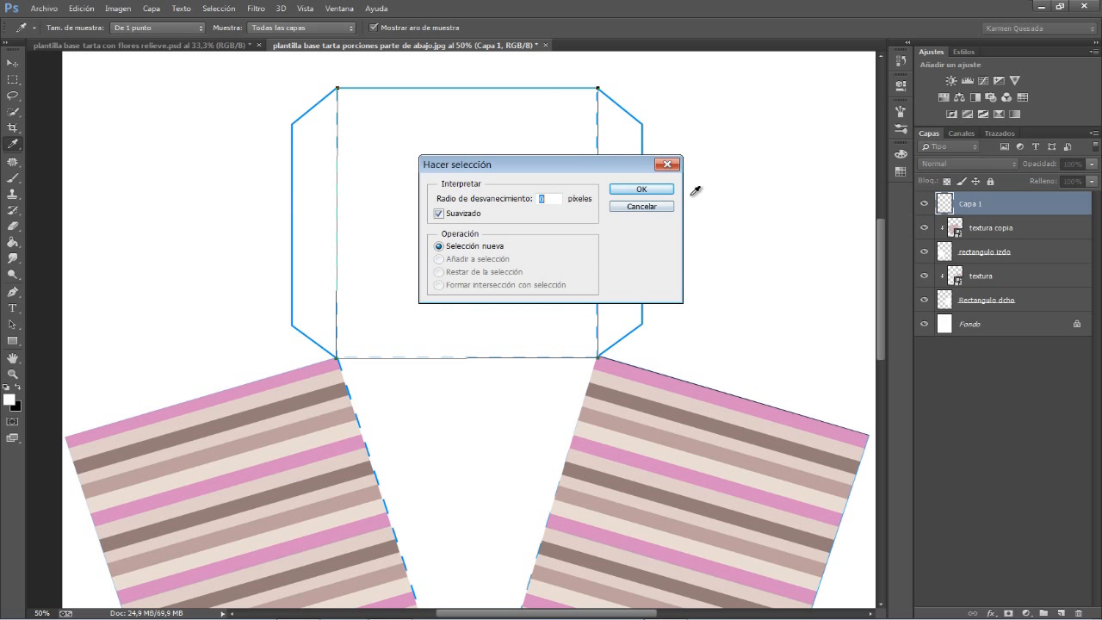
{"action": "left_click", "coordinate": [660, 192]}
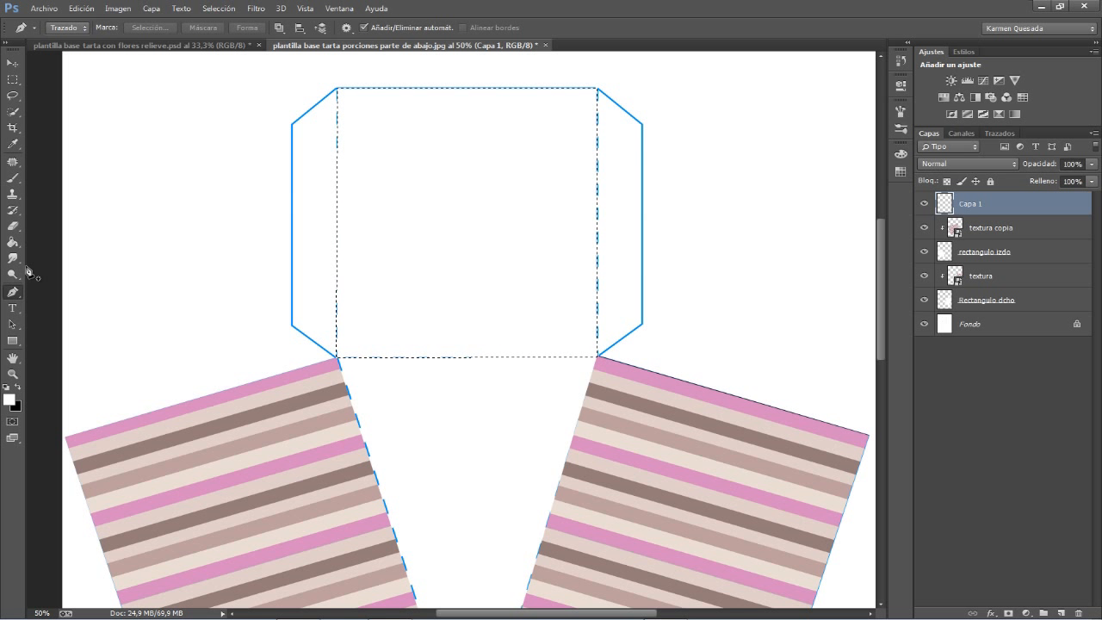
{"action": "left_click", "coordinate": [12, 242]}
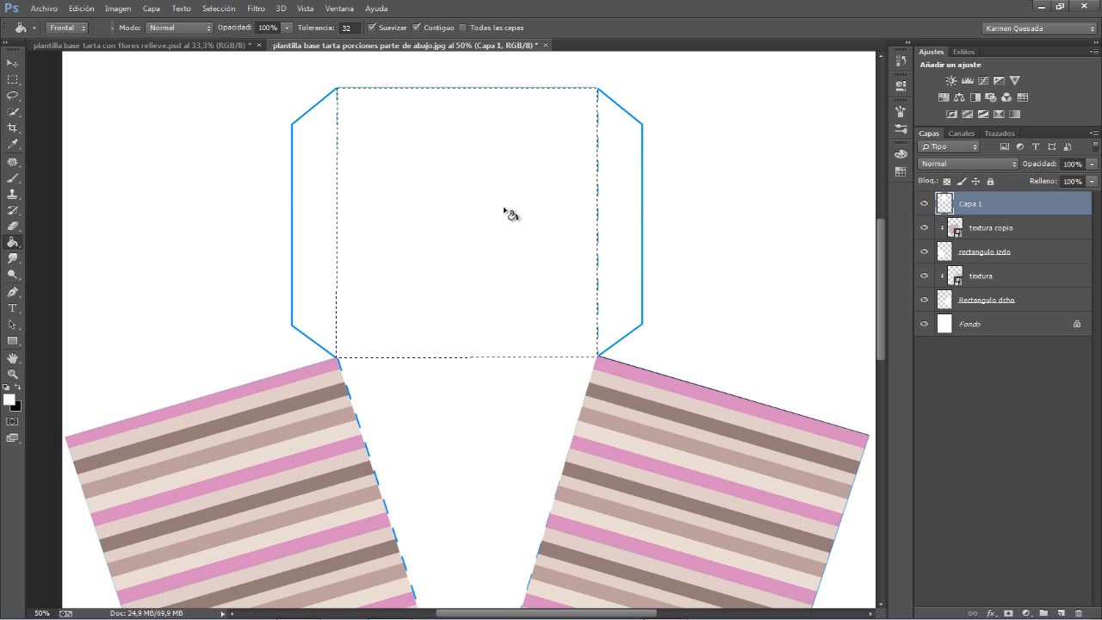
Duplicate the textura copia layer above Capa 1 and move the copy up over the upper square panel
{"action": "left_click", "coordinate": [999, 229]}
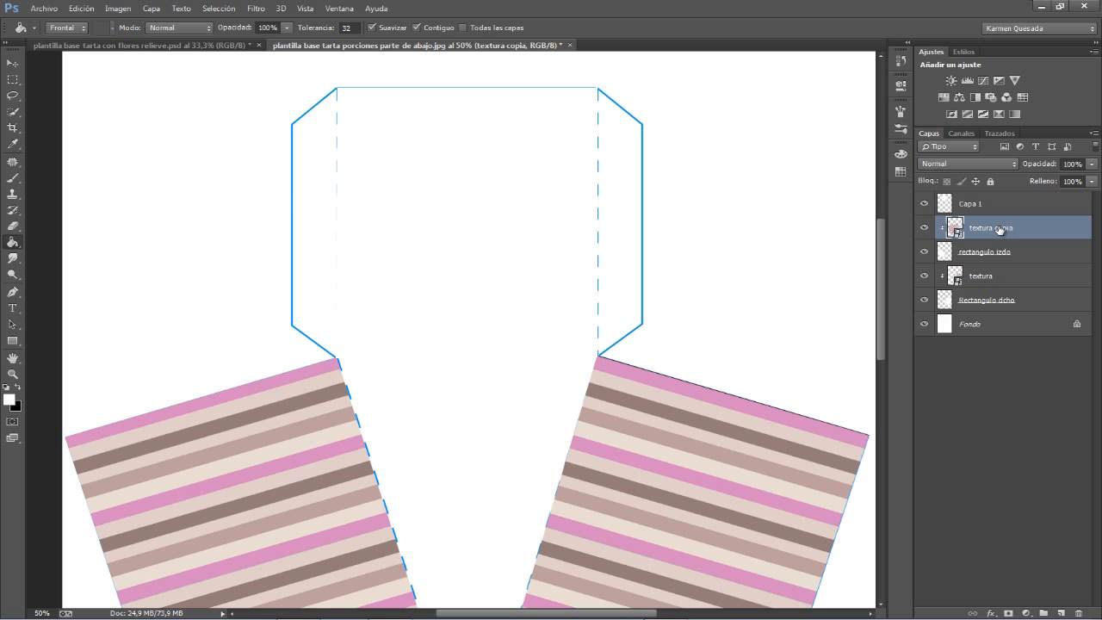
{"action": "left_click", "coordinate": [12, 65]}
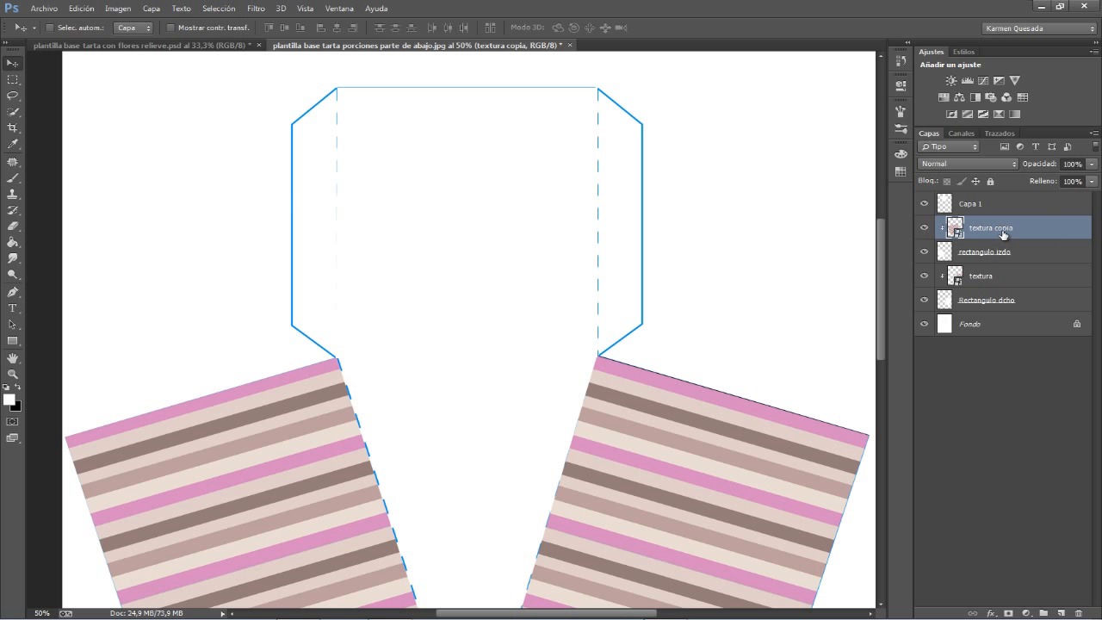
{"action": "left_click_drag", "start_coordinate": [999, 231], "coordinate": [999, 205]}
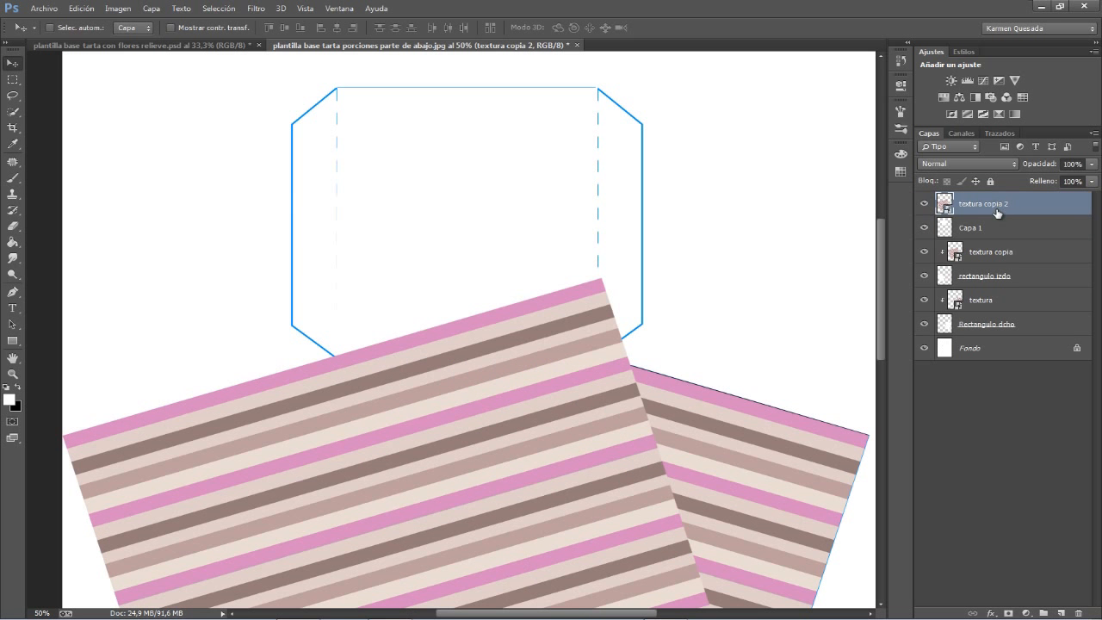
{"action": "left_click_drag", "start_coordinate": [436, 397], "coordinate": [511, 171]}
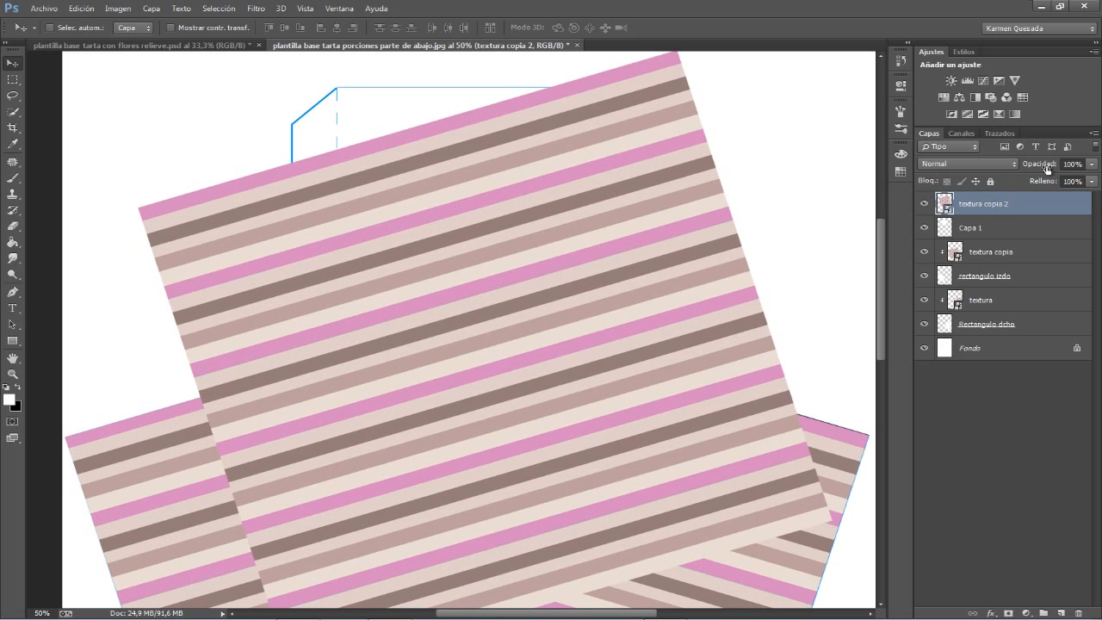
At 71% opacity, rotate the new texture copy to -72.55° so its stripes run vertically, and position it over the upper panel
{"action": "left_click_drag", "start_coordinate": [1049, 171], "coordinate": [1026, 170]}
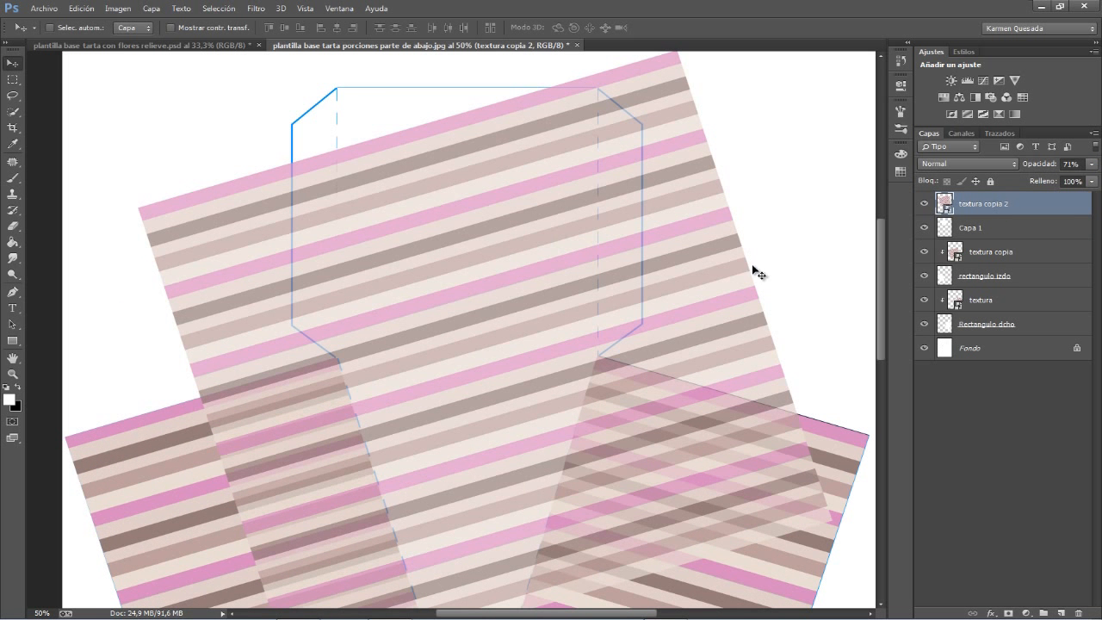
{"action": "key", "text": "ctrl+t"}
{"action": "right_click", "coordinate": [522, 214]}
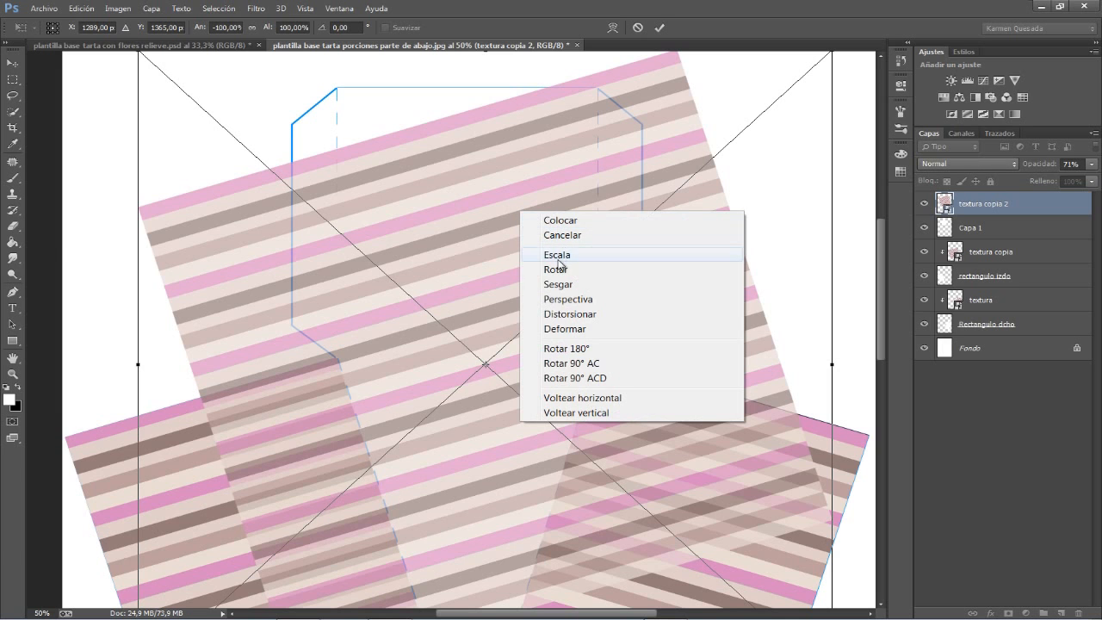
{"action": "left_click", "coordinate": [531, 266]}
{"action": "left_click_drag", "start_coordinate": [139, 369], "coordinate": [433, 522]}
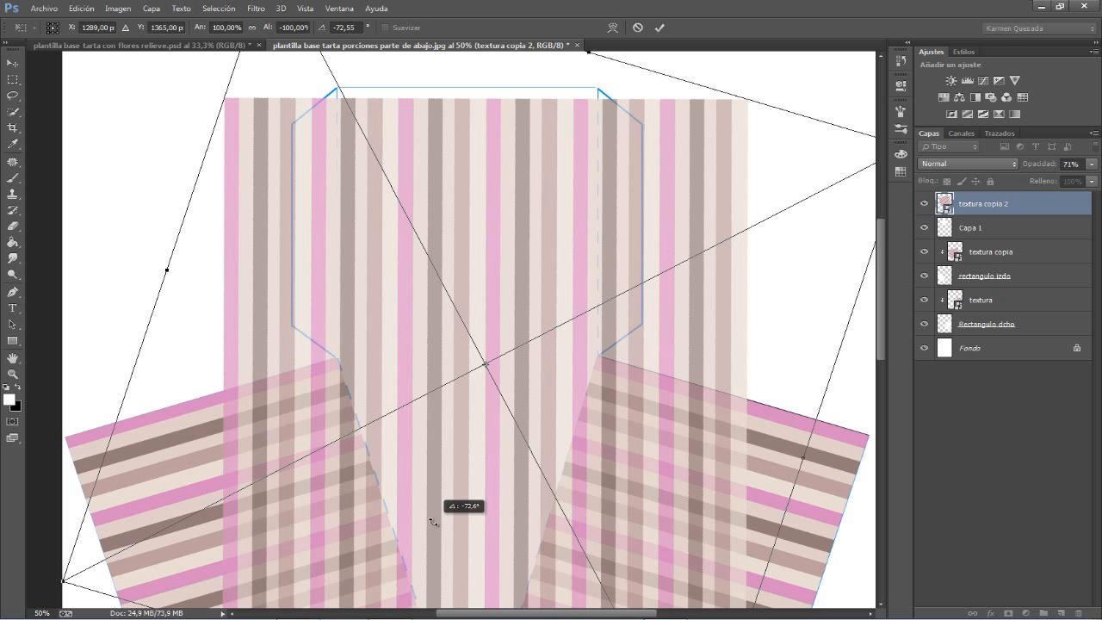
{"action": "mouse_move", "coordinate": [472, 255]}
{"action": "left_mouse_down"}
{"action": "mouse_move", "coordinate": [468, 241]}
{"action": "mouse_move", "coordinate": [483, 241]}
{"action": "left_mouse_up"}
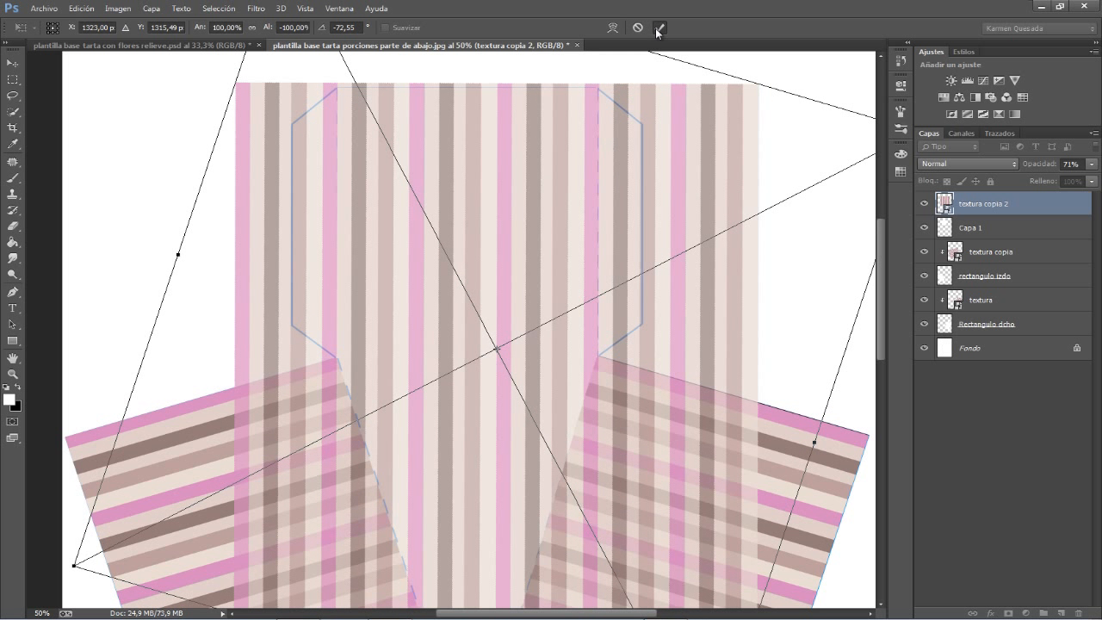
{"action": "left_click", "coordinate": [659, 28]}
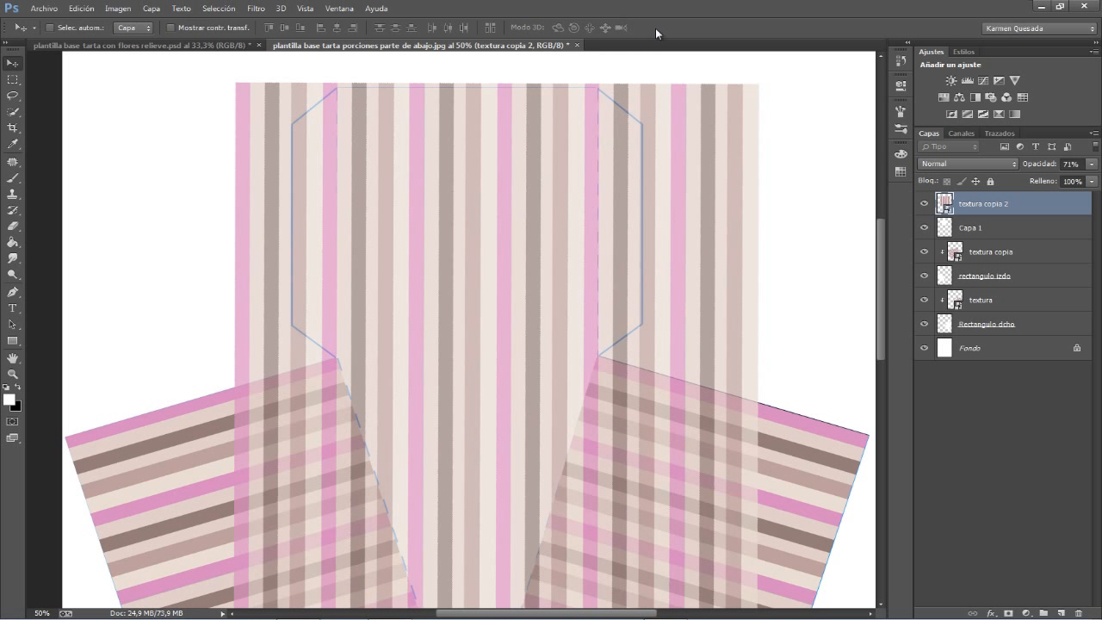
Clip textura copia 2 to the Capa 1 layer and restore its opacity to 100%
{"action": "left_click", "coordinate": [974, 215], "text": "alt"}
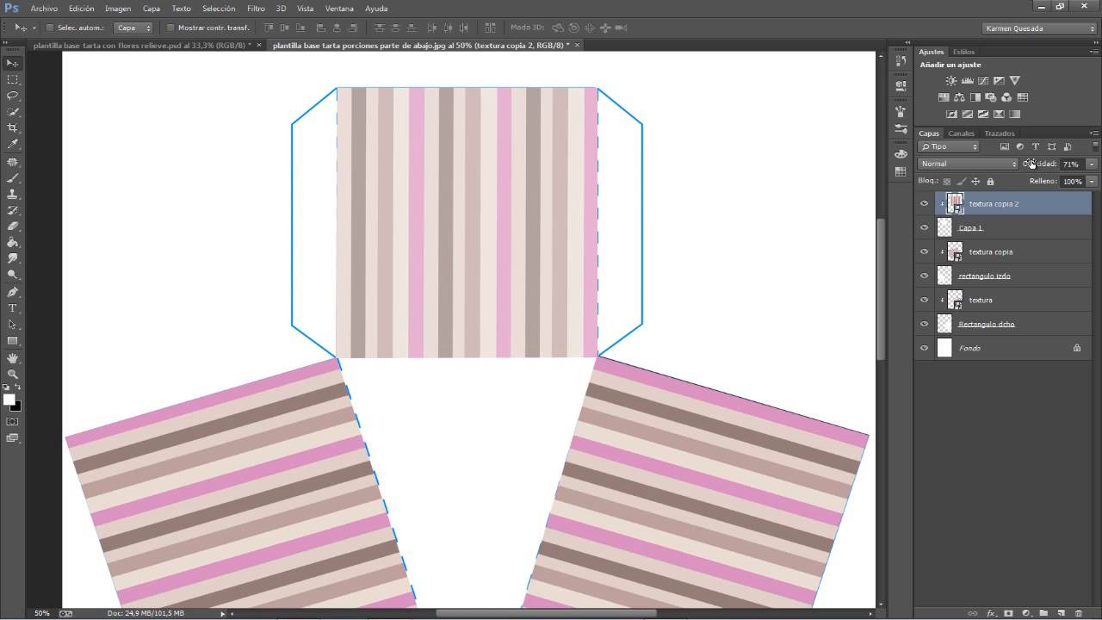
{"action": "left_click_drag", "start_coordinate": [1033, 164], "coordinate": [1101, 143]}
{"action": "key", "text": "ctrl+minus"}
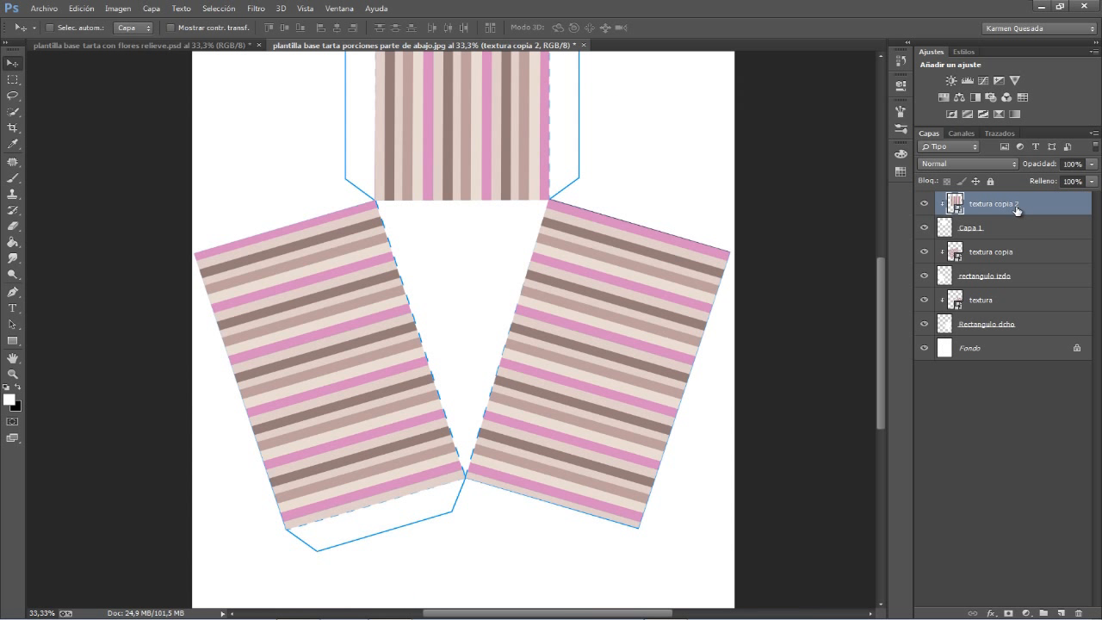
Add a new layer directly above Fondo and trace the central triangular panel's three corners with the Pen tool
{"action": "left_click", "coordinate": [973, 351]}
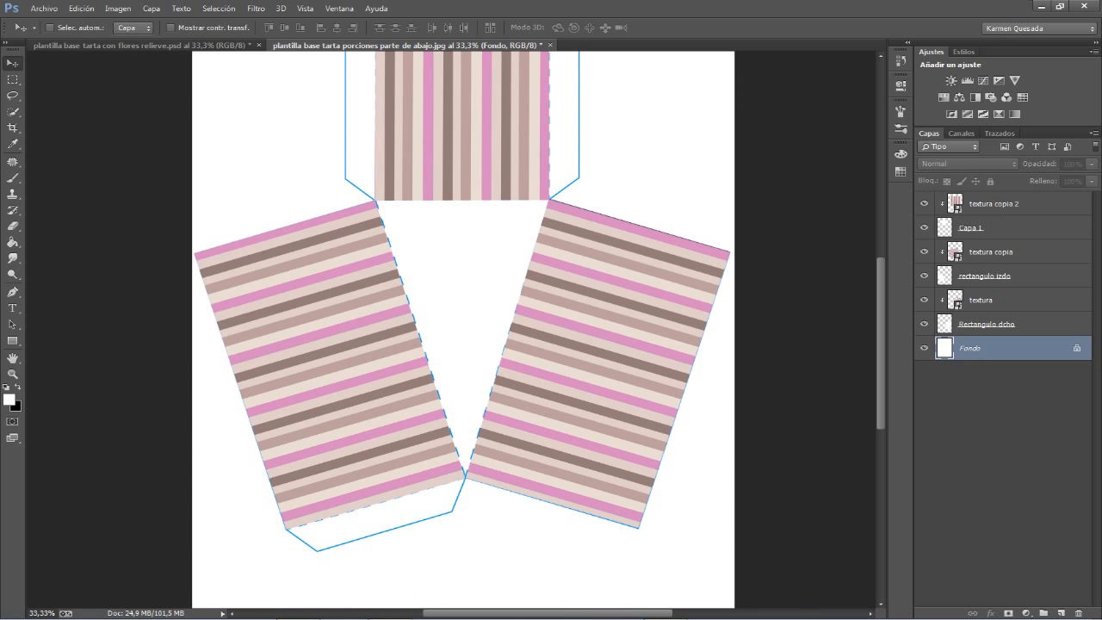
{"action": "left_click", "coordinate": [1060, 613]}
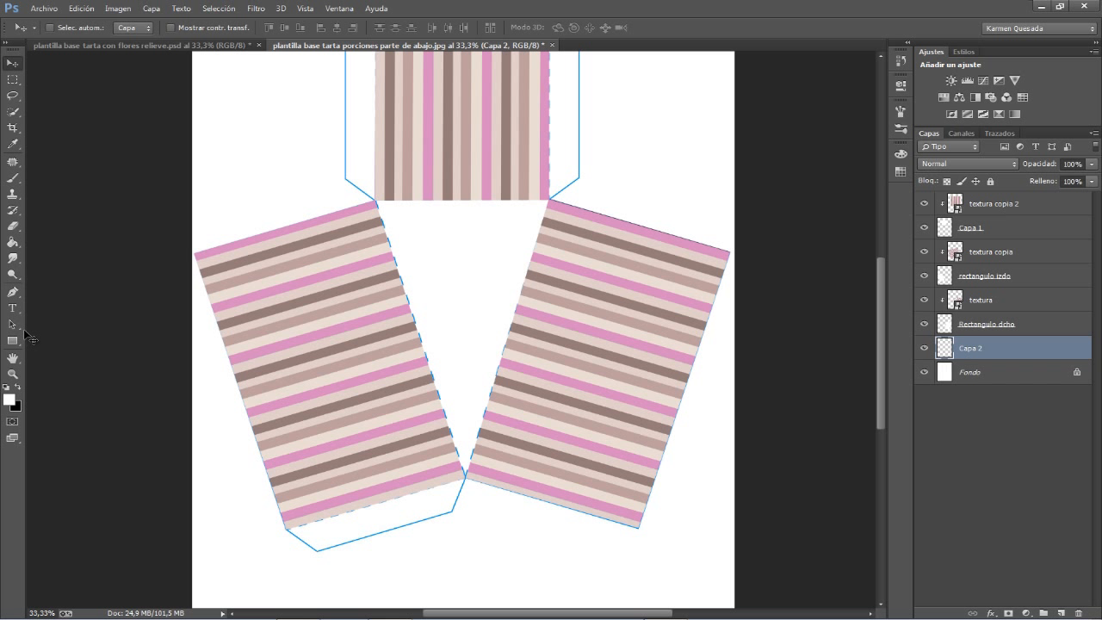
{"action": "left_click", "coordinate": [13, 292]}
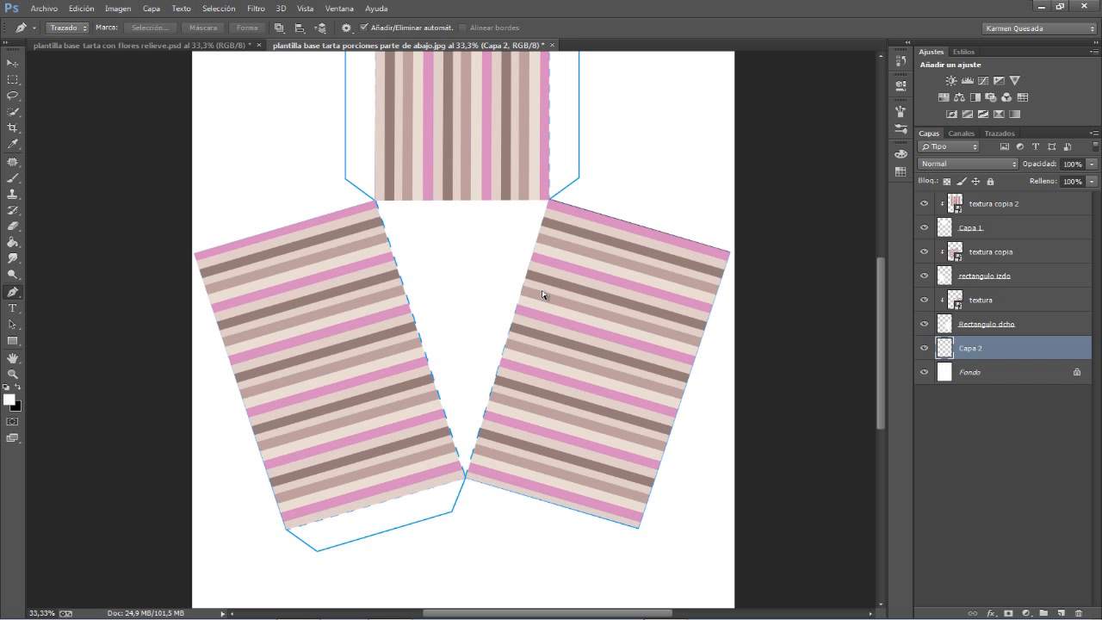
{"action": "key", "text": "ctrl+plus"}
{"action": "left_click_drag", "start_coordinate": [504, 288], "coordinate": [478, 346]}
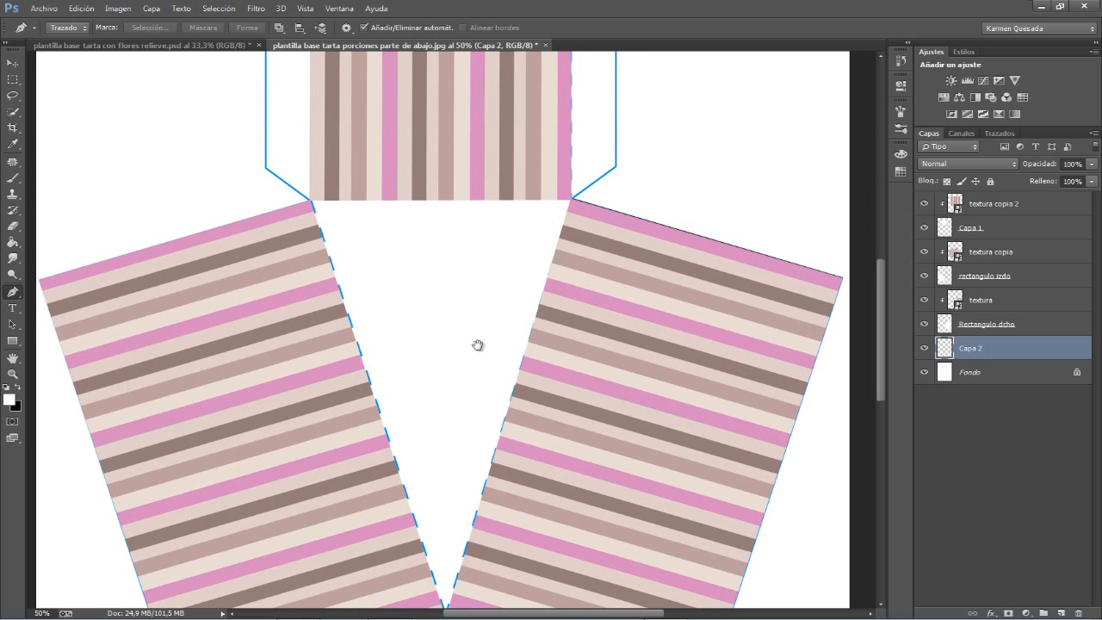
{"action": "left_click", "coordinate": [331, 198]}
{"action": "left_click", "coordinate": [573, 202]}
{"action": "scroll", "coordinate": [561, 389], "scroll_direction": "down", "scroll_amount": 2}
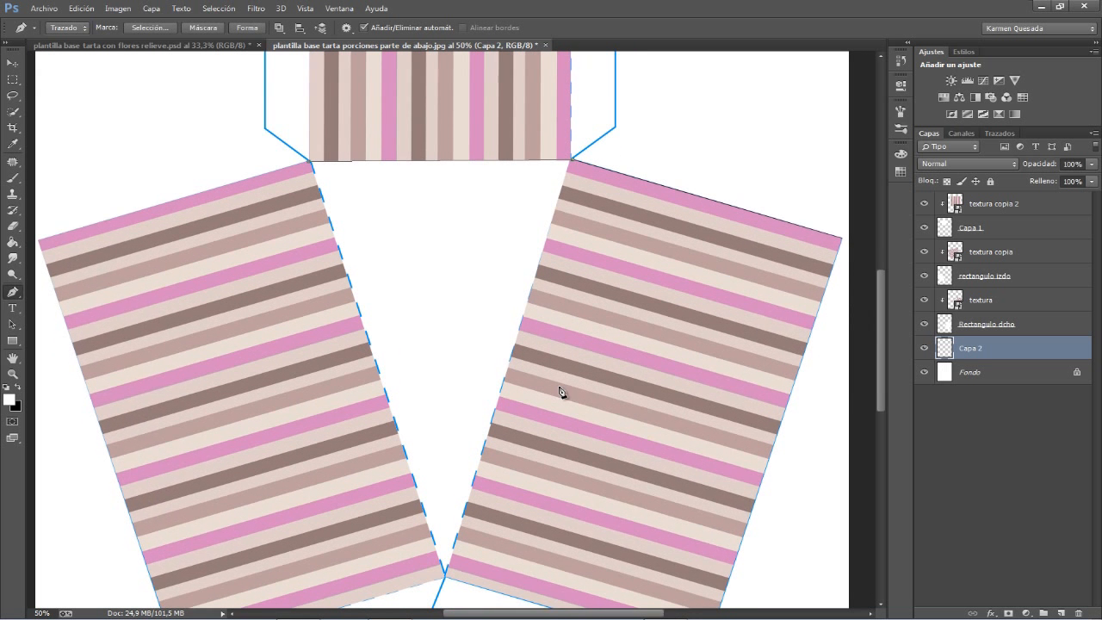
{"action": "left_click", "coordinate": [446, 546]}
Turn the triangular path into a new selection with 0 px feather
{"action": "right_click", "coordinate": [422, 185]}
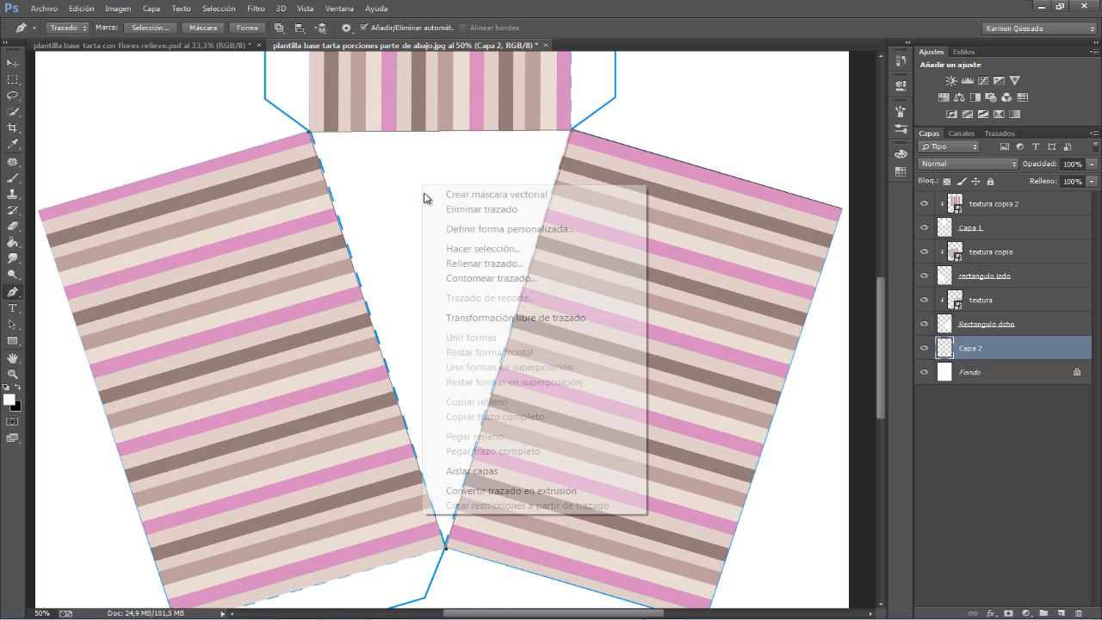
{"action": "left_click", "coordinate": [497, 250]}
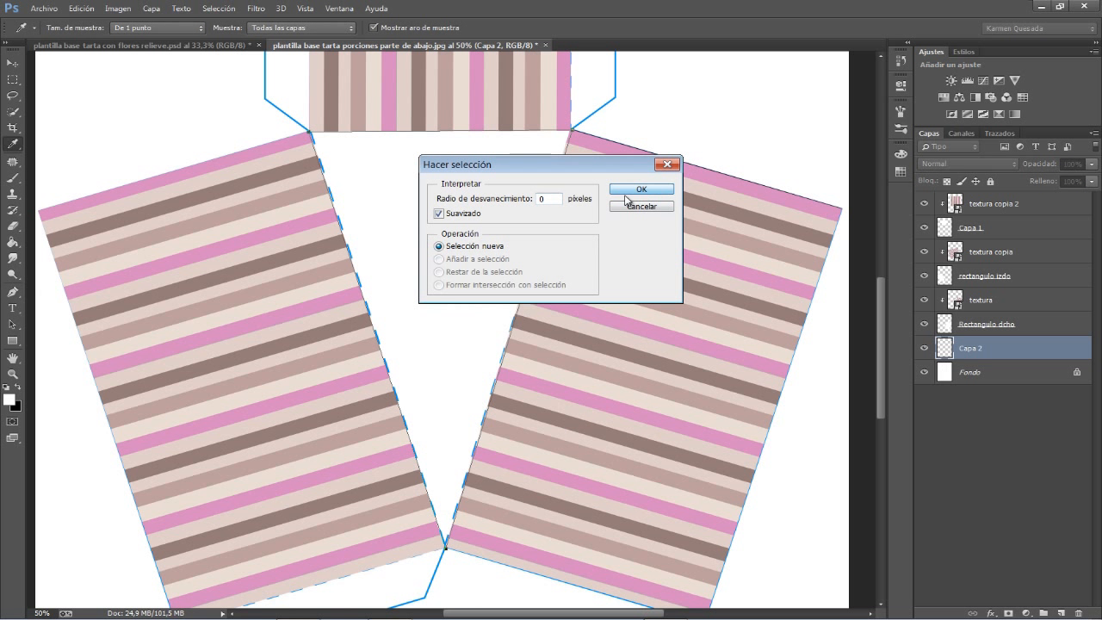
{"action": "left_click", "coordinate": [644, 191]}
Set the foreground colour to light beige #e3d6cf, sampling a texture stripe and lightening it slightly
{"action": "left_click", "coordinate": [10, 400]}
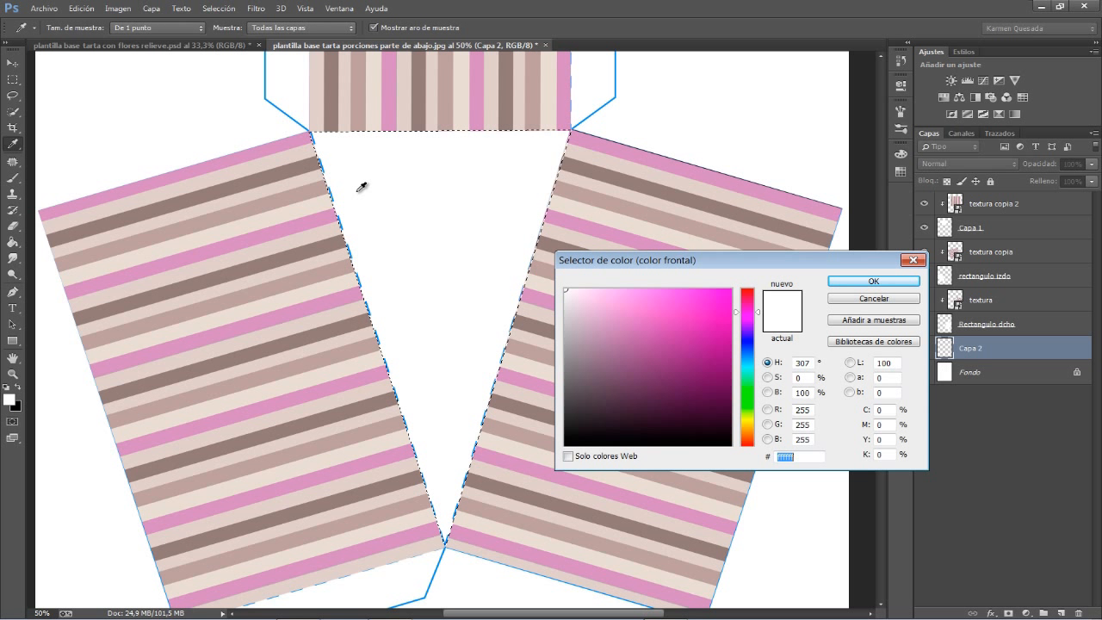
{"action": "left_click", "coordinate": [258, 163]}
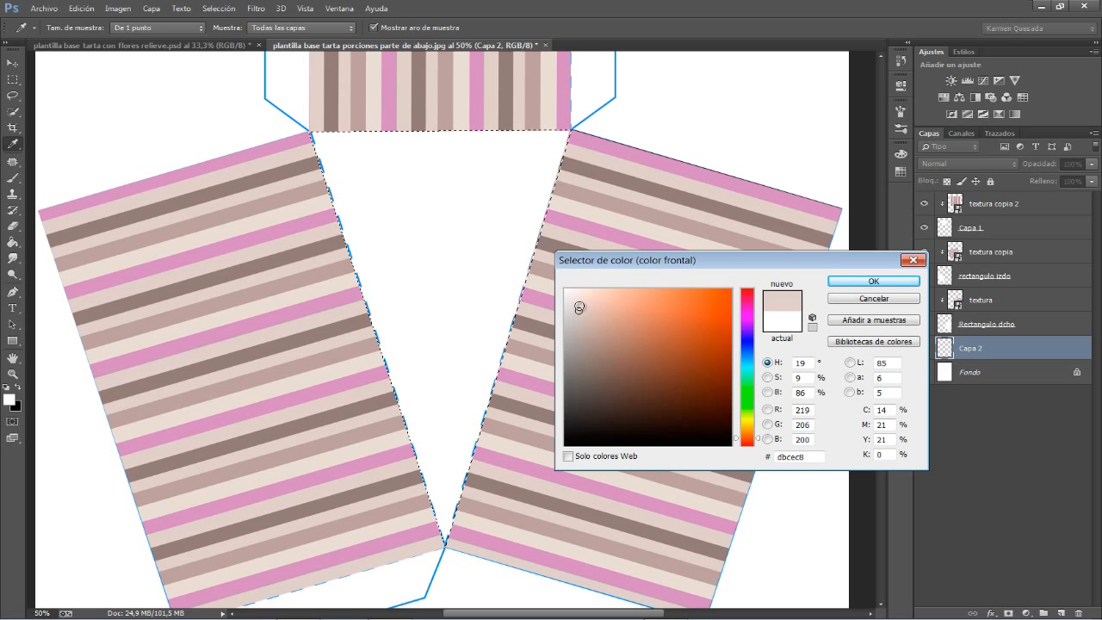
{"action": "left_click_drag", "start_coordinate": [578, 307], "coordinate": [580, 305]}
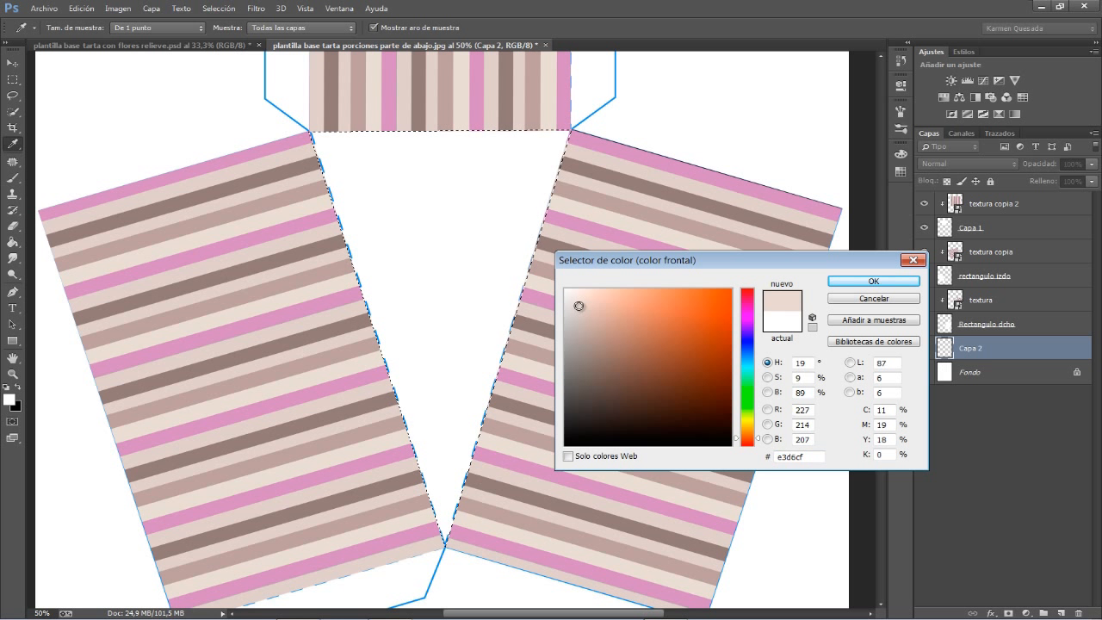
{"action": "left_click", "coordinate": [844, 283]}
{"action": "key", "text": "p"}
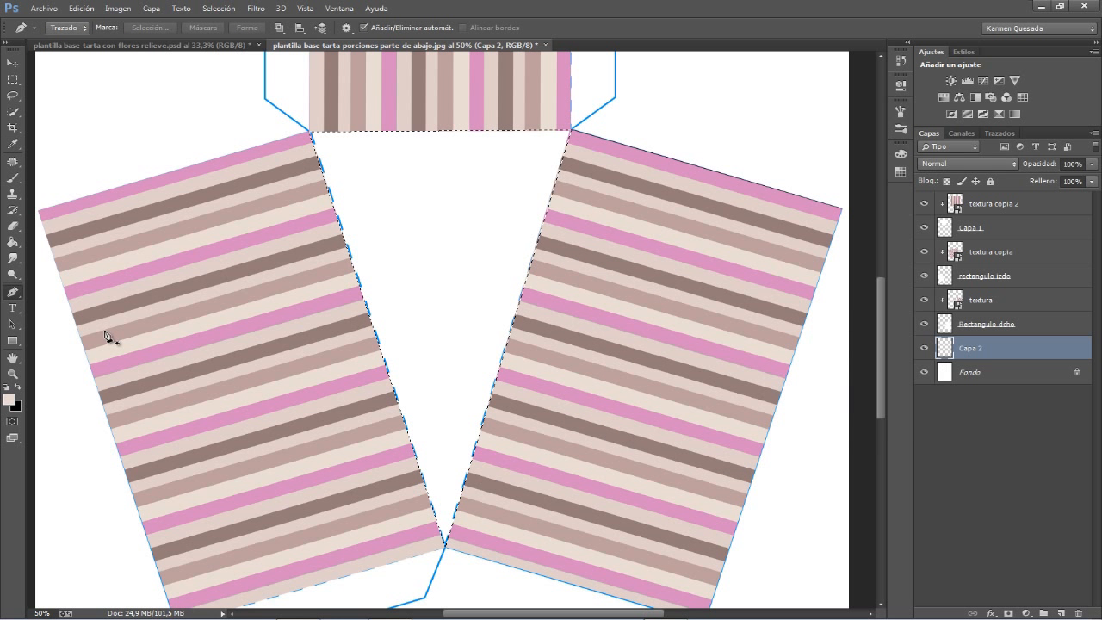
Fill the selected central triangle with the beige foreground colour on Capa 2 and clear the selection
{"action": "left_click", "coordinate": [12, 242]}
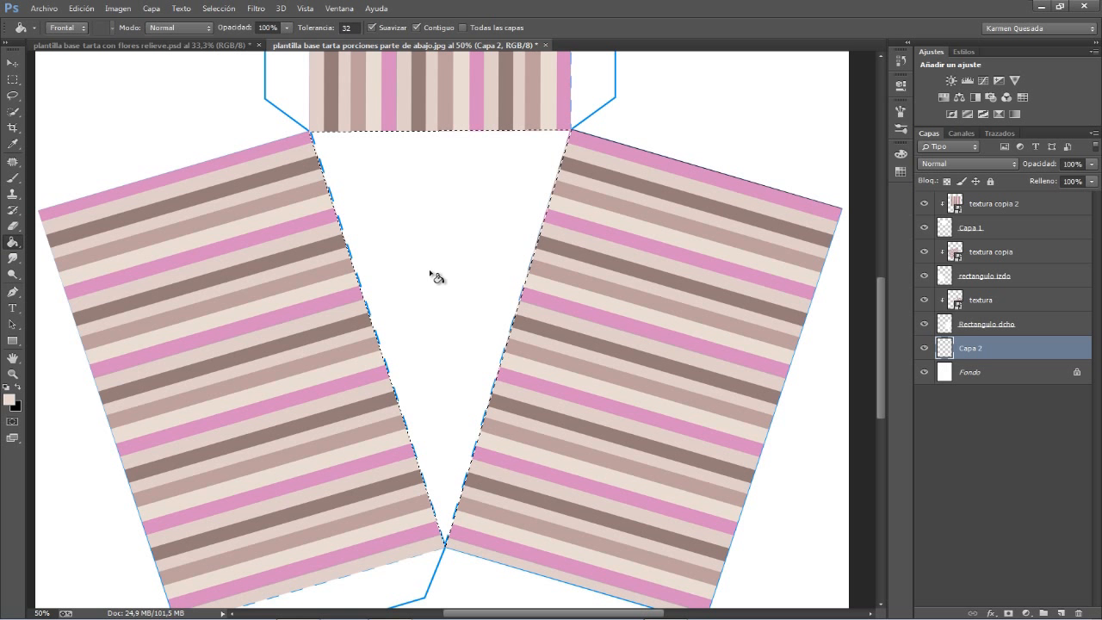
{"action": "left_click", "coordinate": [448, 191]}
{"action": "key", "text": "ctrl+d"}
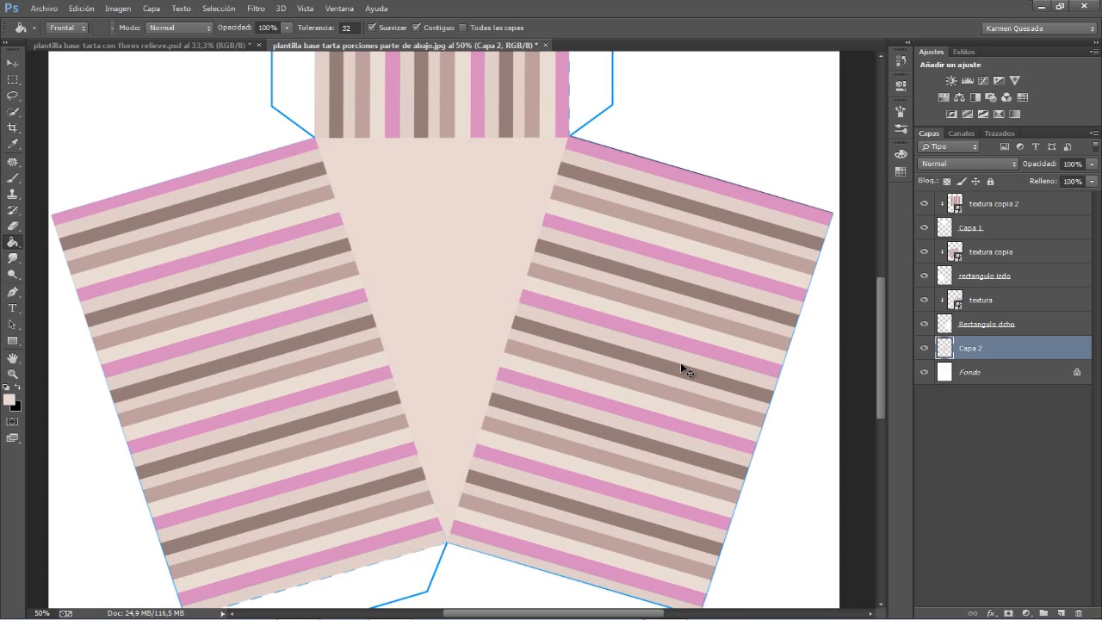
{"action": "key", "text": "ctrl+minus"}
{"action": "key", "text": "ctrl+plus"}
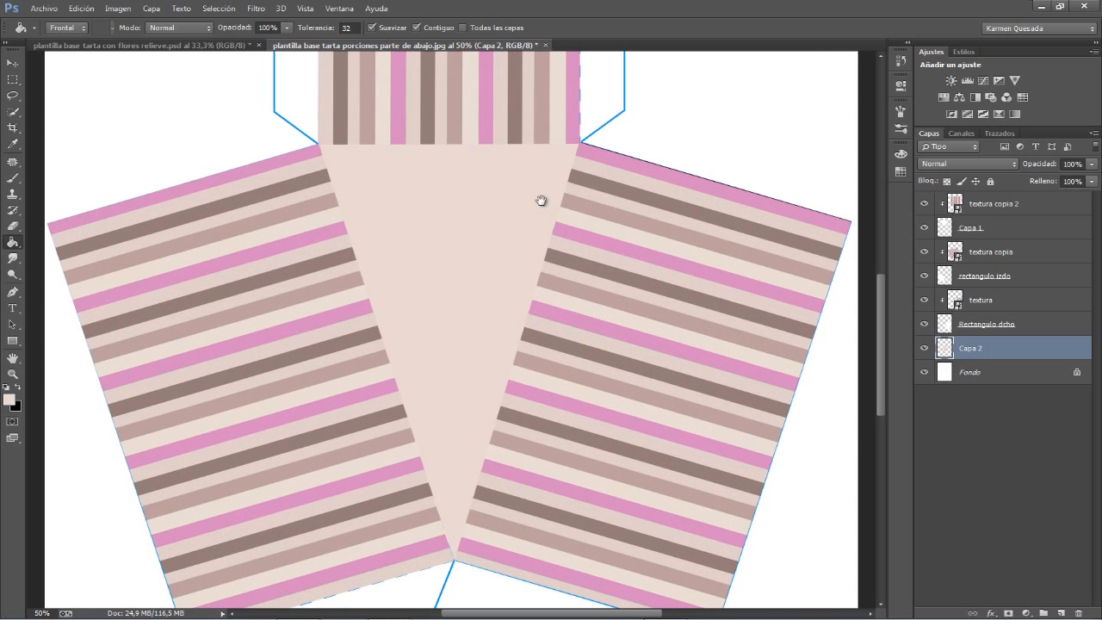
{"action": "left_click_drag", "start_coordinate": [542, 202], "coordinate": [546, 424]}
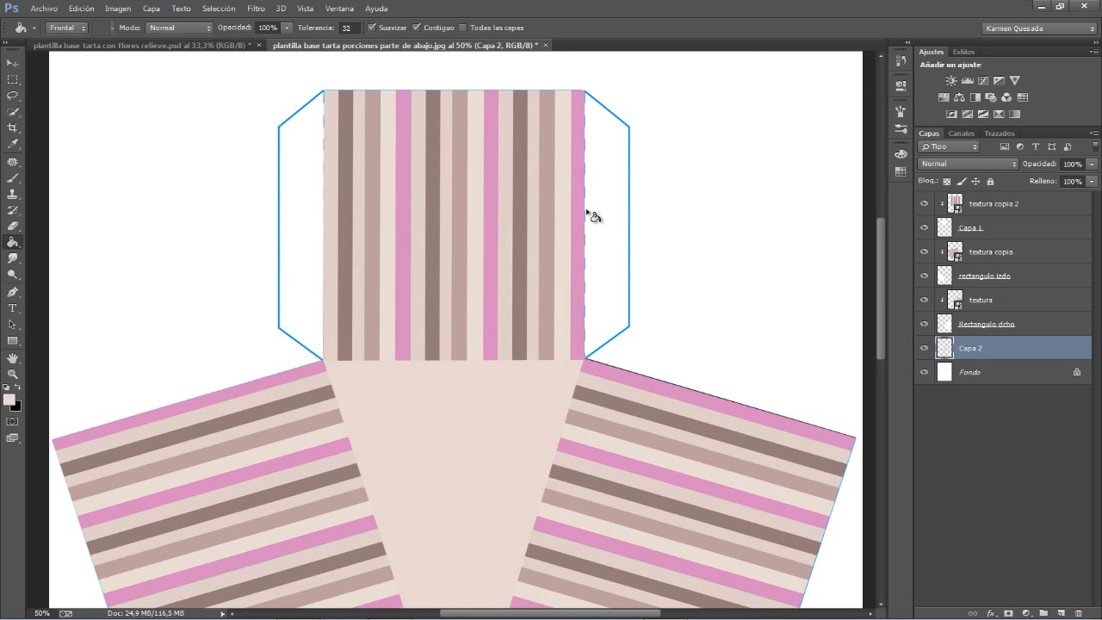
{"action": "left_click", "coordinate": [13, 292]}
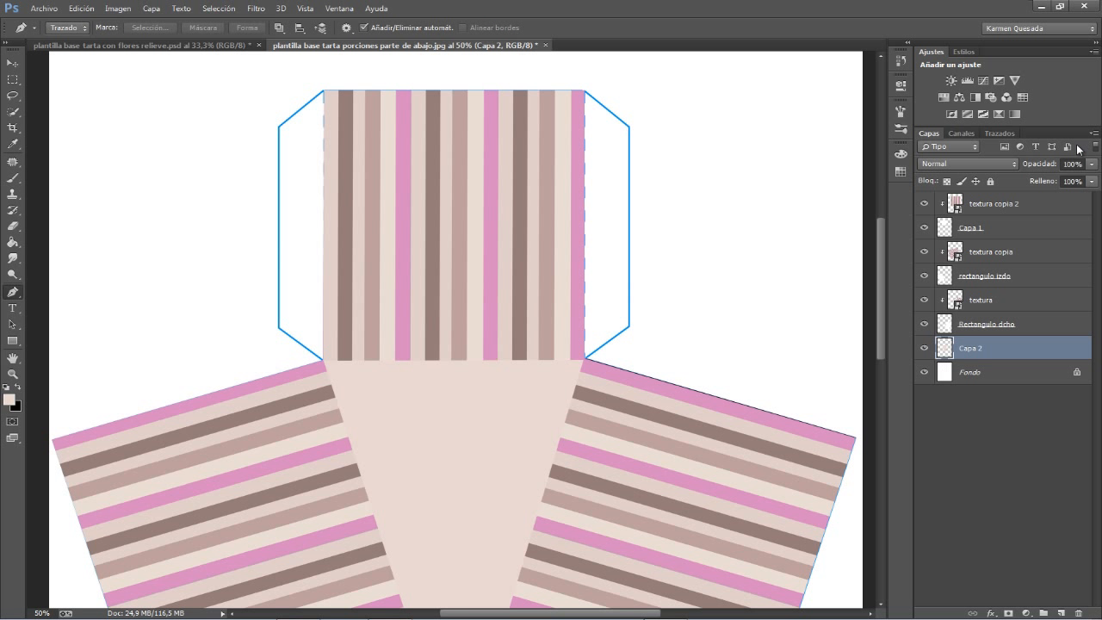
{"action": "left_click", "coordinate": [1016, 204]}
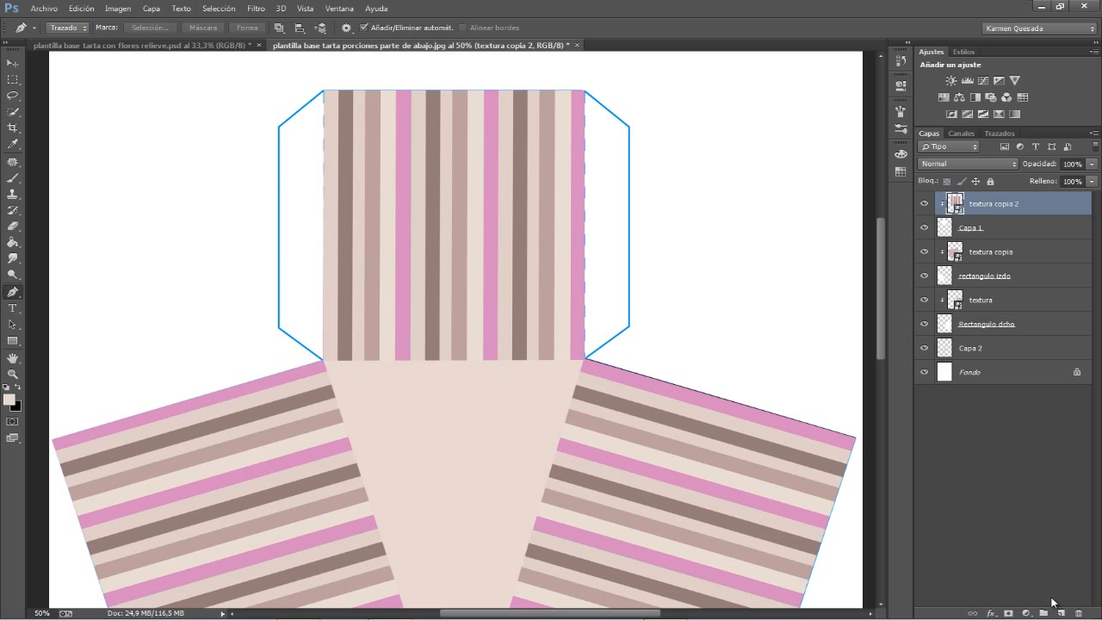
{"action": "left_click", "coordinate": [1059, 613]}
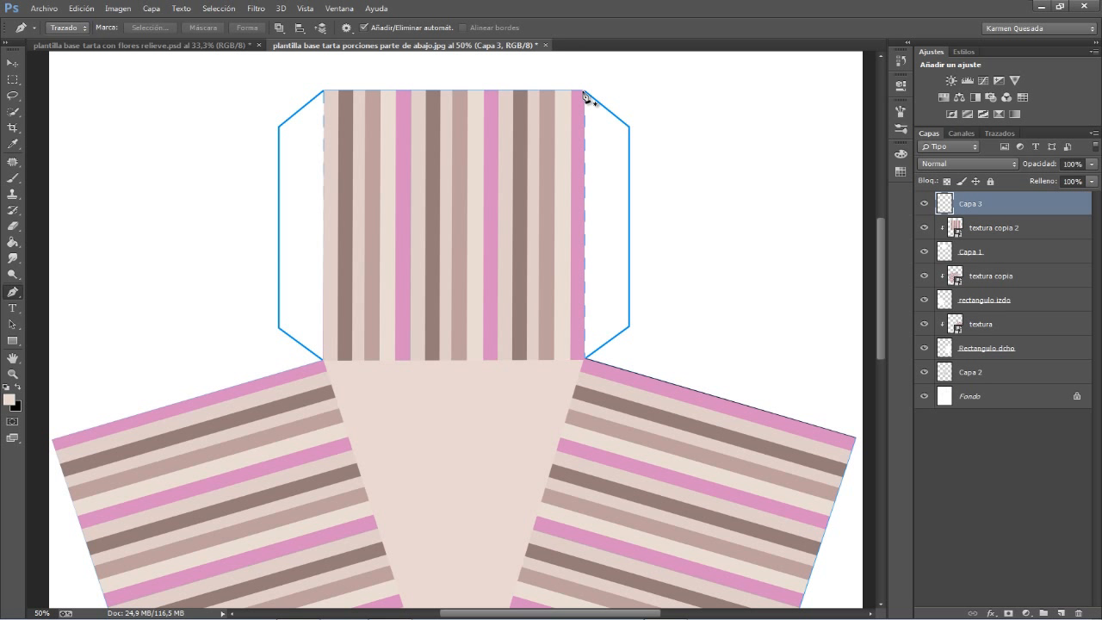
{"action": "key", "text": "ctrl+z"}
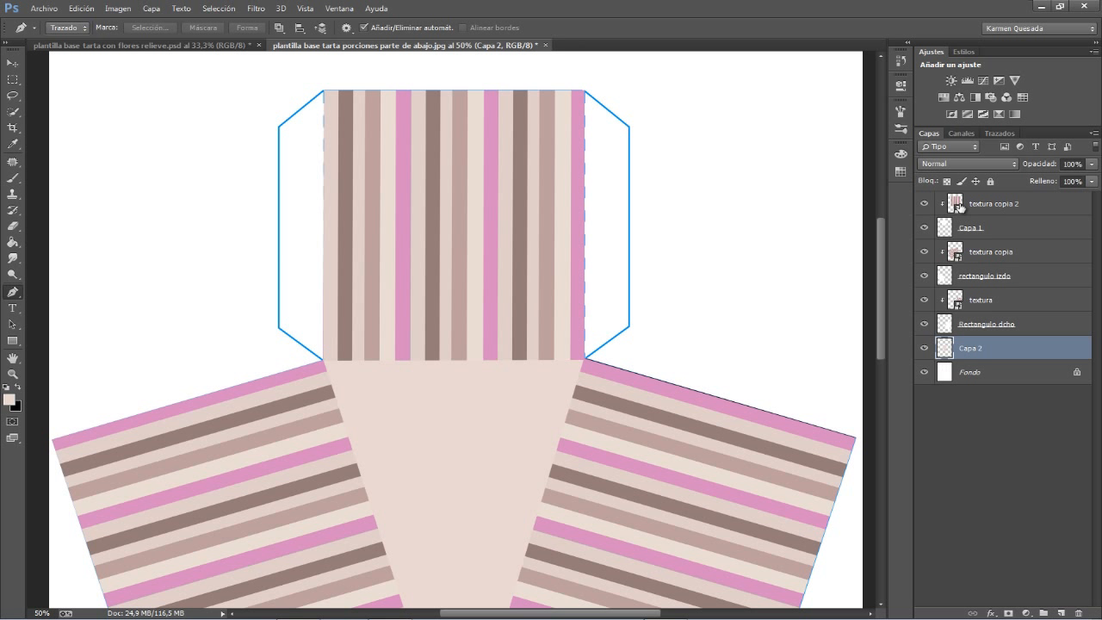
Identify the square panel's base layer by toggling layer visibility and rename Capa 1 as lado cuadrado
{"action": "left_click", "coordinate": [924, 204]}
{"action": "left_click", "coordinate": [924, 204]}
{"action": "left_click", "coordinate": [924, 228]}
{"action": "left_click", "coordinate": [924, 228]}
{"action": "left_click", "coordinate": [996, 229]}
{"action": "double_click", "coordinate": [971, 229]}
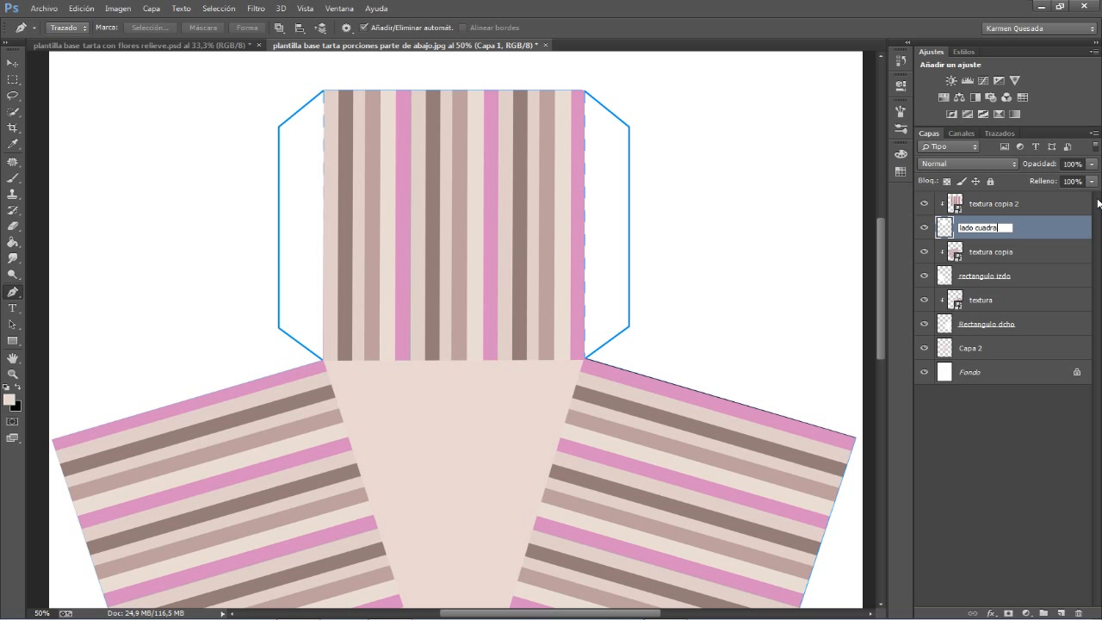
{"action": "key", "text": "Return"}
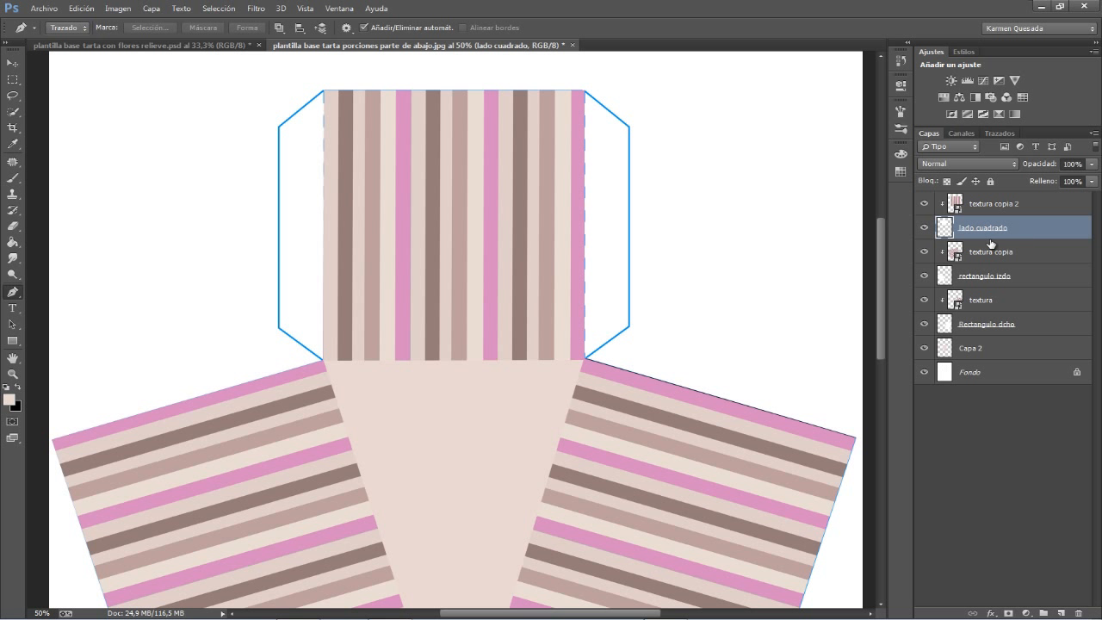
{"action": "left_click", "coordinate": [925, 227]}
{"action": "left_click", "coordinate": [925, 227]}
Add a new layer directly above textura copia and trace the square panel's right-hand tab with the Pen tool
{"action": "left_click", "coordinate": [990, 255]}
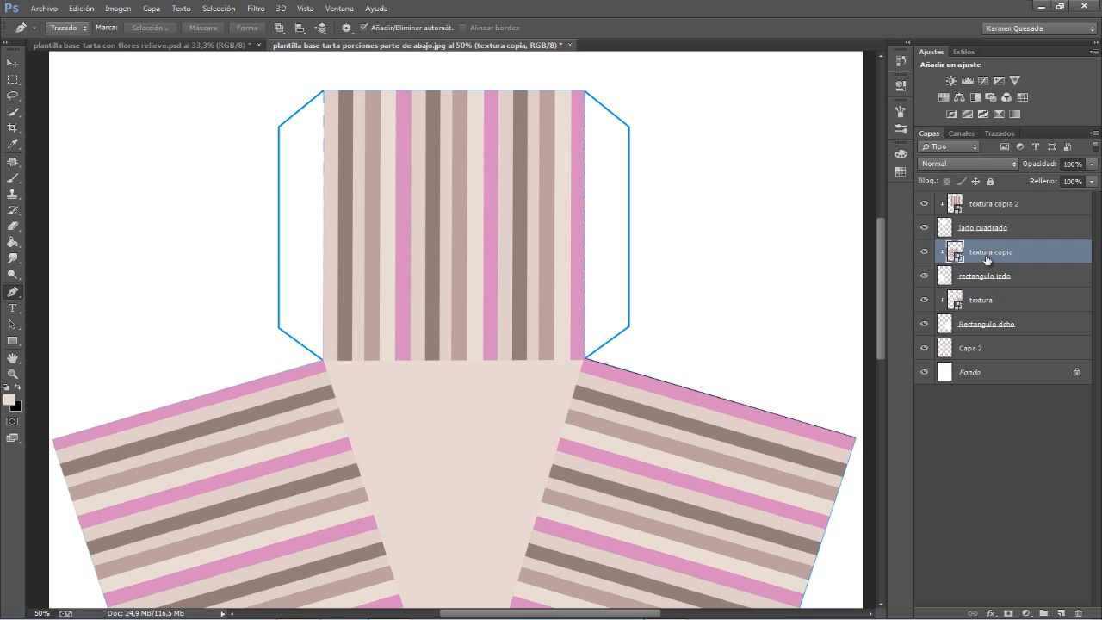
{"action": "left_click", "coordinate": [1061, 611]}
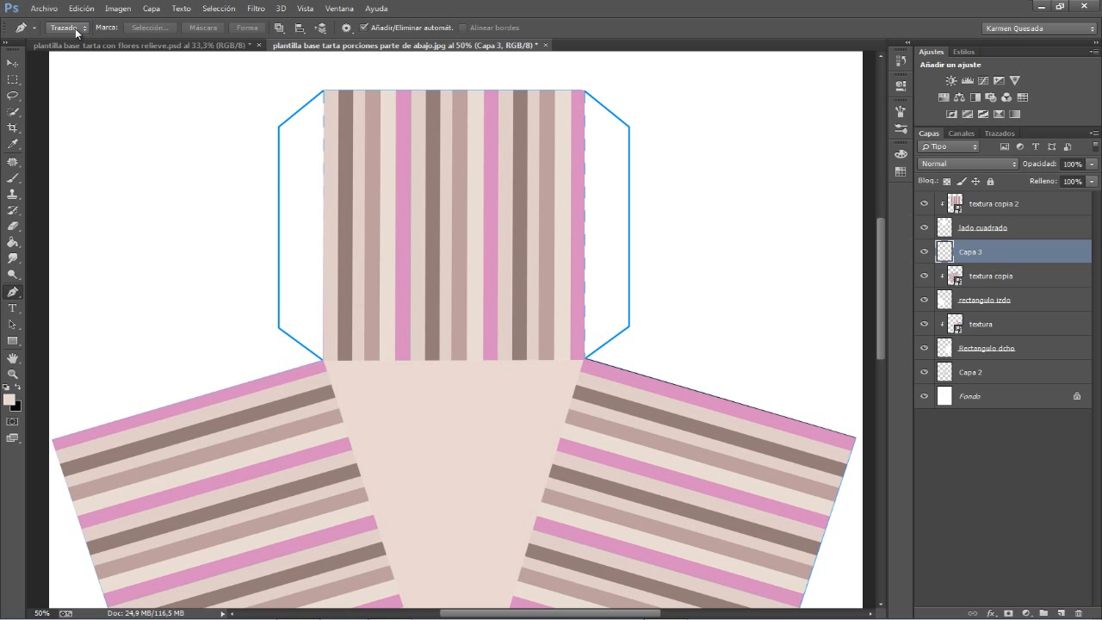
{"action": "left_click", "coordinate": [584, 90]}
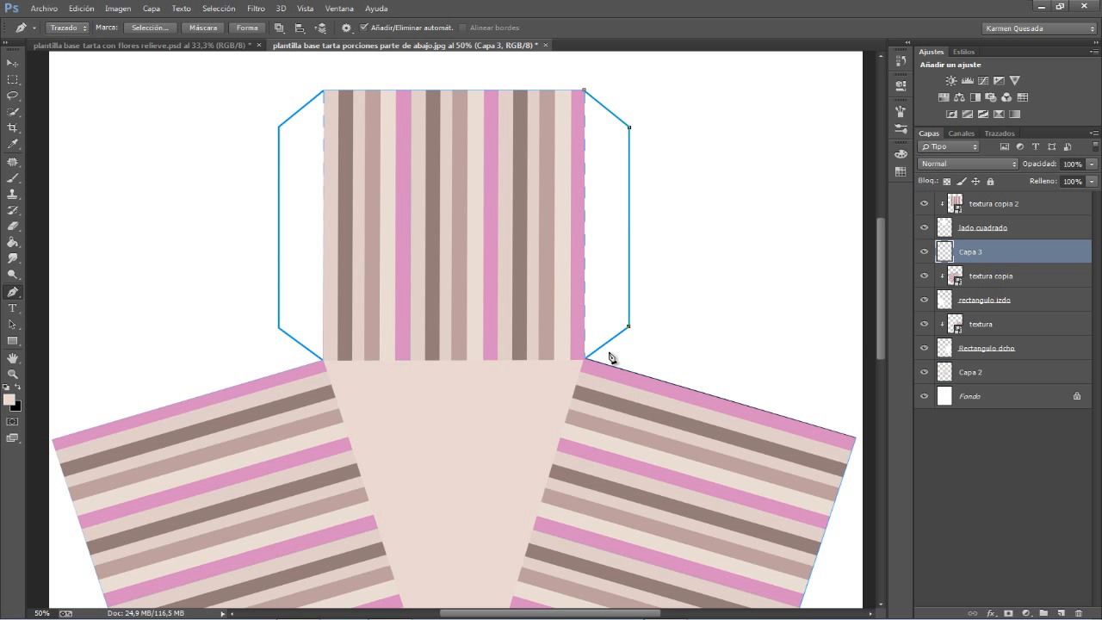
Turn the right tab's path into a selection, fill it with the light beige foreground colour and deselect
{"action": "right_click", "coordinate": [608, 188]}
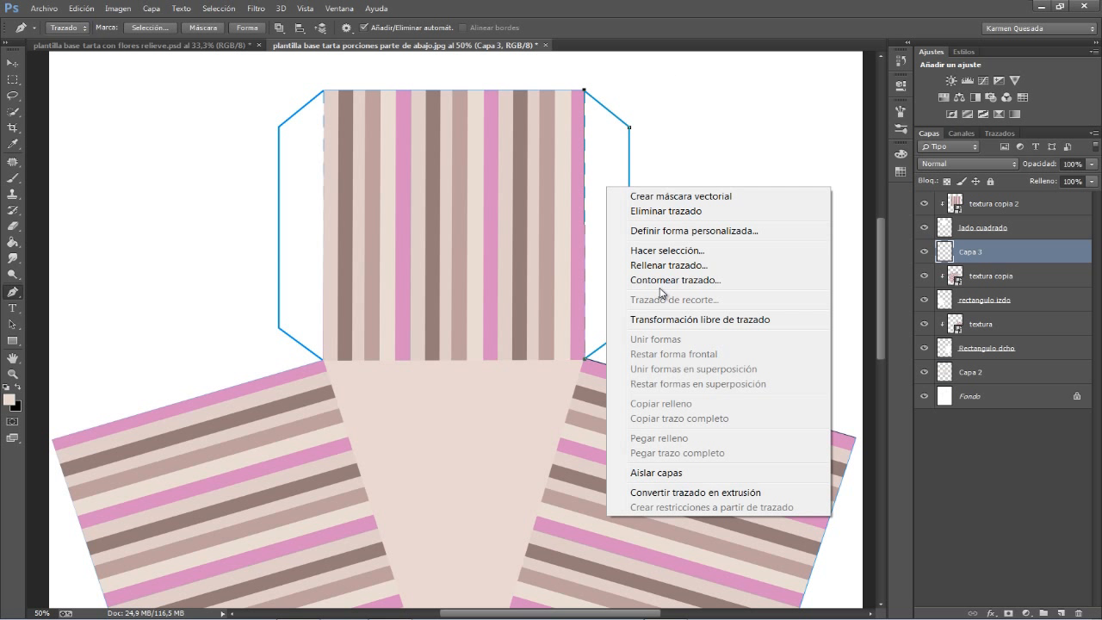
{"action": "left_click", "coordinate": [665, 250]}
{"action": "left_click", "coordinate": [662, 190]}
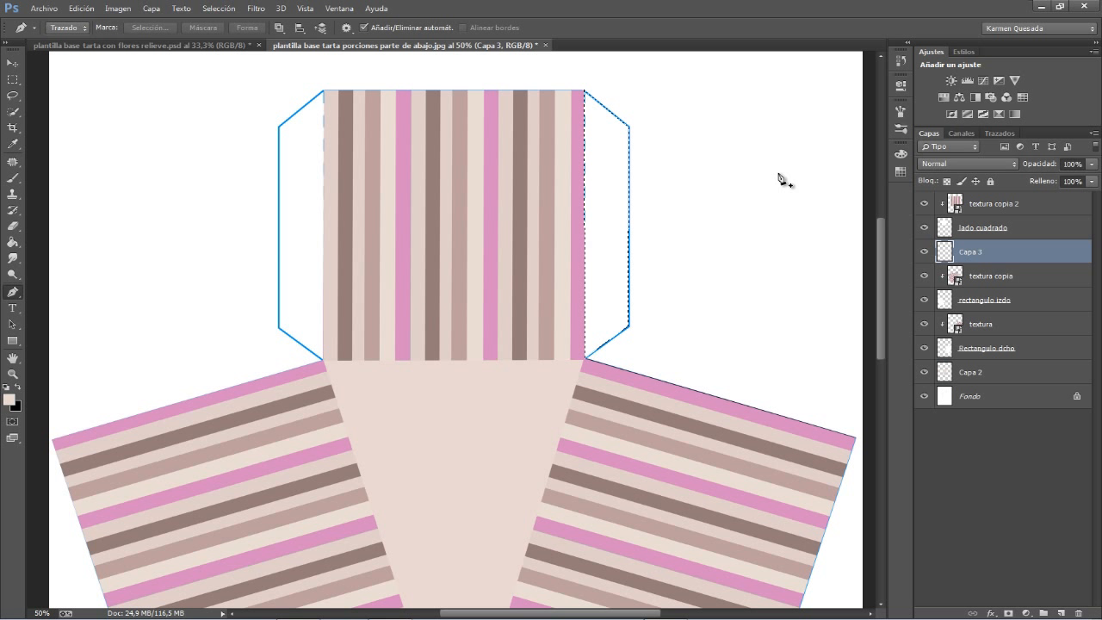
{"action": "left_click", "coordinate": [12, 242]}
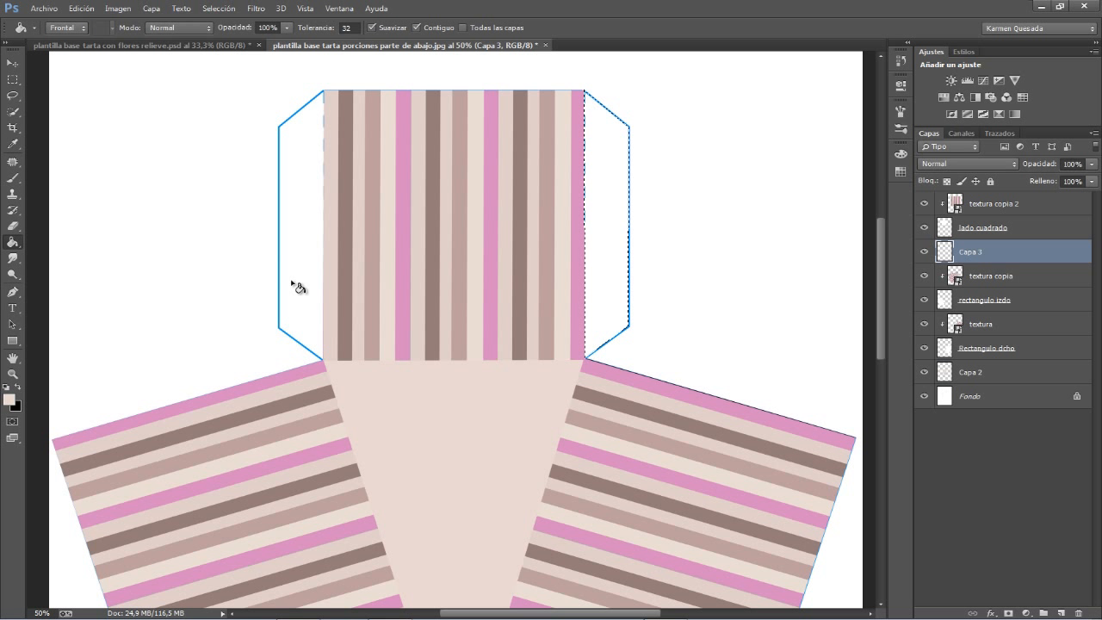
{"action": "left_click", "coordinate": [609, 152]}
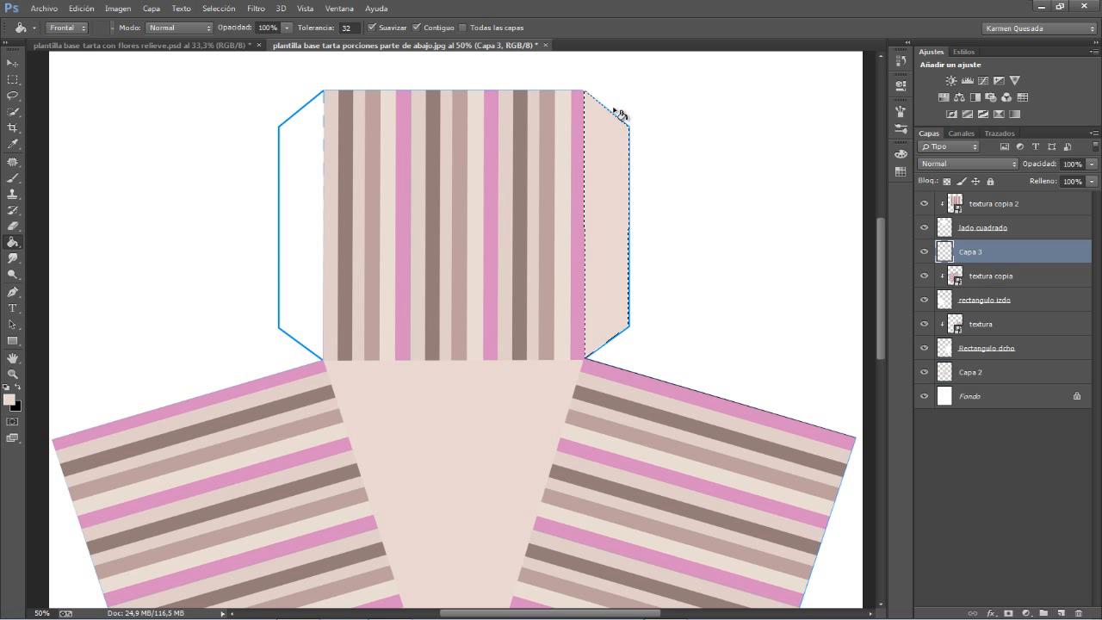
{"action": "key", "text": "ctrl+d"}
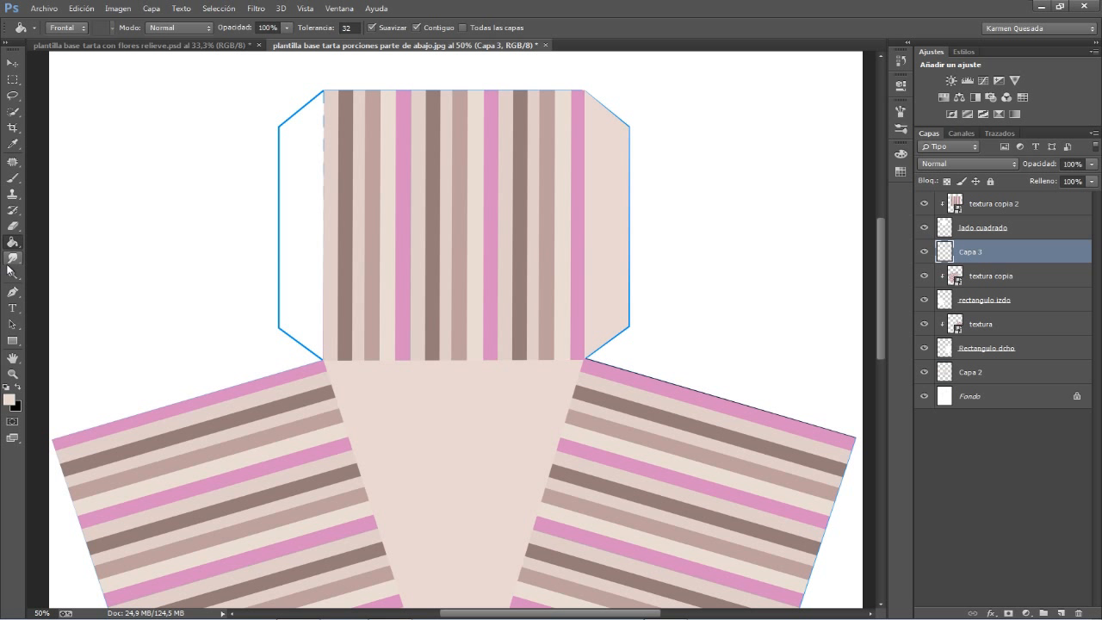
Trace the outline of the square panel's left-hand tab with the Pen tool on Capa 3
{"action": "left_click", "coordinate": [12, 291]}
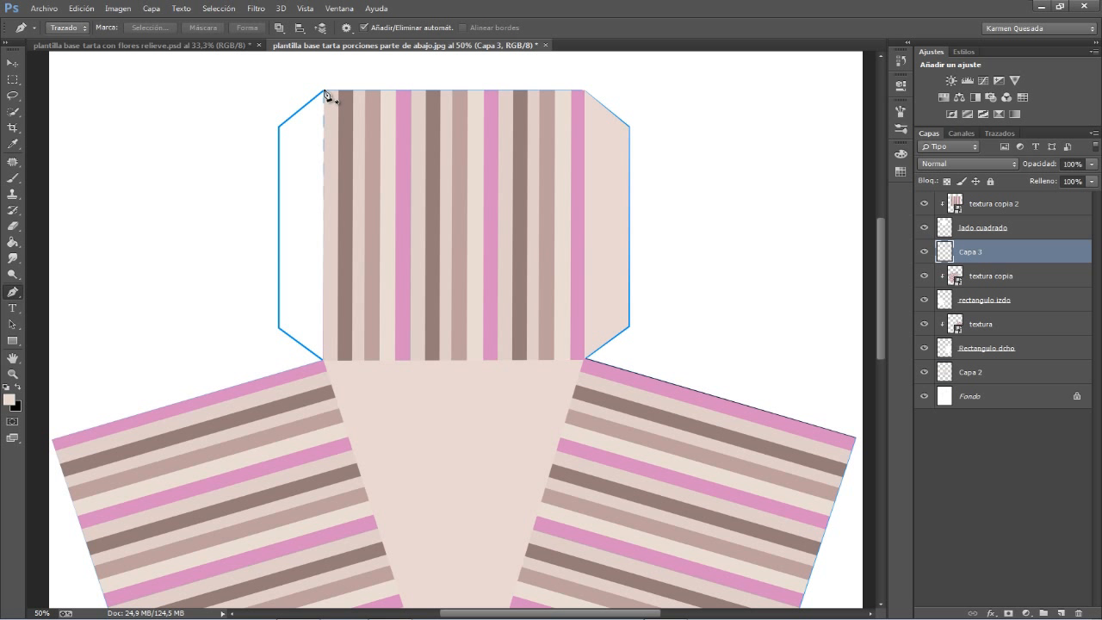
{"action": "left_click", "coordinate": [324, 90]}
{"action": "left_click", "coordinate": [278, 128]}
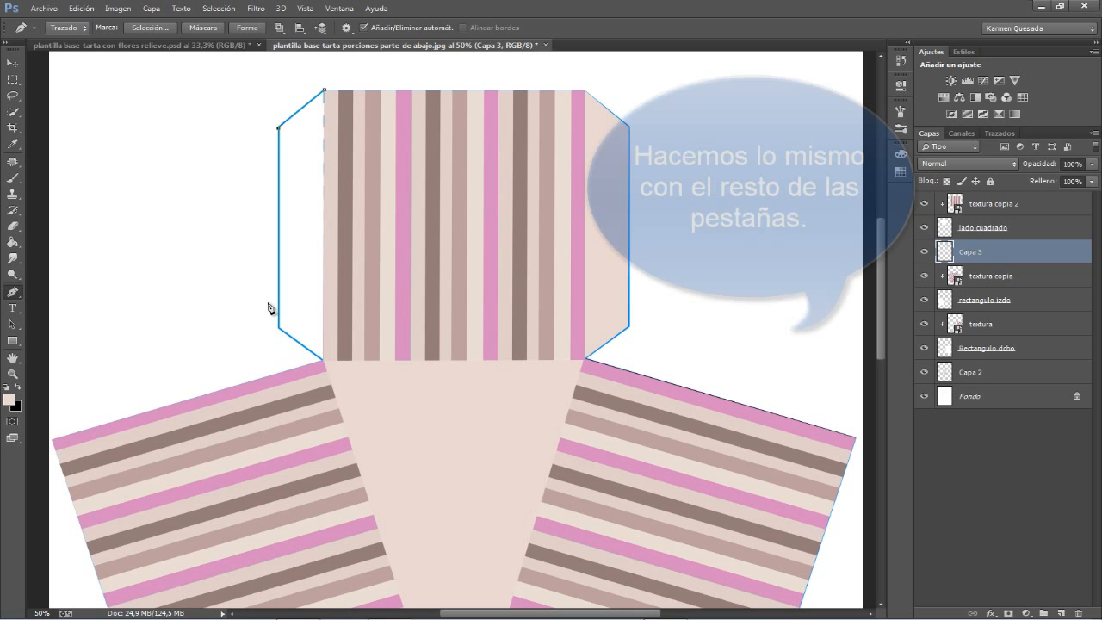
{"action": "left_click", "coordinate": [278, 328]}
{"action": "left_click", "coordinate": [325, 91]}
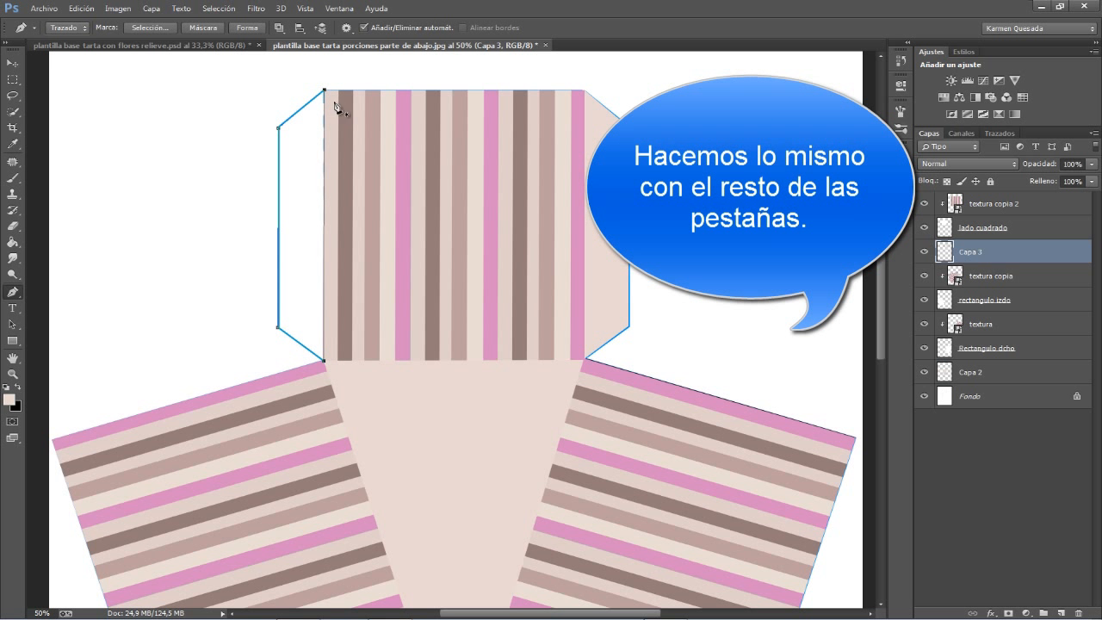
Convert the left tab's path into a selection and fill it with the light beige foreground colour
{"action": "right_click", "coordinate": [297, 222]}
{"action": "left_click", "coordinate": [336, 285]}
{"action": "key", "text": "Return"}
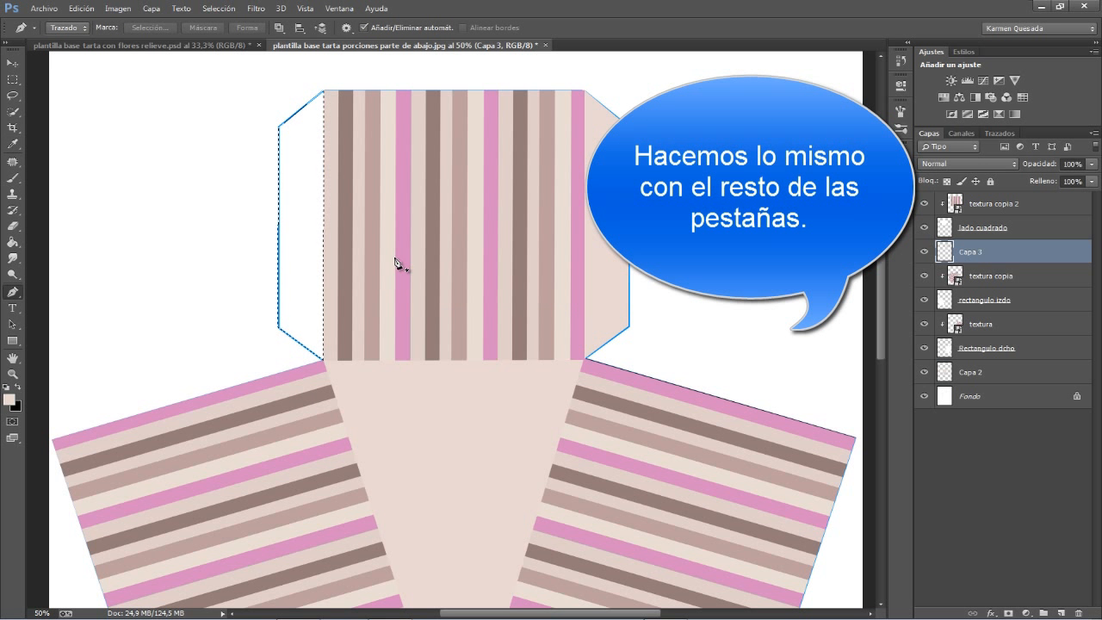
{"action": "key", "text": "g"}
{"action": "left_click", "coordinate": [301, 248]}
{"action": "key", "text": "ctrl+minus"}
{"action": "key", "text": "ctrl+minus"}
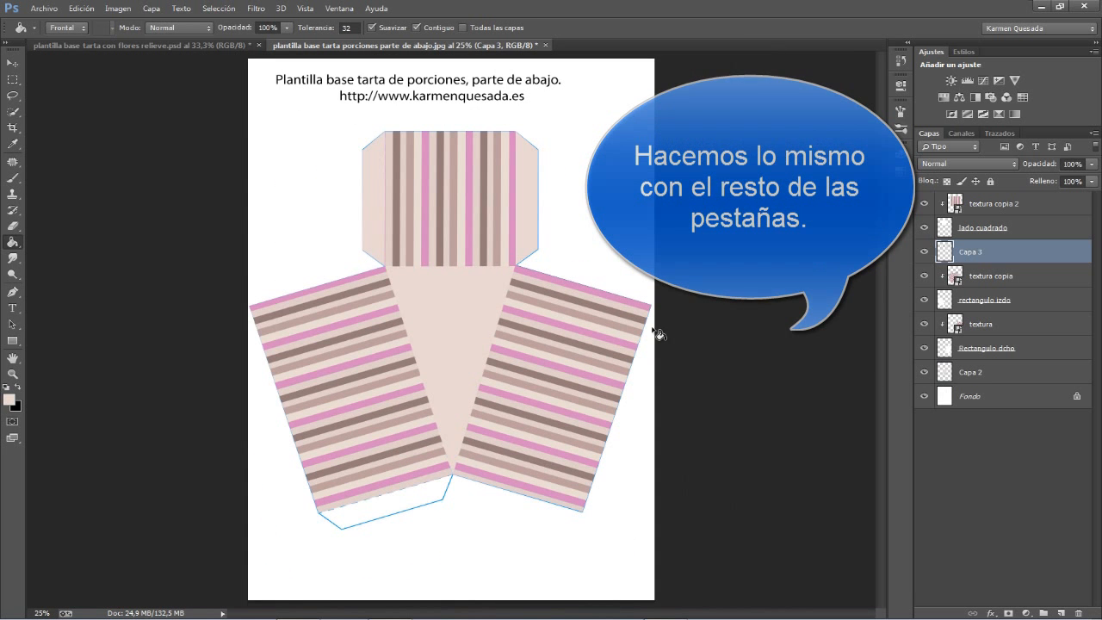
Rename the tab layer Capa 3 as pestañas
{"action": "key", "text": "ctrl+plus"}
{"action": "key", "text": "ctrl+plus"}
{"action": "double_click", "coordinate": [971, 252]}
{"action": "type", "text": "pestañas"}
{"action": "key", "text": "Return"}
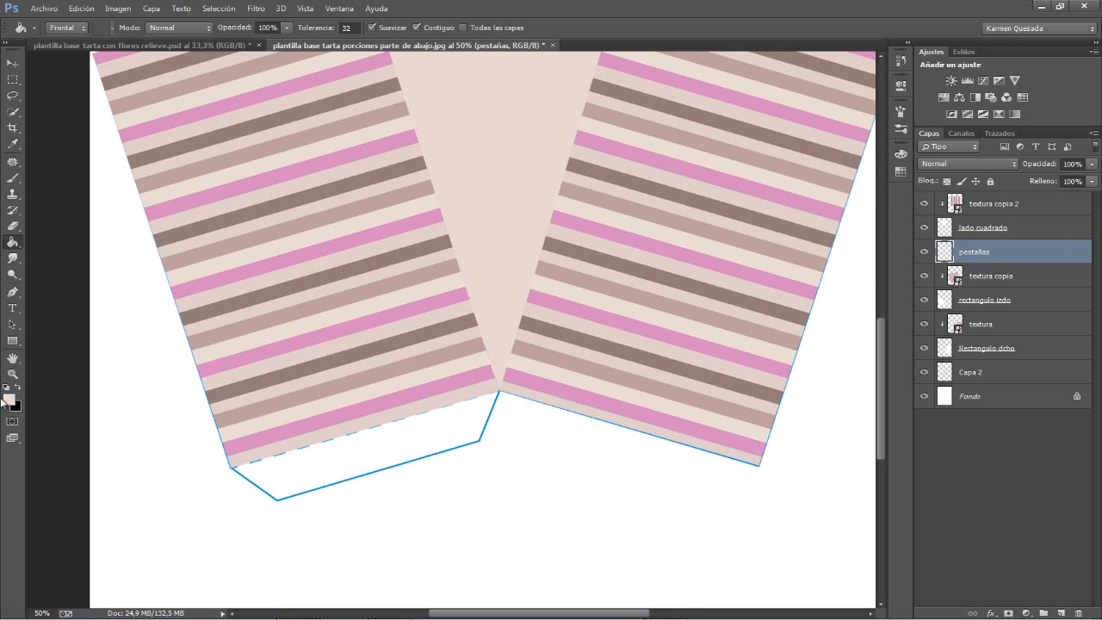
Trace the tab below the left striped panel with the Pen tool and make it a new selection with 0 px feather
{"action": "key", "text": "p"}
{"action": "left_click", "coordinate": [231, 468]}
{"action": "left_click", "coordinate": [500, 390]}
{"action": "left_click", "coordinate": [479, 441]}
{"action": "right_click", "coordinate": [324, 458]}
{"action": "left_click", "coordinate": [370, 190]}
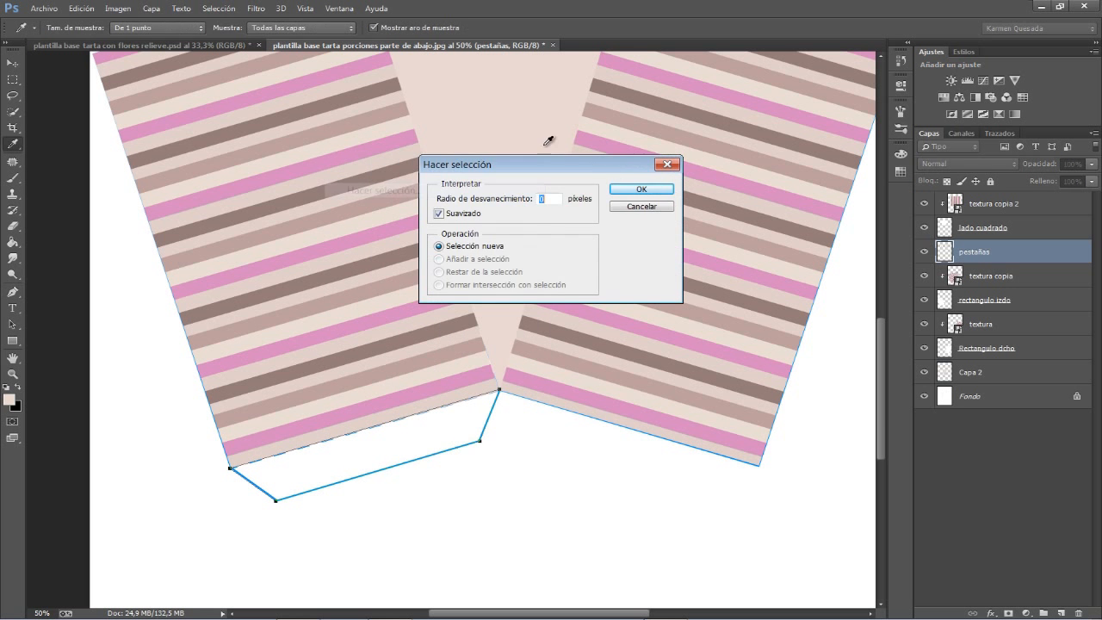
{"action": "left_click", "coordinate": [643, 189]}
Fill the selected lower tab with the light beige foreground colour on the pestañas layer and clear the selection
{"action": "left_click", "coordinate": [12, 243]}
{"action": "left_click", "coordinate": [370, 450]}
{"action": "key", "text": "ctrl+d"}
{"action": "key", "text": "ctrl+minus"}
{"action": "key", "text": "ctrl+plus"}
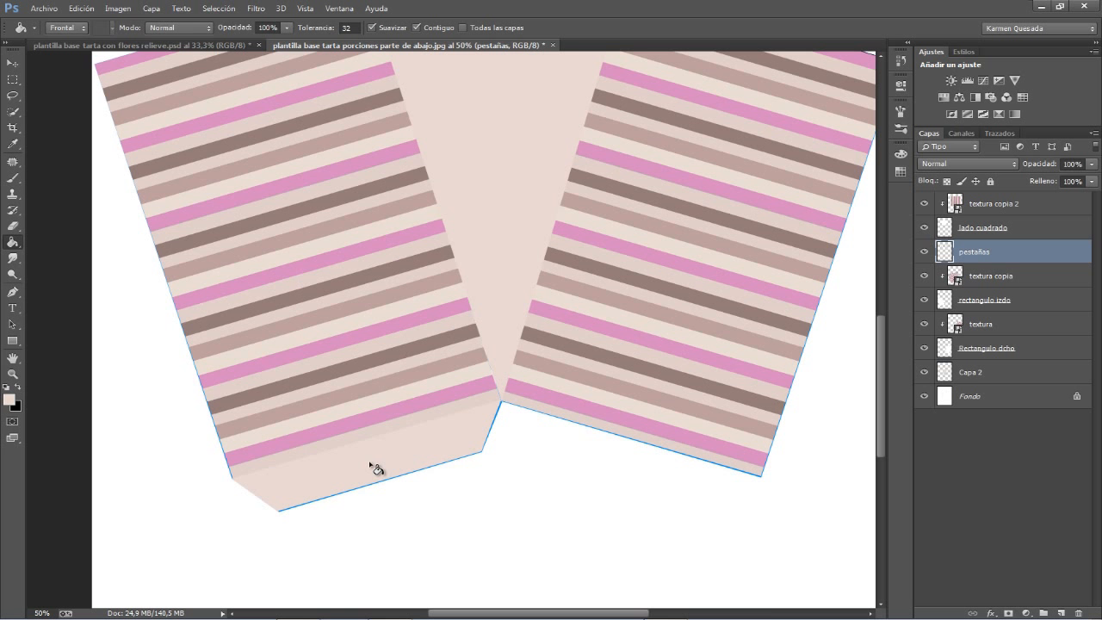
{"action": "key", "text": "ctrl+minus"}
{"action": "key", "text": "ctrl+minus"}
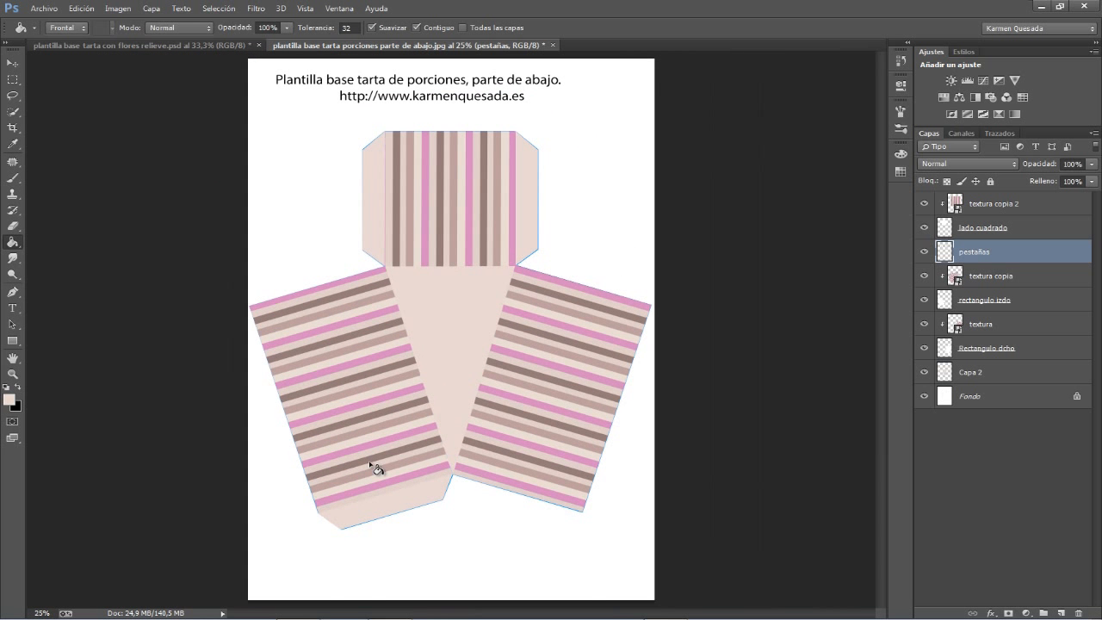
Toggle the Fondo layer's visibility to inspect the coloured box pieces without the template behind them
{"action": "left_click", "coordinate": [923, 396]}
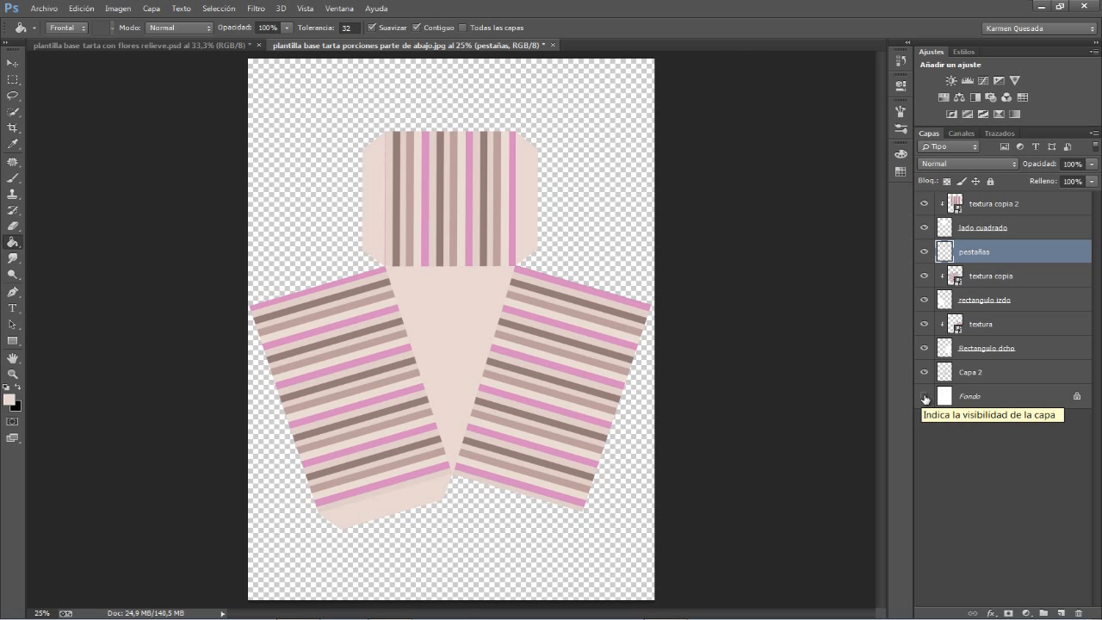
{"action": "left_click", "coordinate": [924, 397]}
{"action": "left_click", "coordinate": [924, 397]}
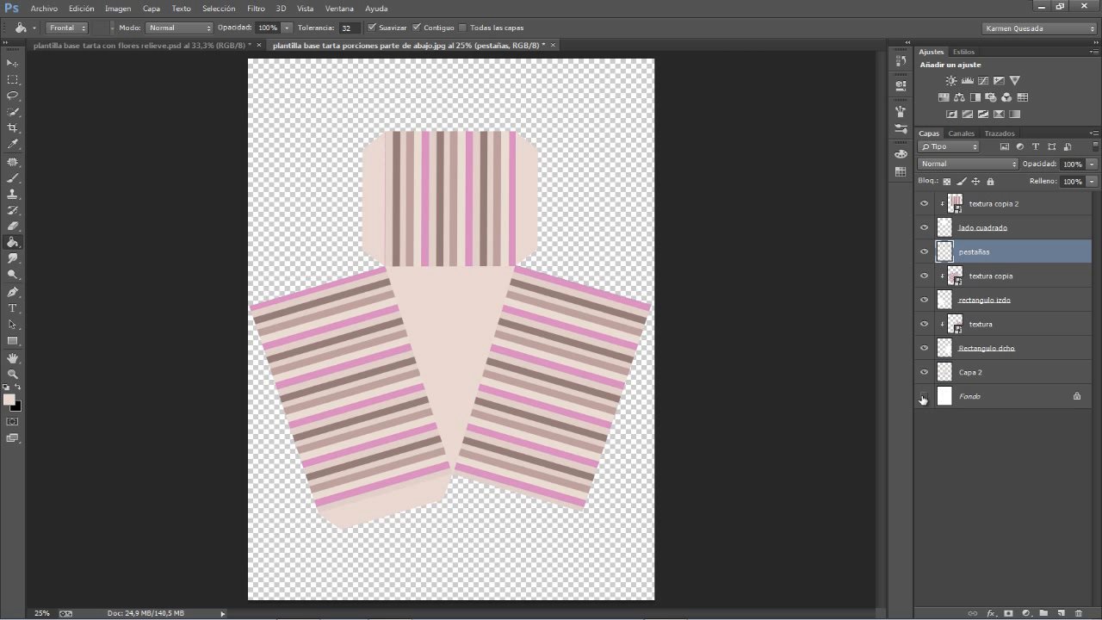
{"action": "left_click", "coordinate": [924, 397]}
Group all layers from textura copia 2 down to Capa 2 and name the group Plantilla rayas
{"action": "key", "text": "ctrl+plus"}
{"action": "left_click", "coordinate": [990, 204]}
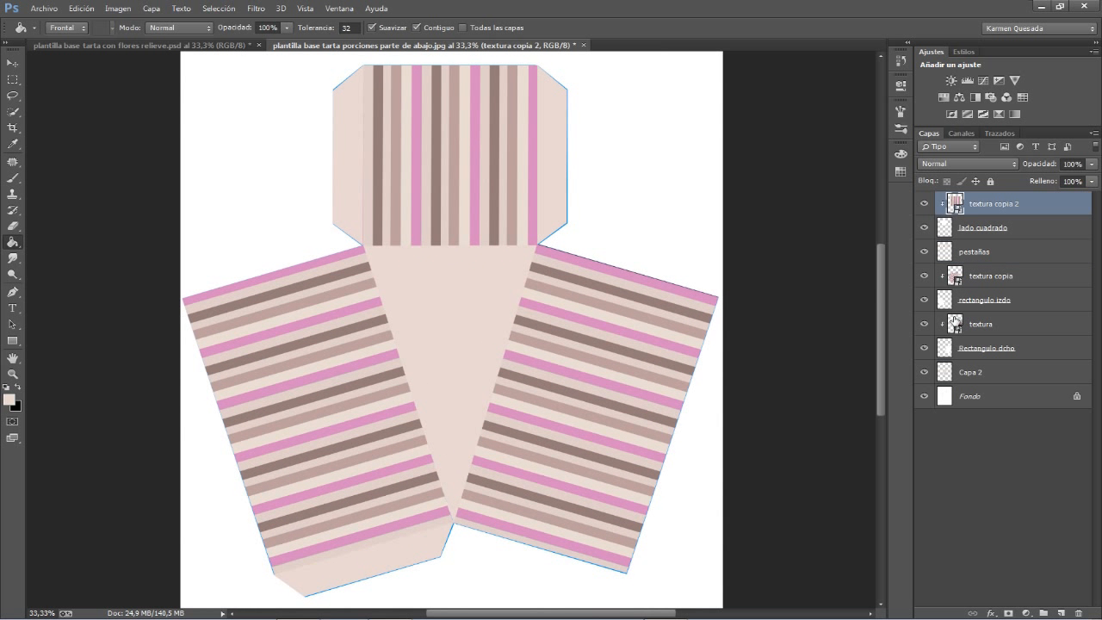
{"action": "left_click", "coordinate": [973, 377], "text": "shift"}
{"action": "left_click", "coordinate": [996, 207]}
{"action": "left_click", "coordinate": [991, 379], "text": "shift"}
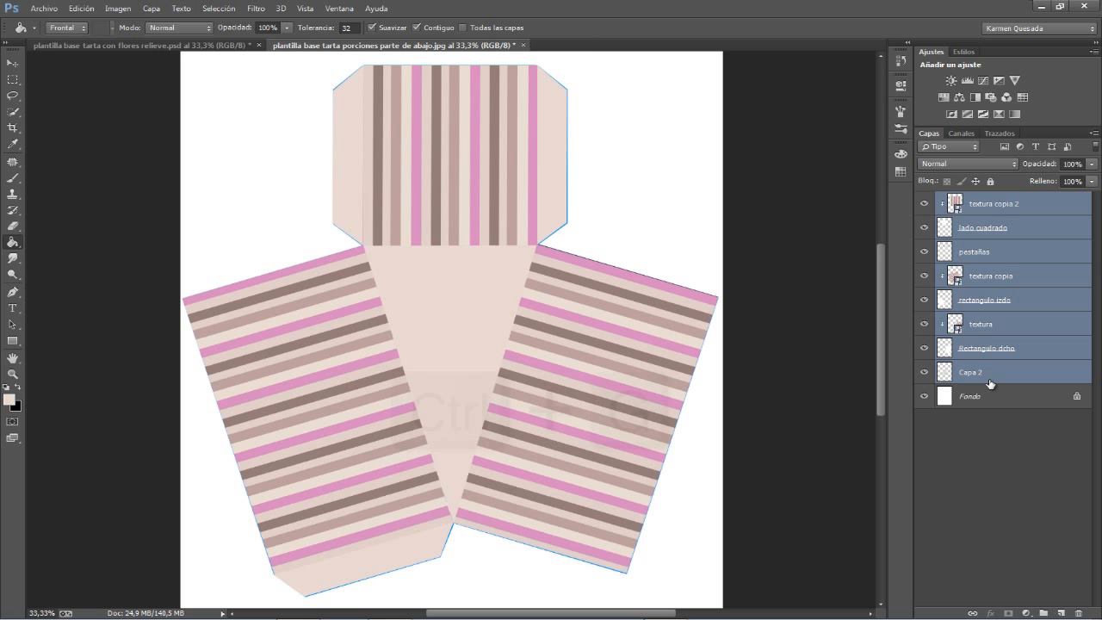
{"action": "key", "text": "ctrl+g"}
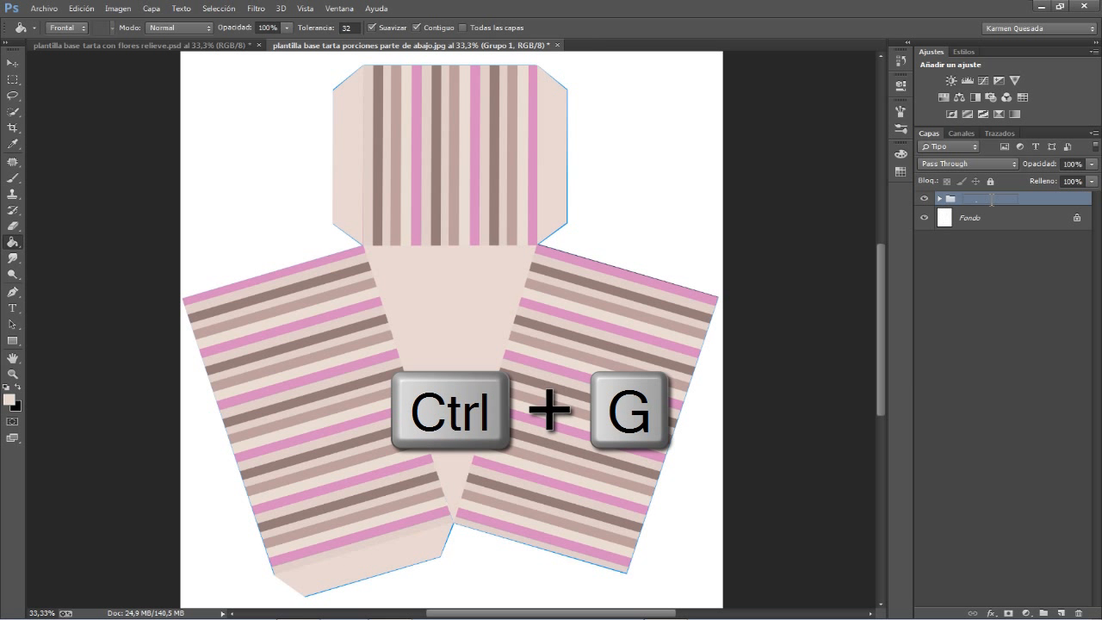
{"action": "type", "text": "Pla"}
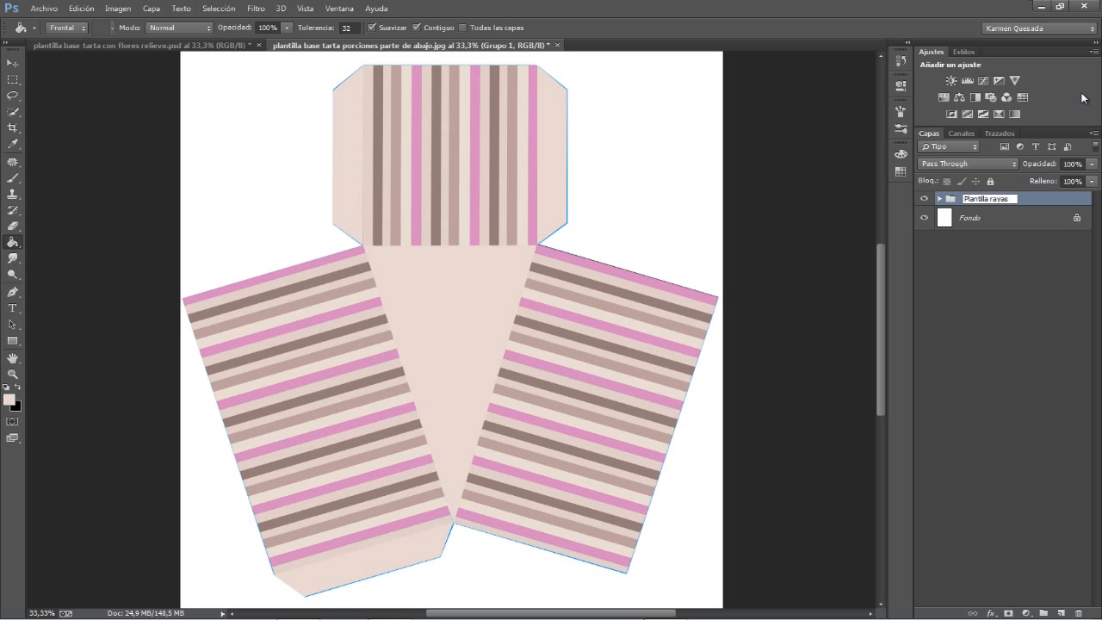
{"action": "type", "text": "ntilla rayas"}
{"action": "key", "text": "Return"}
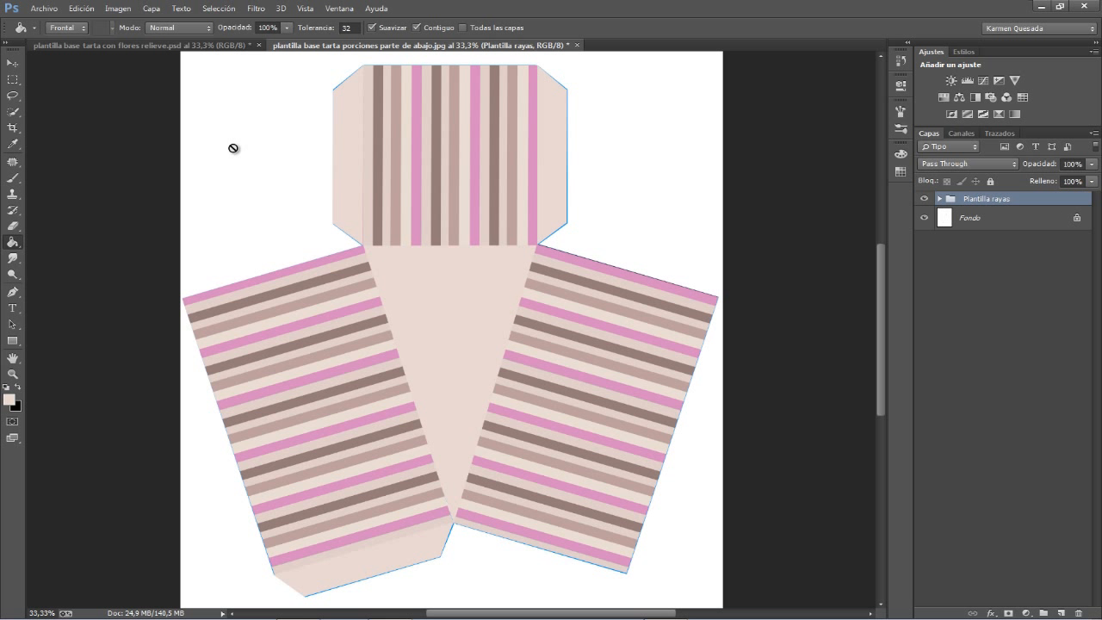
Save the document as a layered Photoshop file named plantilla rayas in the Tutorial tarta porciones folder
{"action": "left_click", "coordinate": [37, 10]}
{"action": "left_click", "coordinate": [78, 193]}
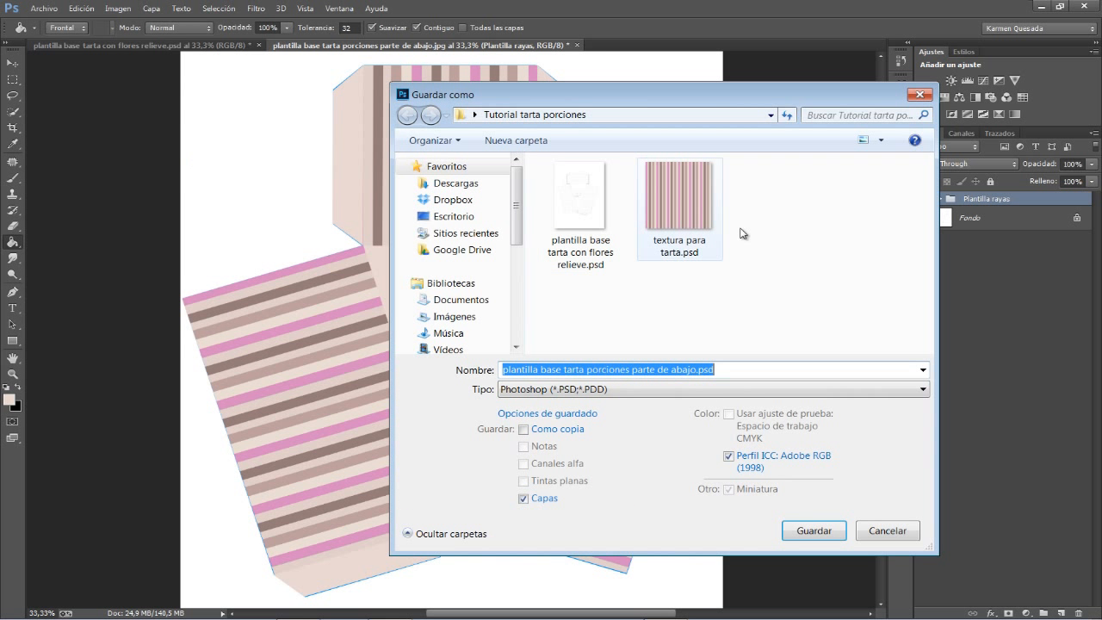
{"action": "type", "text": "plantil"}
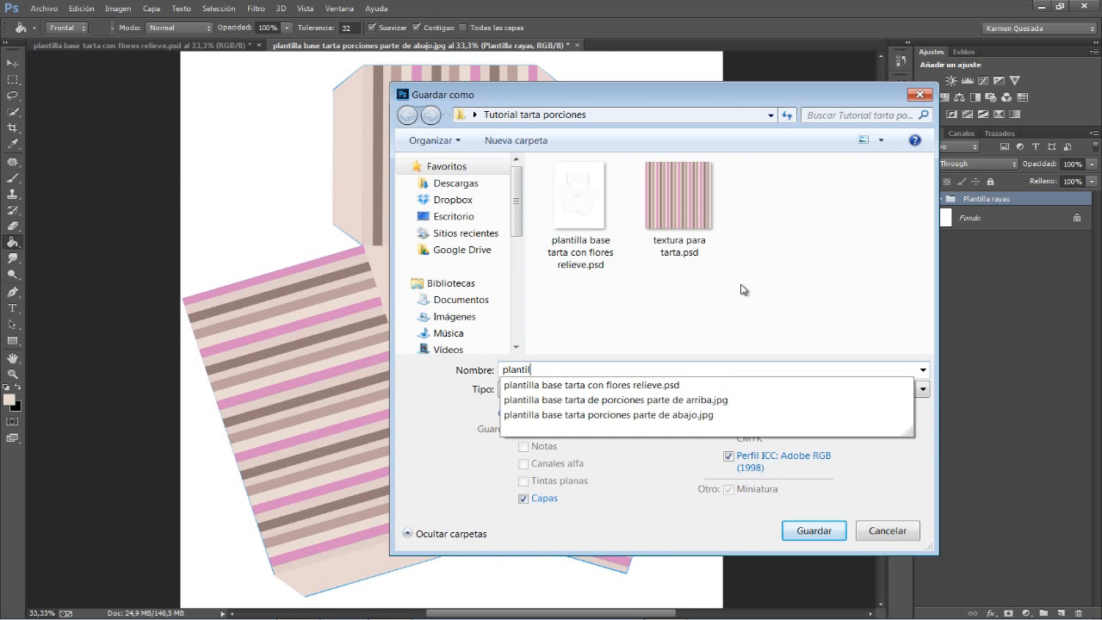
{"action": "type", "text": "la raya"}
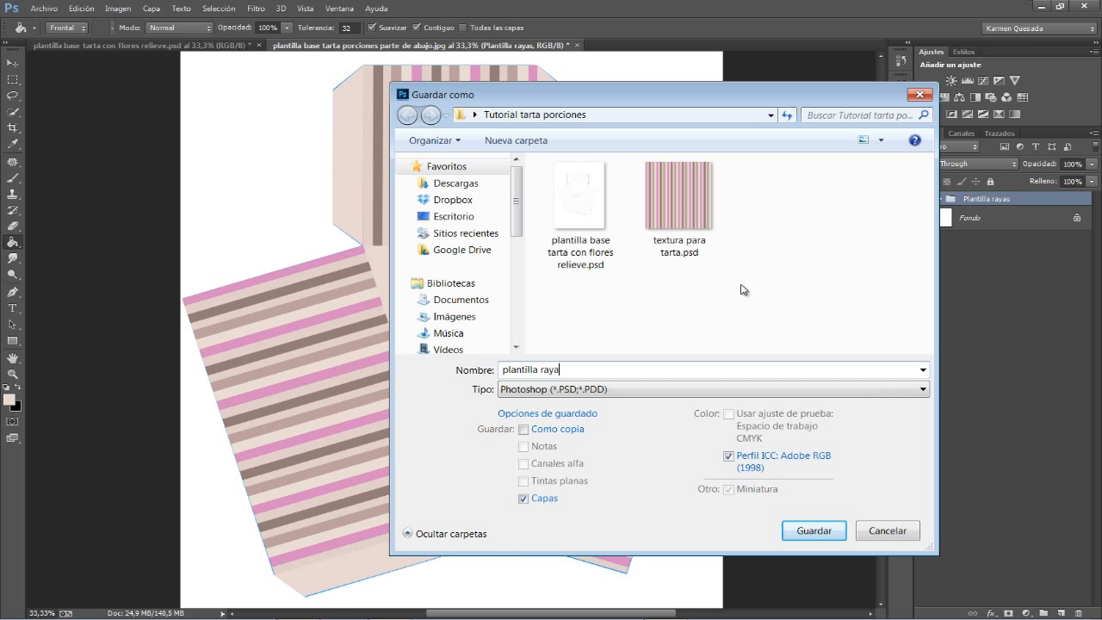
{"action": "type", "text": "s"}
{"action": "key", "text": "Return"}
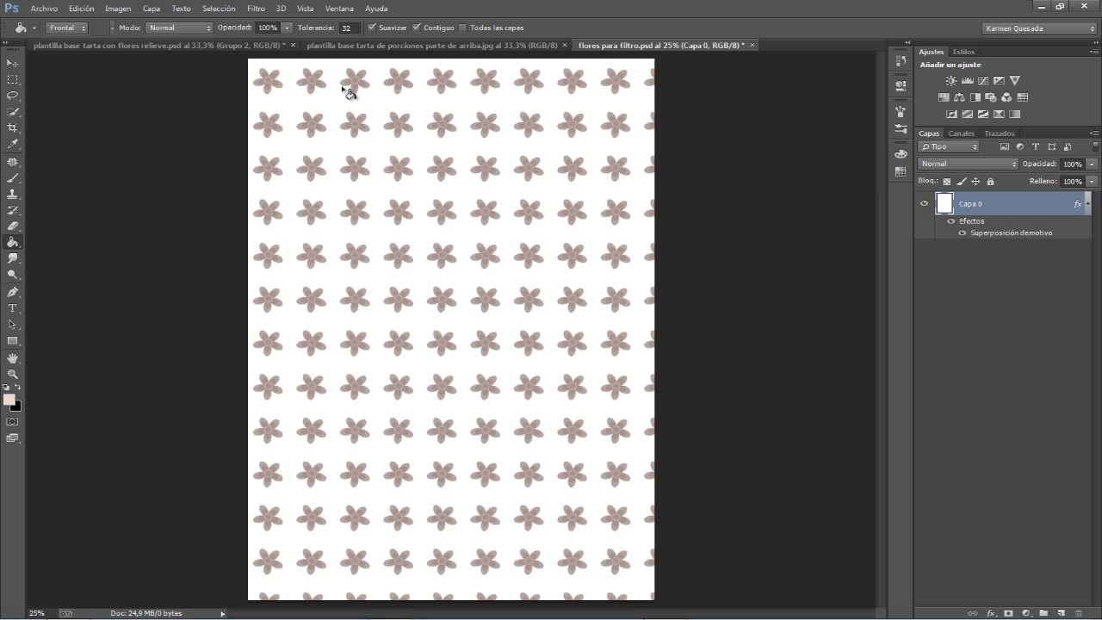
Check the flower layer's pattern overlay settings and close flores para filtro.psd without saving changes
{"action": "double_click", "coordinate": [1008, 233]}
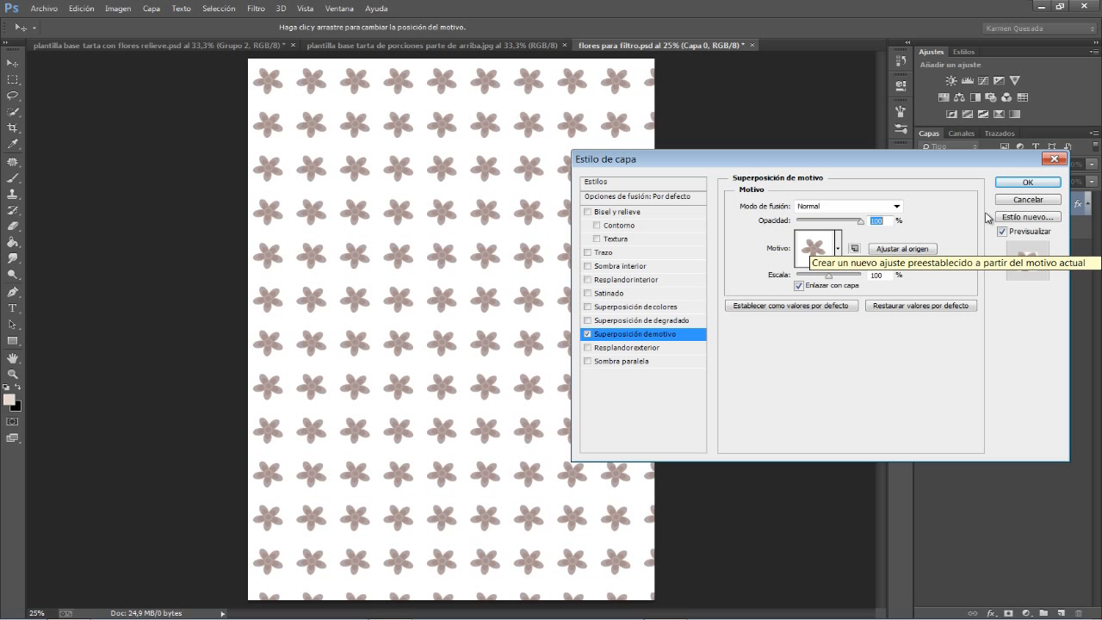
{"action": "left_click", "coordinate": [1054, 160]}
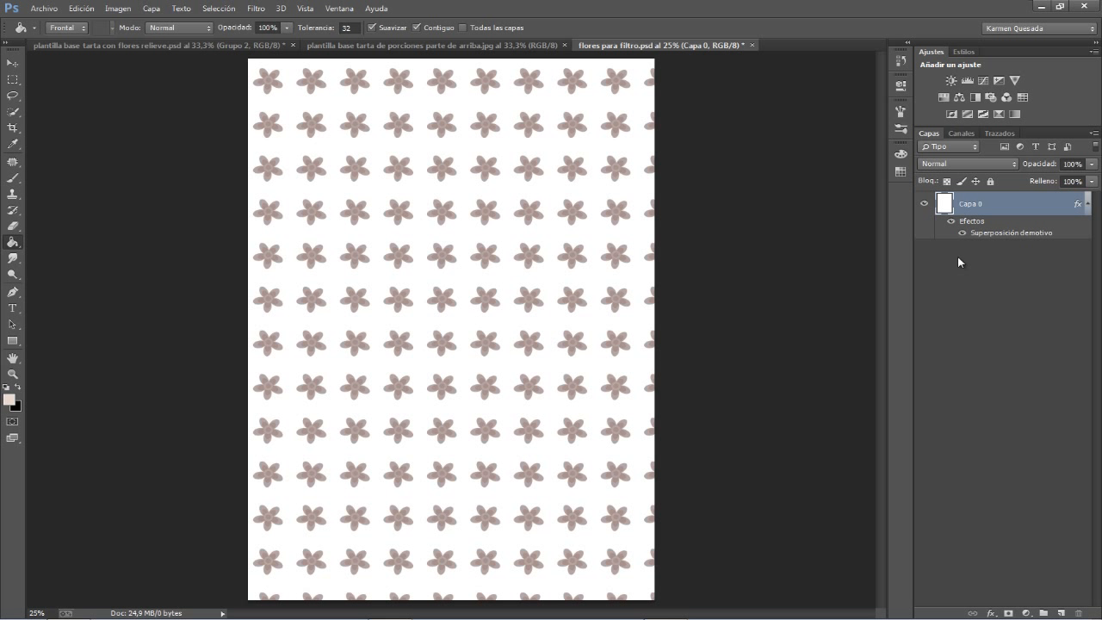
{"action": "left_click", "coordinate": [751, 45]}
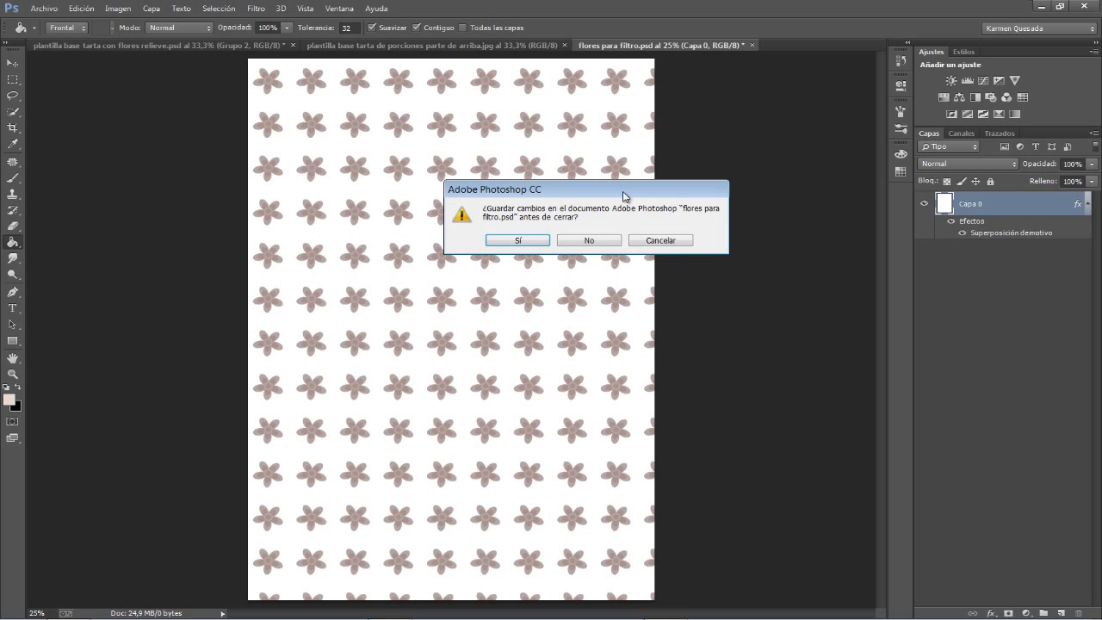
{"action": "left_click", "coordinate": [575, 242]}
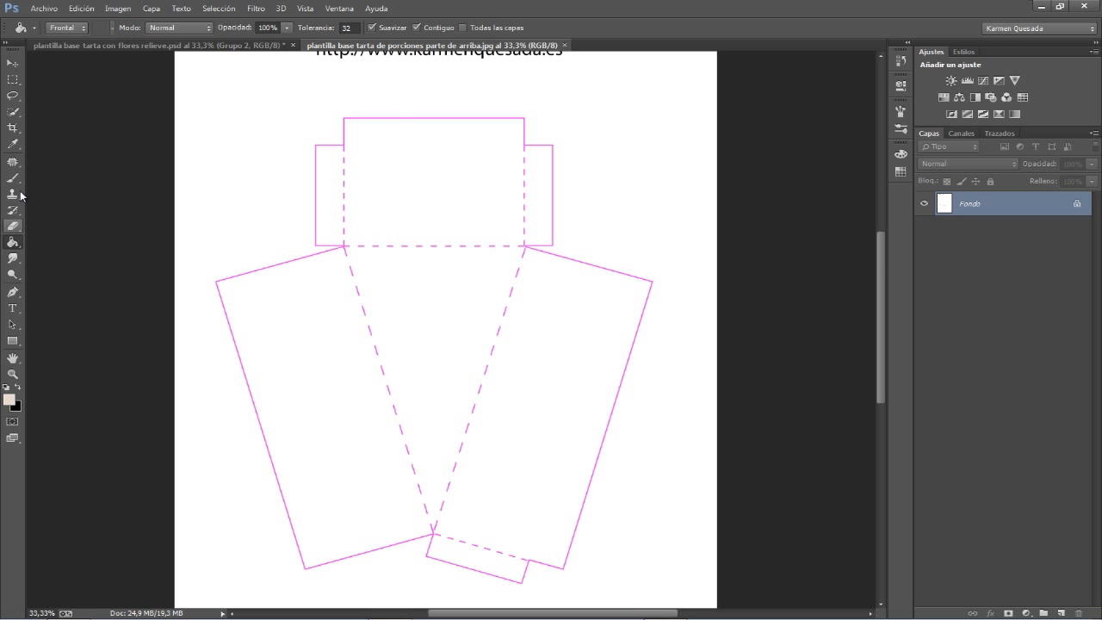
Add a new layer above Fondo and trace a closed Pen path around the template's right side panel
{"action": "left_click", "coordinate": [13, 293]}
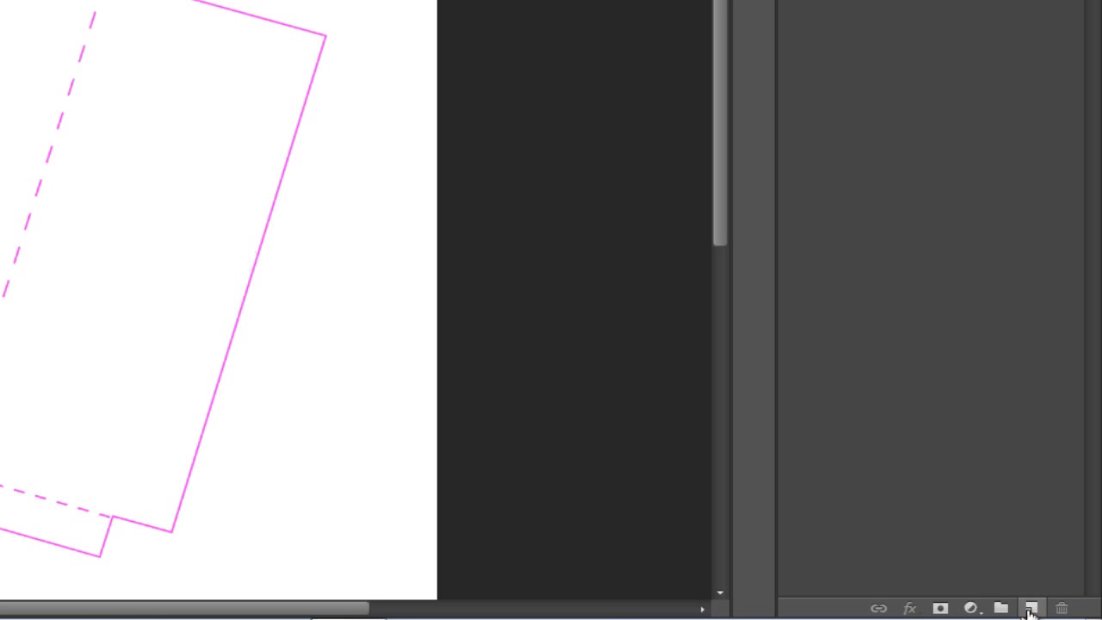
{"action": "left_click", "coordinate": [1030, 609]}
{"action": "key", "text": "ctrl+plus"}
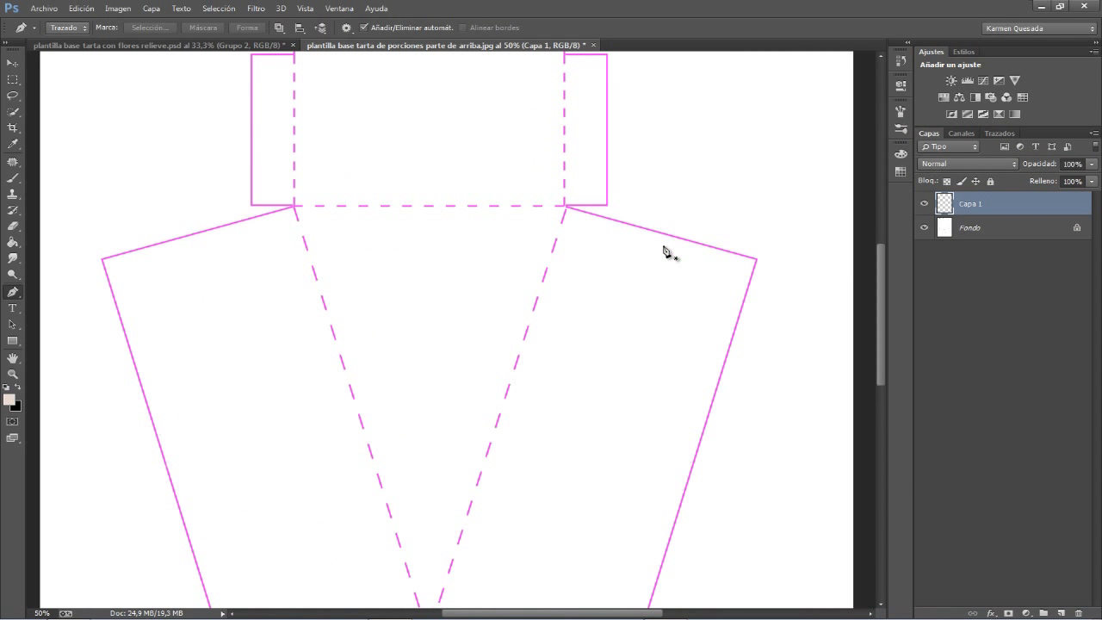
{"action": "left_click_drag", "start_coordinate": [566, 220], "coordinate": [485, 131]}
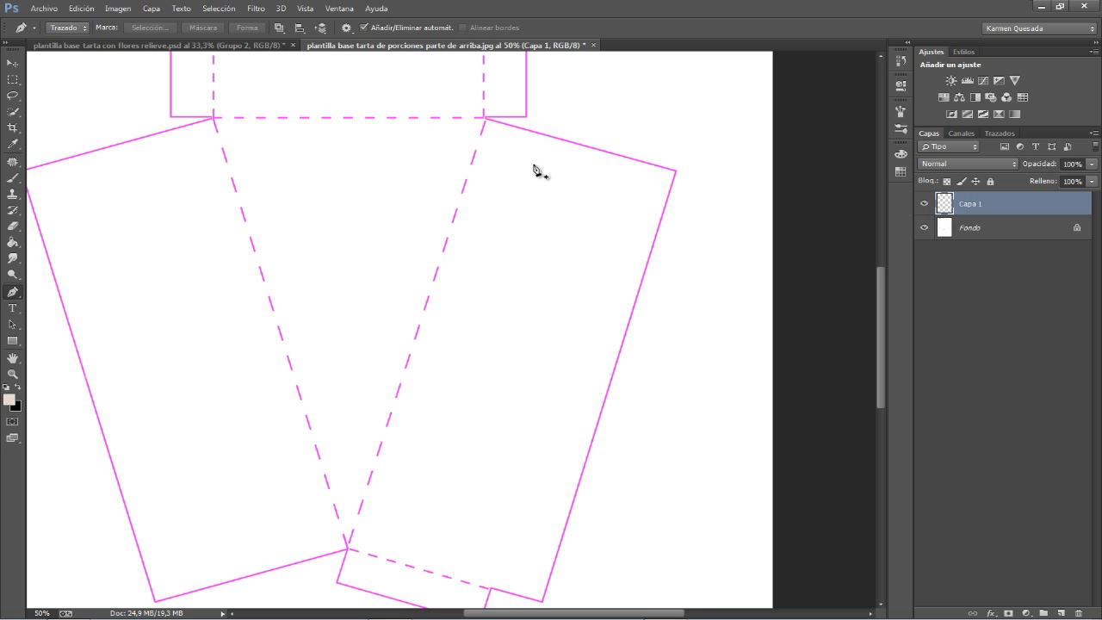
{"action": "left_click_drag", "start_coordinate": [500, 152], "coordinate": [521, 133]}
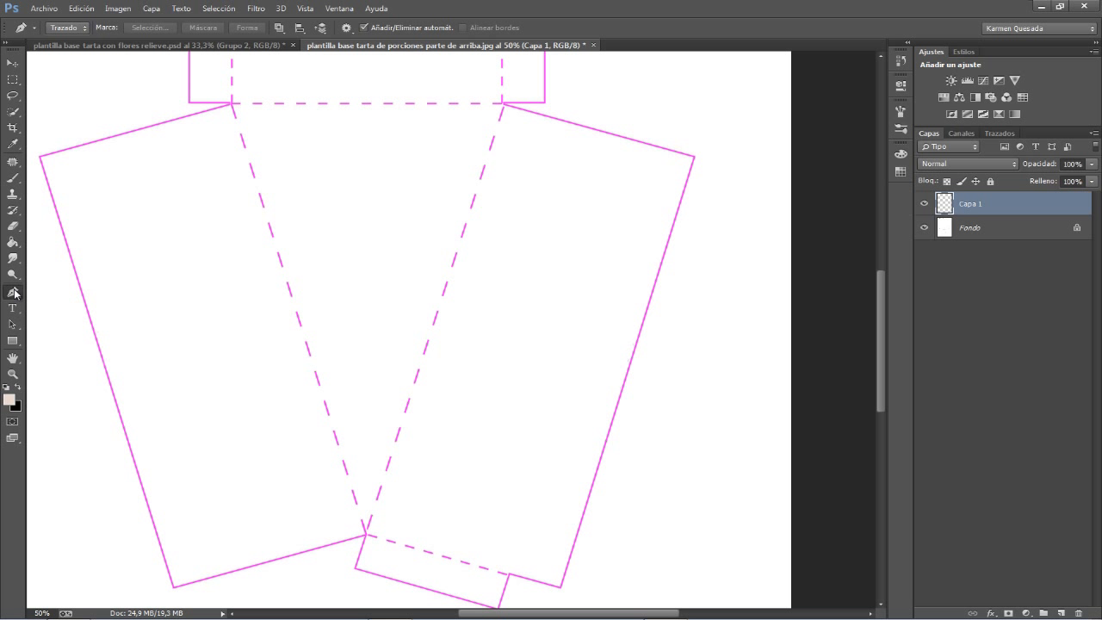
{"action": "left_click", "coordinate": [503, 104]}
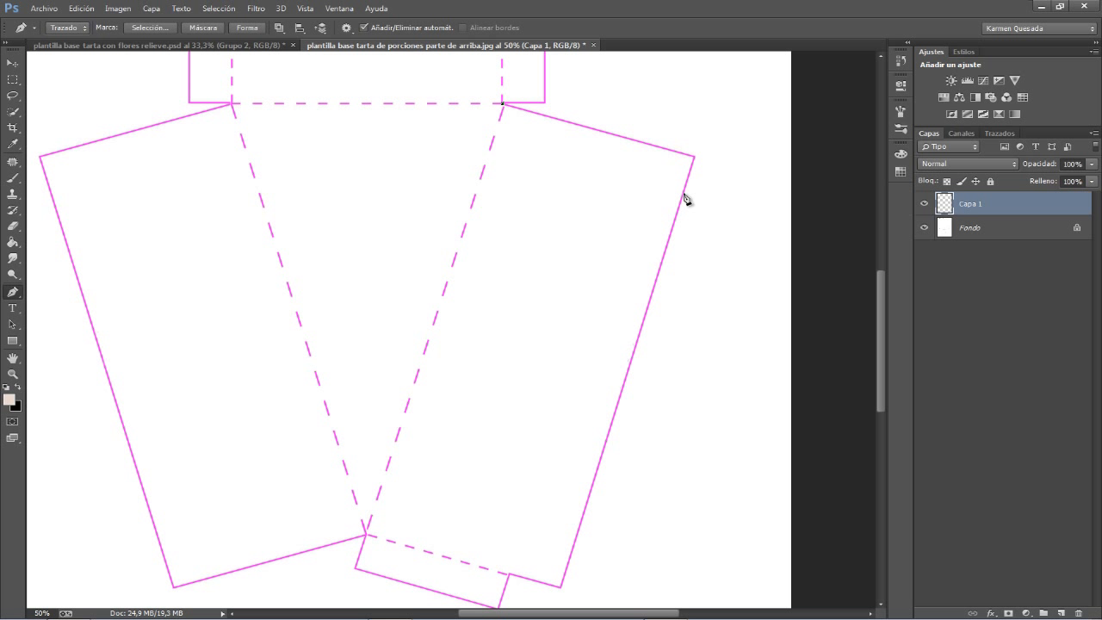
{"action": "left_click", "coordinate": [695, 158]}
{"action": "left_click", "coordinate": [561, 589]}
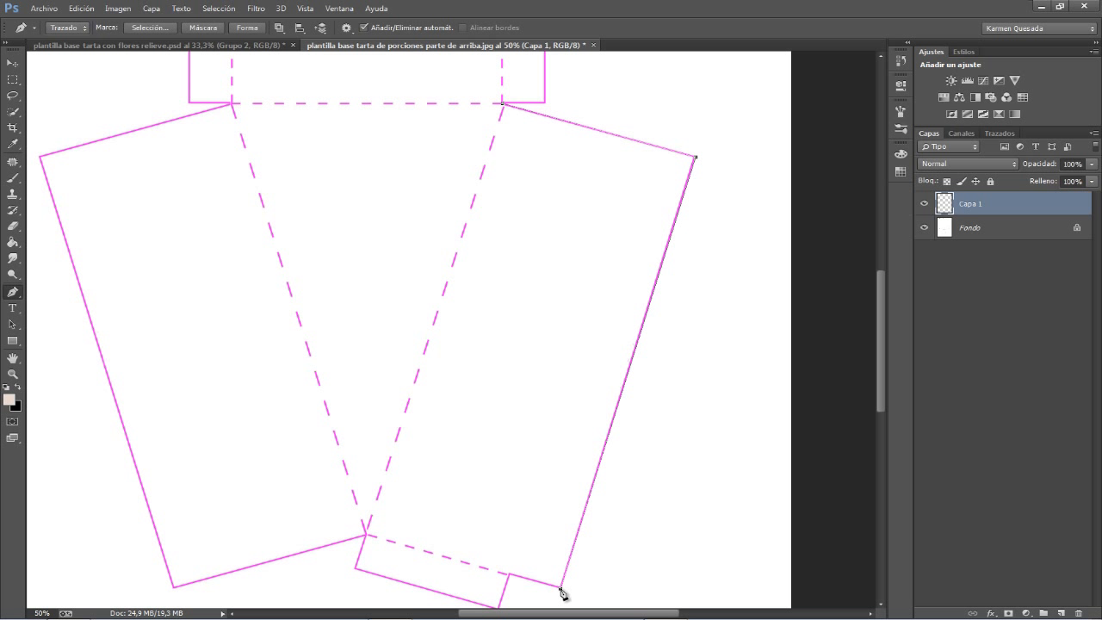
{"action": "left_click", "coordinate": [367, 534]}
{"action": "left_click", "coordinate": [503, 105]}
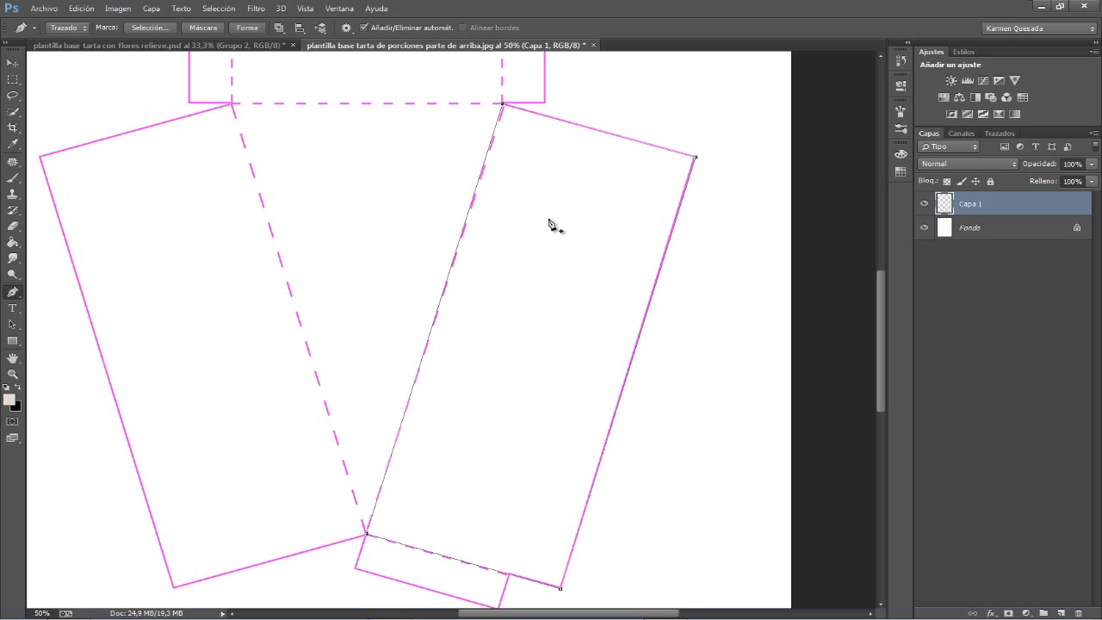
Convert the right panel's path into a selection, fill it with white on Capa 1 and clear the selection
{"action": "right_click", "coordinate": [573, 198]}
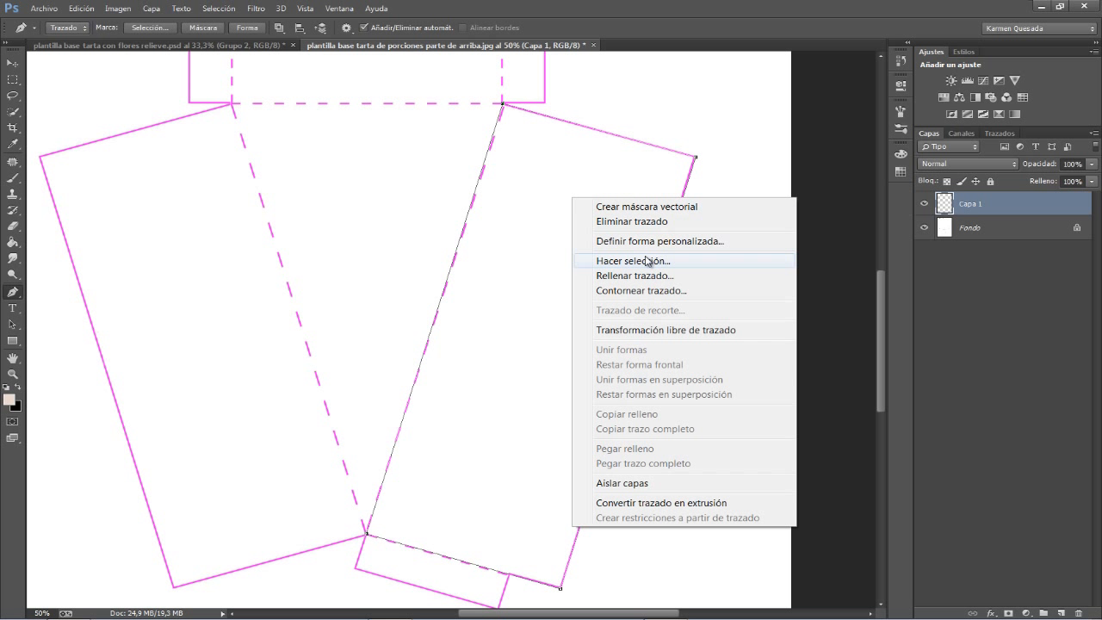
{"action": "left_click", "coordinate": [640, 262]}
{"action": "left_click", "coordinate": [646, 189]}
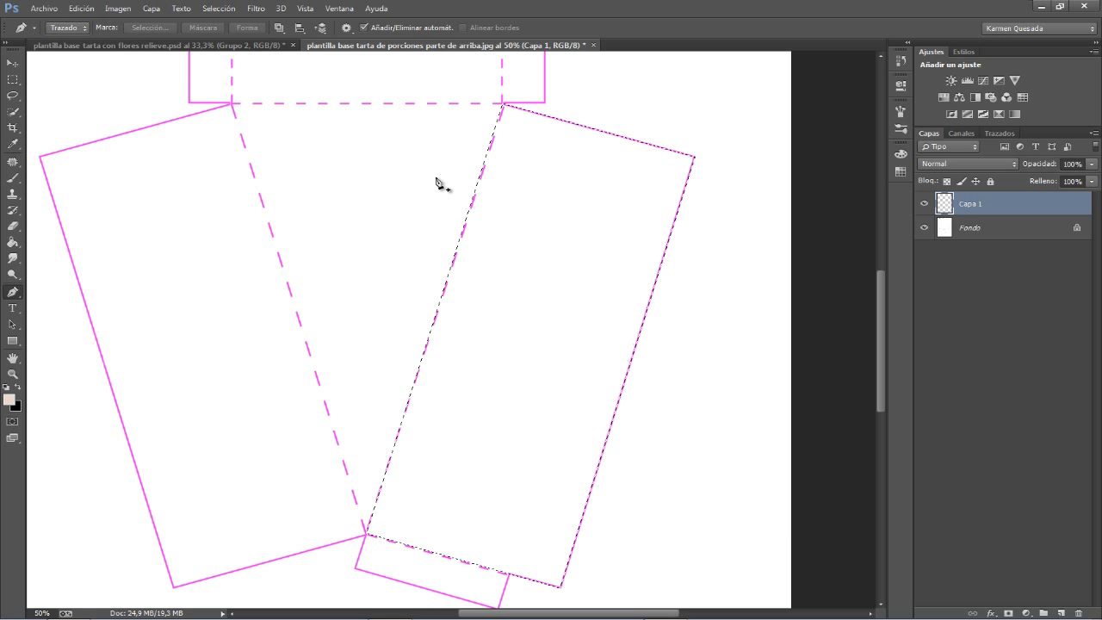
{"action": "left_click", "coordinate": [12, 242]}
{"action": "left_click", "coordinate": [6, 388]}
{"action": "left_click", "coordinate": [17, 387]}
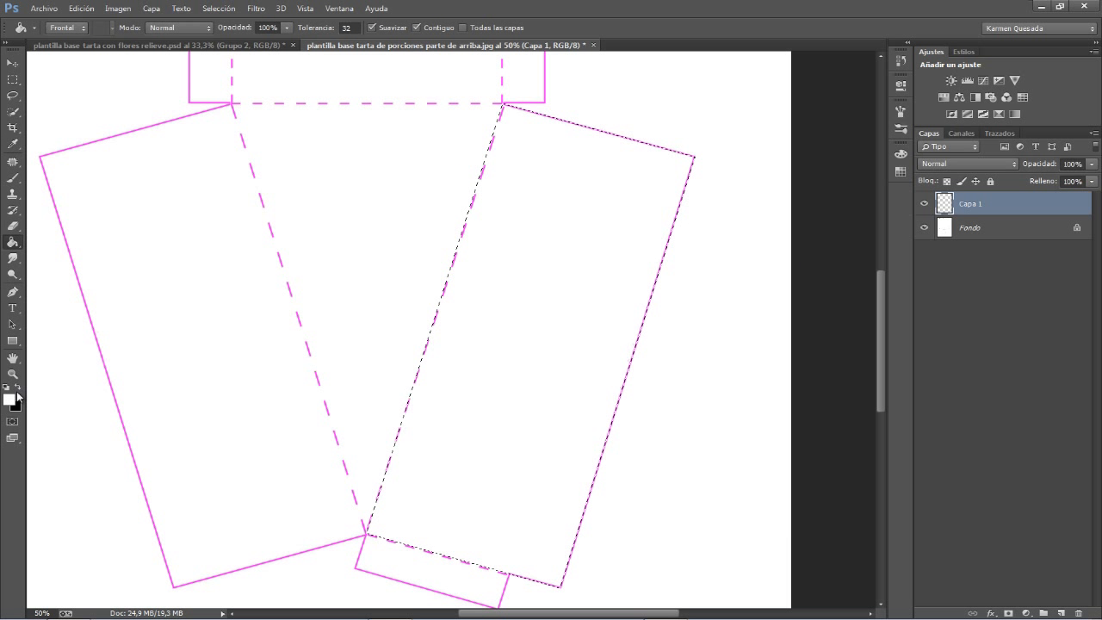
{"action": "left_click", "coordinate": [516, 235]}
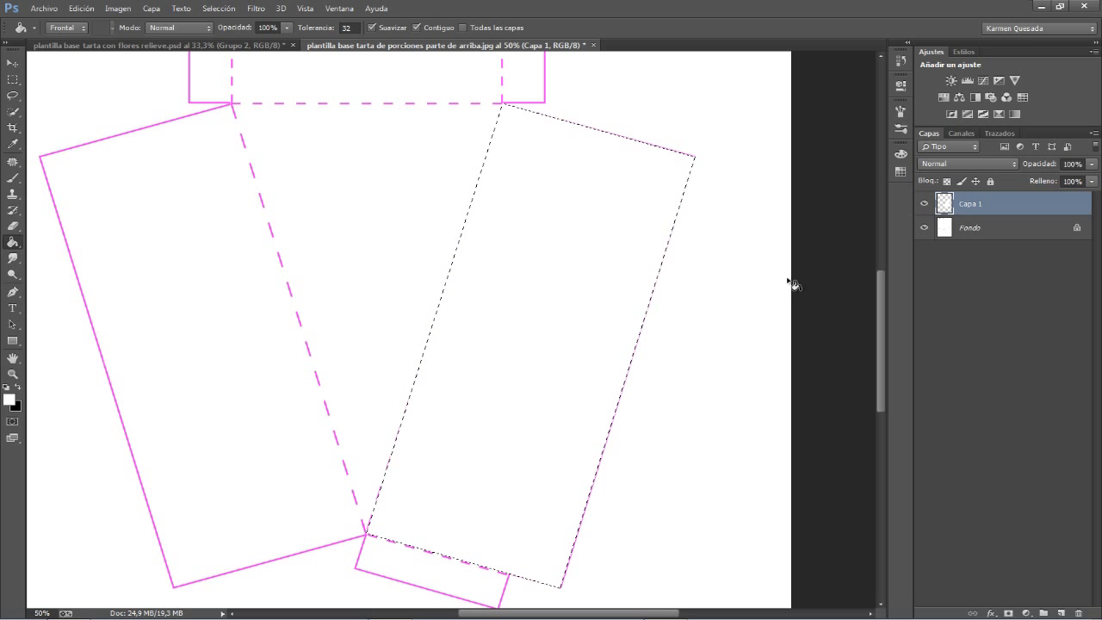
{"action": "key", "text": "ctrl+d"}
Start the Texturizar filter from the filter gallery on Capa 1 and load flores para filtro.psd as its texture
{"action": "left_click", "coordinate": [257, 9]}
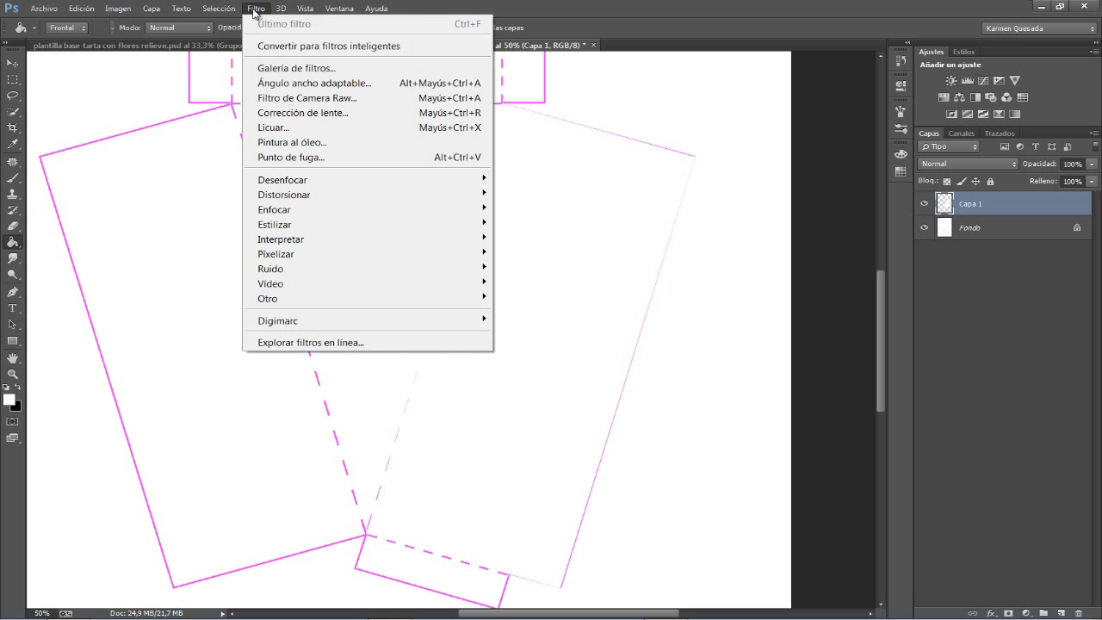
{"action": "left_click", "coordinate": [310, 68]}
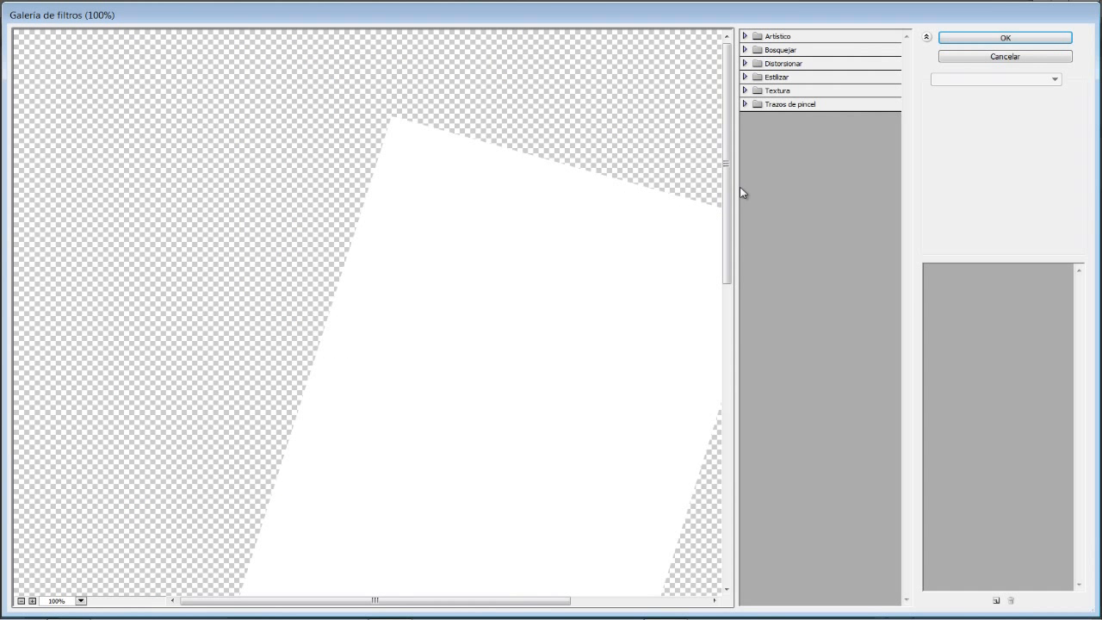
{"action": "left_click_drag", "start_coordinate": [592, 532], "coordinate": [508, 264]}
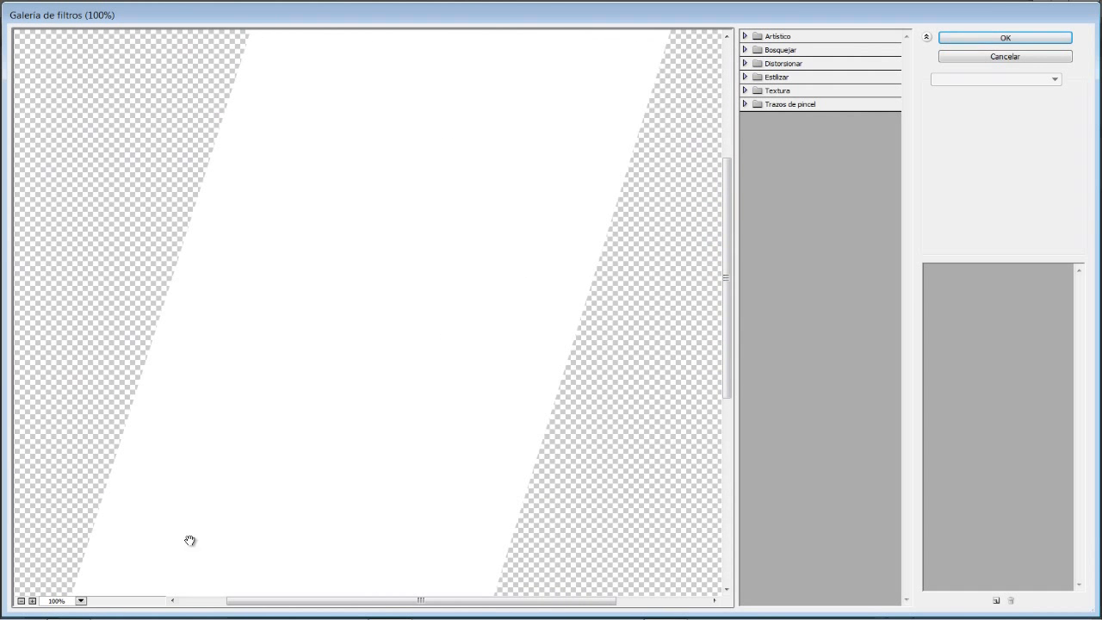
{"action": "left_click", "coordinate": [20, 601]}
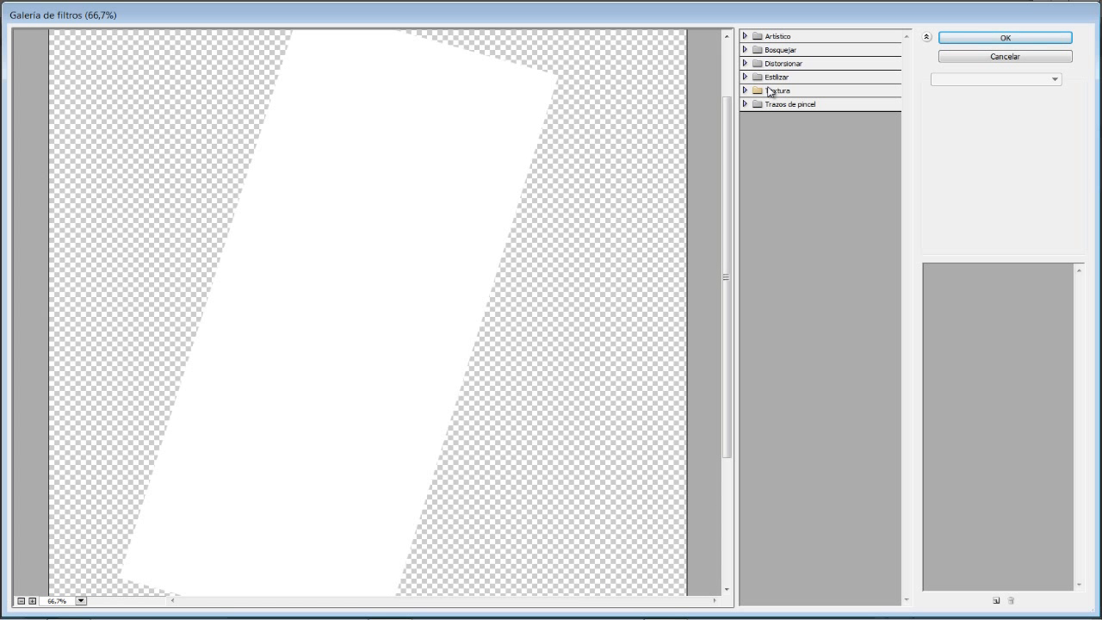
{"action": "left_click", "coordinate": [750, 92]}
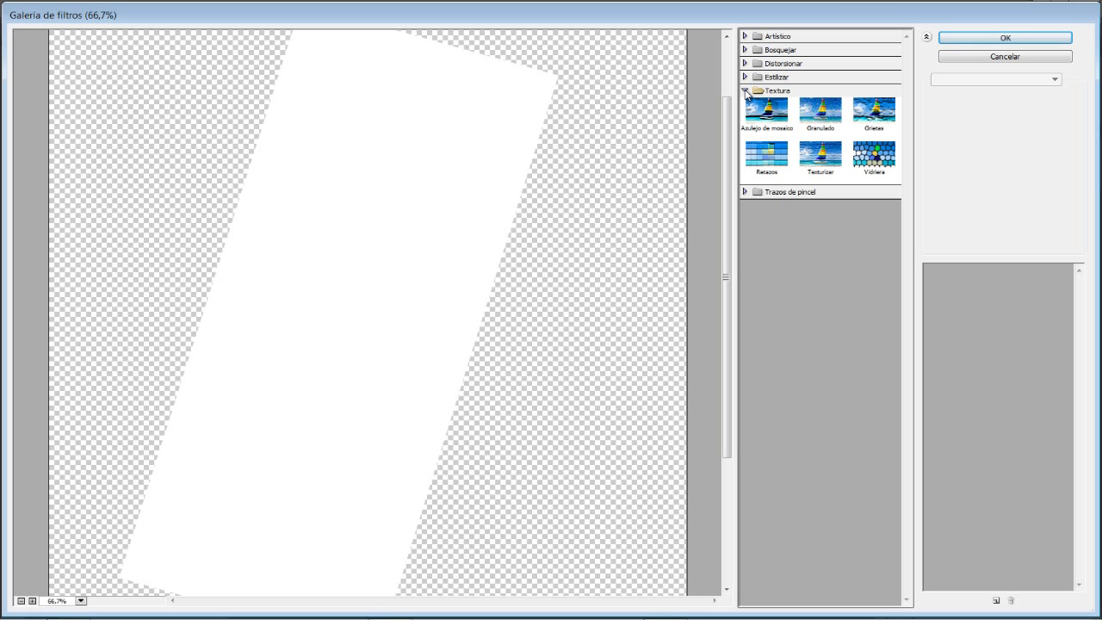
{"action": "left_click", "coordinate": [821, 160]}
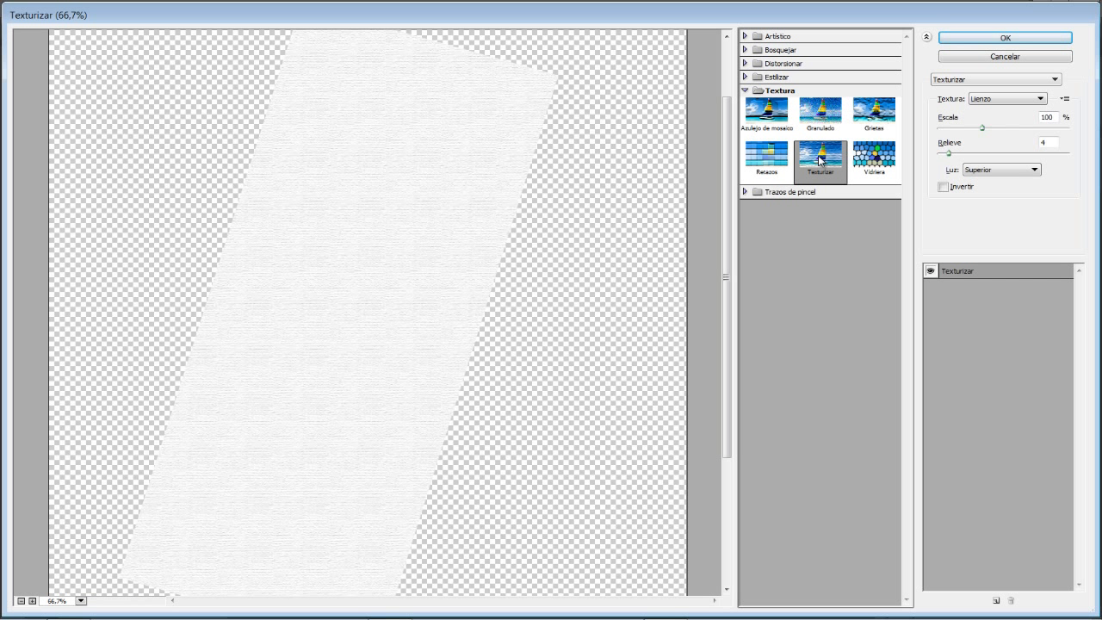
{"action": "left_click", "coordinate": [1066, 100]}
{"action": "left_click", "coordinate": [1046, 117]}
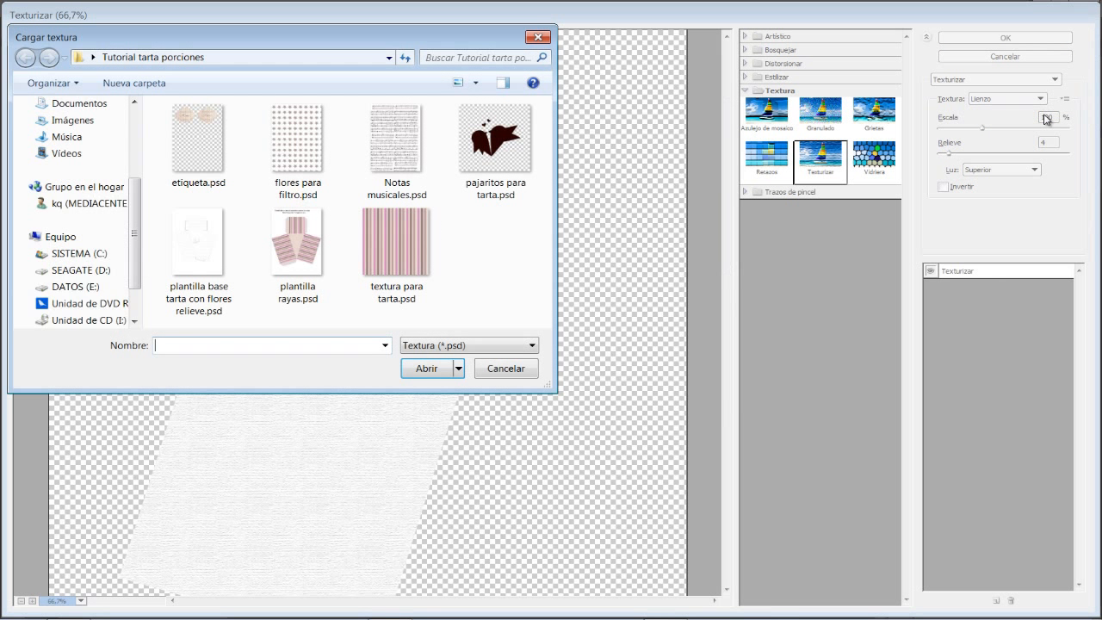
{"action": "left_click", "coordinate": [304, 151]}
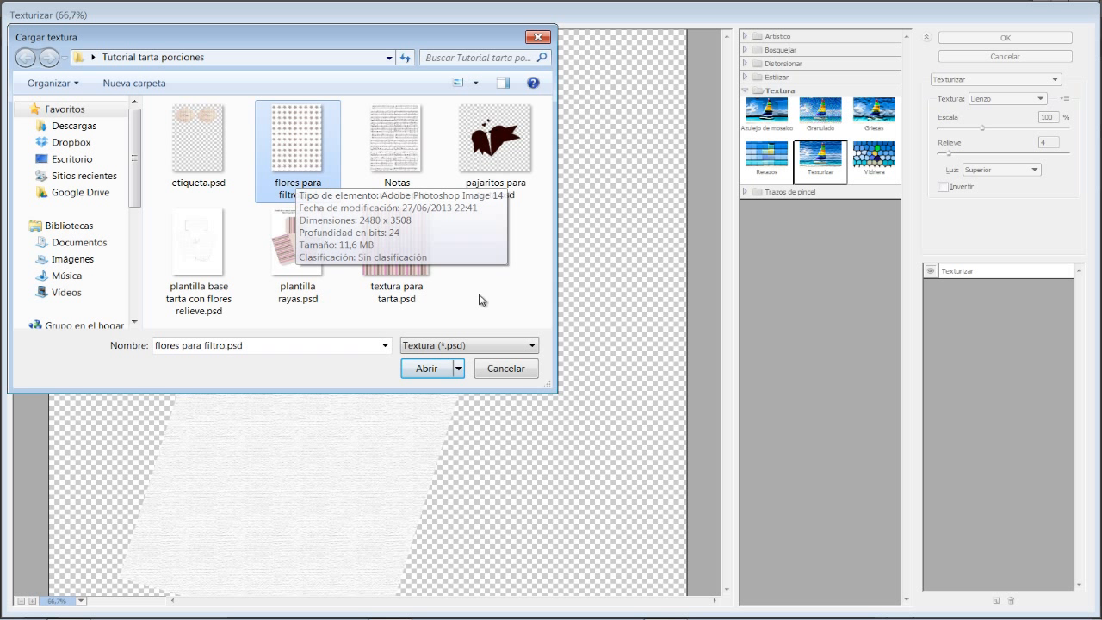
{"action": "left_click", "coordinate": [435, 372]}
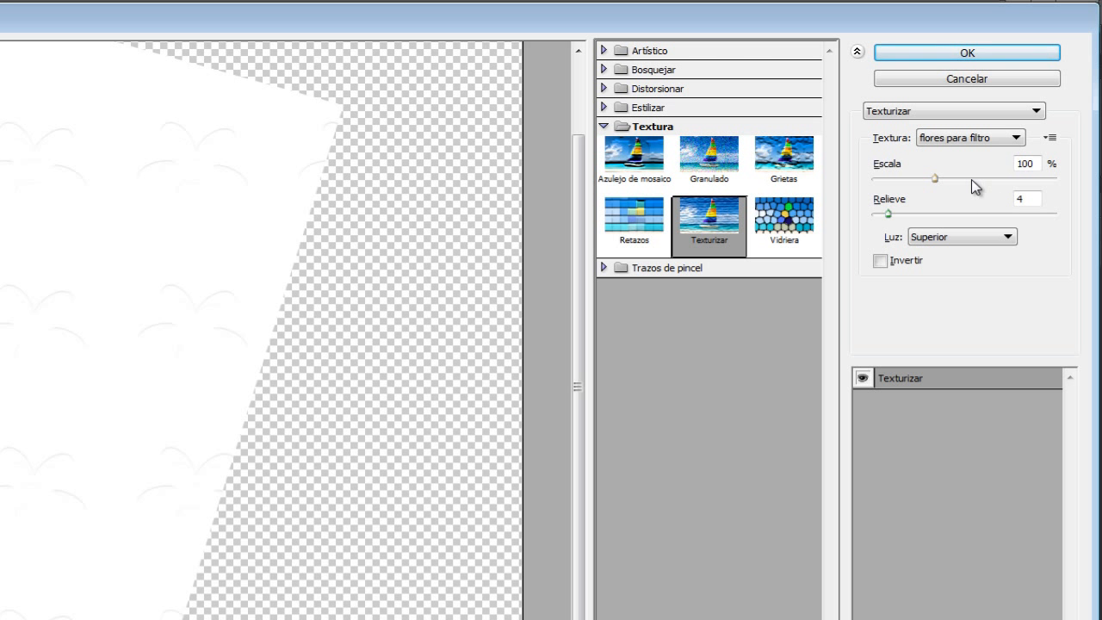
Set the flower texture's scale to 62% and relief to 19, invert it and apply the filter
{"action": "left_click_drag", "start_coordinate": [935, 179], "coordinate": [914, 180]}
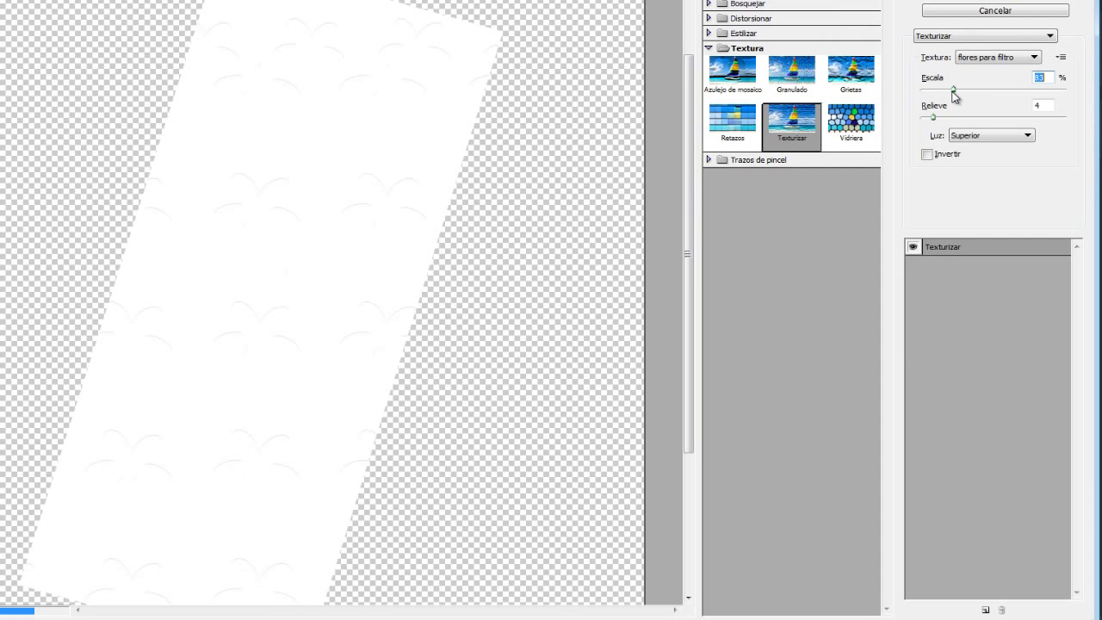
{"action": "left_click_drag", "start_coordinate": [951, 92], "coordinate": [934, 94]}
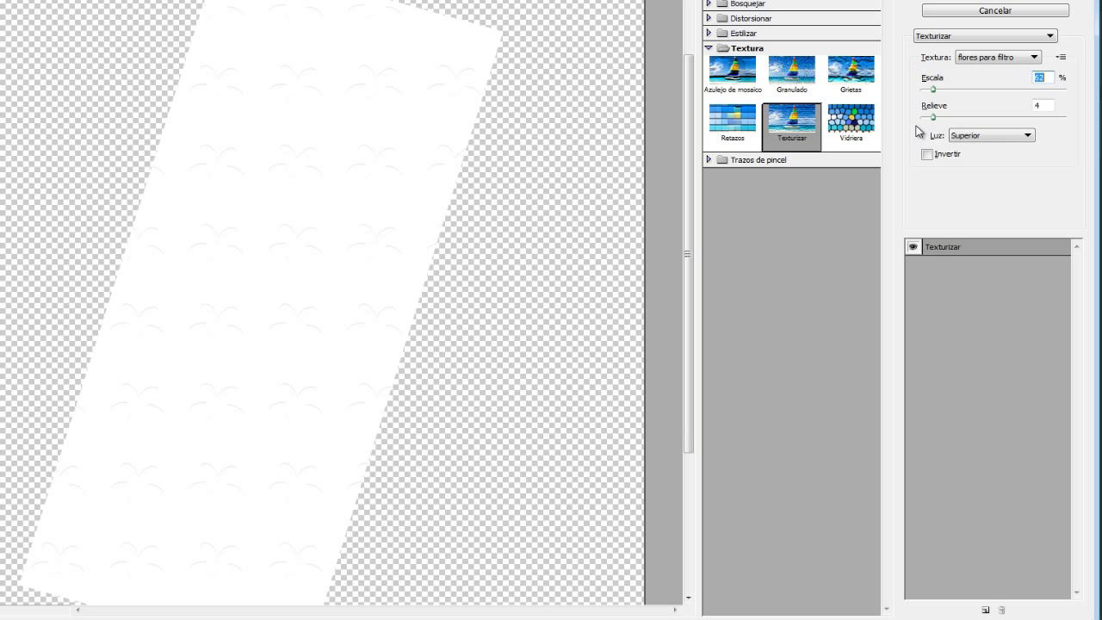
{"action": "left_click_drag", "start_coordinate": [936, 118], "coordinate": [979, 117]}
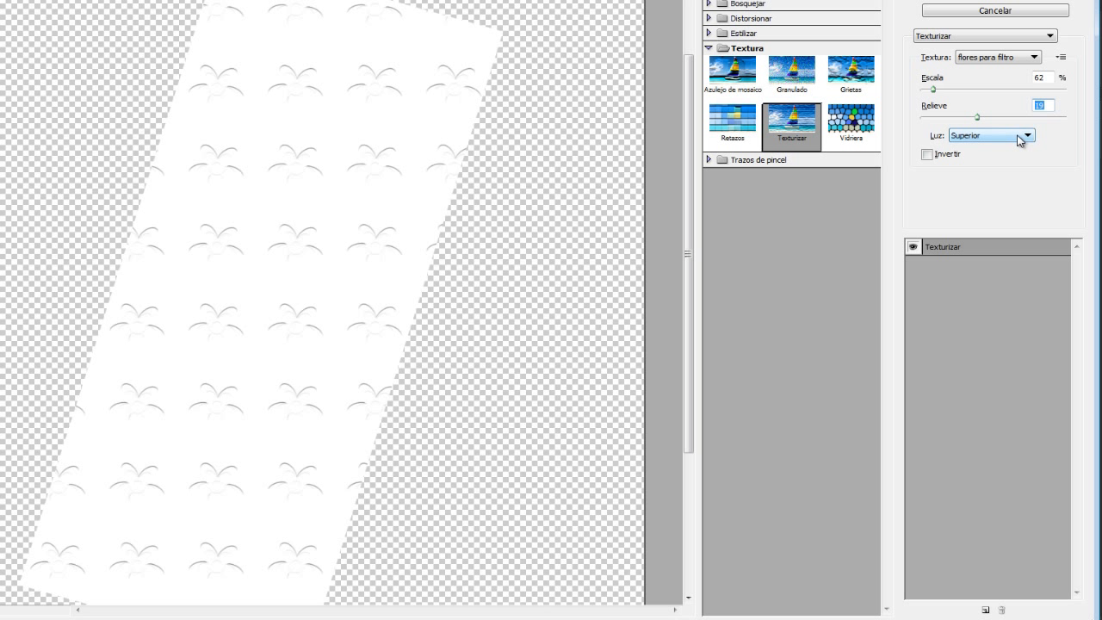
{"action": "left_click", "coordinate": [927, 155]}
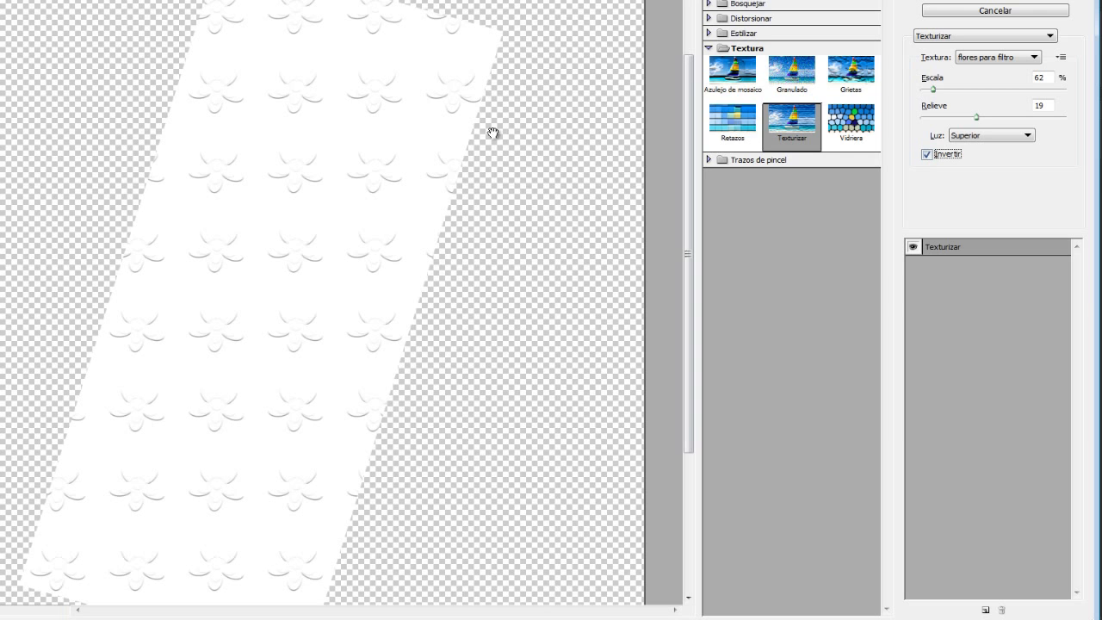
{"action": "key", "text": "ctrl+plus"}
{"action": "key", "text": "ctrl+plus"}
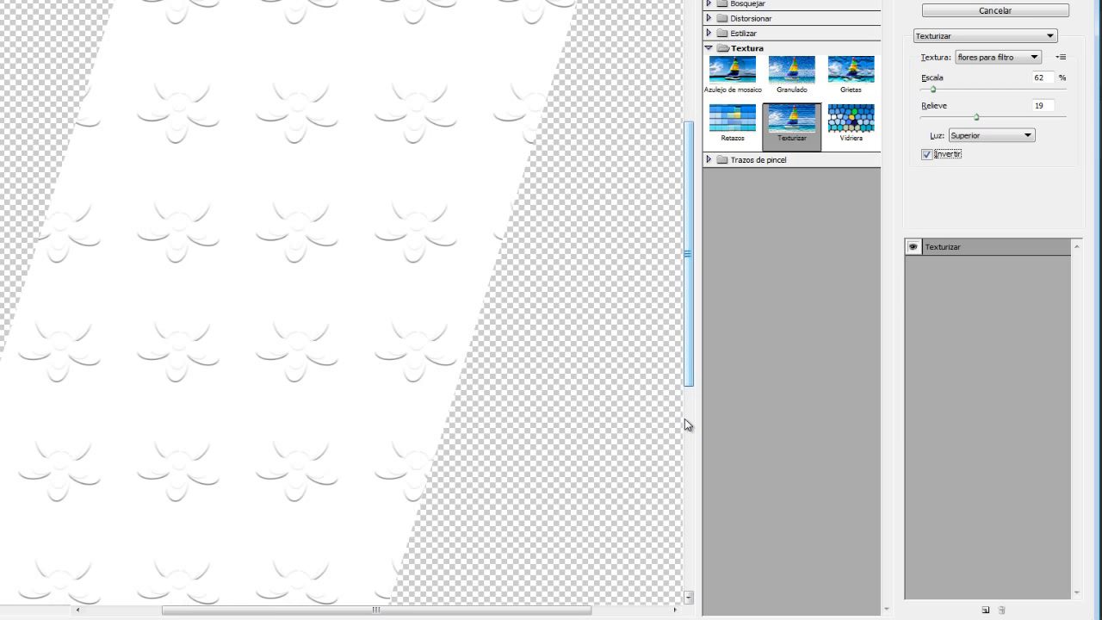
{"action": "key", "text": "ctrl+minus"}
{"action": "key", "text": "ctrl+minus"}
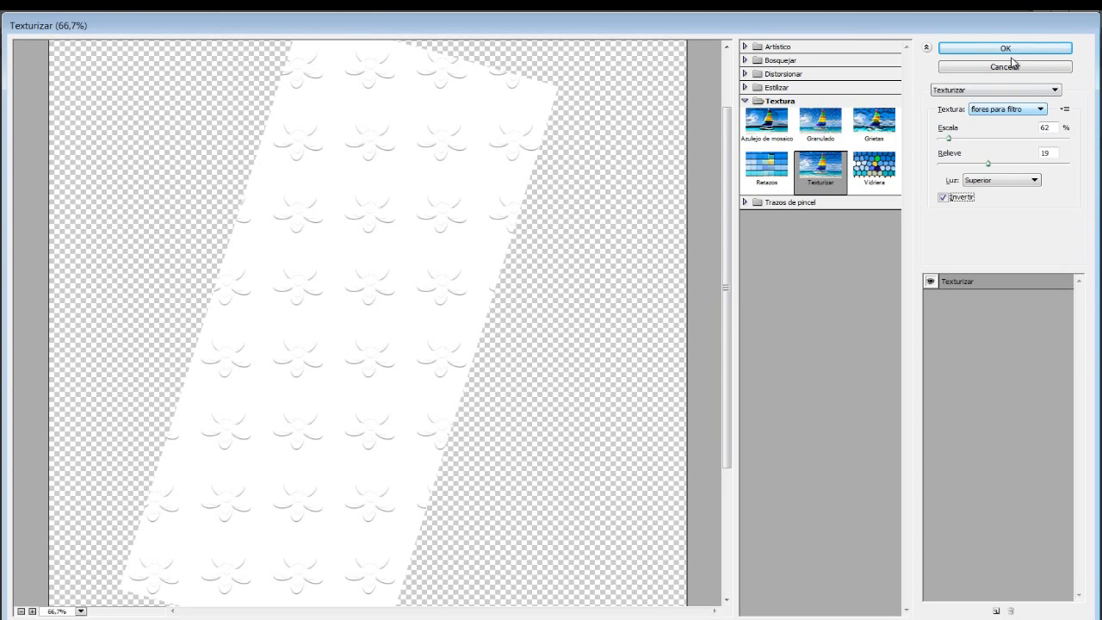
{"action": "left_click", "coordinate": [1005, 49]}
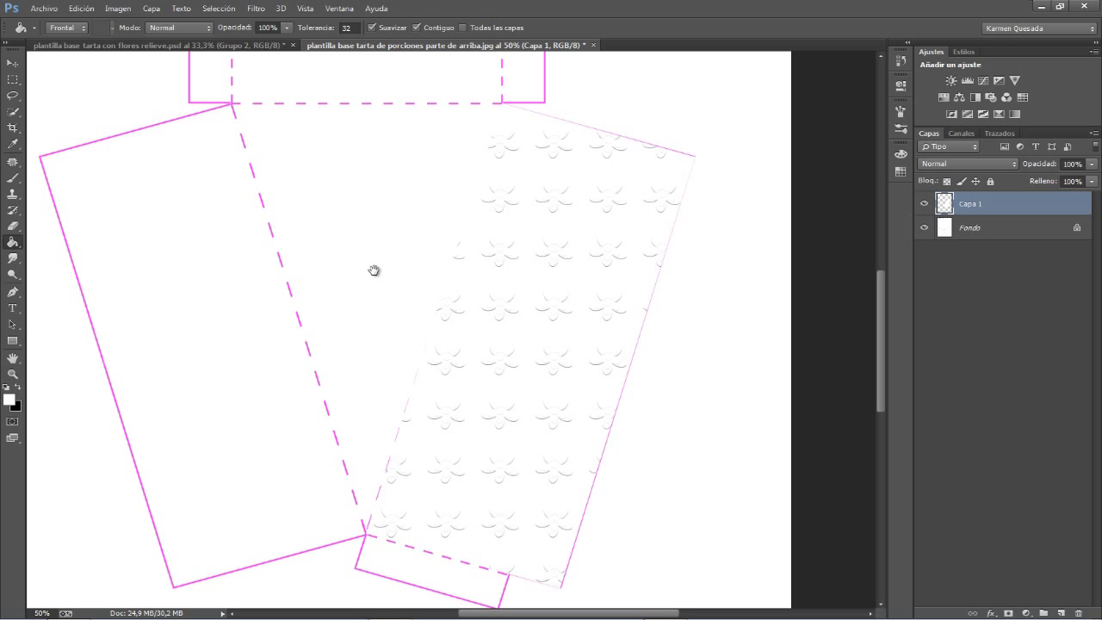
Add a new layer above Capa 1 and trace a Pen path around the corners of the template's left side panel
{"action": "left_click_drag", "start_coordinate": [374, 271], "coordinate": [527, 263]}
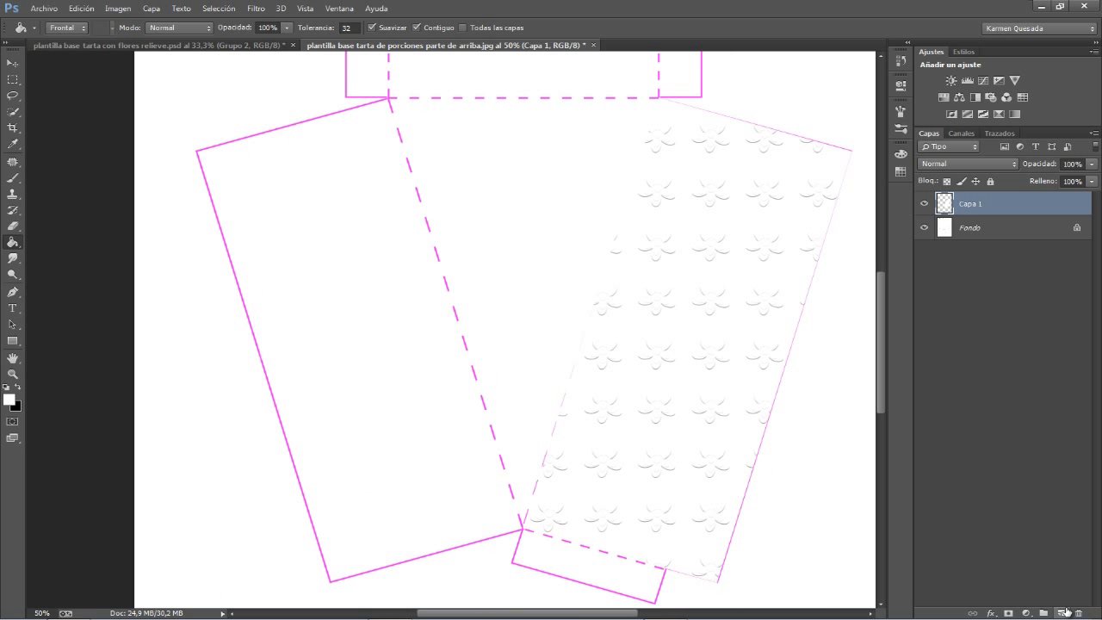
{"action": "left_click", "coordinate": [1062, 612]}
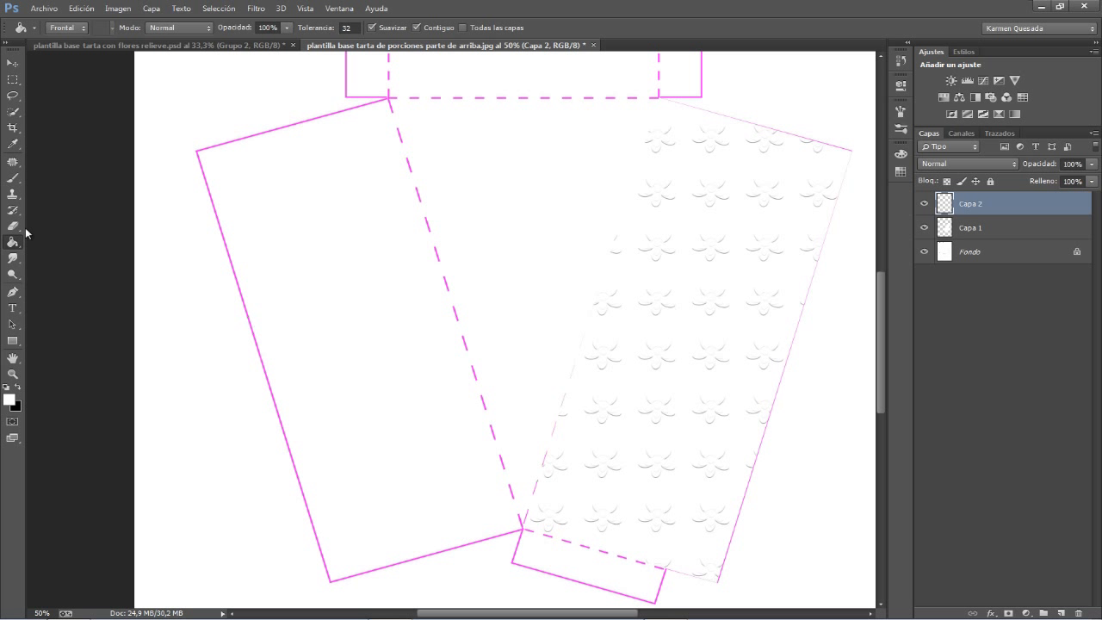
{"action": "left_click", "coordinate": [12, 292]}
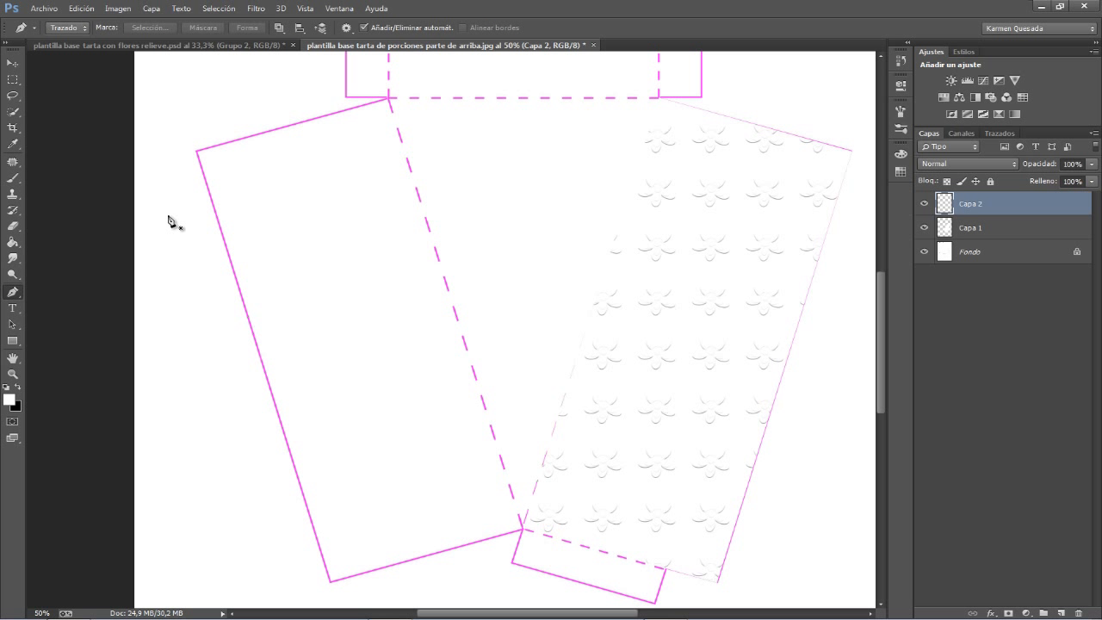
{"action": "left_click", "coordinate": [197, 152]}
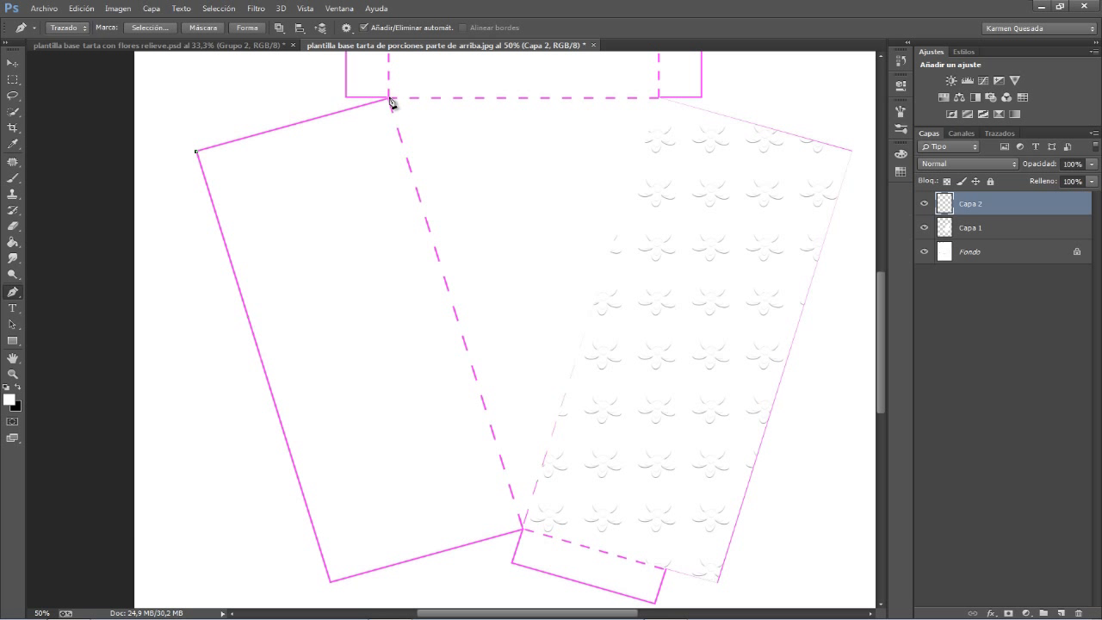
{"action": "left_click", "coordinate": [523, 529]}
{"action": "left_click", "coordinate": [331, 580]}
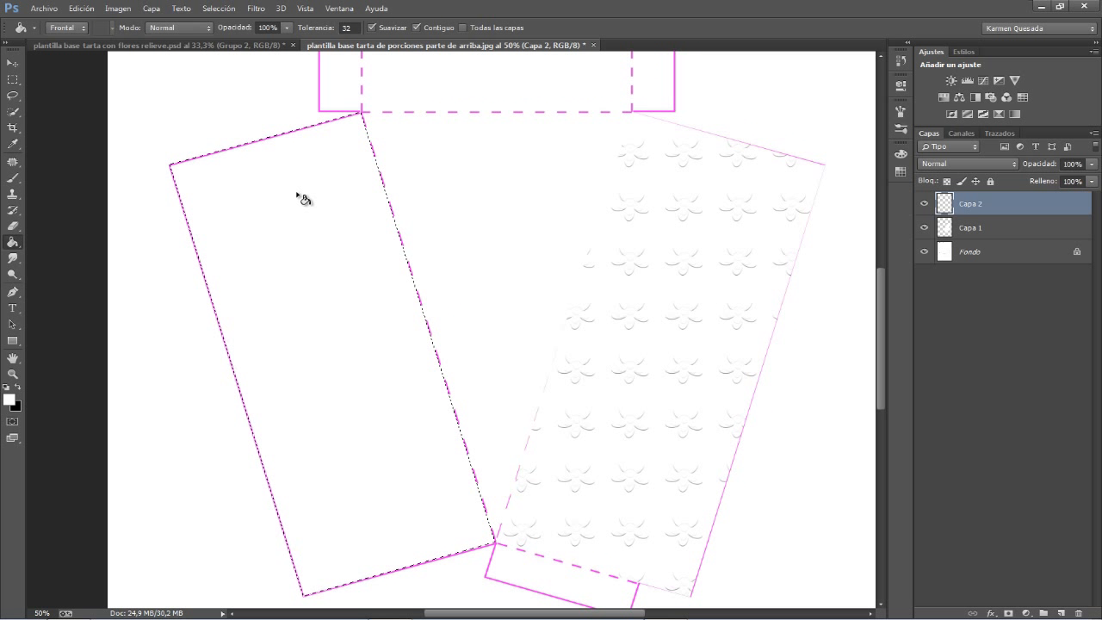
Fill the left panel's path area with white on Capa 2, clear the selection, and reapply the last flower texture filter
{"action": "key", "text": "ctrl+Return"}
{"action": "key", "text": "g"}
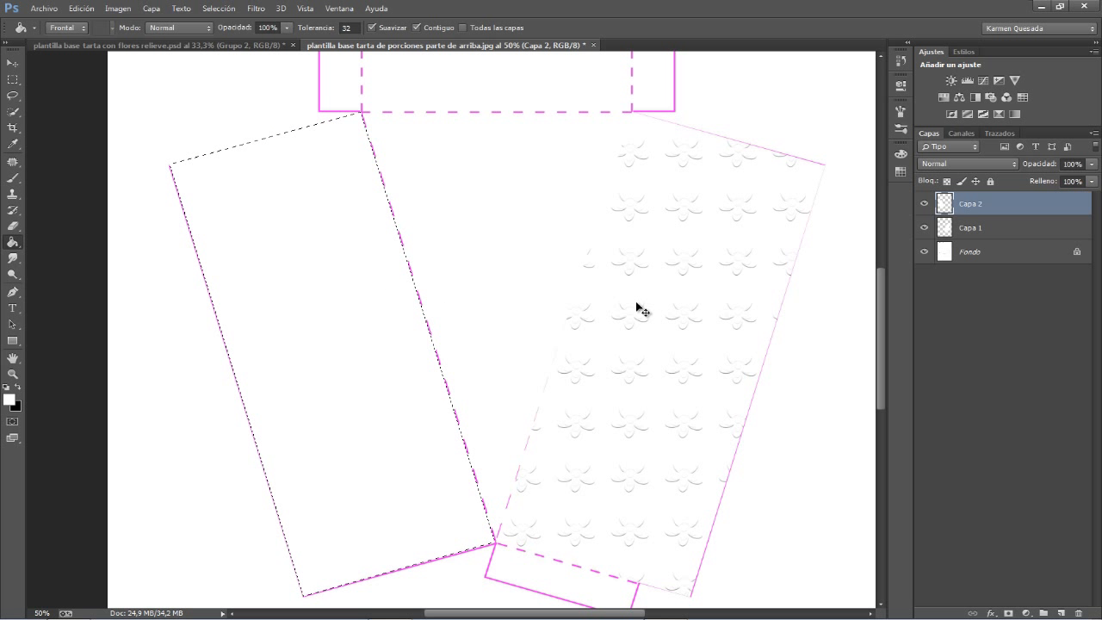
{"action": "key", "text": "ctrl+d"}
{"action": "left_click", "coordinate": [255, 9]}
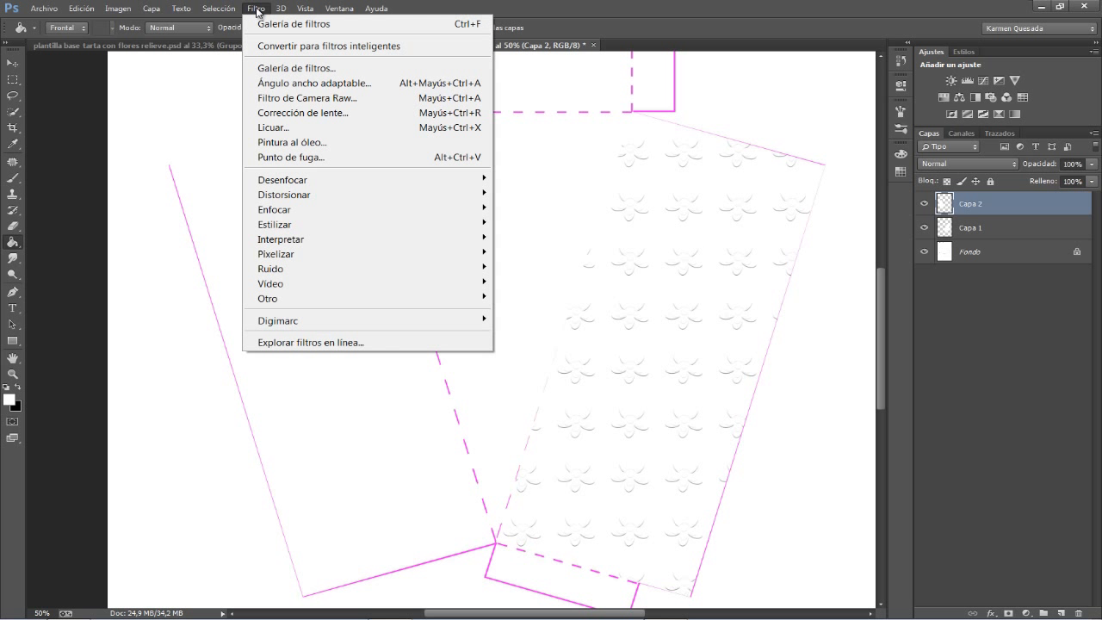
{"action": "left_click", "coordinate": [297, 24]}
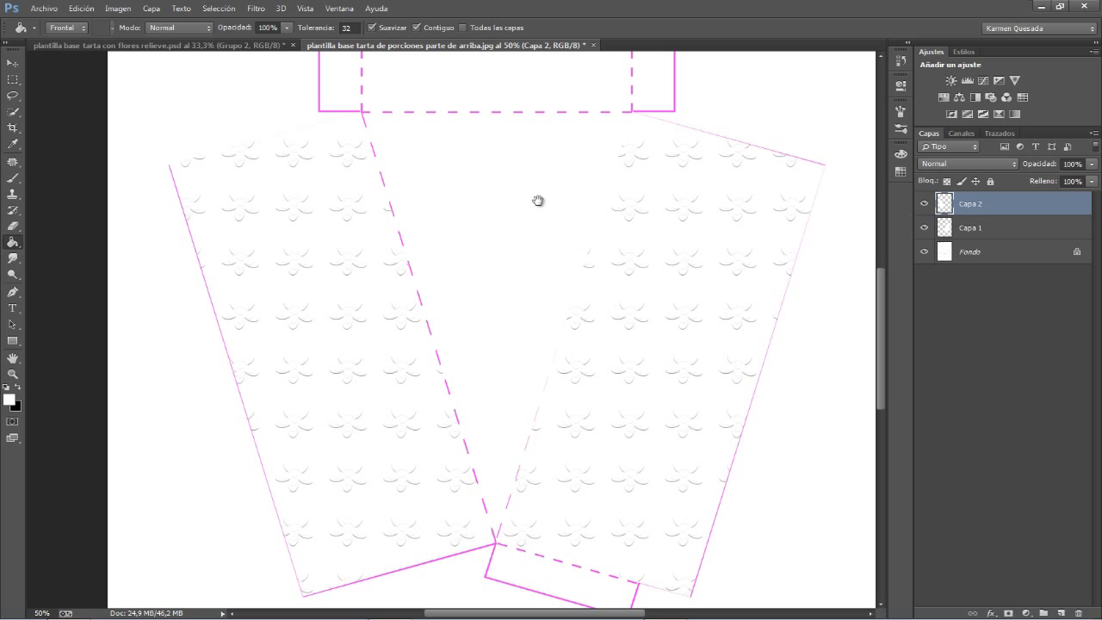
Add a new layer above Capa 2 and trace a closed Pen path around the template's upper rectangular panel, excluding its side tabs
{"action": "left_click_drag", "start_coordinate": [525, 172], "coordinate": [504, 334]}
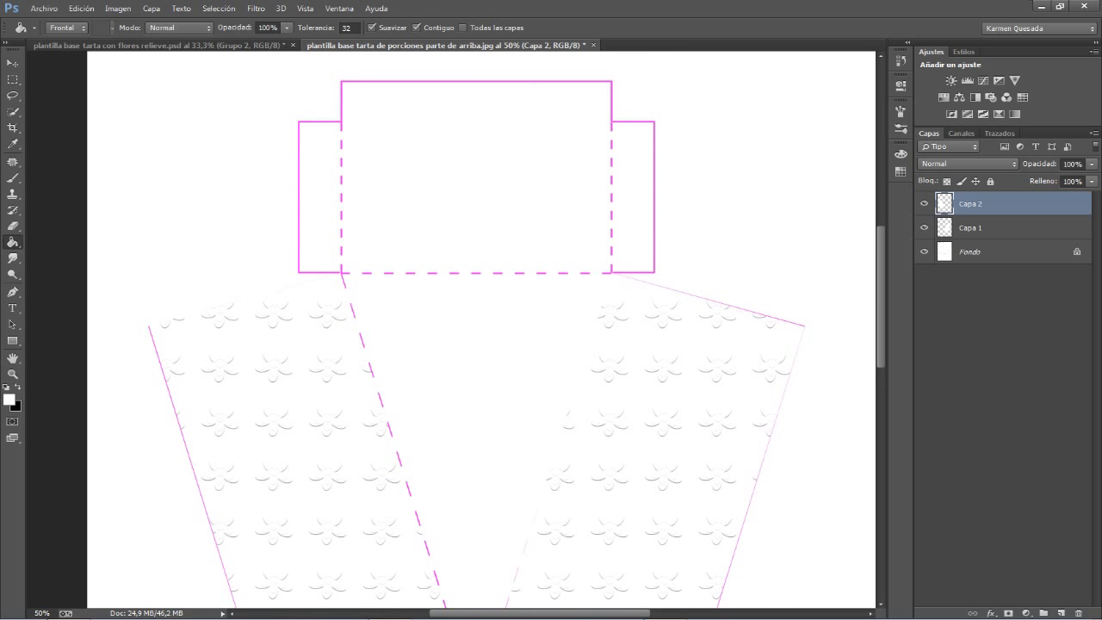
{"action": "left_click", "coordinate": [1065, 613]}
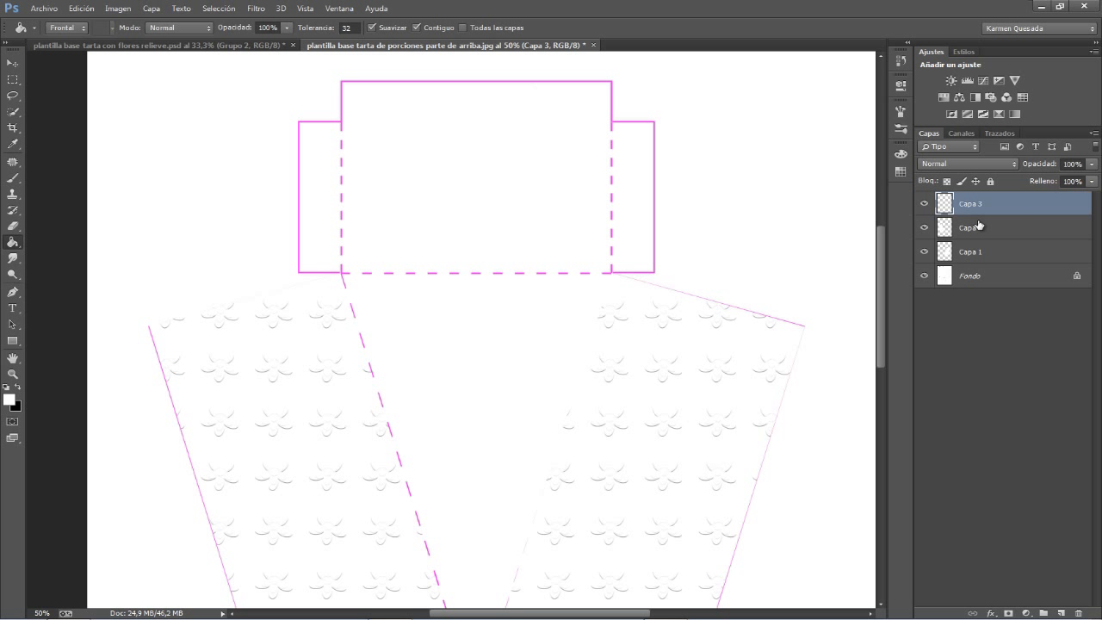
{"action": "left_click", "coordinate": [12, 291]}
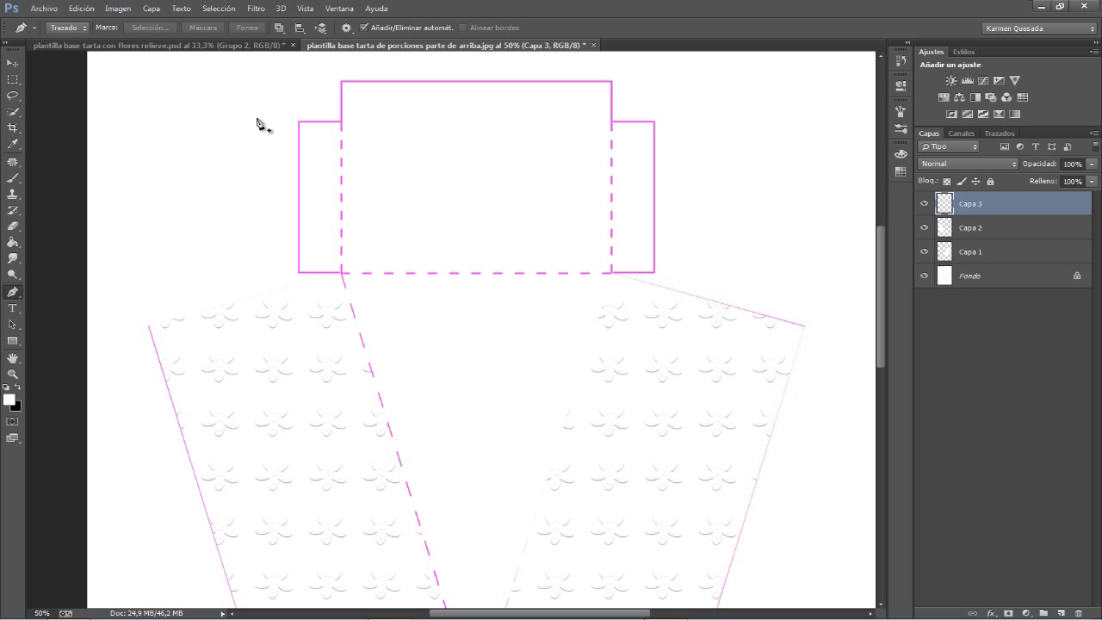
{"action": "left_click", "coordinate": [342, 82]}
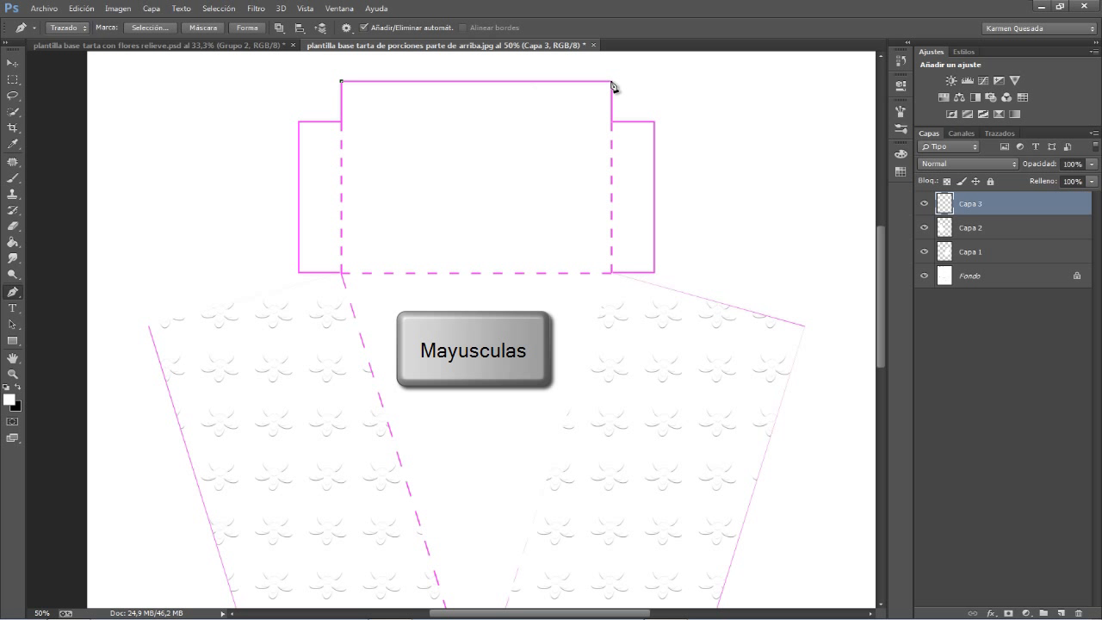
{"action": "left_click", "coordinate": [612, 82], "text": "shift"}
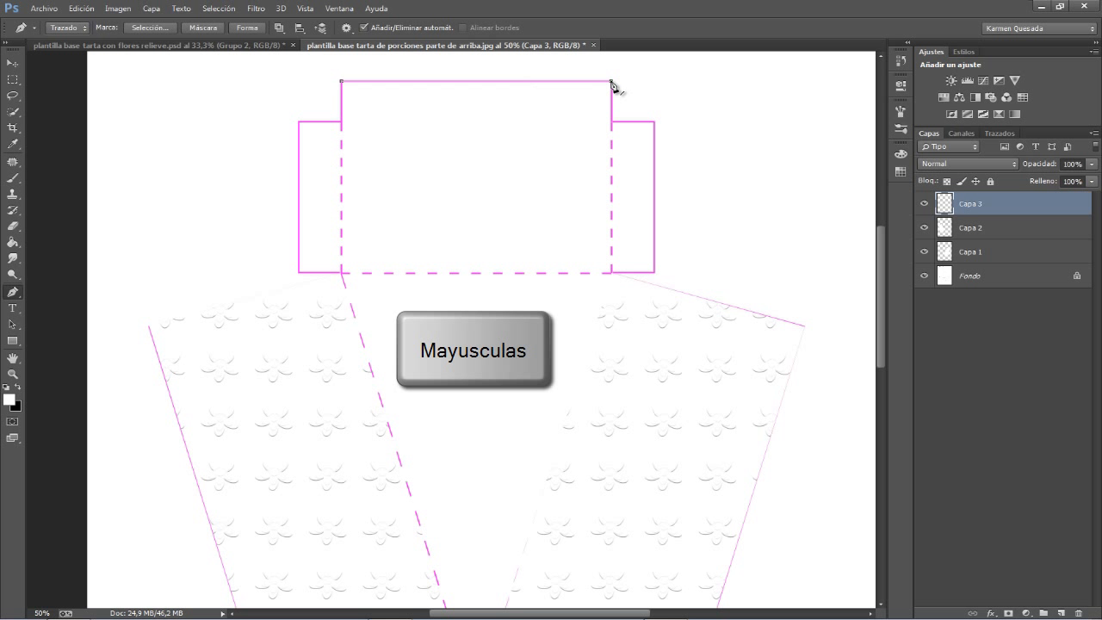
{"action": "left_click", "coordinate": [611, 273]}
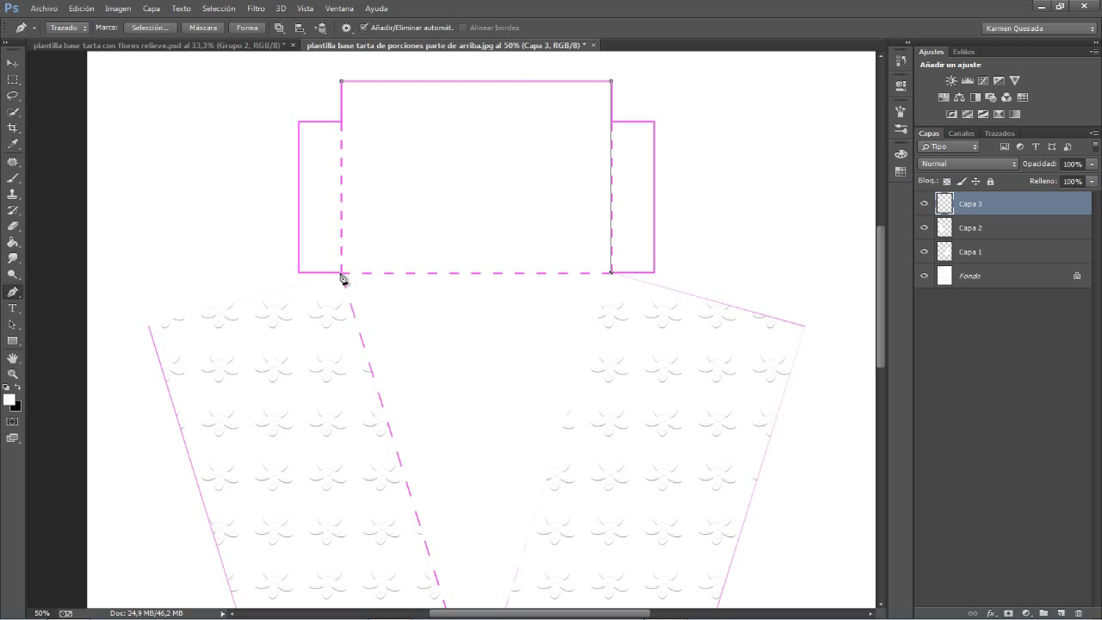
{"action": "left_click", "coordinate": [342, 273]}
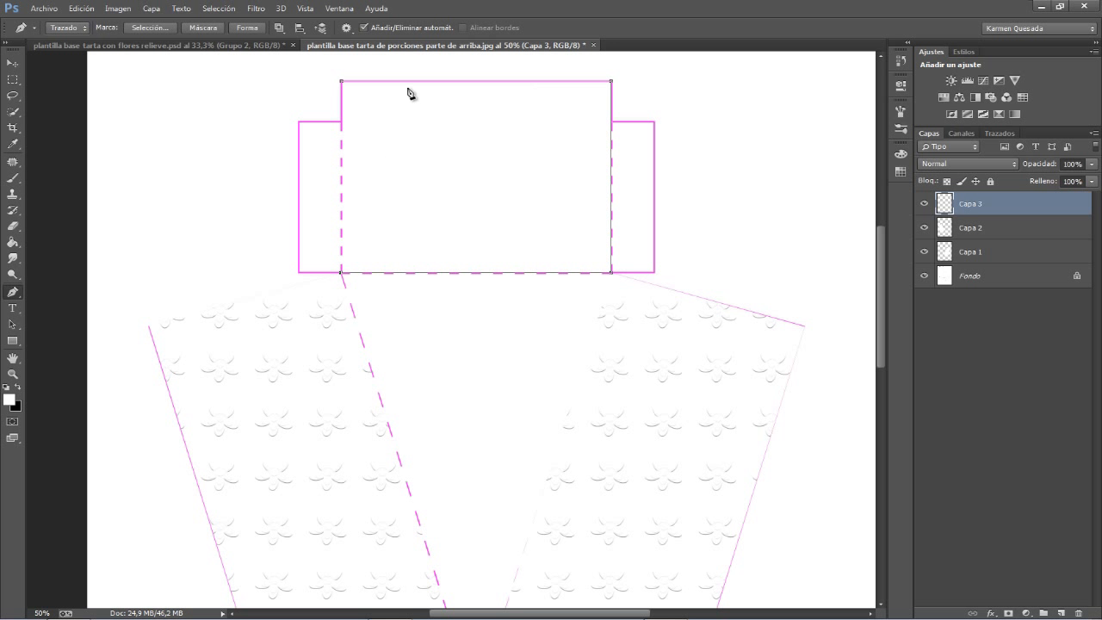
{"action": "left_click", "coordinate": [342, 82]}
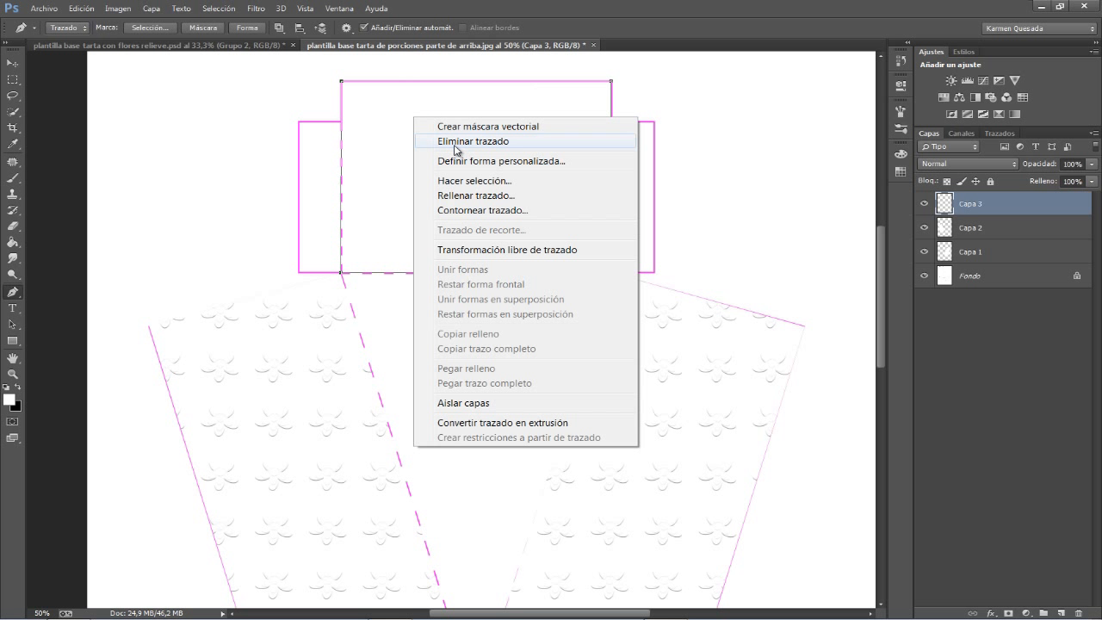
Convert the upper panel's path into a selection, fill it with white on Capa 3 and clear the selection
{"action": "right_click", "coordinate": [415, 119]}
{"action": "left_click", "coordinate": [469, 180]}
{"action": "left_click", "coordinate": [640, 185]}
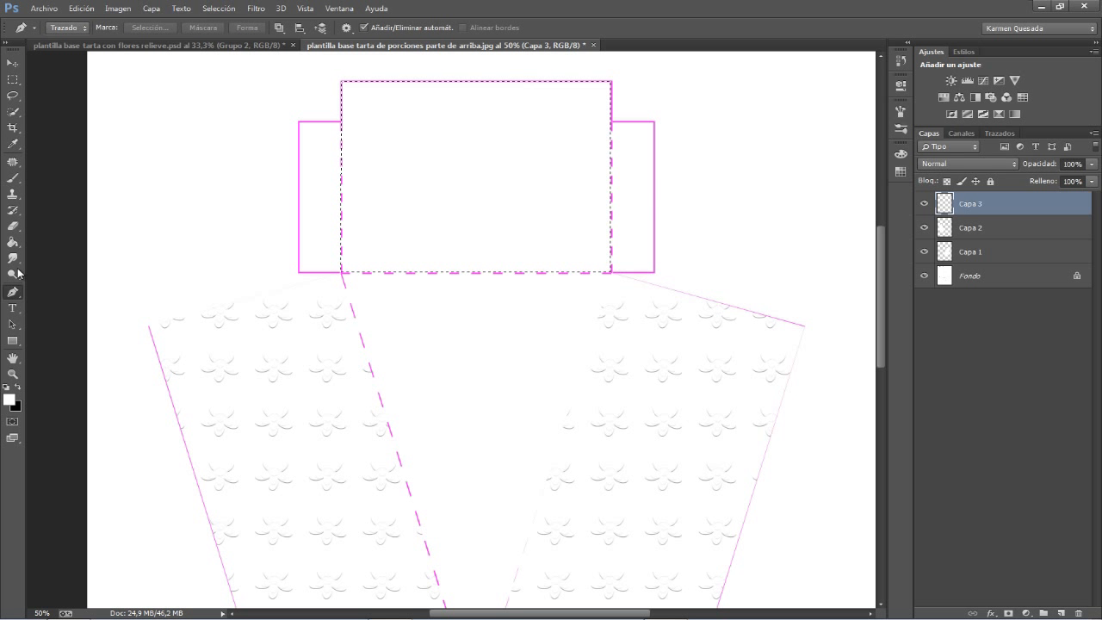
{"action": "left_click", "coordinate": [13, 243]}
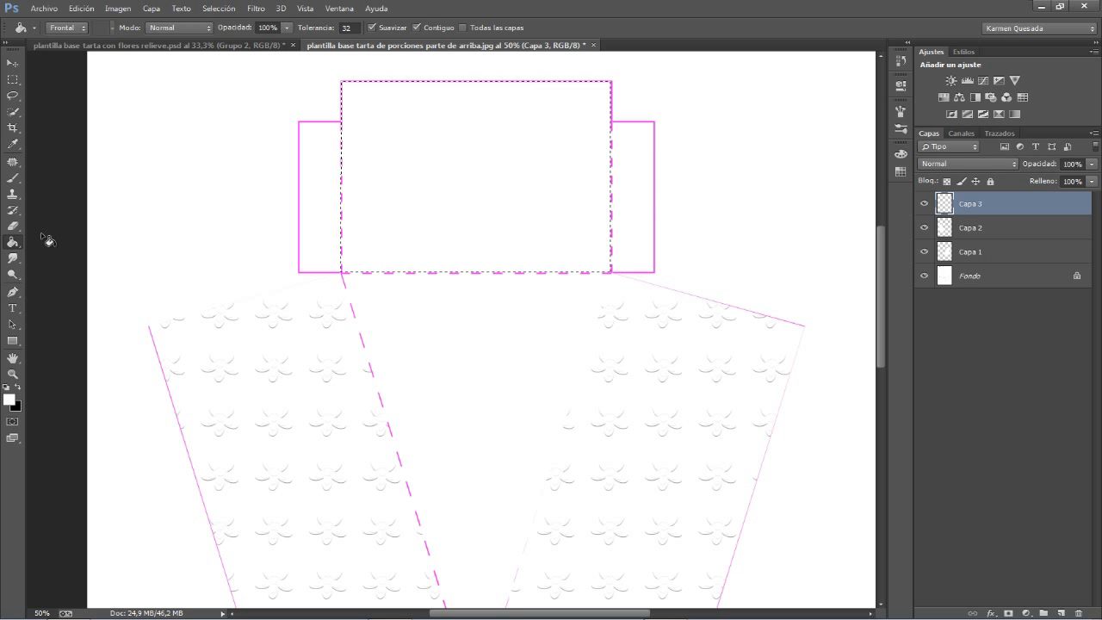
{"action": "left_click", "coordinate": [451, 243]}
{"action": "key", "text": "ctrl+d"}
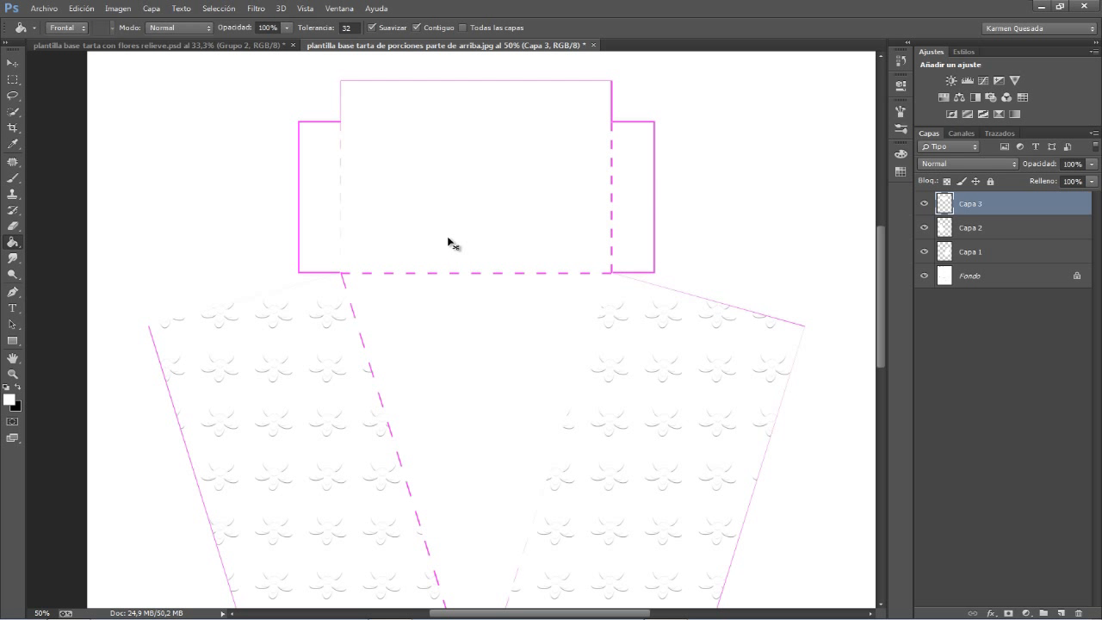
{"action": "left_click", "coordinate": [253, 7]}
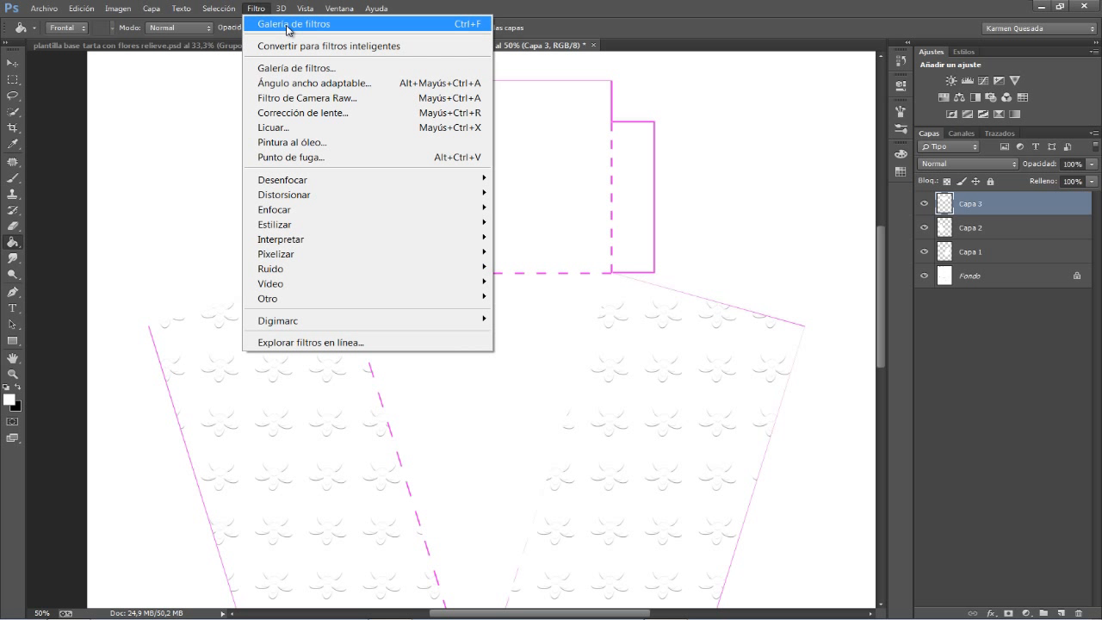
{"action": "left_click", "coordinate": [300, 69]}
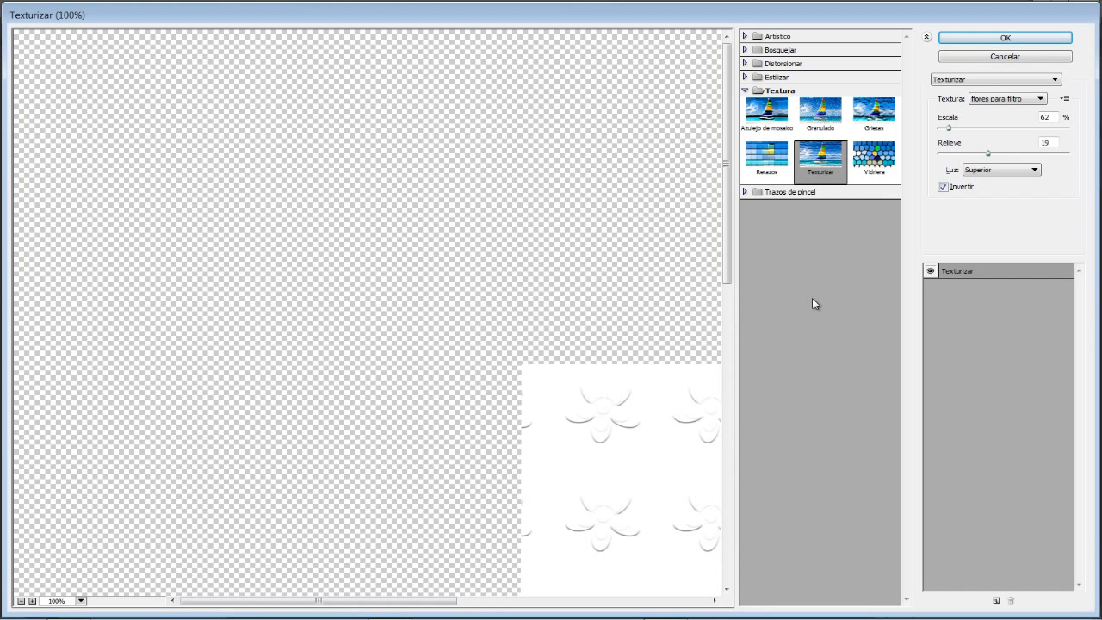
{"action": "left_click_drag", "start_coordinate": [371, 208], "coordinate": [2, 27]}
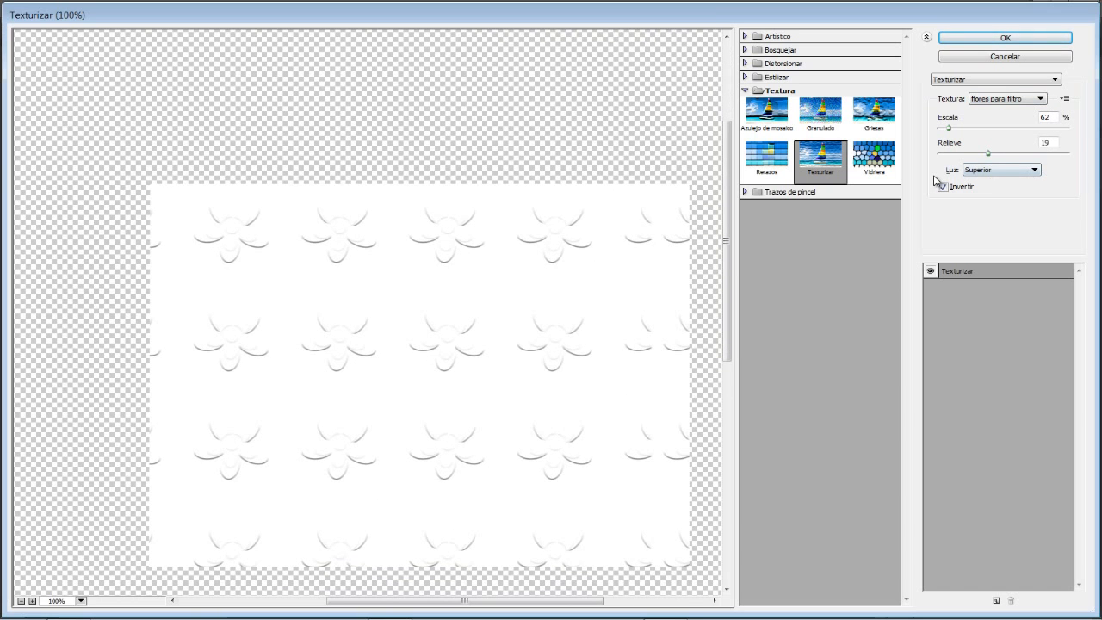
{"action": "left_click", "coordinate": [1034, 57]}
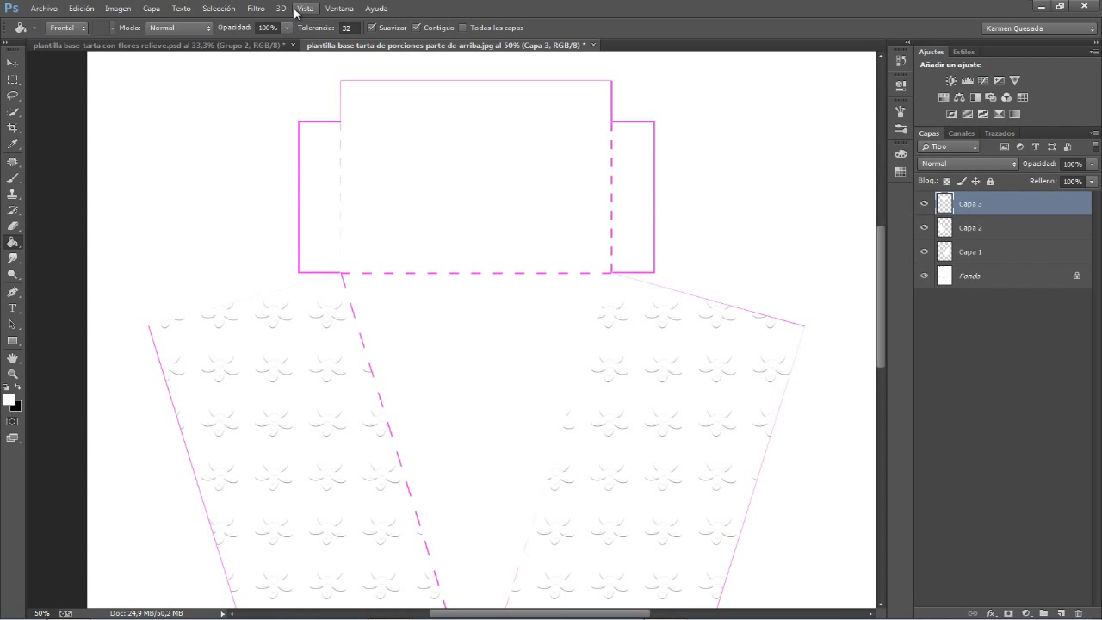
Reapply the last flower texture filter to the upper rectangular panel on Capa 3
{"action": "left_click", "coordinate": [256, 9]}
{"action": "left_click", "coordinate": [534, 155]}
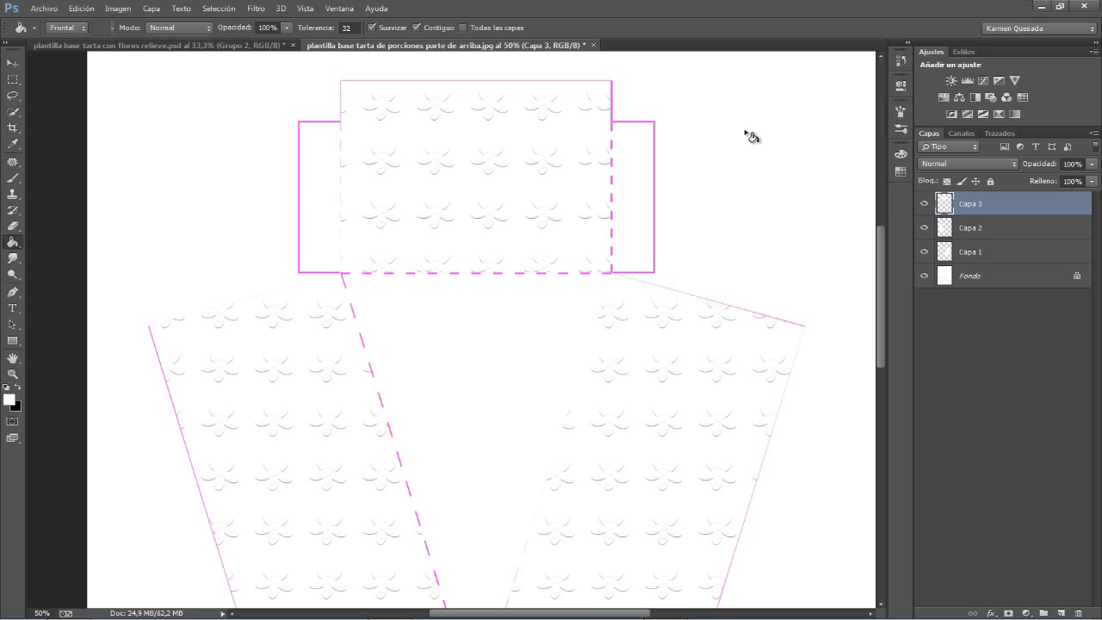
Hide the Fondo layer to examine the three textured panels on their own, and show it again
{"action": "key", "text": "ctrl+minus"}
{"action": "left_click", "coordinate": [924, 276]}
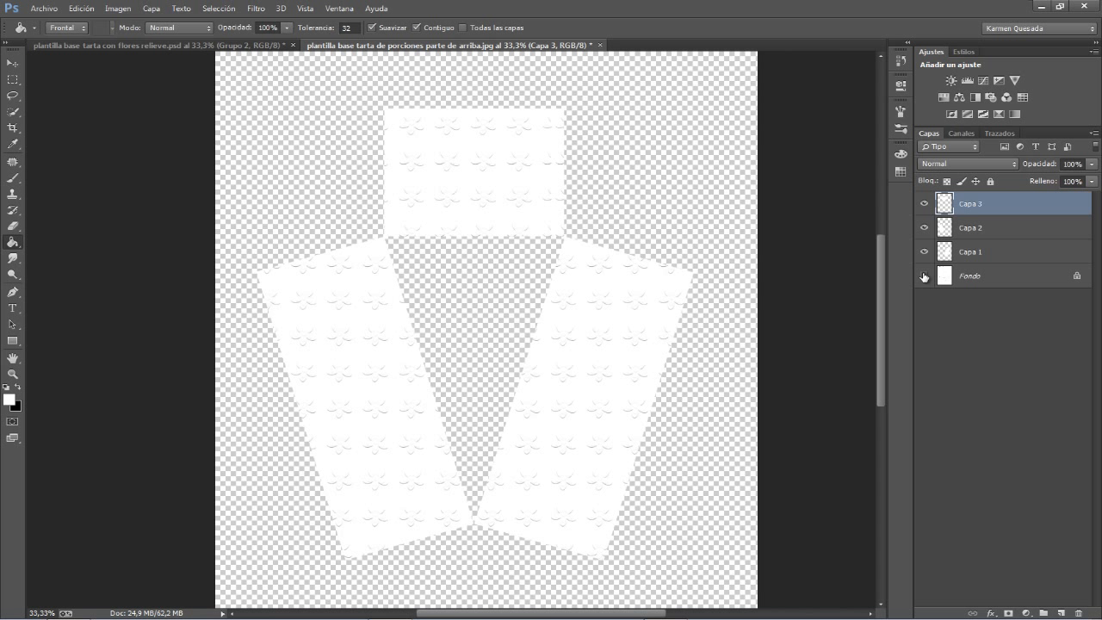
{"action": "key", "text": "ctrl+plus"}
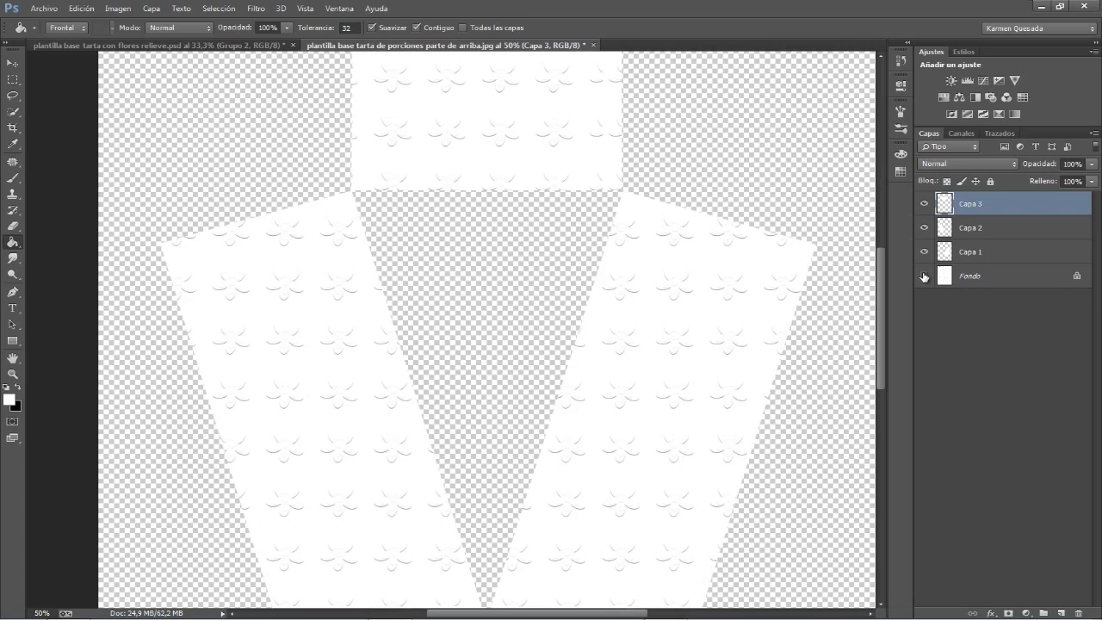
{"action": "key", "text": "ctrl+plus"}
{"action": "key", "text": "ctrl+minus"}
{"action": "left_click", "coordinate": [924, 275]}
{"action": "key", "text": "ctrl+minus"}
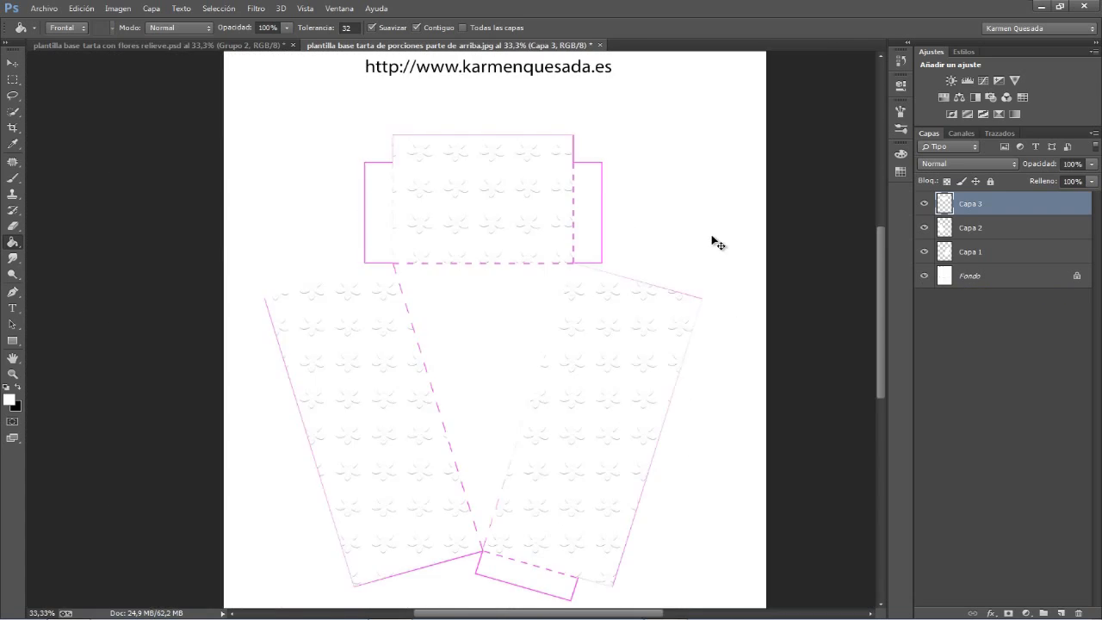
Add a new layer directly above Fondo and trace a closed Pen path around the upper panel's left tab
{"action": "key", "text": "ctrl+plus"}
{"action": "key", "text": "space"}
{"action": "left_click_drag", "start_coordinate": [589, 187], "coordinate": [581, 221]}
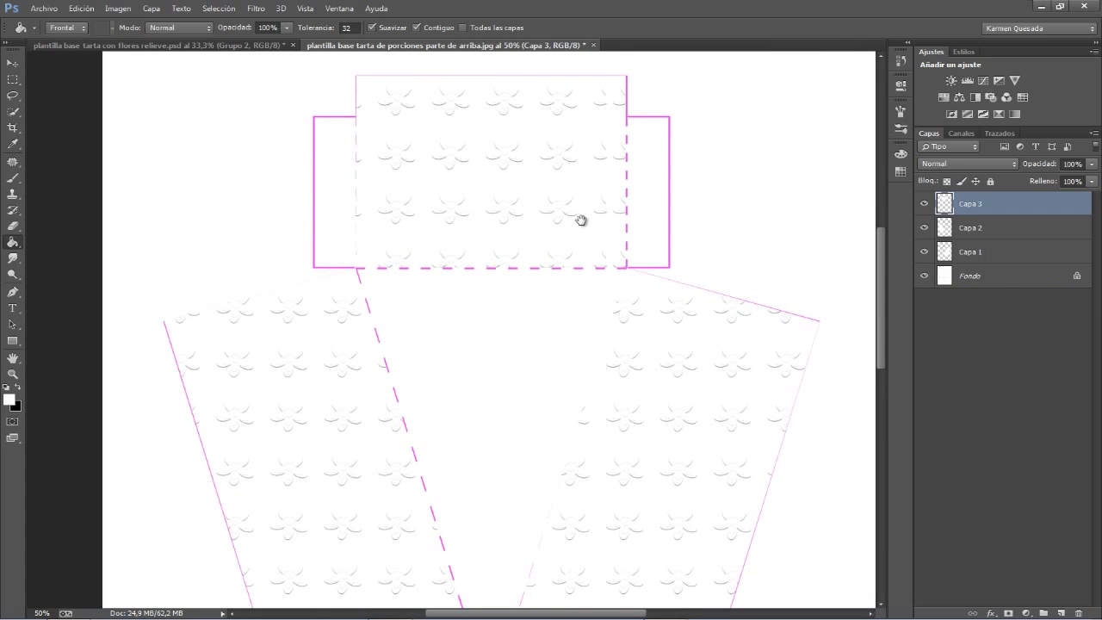
{"action": "left_click", "coordinate": [988, 277]}
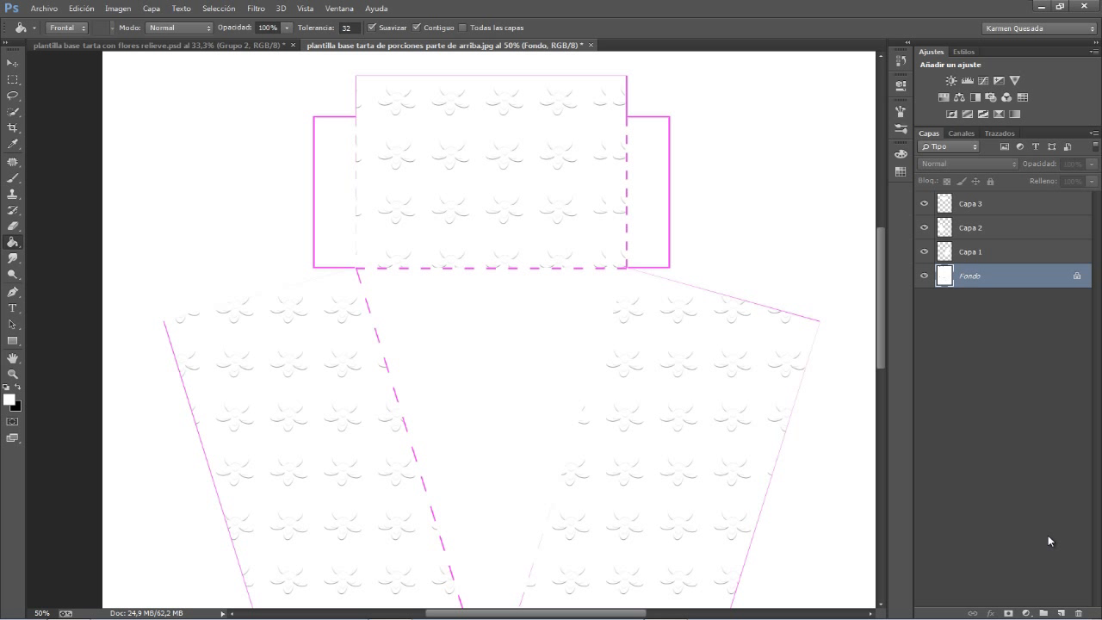
{"action": "left_click", "coordinate": [1060, 613]}
{"action": "left_click", "coordinate": [11, 296]}
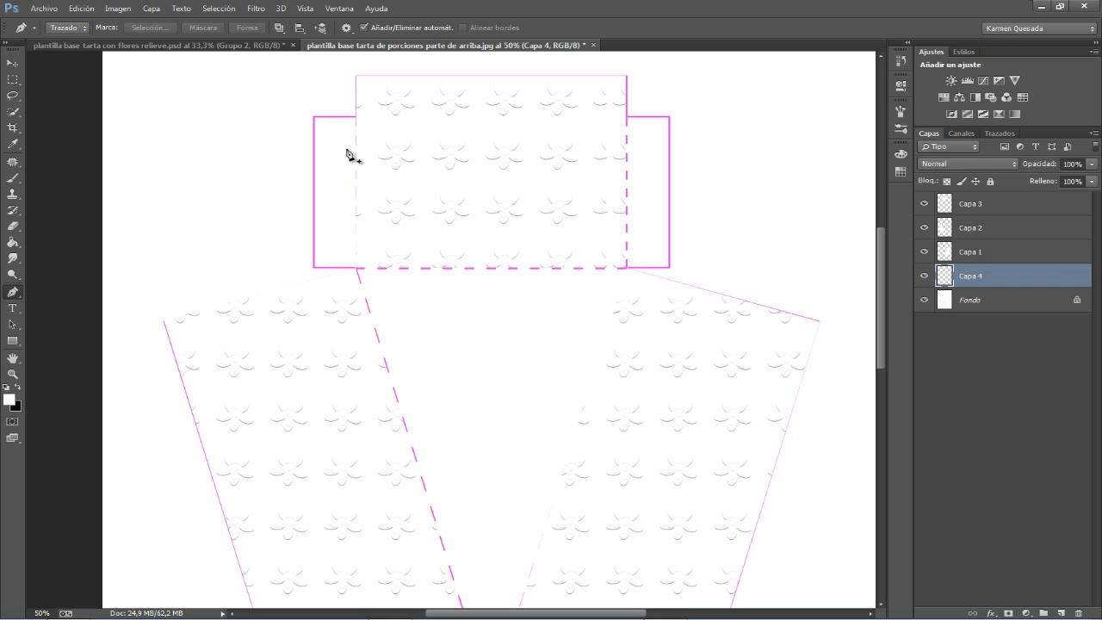
{"action": "left_click", "coordinate": [356, 116]}
{"action": "left_click", "coordinate": [313, 116]}
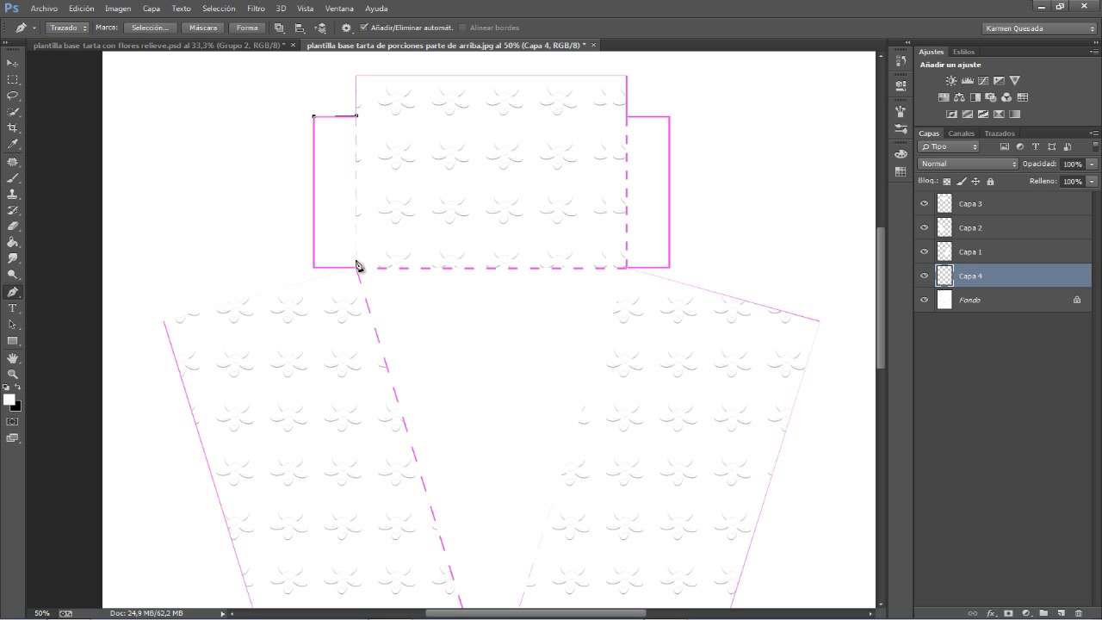
{"action": "left_click", "coordinate": [313, 268]}
{"action": "left_click", "coordinate": [357, 118]}
Convert the left tab's path into a selection, fill it with white on Capa 4 and clear the selection
{"action": "right_click", "coordinate": [336, 147]}
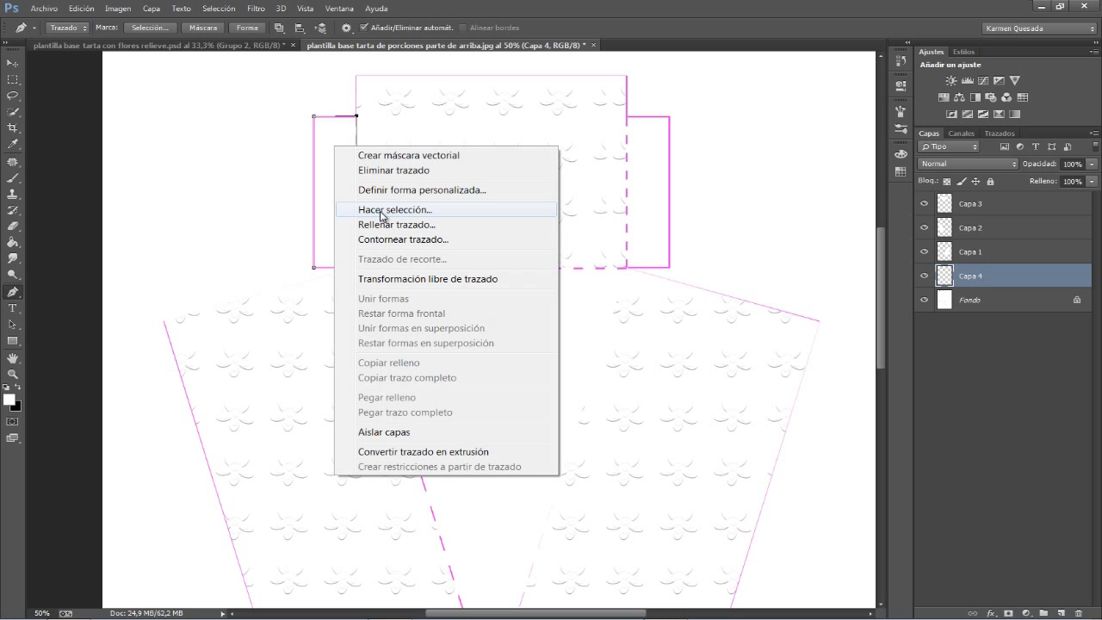
{"action": "left_click", "coordinate": [383, 210]}
{"action": "left_click", "coordinate": [640, 189]}
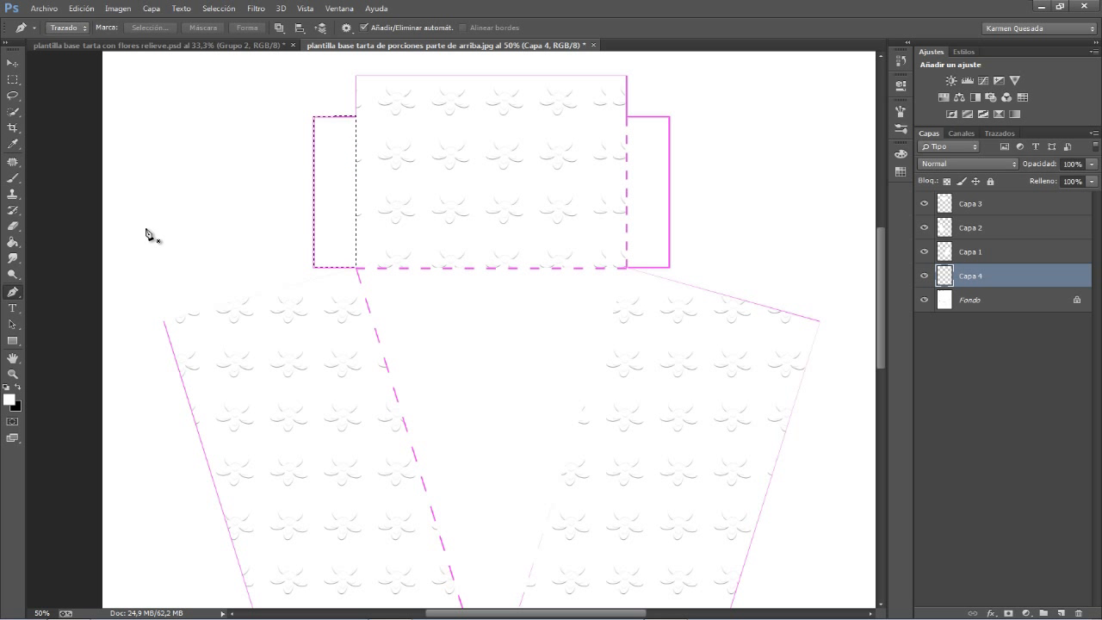
{"action": "left_click", "coordinate": [13, 243]}
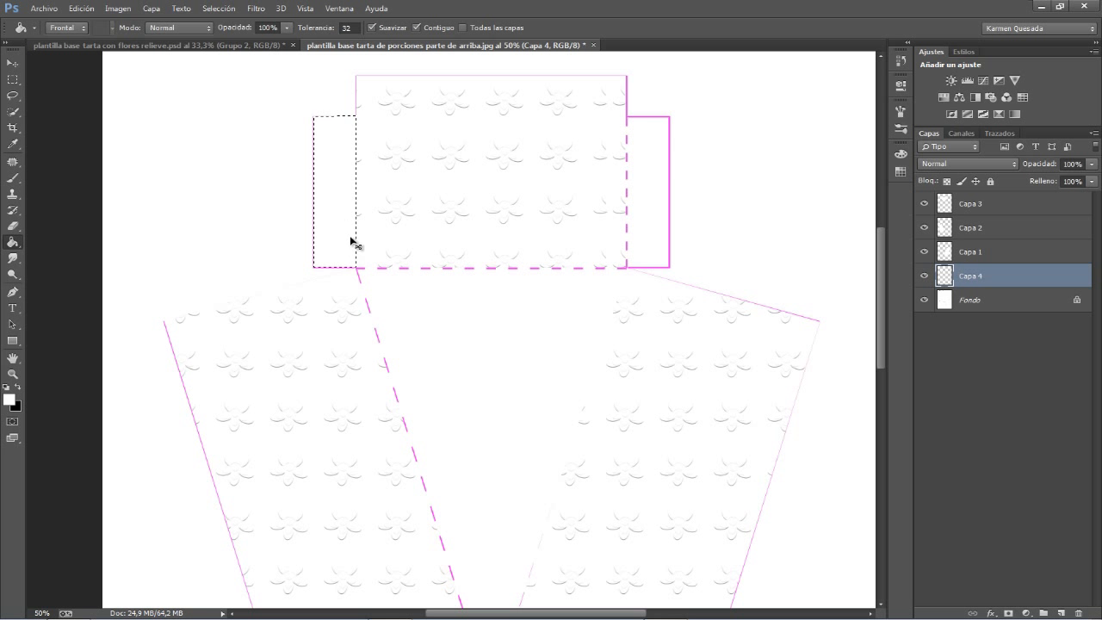
{"action": "key", "text": "ctrl+d"}
Trace a Pen path around the upper panel's right tab on Capa 4
{"action": "left_click", "coordinate": [13, 292]}
{"action": "left_click_drag", "start_coordinate": [438, 307], "coordinate": [323, 322]}
{"action": "left_click", "coordinate": [577, 268]}
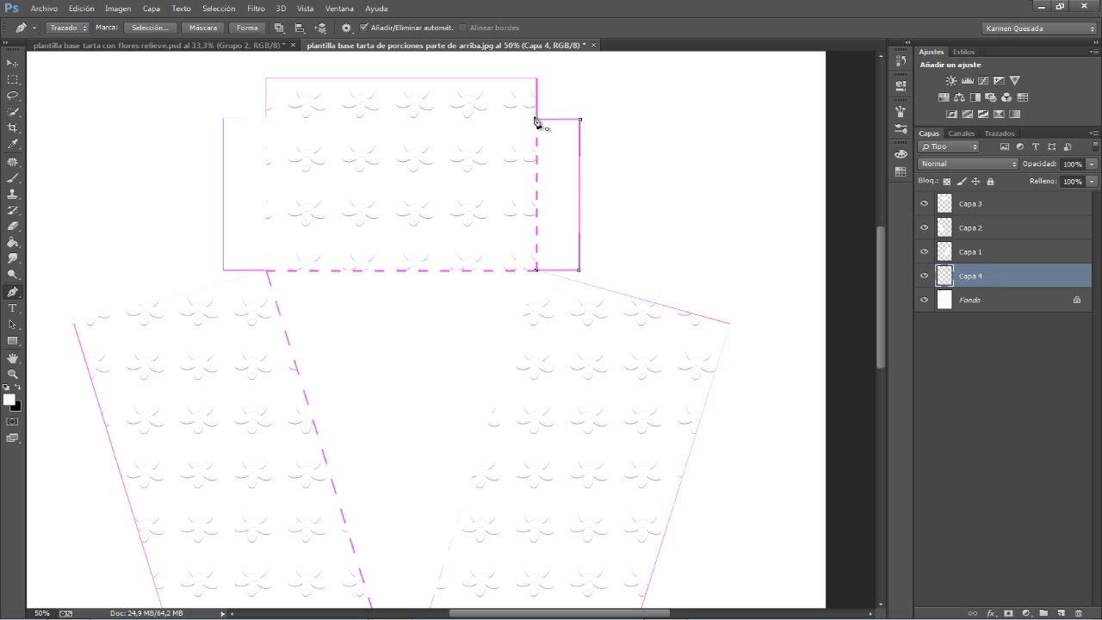
Convert the right tab's path into a selection, fill it with white on Capa 4 and clear the selection
{"action": "right_click", "coordinate": [544, 166]}
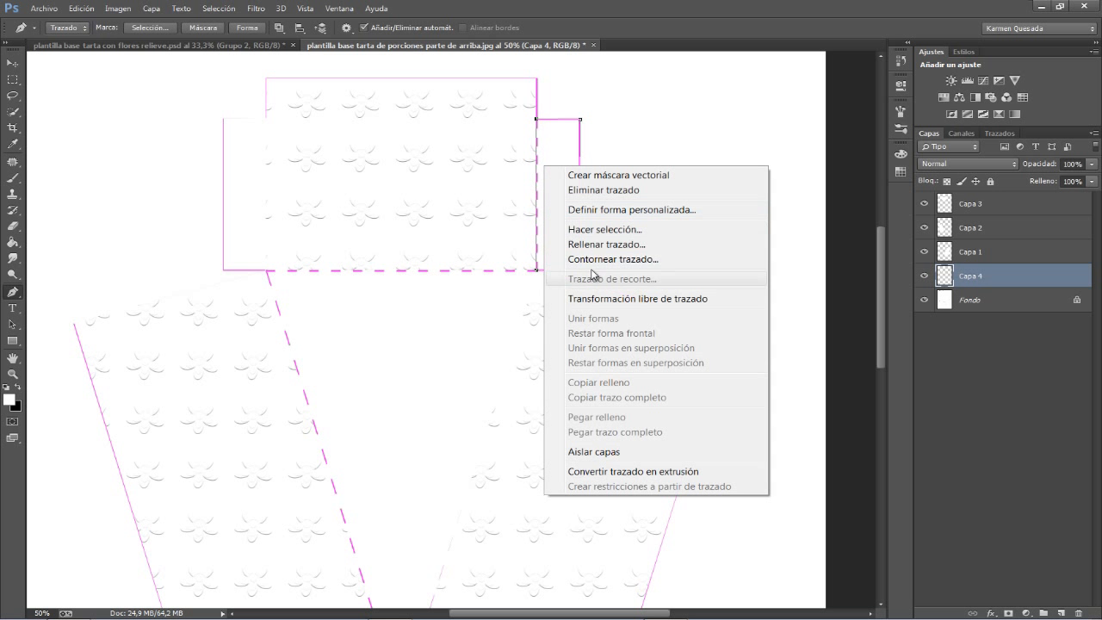
{"action": "left_click", "coordinate": [601, 229]}
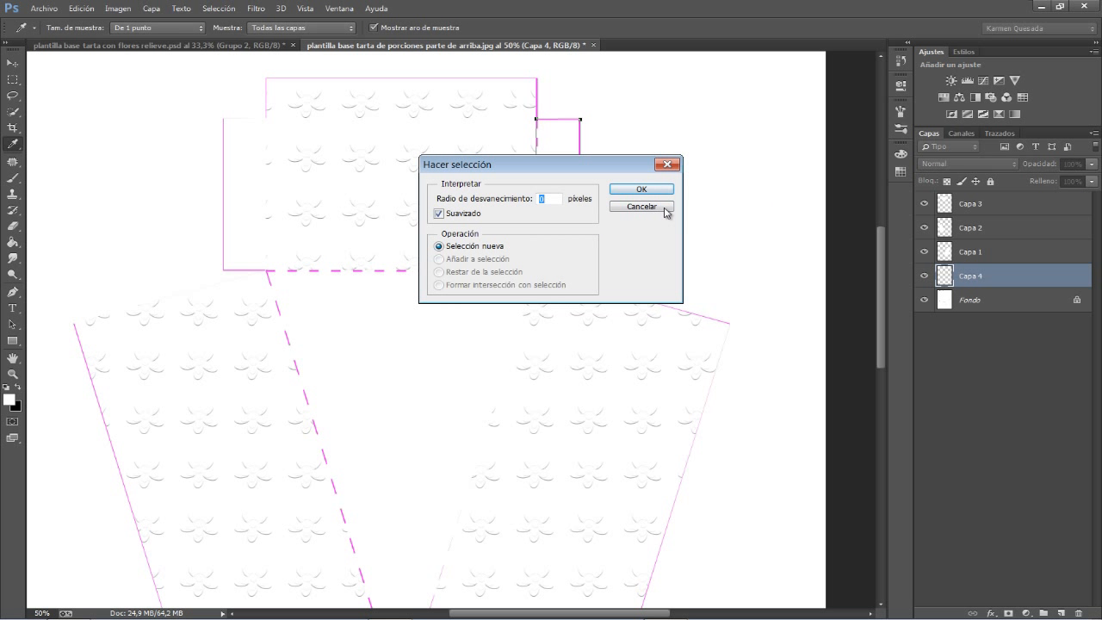
{"action": "left_click", "coordinate": [642, 189]}
{"action": "left_click", "coordinate": [12, 242]}
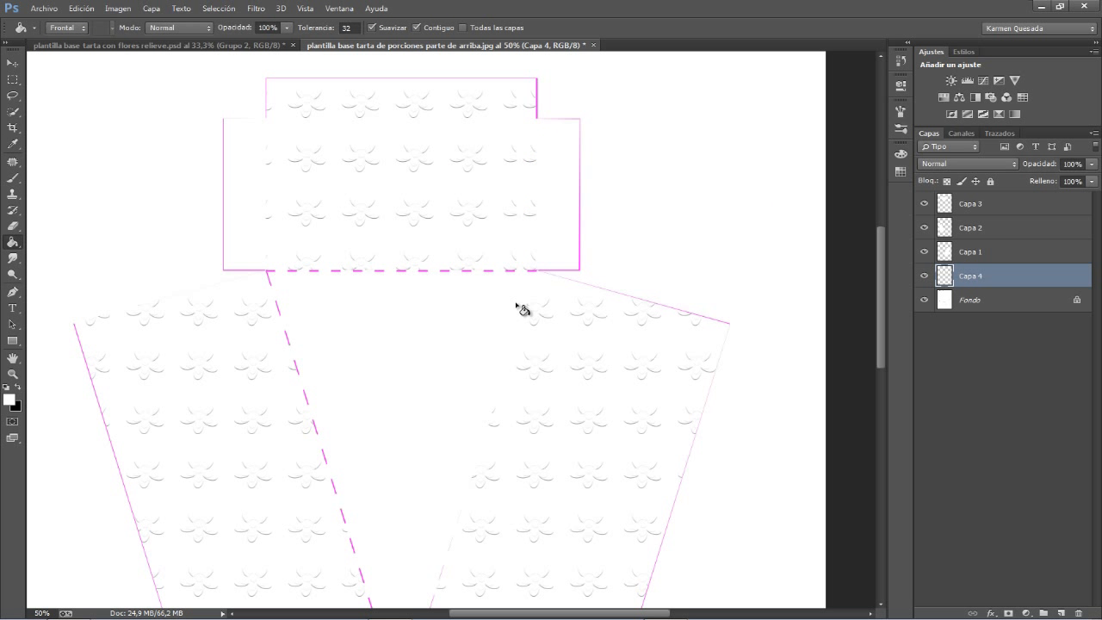
Trace the small tab below the right-hand panel with a closed Pen path and convert it into a selection
{"action": "left_click_drag", "start_coordinate": [517, 306], "coordinate": [565, 43]}
{"action": "left_click", "coordinate": [12, 293]}
{"action": "left_click", "coordinate": [447, 438]}
{"action": "left_click", "coordinate": [592, 477]}
{"action": "left_click", "coordinate": [578, 513]}
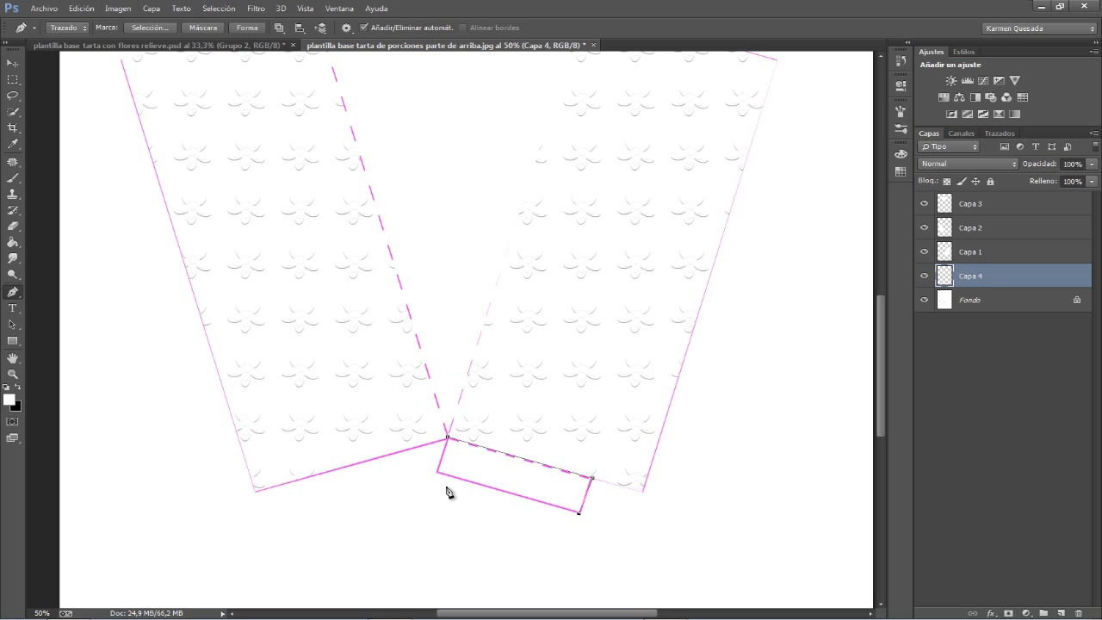
{"action": "right_click", "coordinate": [450, 441]}
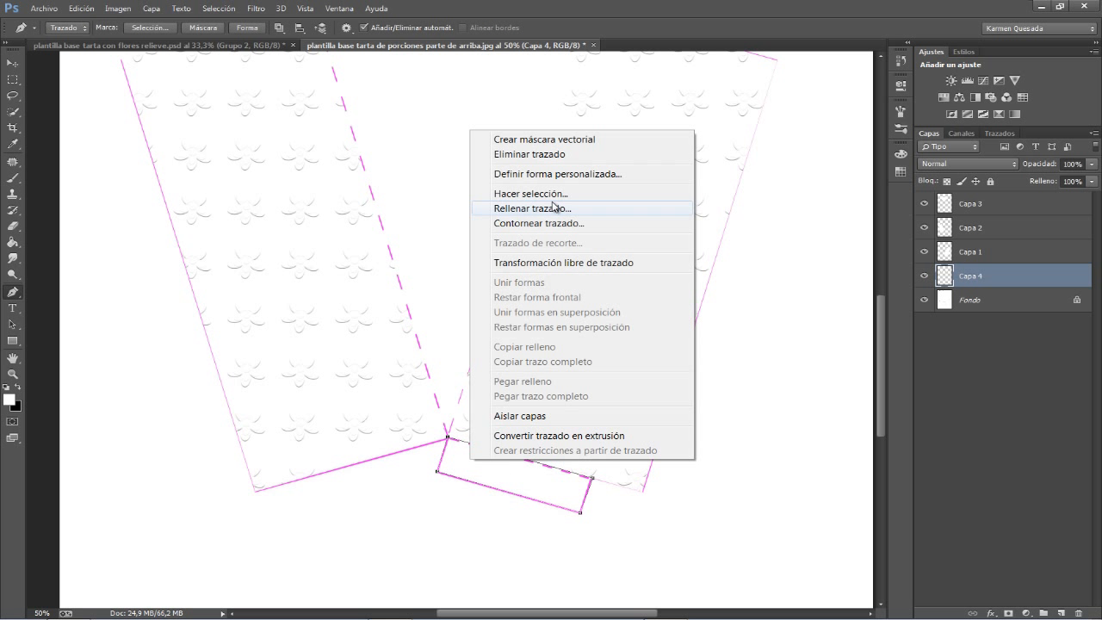
{"action": "left_click", "coordinate": [552, 196]}
{"action": "left_click", "coordinate": [644, 192]}
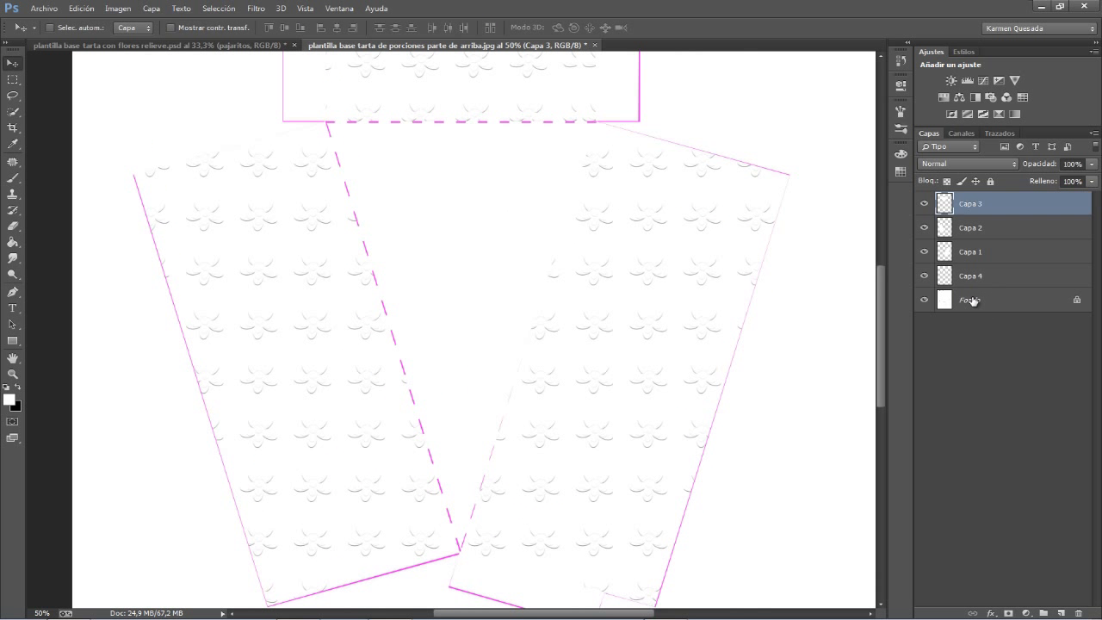
Create a new layer directly above Fondo and trace the template's central triangle with a closed Pen path
{"action": "left_click", "coordinate": [975, 301]}
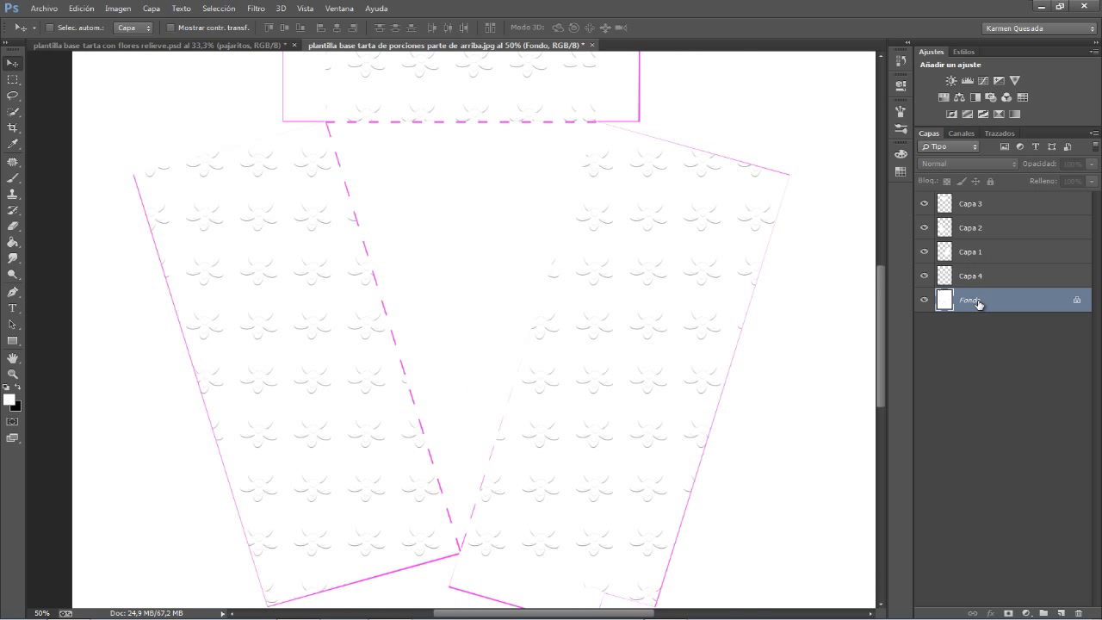
{"action": "left_click", "coordinate": [1059, 613]}
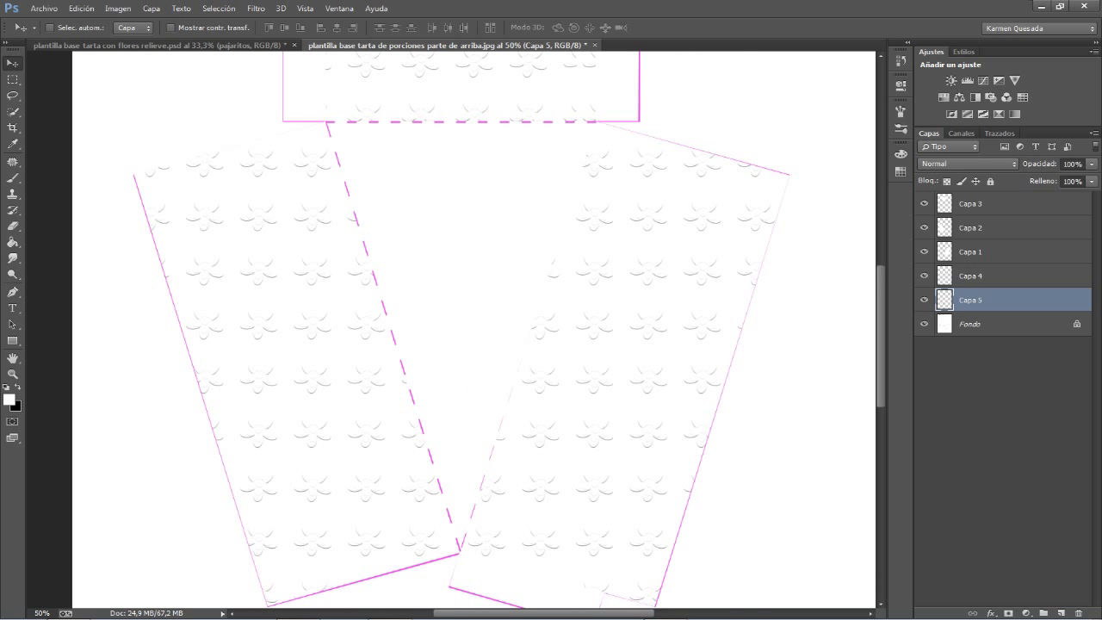
{"action": "left_click", "coordinate": [12, 293]}
{"action": "left_click", "coordinate": [326, 124]}
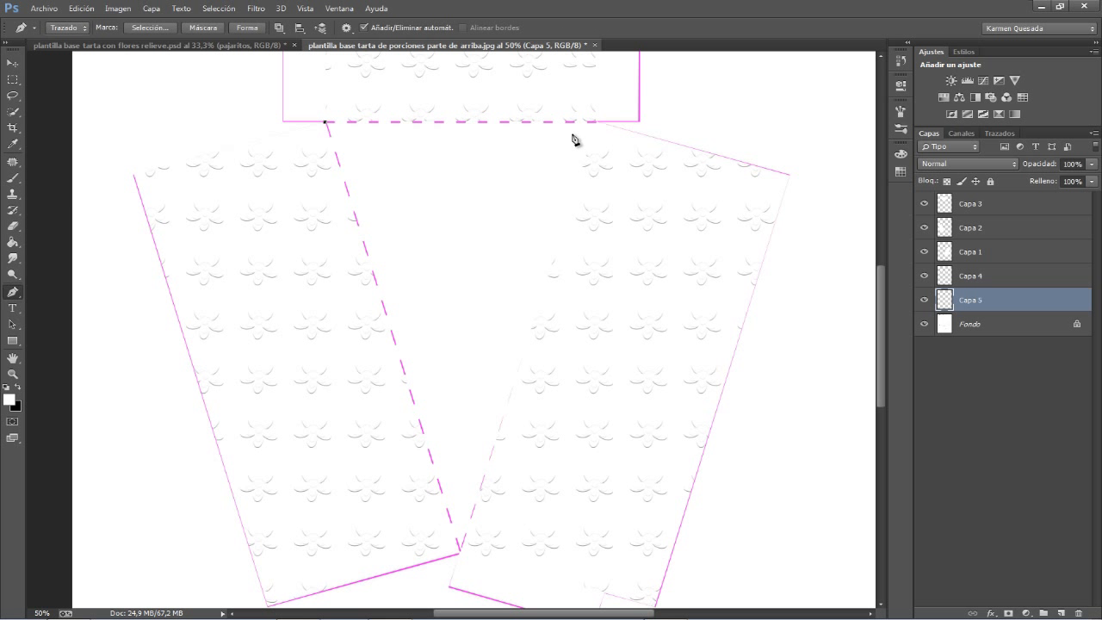
{"action": "left_click", "coordinate": [598, 124]}
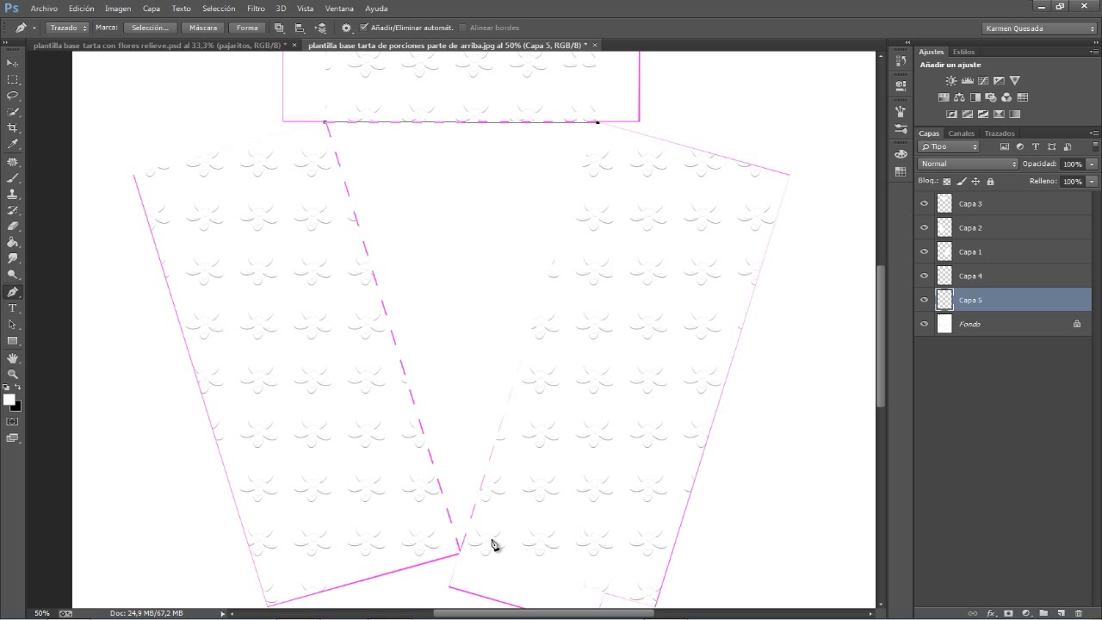
{"action": "left_click", "coordinate": [460, 553]}
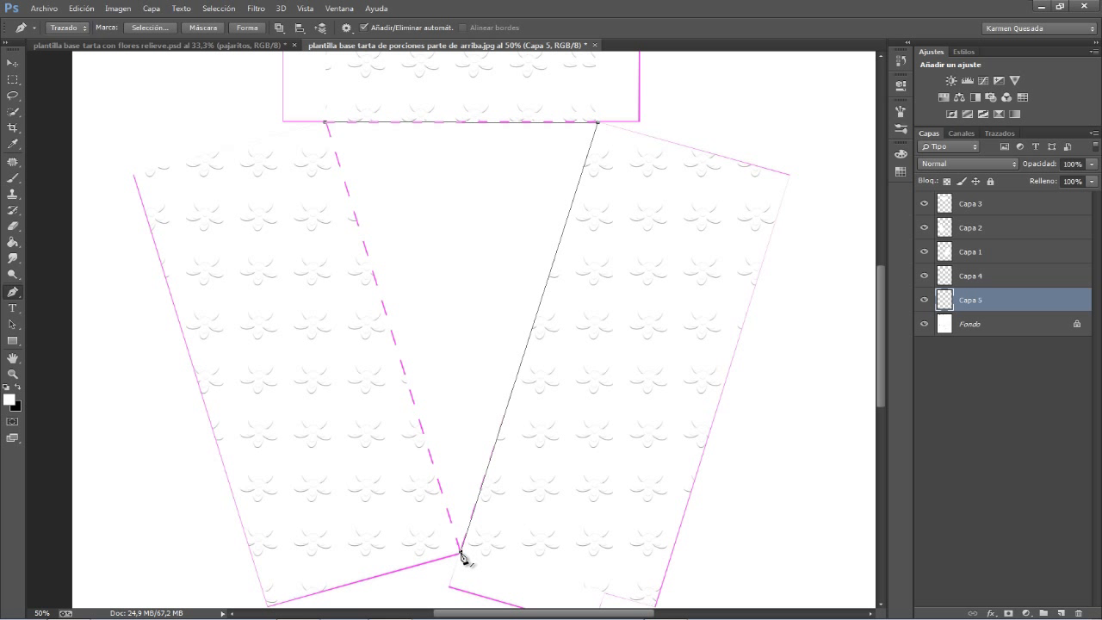
{"action": "left_click", "coordinate": [326, 123]}
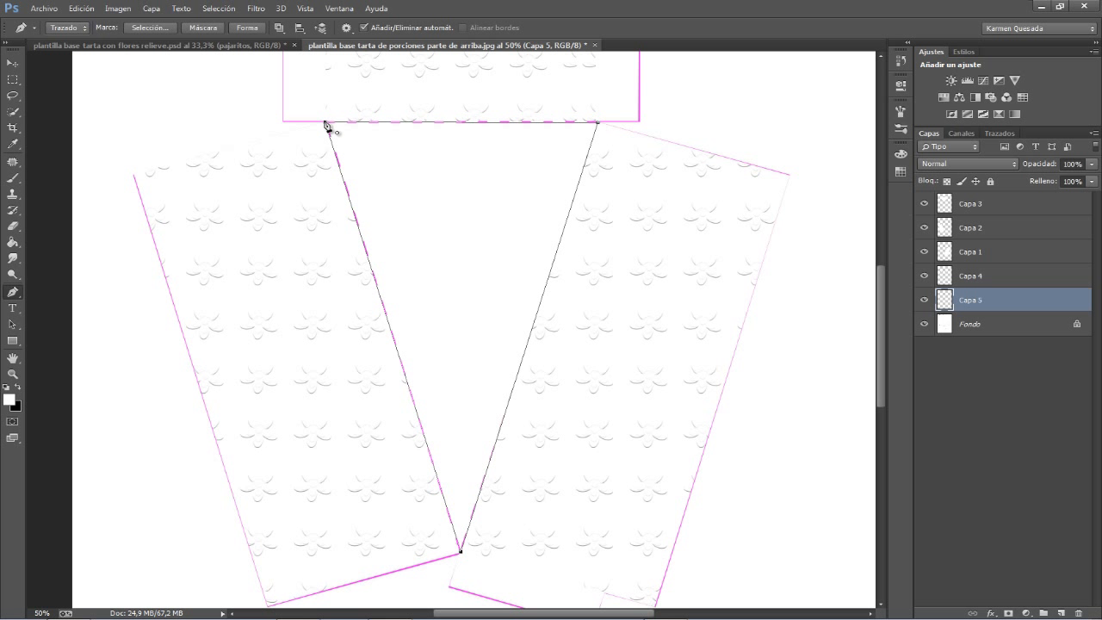
Convert the triangle path into a new selection with 0-pixel feather, fill it with white and deselect
{"action": "right_click", "coordinate": [399, 180]}
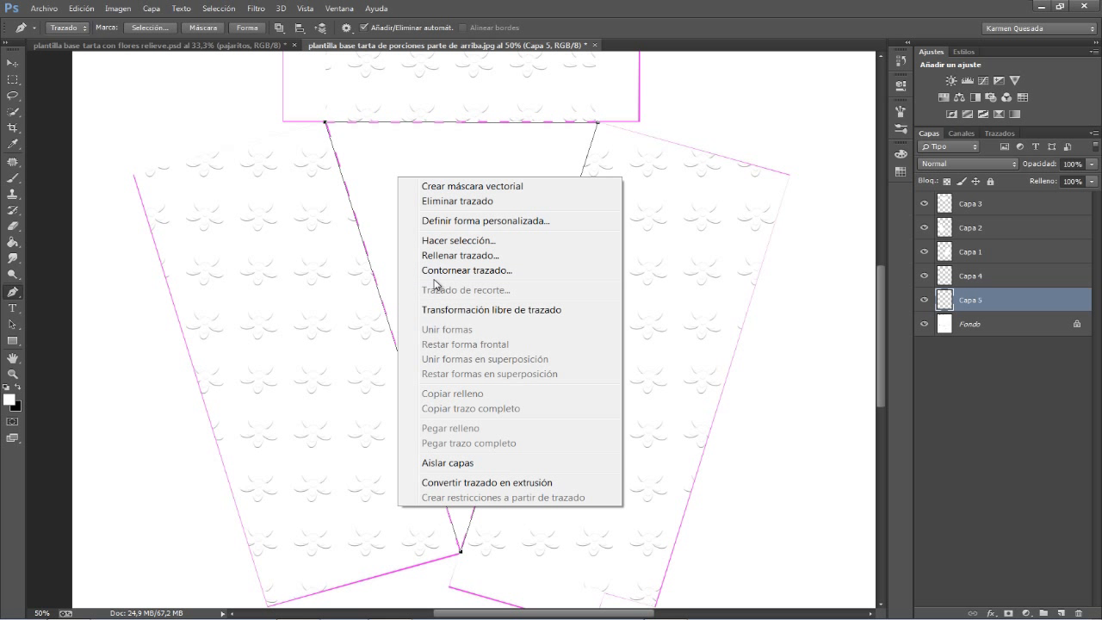
{"action": "left_click", "coordinate": [562, 241]}
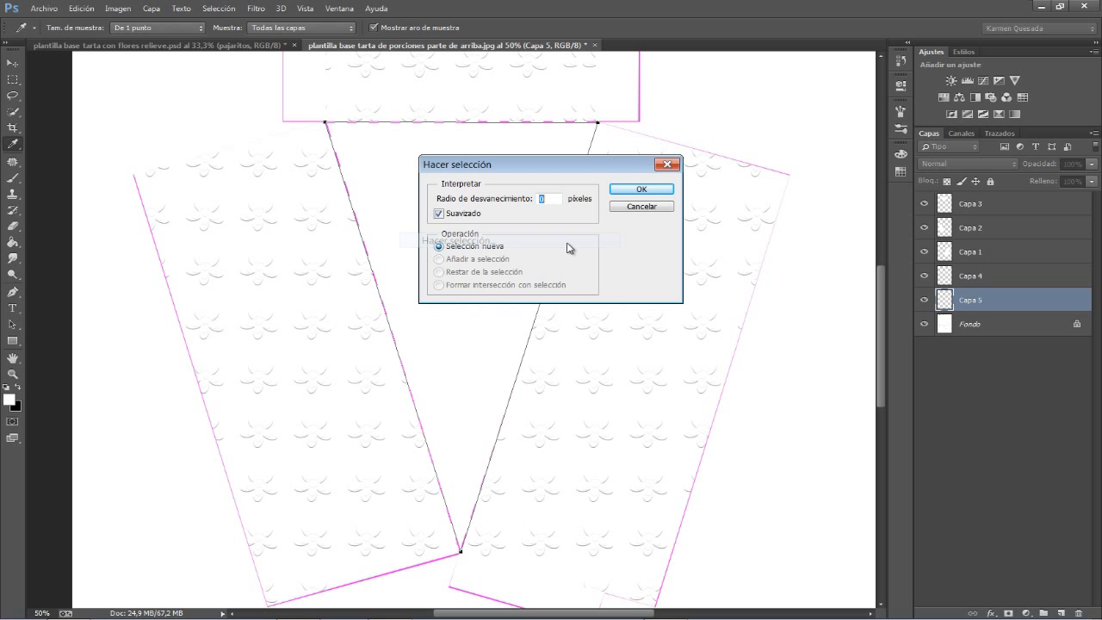
{"action": "left_click", "coordinate": [642, 190]}
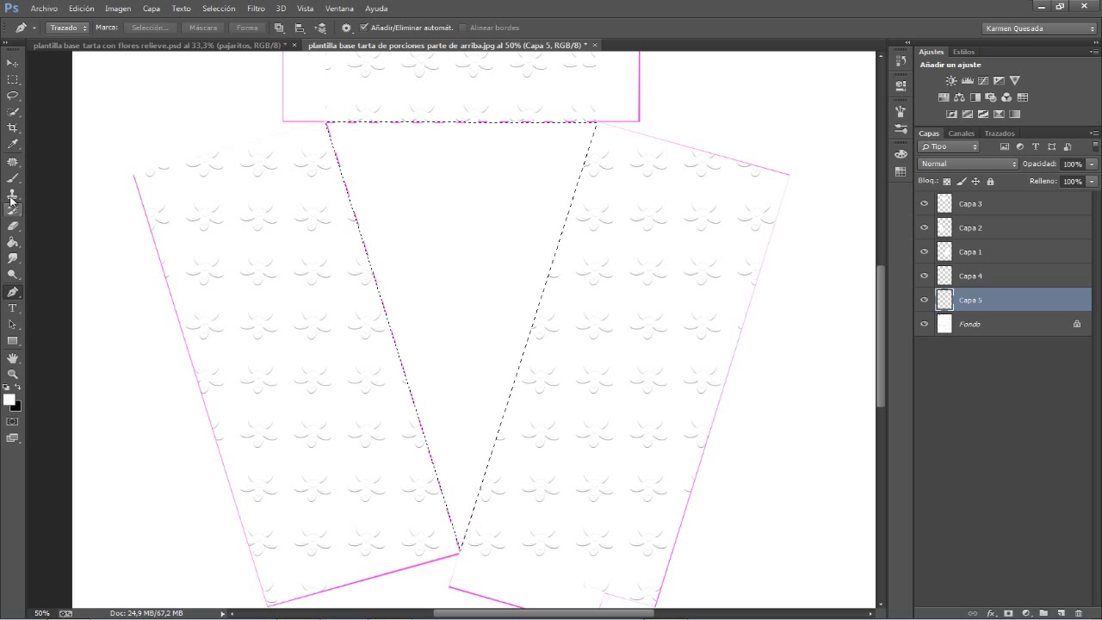
{"action": "left_click", "coordinate": [13, 242]}
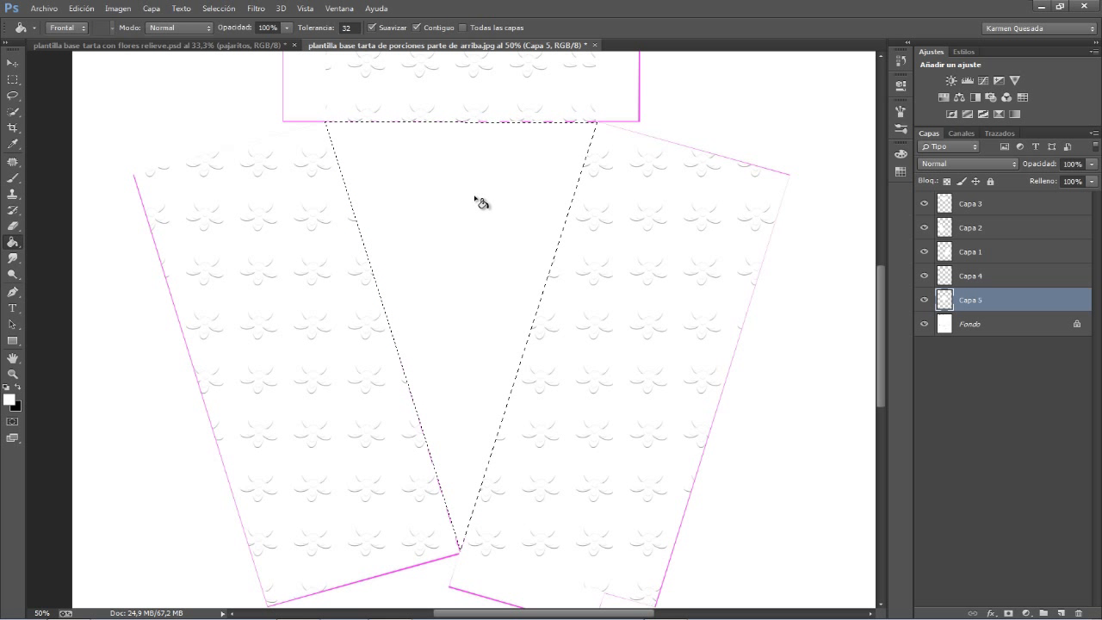
{"action": "key", "text": "ctrl+d"}
Add a new layer above Capa 5 and place the file pajaritos para tarta.psd
{"action": "left_click", "coordinate": [1060, 613]}
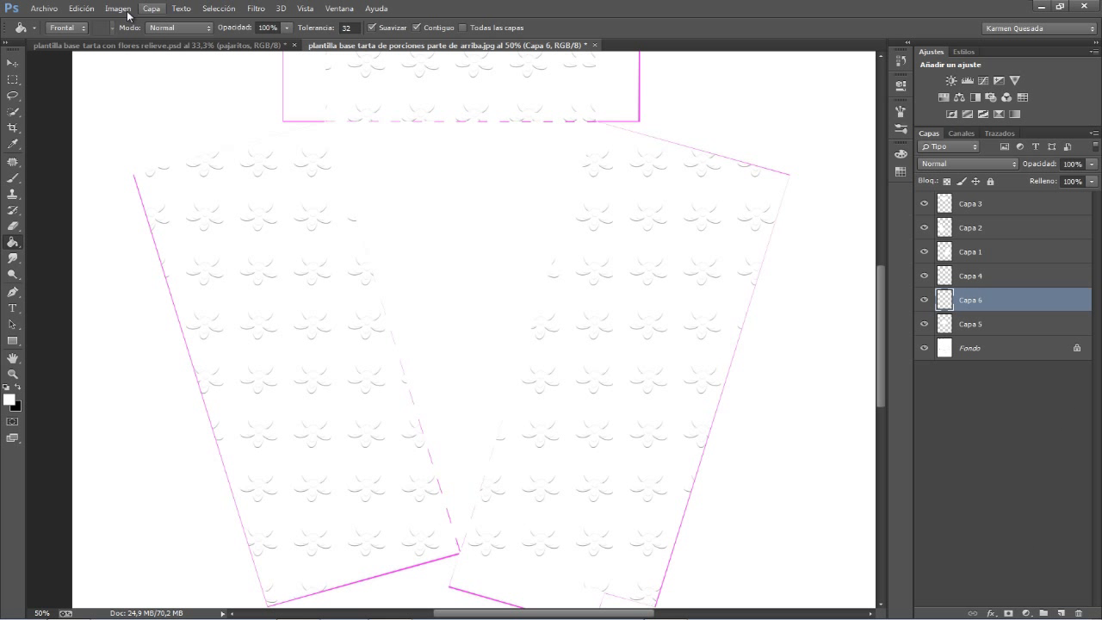
{"action": "left_click", "coordinate": [40, 8]}
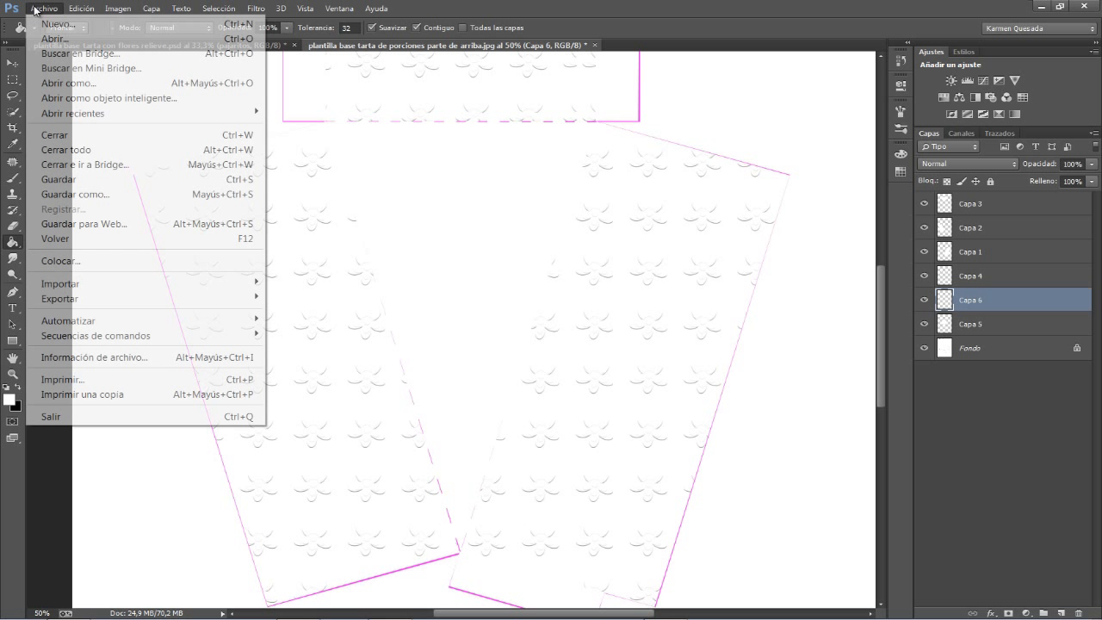
{"action": "left_click", "coordinate": [52, 260]}
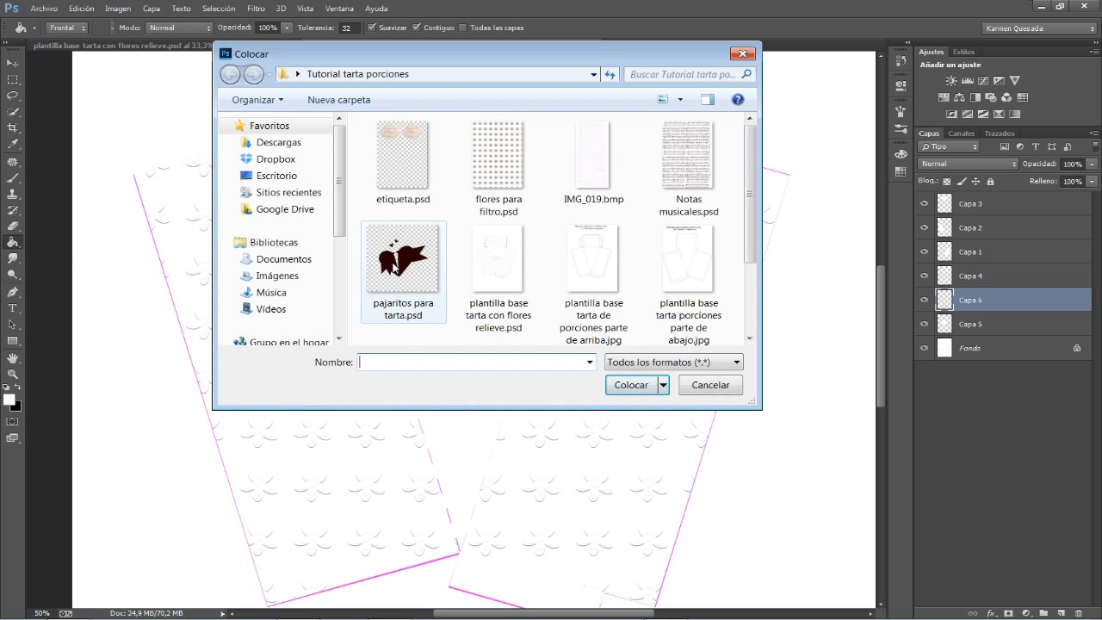
{"action": "left_click", "coordinate": [413, 284]}
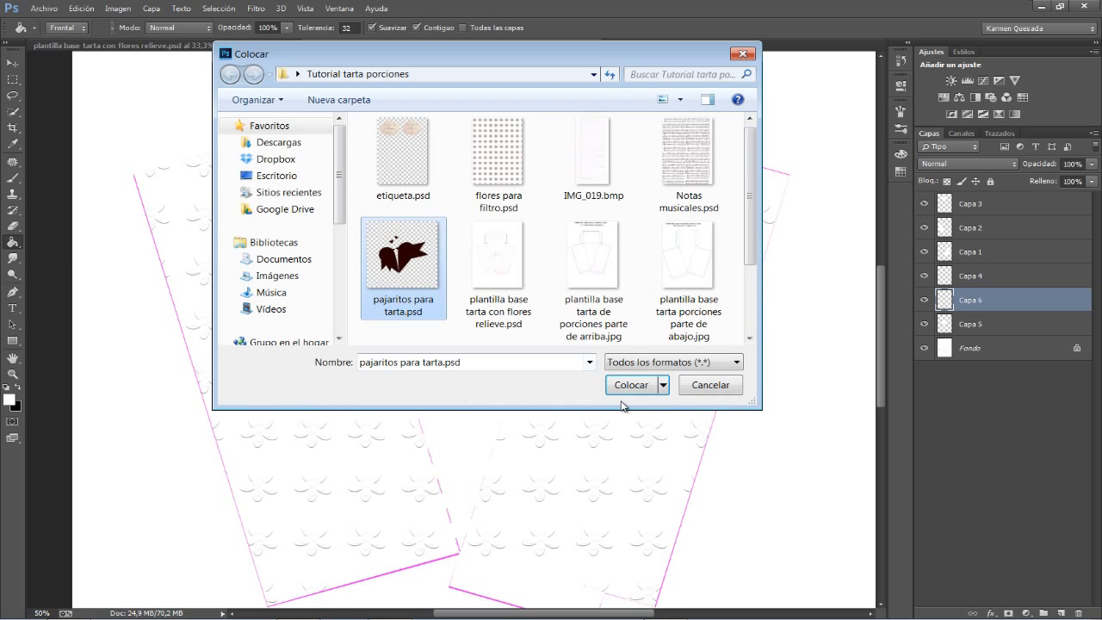
{"action": "left_click", "coordinate": [636, 385]}
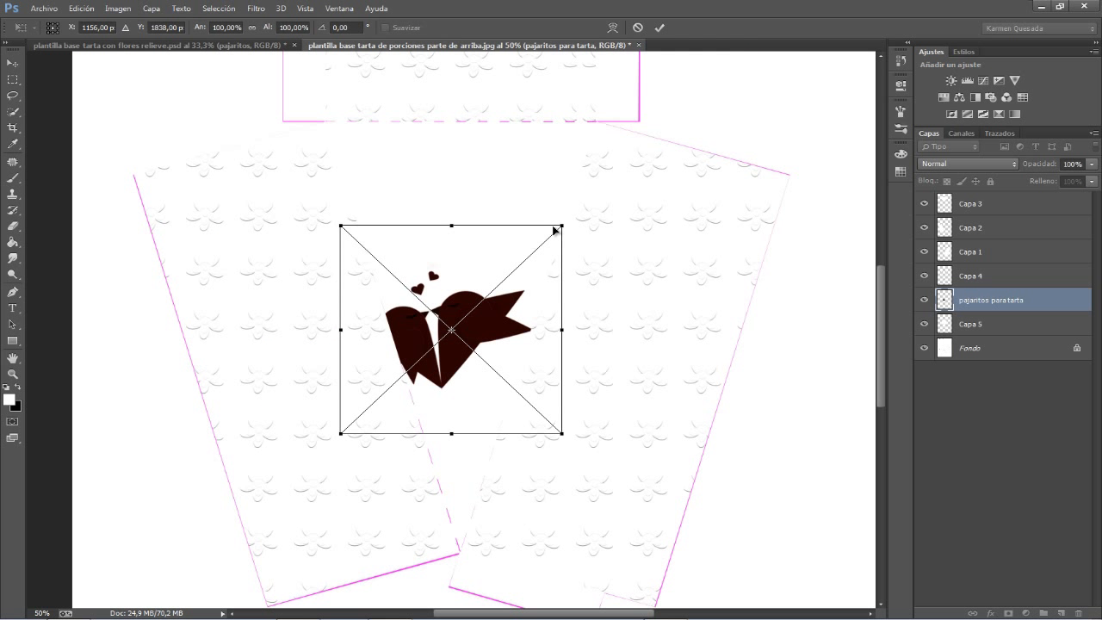
Scale the placed birds down proportionally from their center to roughly half size and commit the transformation
{"action": "key", "text": "shift+alt"}
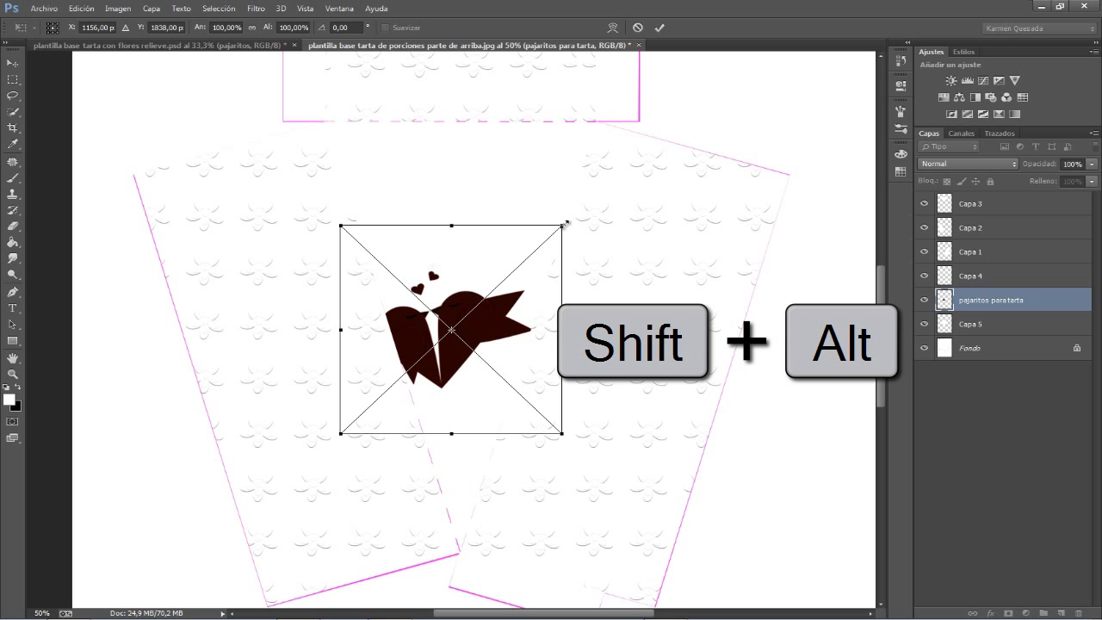
{"action": "left_click_drag", "start_coordinate": [561, 225], "coordinate": [503, 275]}
{"action": "left_click", "coordinate": [660, 28]}
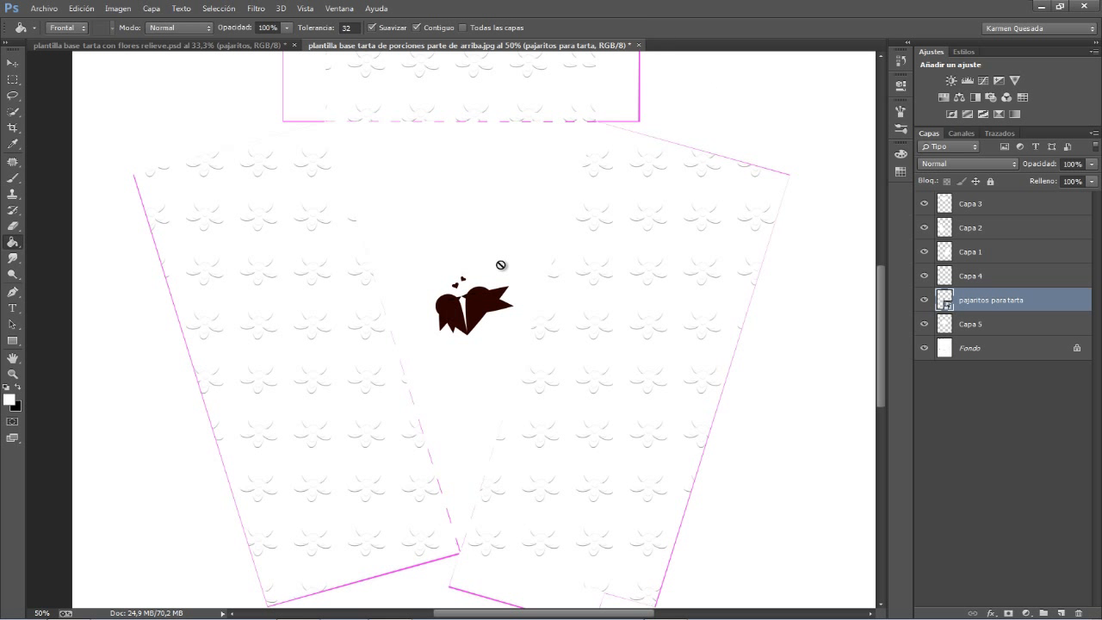
{"action": "left_click", "coordinate": [12, 63]}
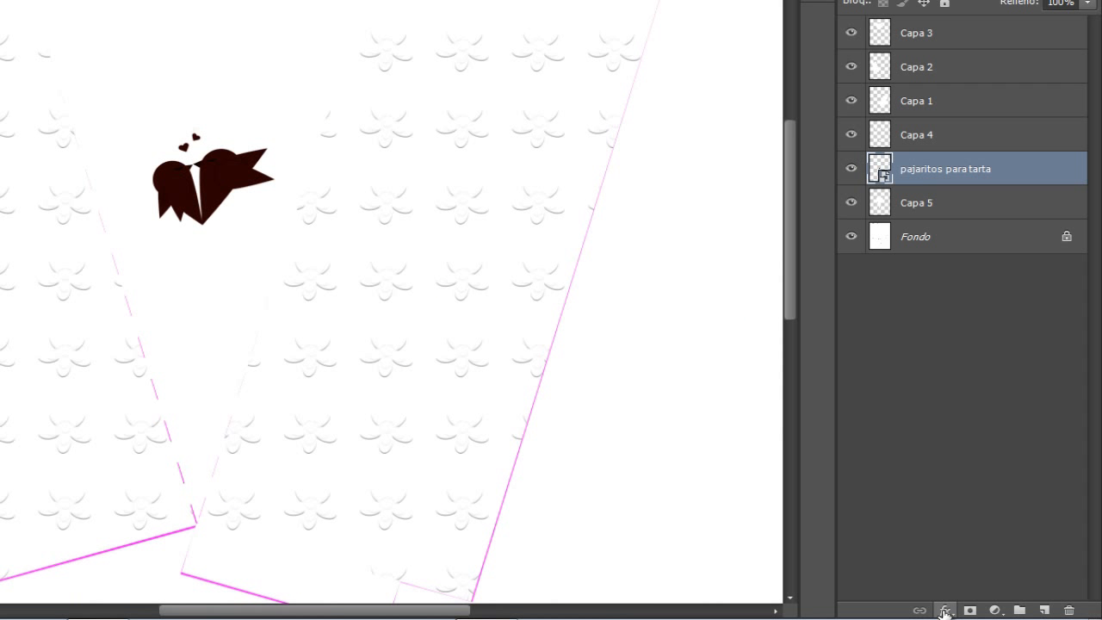
Open the blending options of the birds layer and enable Bisel y relieve with its default settings
{"action": "left_click", "coordinate": [945, 611]}
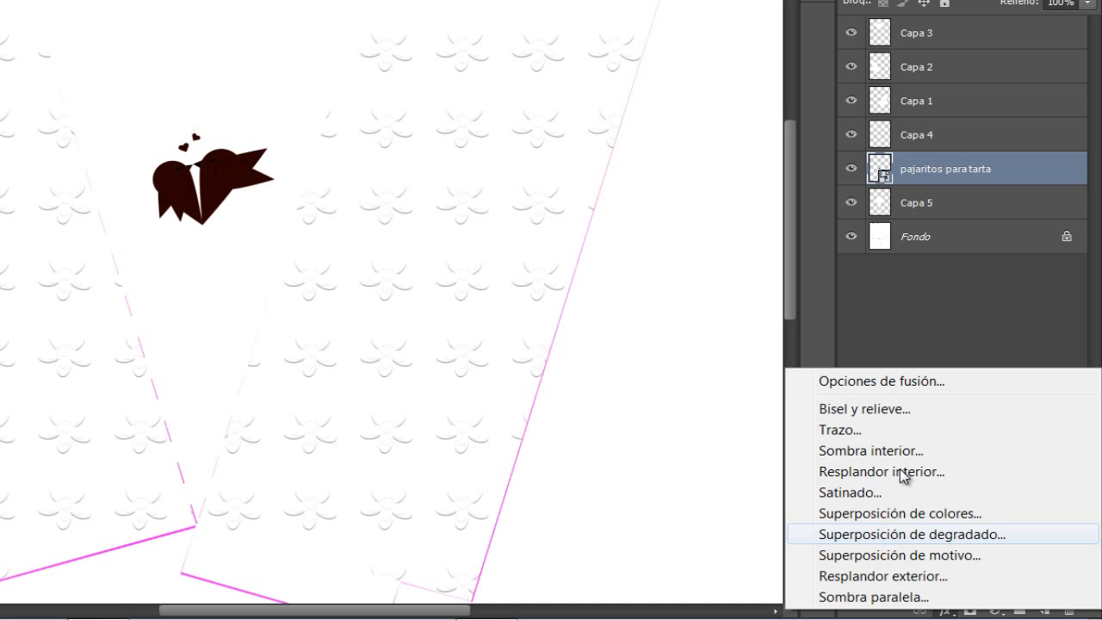
{"action": "left_click", "coordinate": [857, 383]}
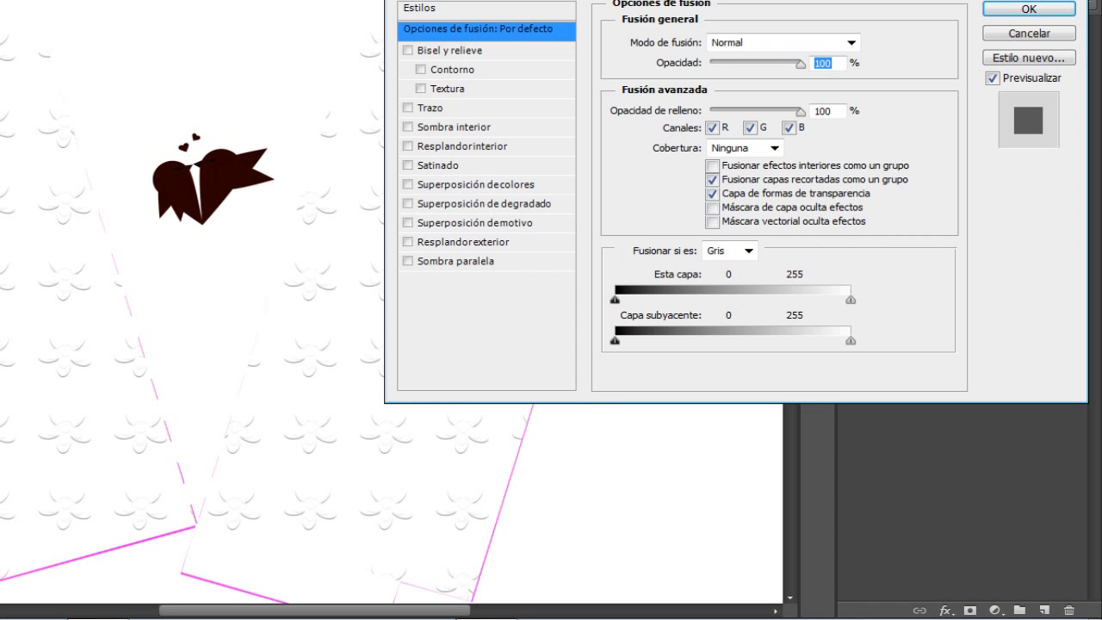
{"action": "left_click_drag", "start_coordinate": [660, 1], "coordinate": [791, 80]}
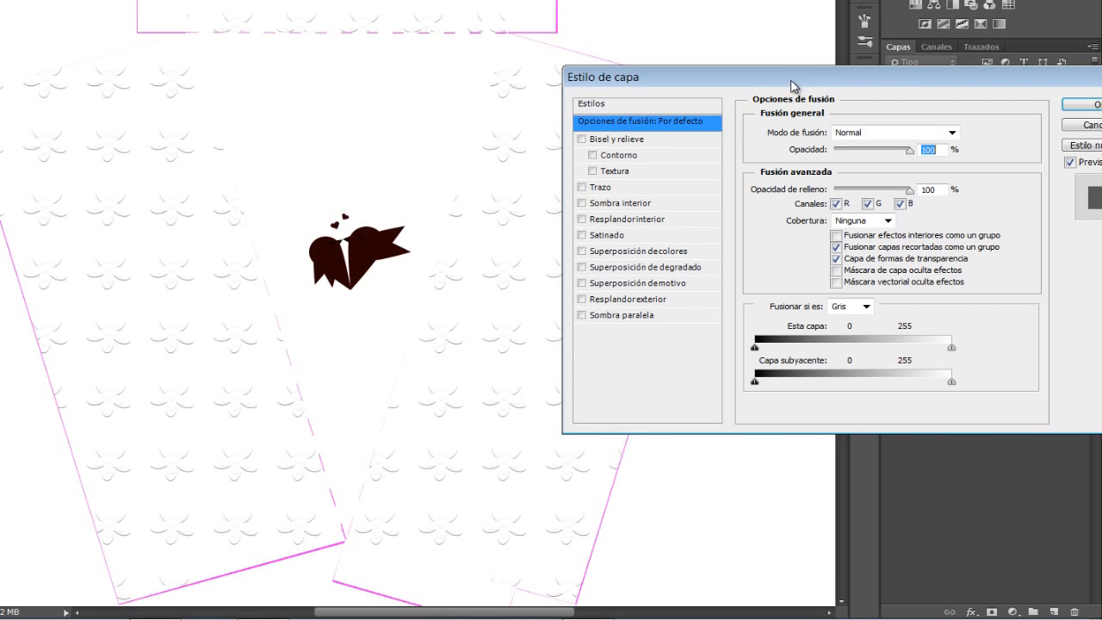
{"action": "left_click", "coordinate": [654, 143]}
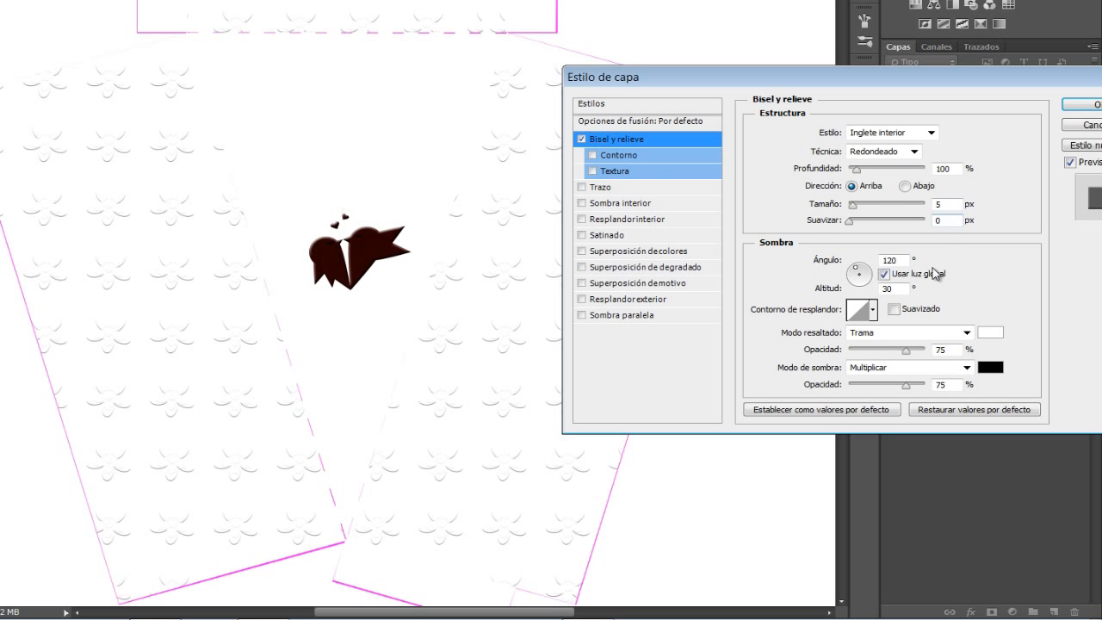
Add Sombra interior at 44% opacity to the birds layer, then lower the layer's fill until only its effects show
{"action": "left_click", "coordinate": [647, 204]}
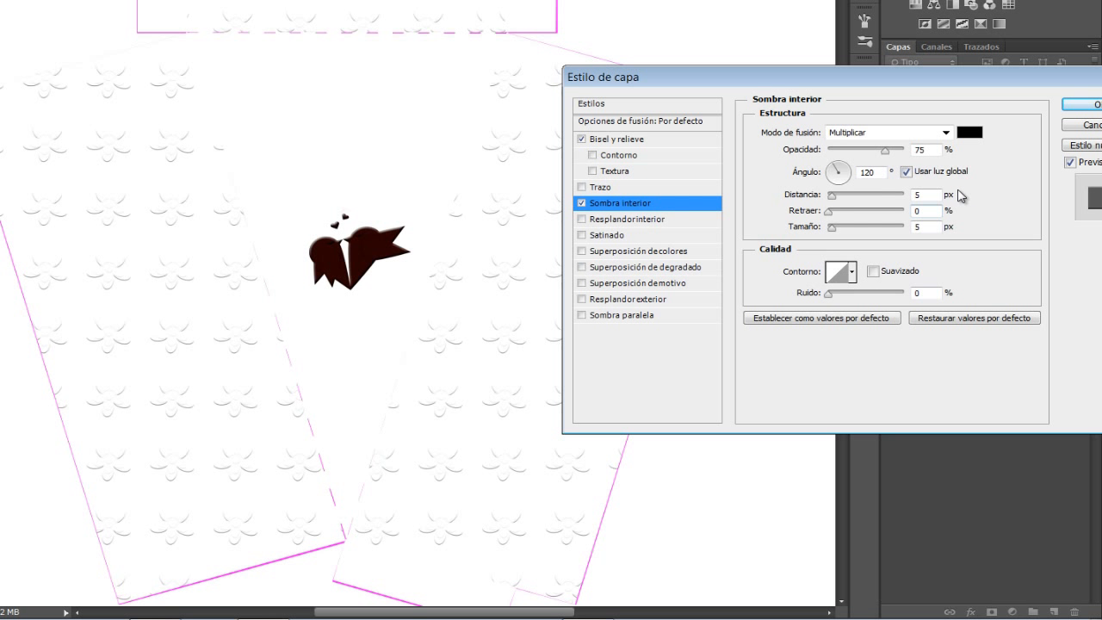
{"action": "double_click", "coordinate": [920, 150]}
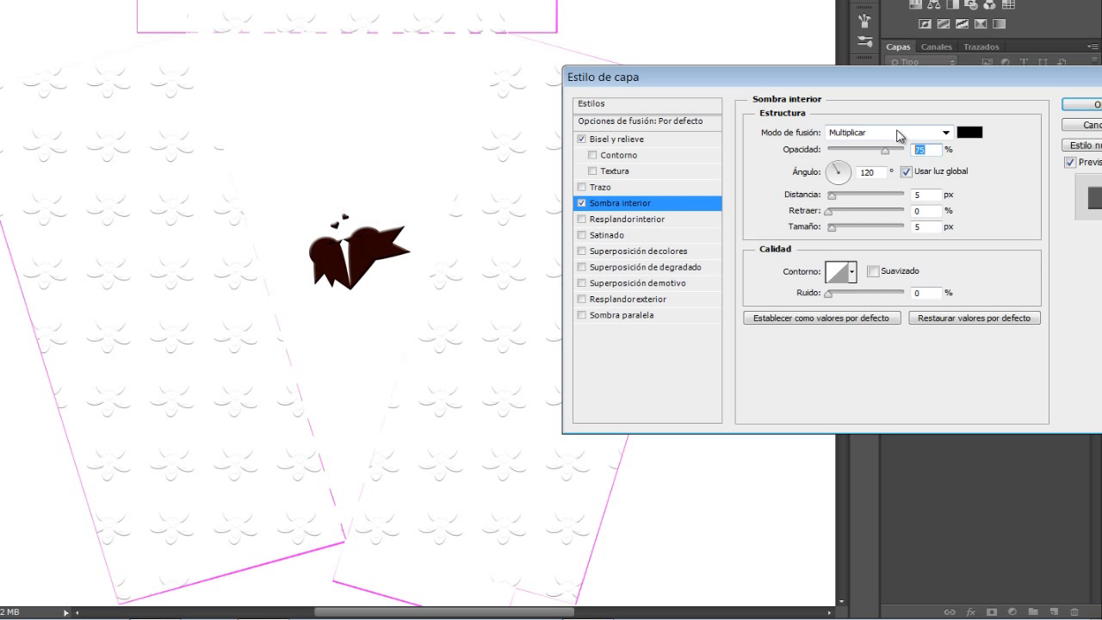
{"action": "type", "text": "44"}
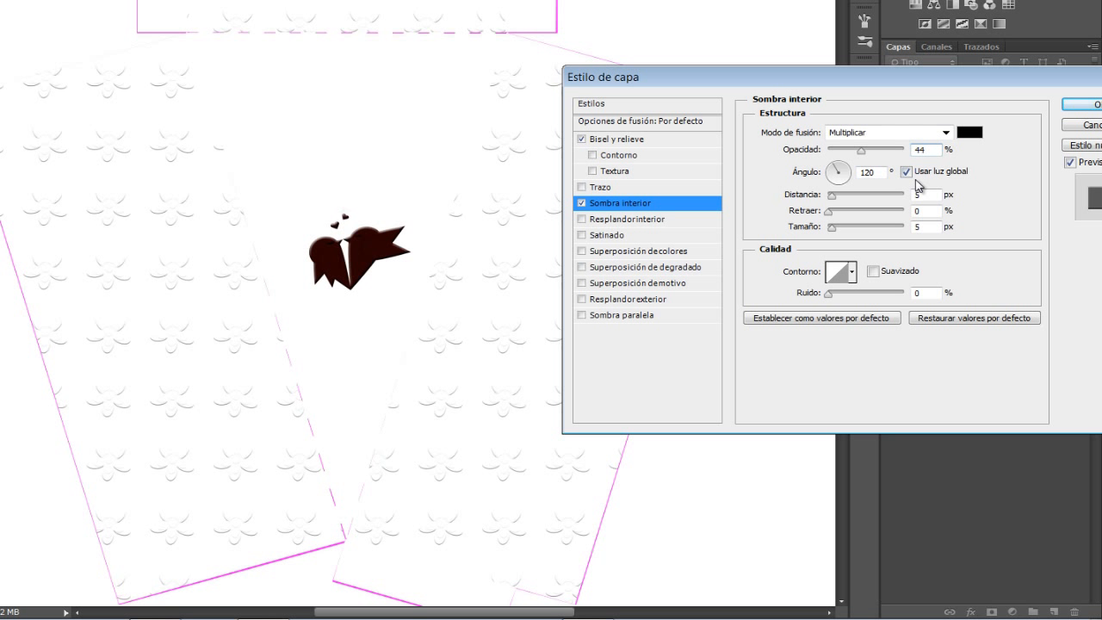
{"action": "left_click", "coordinate": [1093, 104]}
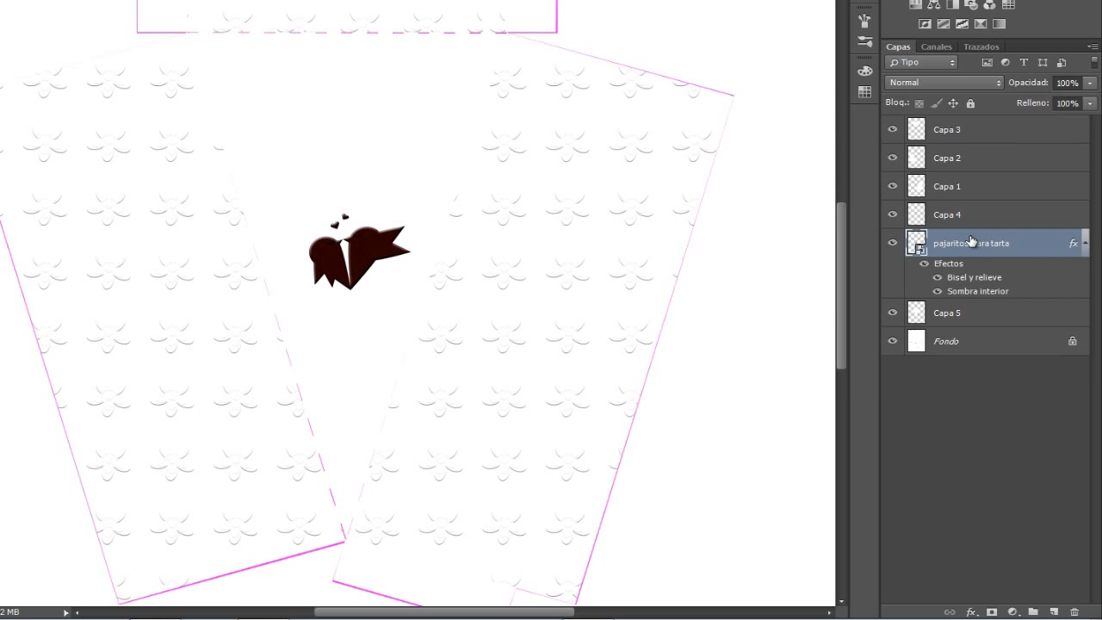
{"action": "left_click_drag", "start_coordinate": [1036, 107], "coordinate": [763, 114]}
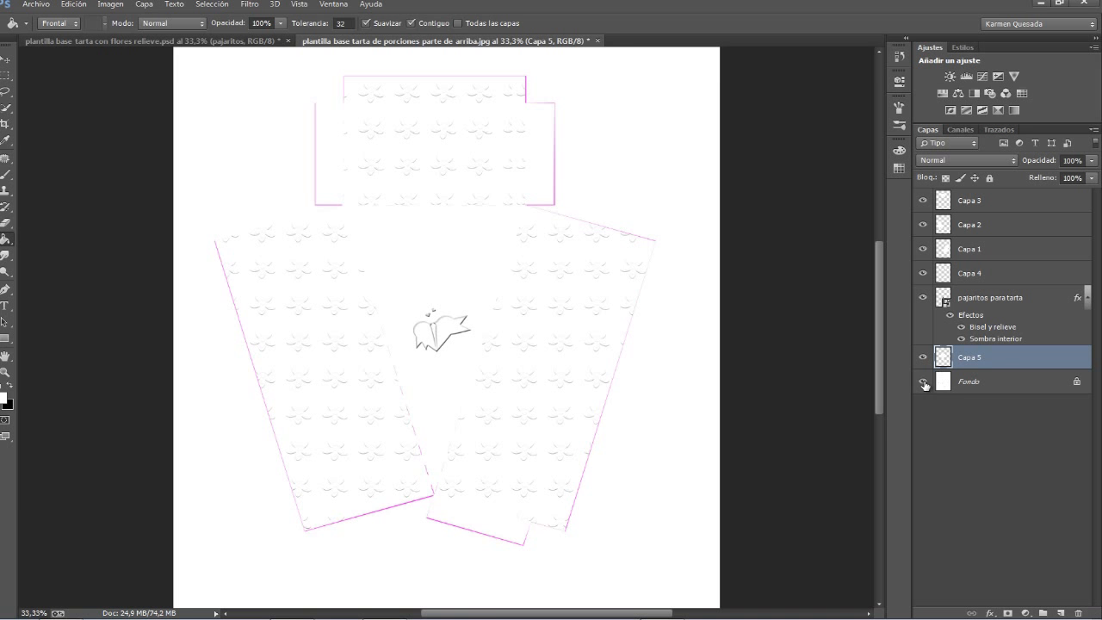
Hide the Fondo layer and examine the template's white fills and embossed birds at 33.3% and 50% zoom
{"action": "left_click", "coordinate": [923, 382]}
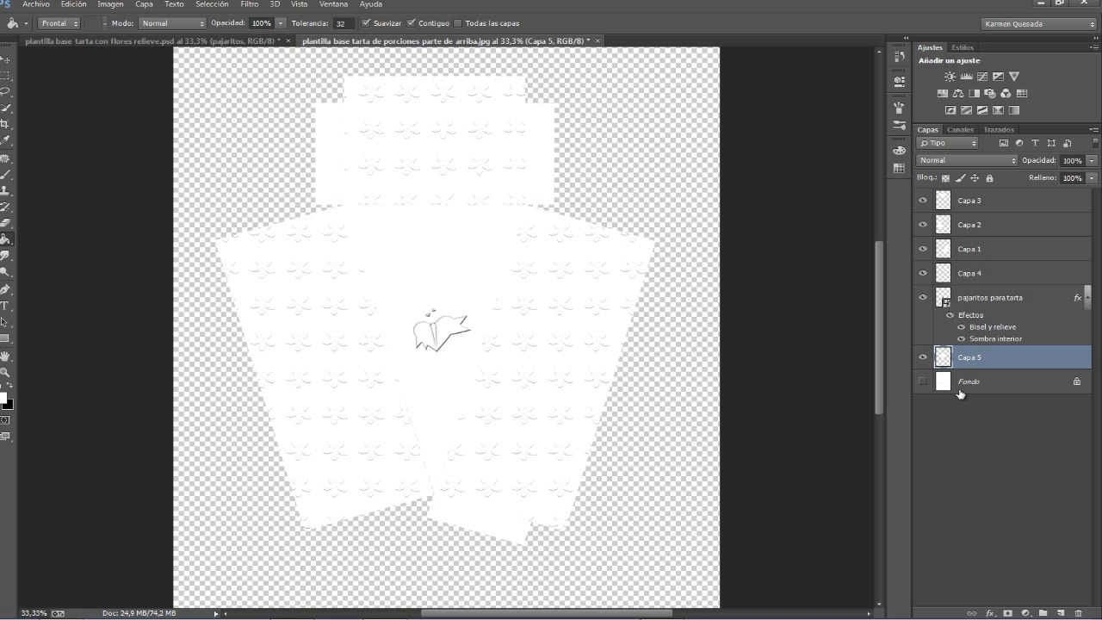
{"action": "key", "text": "ctrl+plus"}
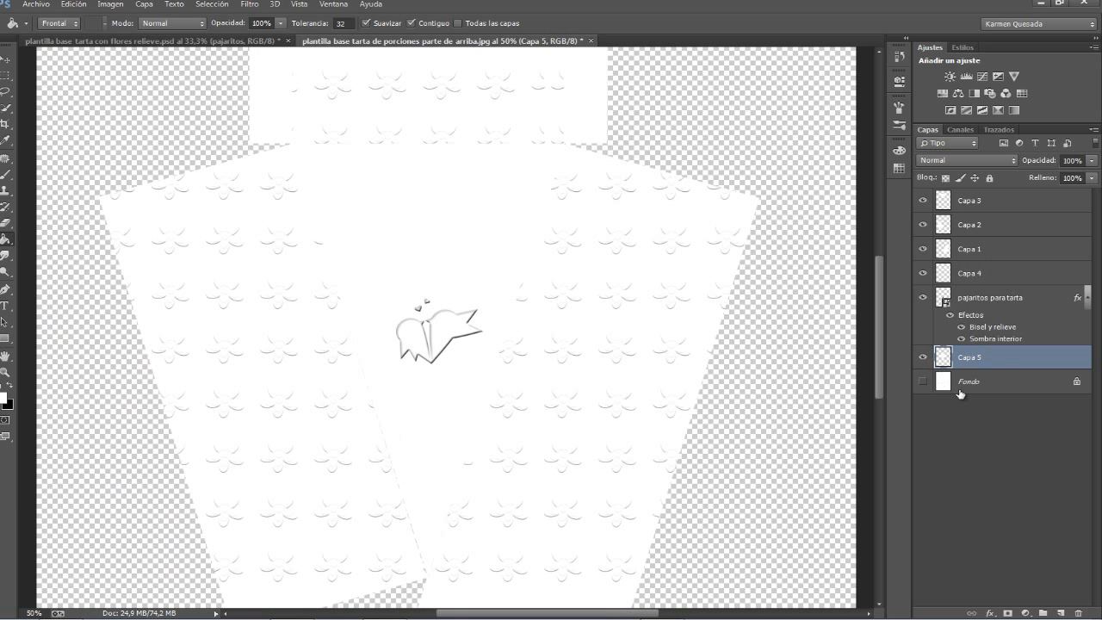
{"action": "key", "text": "ctrl+minus"}
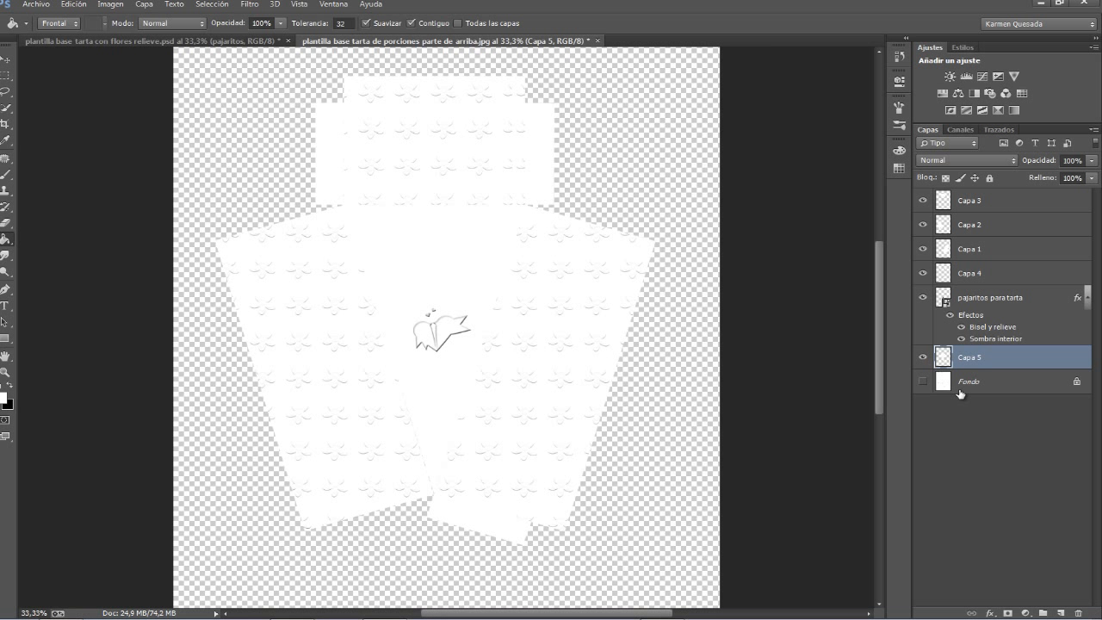
{"action": "key", "text": "ctrl+plus"}
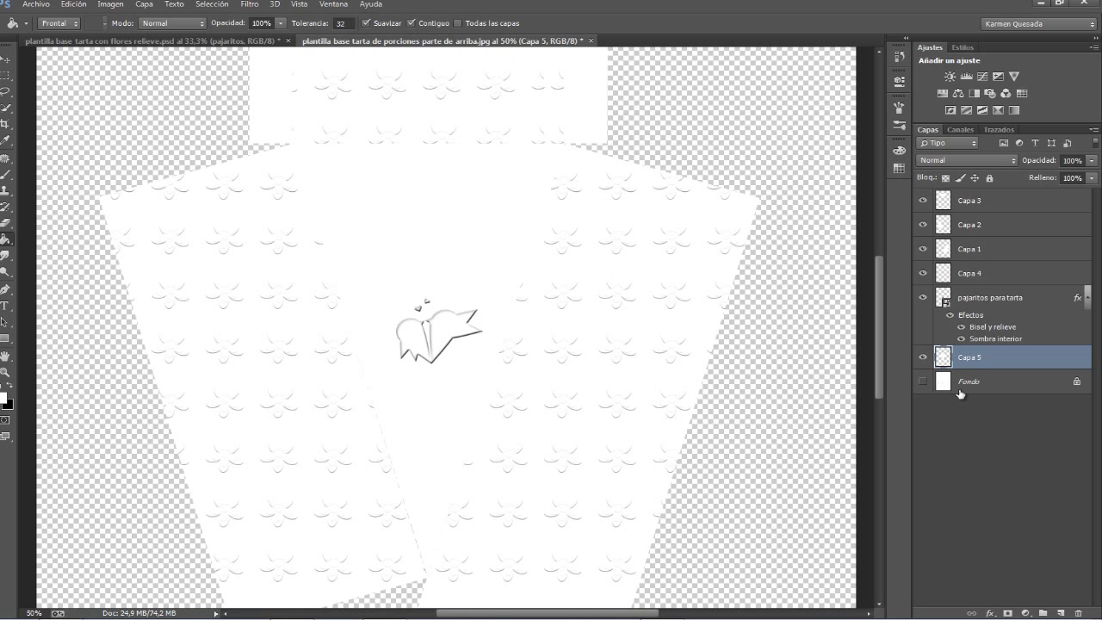
{"action": "key", "text": "ctrl+minus"}
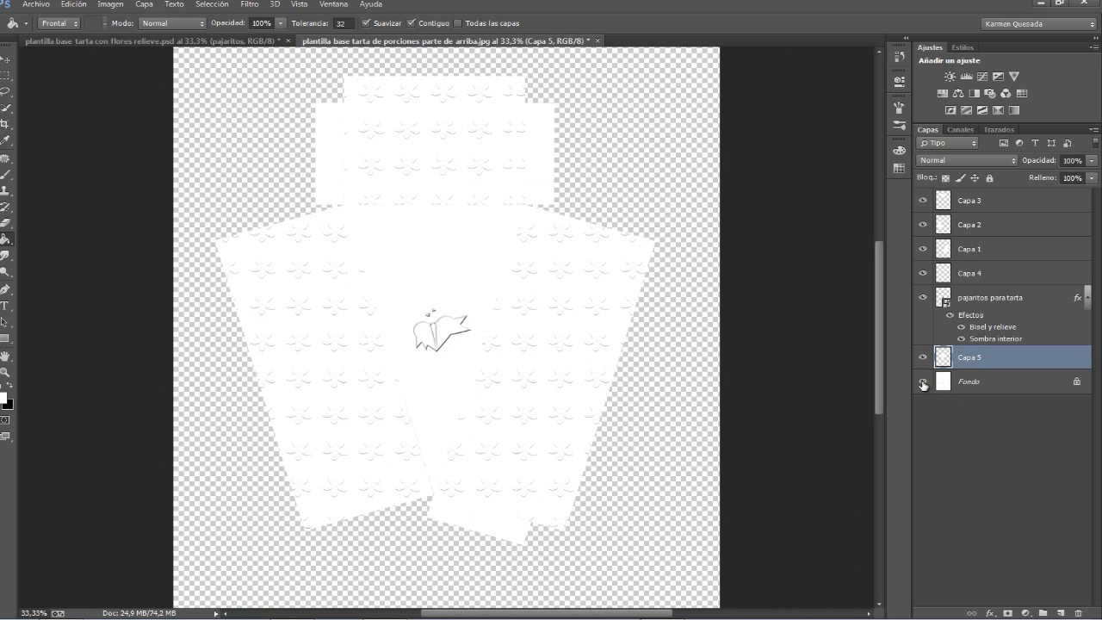
Show the Fondo layer again and save the document in Photoshop format as Plantilla flores, accepting the format options
{"action": "left_click", "coordinate": [924, 385]}
{"action": "left_click", "coordinate": [36, 4]}
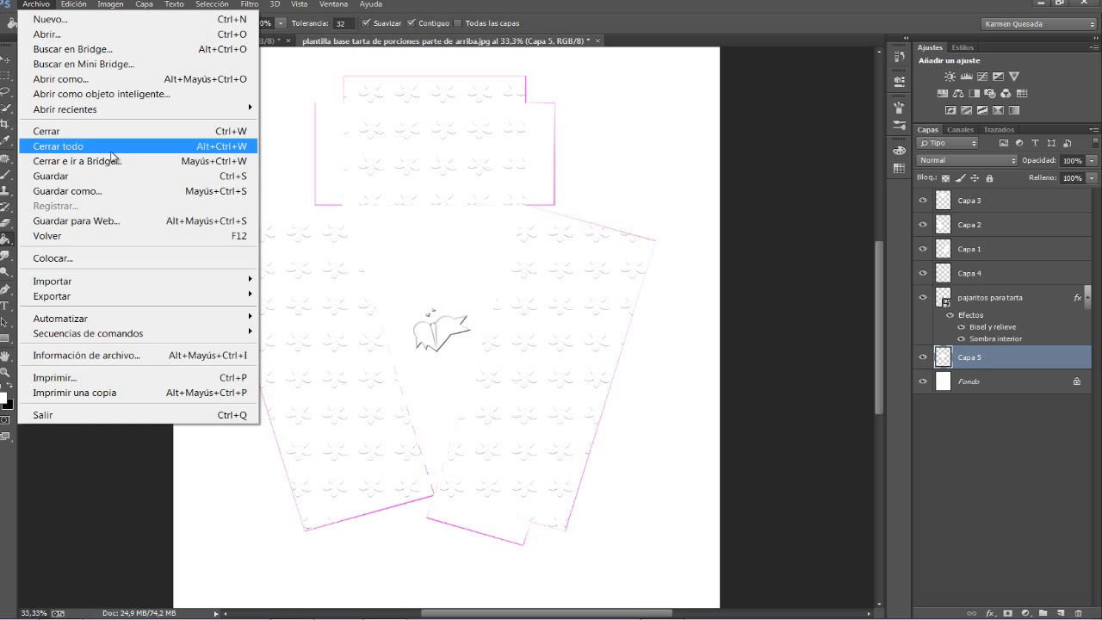
{"action": "left_click", "coordinate": [69, 191]}
{"action": "key", "text": "BackSpace"}
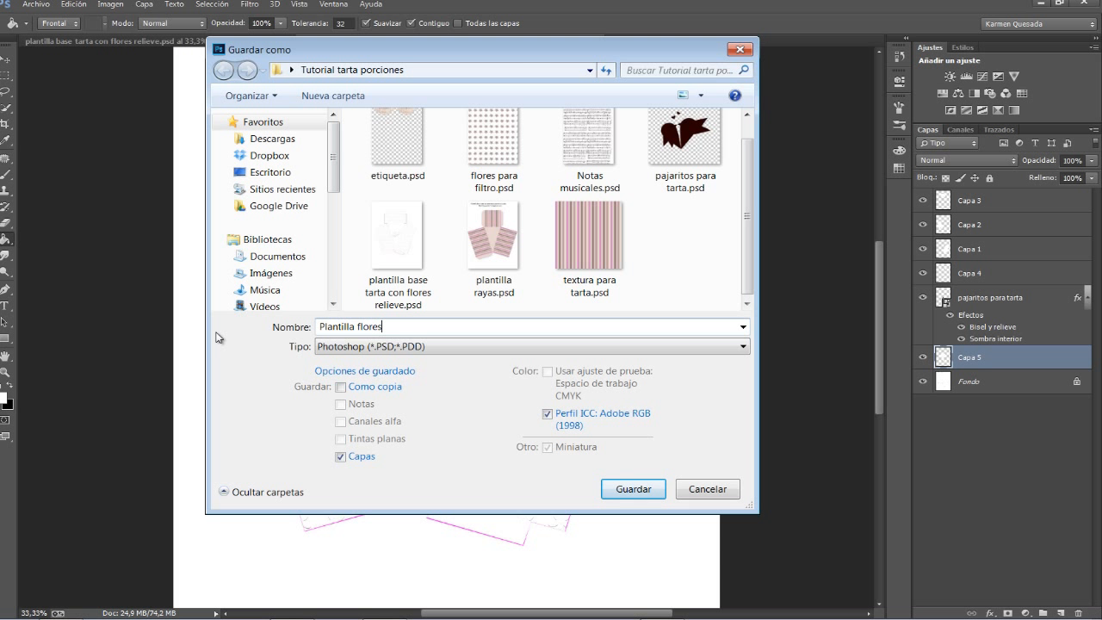
{"action": "left_click", "coordinate": [618, 493]}
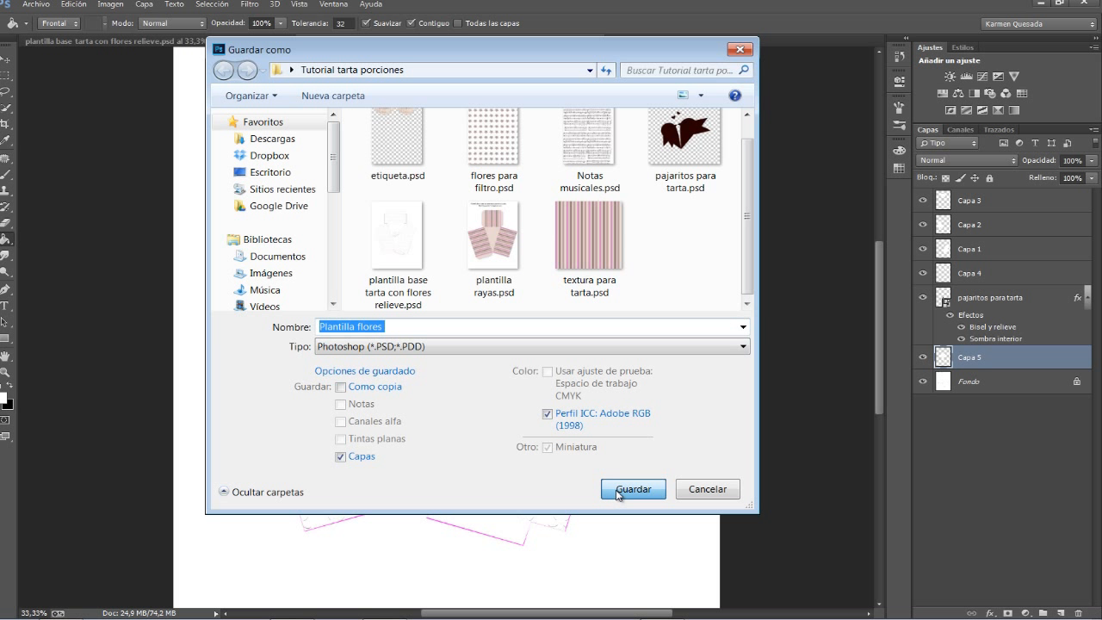
{"action": "left_click", "coordinate": [709, 192]}
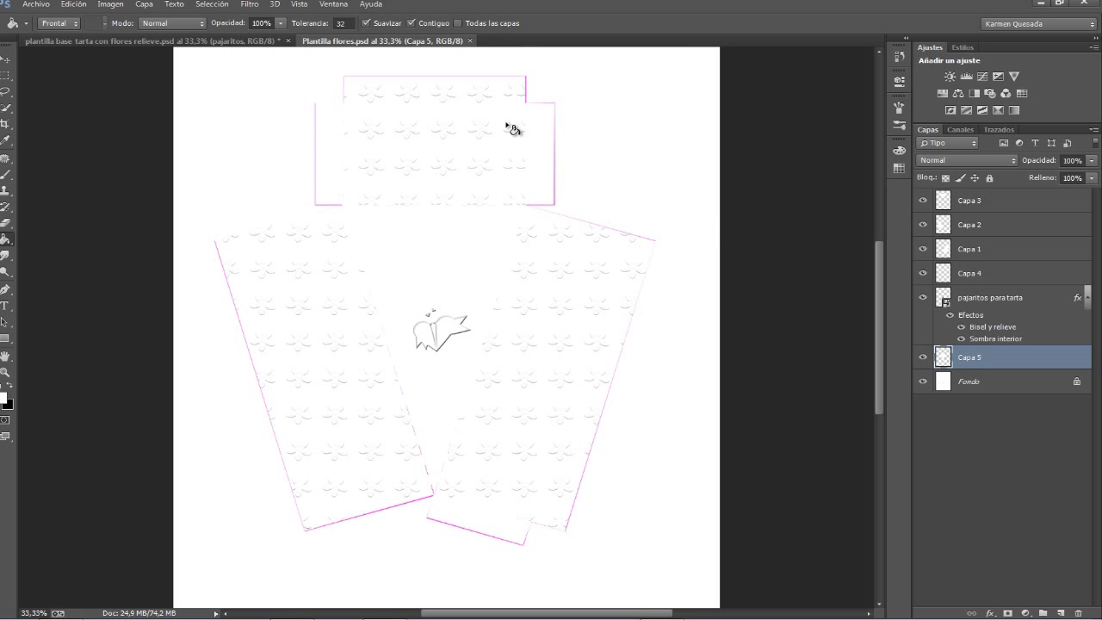
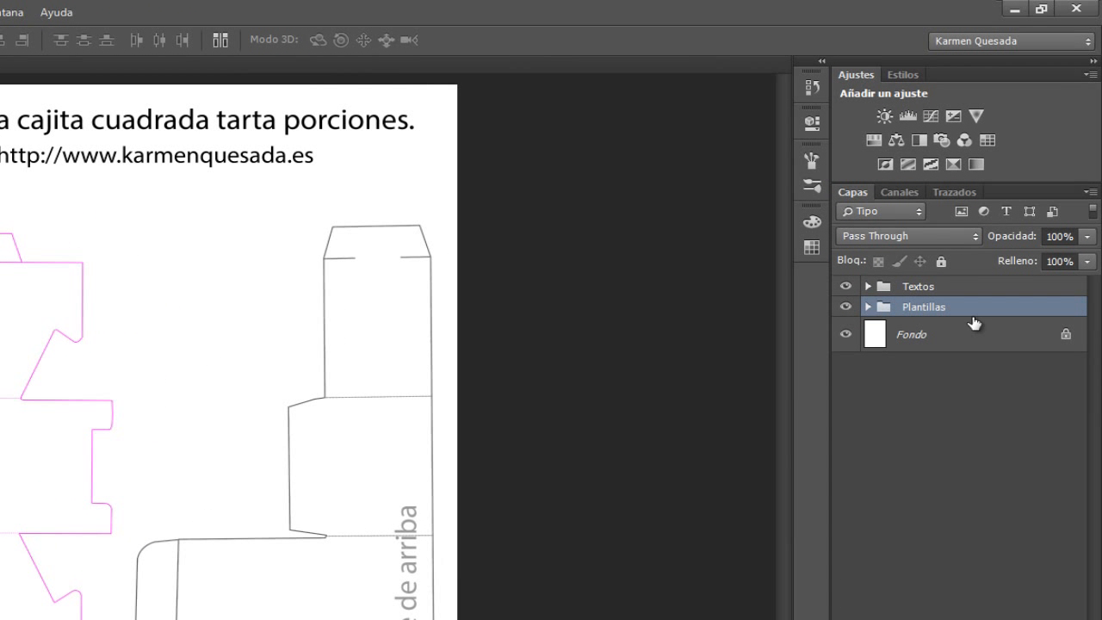
Hide the Textos group and duplicate the plantilla abajo layer inside the Plantillas group
{"action": "left_click", "coordinate": [866, 306]}
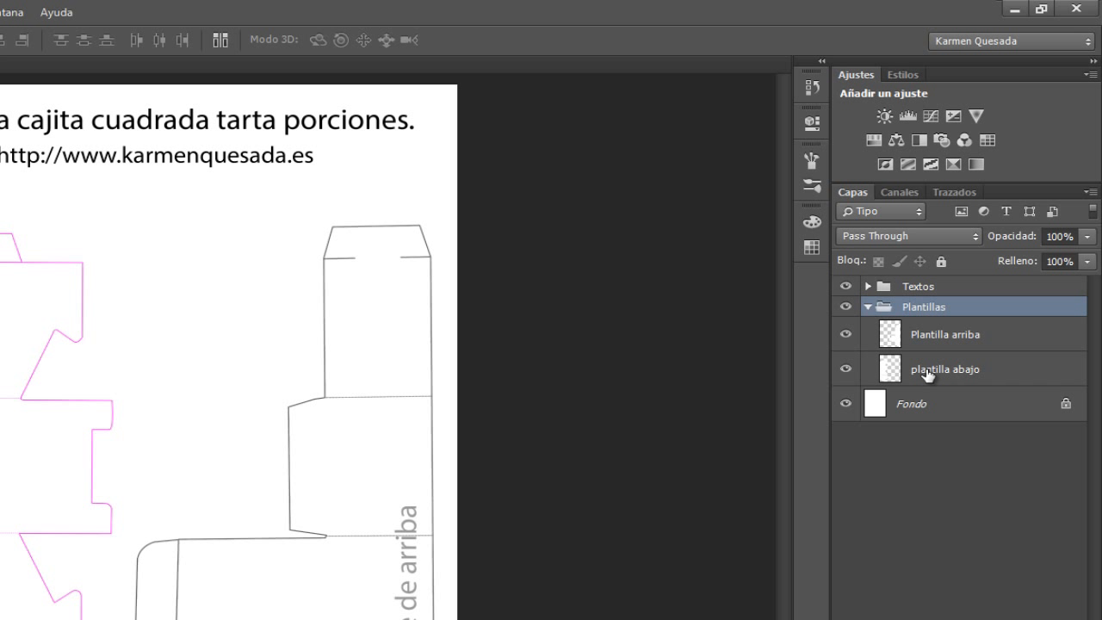
{"action": "left_click", "coordinate": [845, 337]}
{"action": "left_click", "coordinate": [845, 338]}
{"action": "left_click", "coordinate": [846, 369]}
{"action": "left_click", "coordinate": [845, 369]}
{"action": "left_click", "coordinate": [845, 288]}
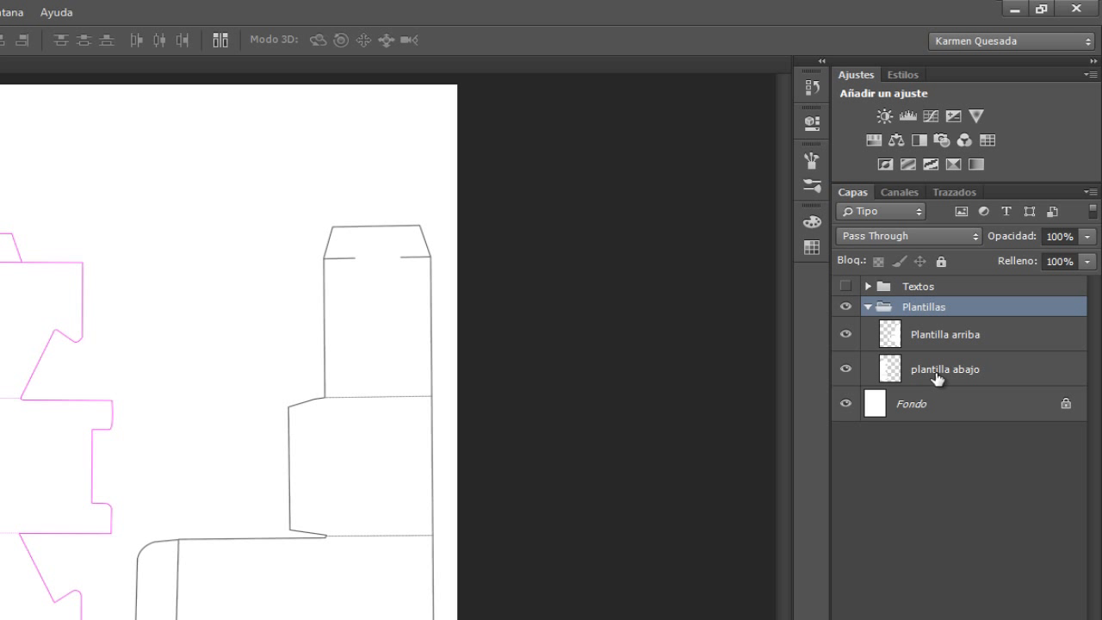
{"action": "left_click", "coordinate": [937, 378]}
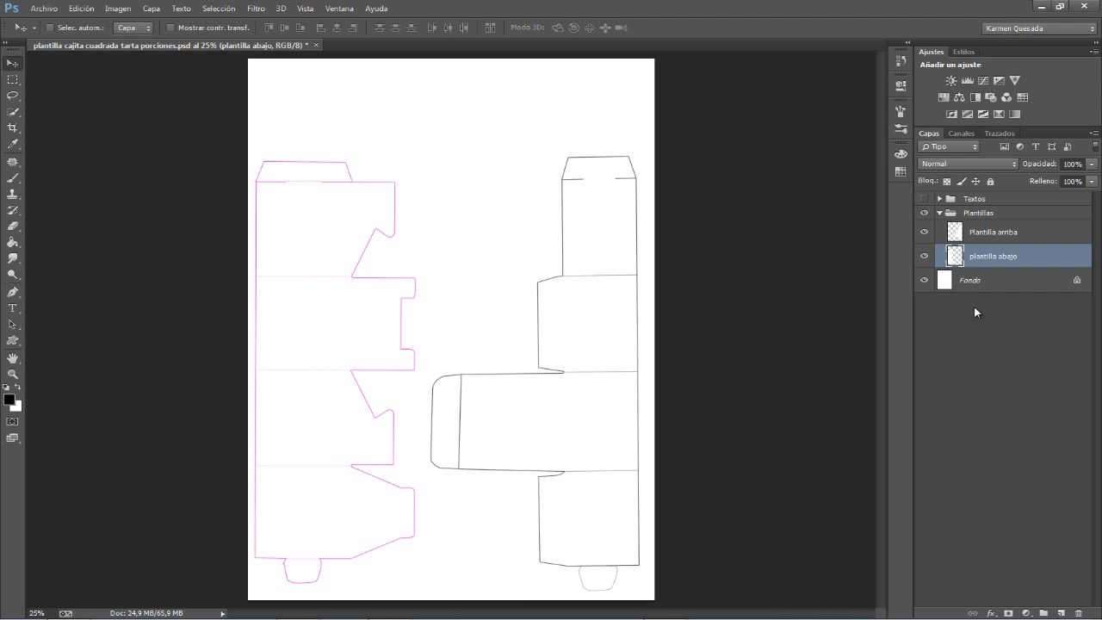
{"action": "left_click_drag", "start_coordinate": [994, 258], "coordinate": [1060, 613]}
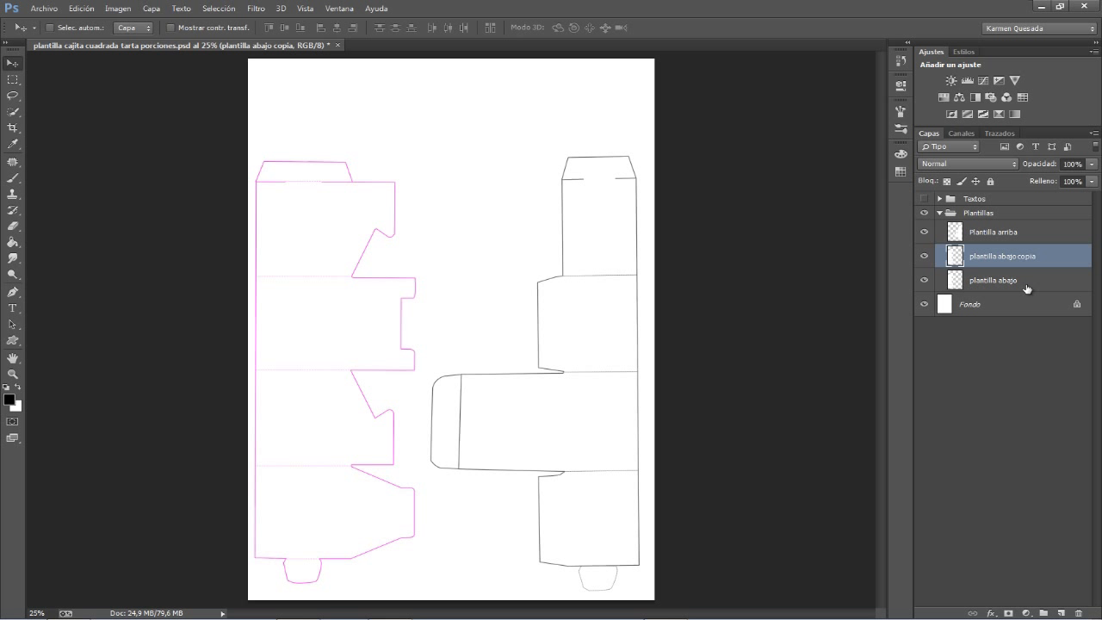
Place the image textura para tarta.jpg directly above the plantilla abajo copia layer
{"action": "left_click", "coordinate": [39, 12]}
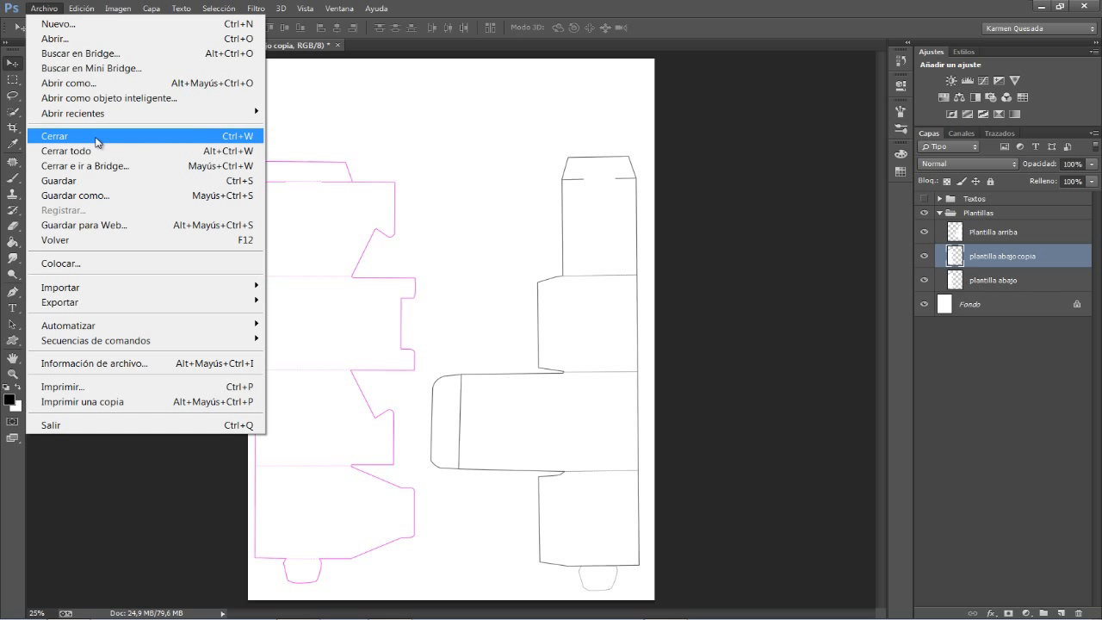
{"action": "left_click", "coordinate": [86, 263]}
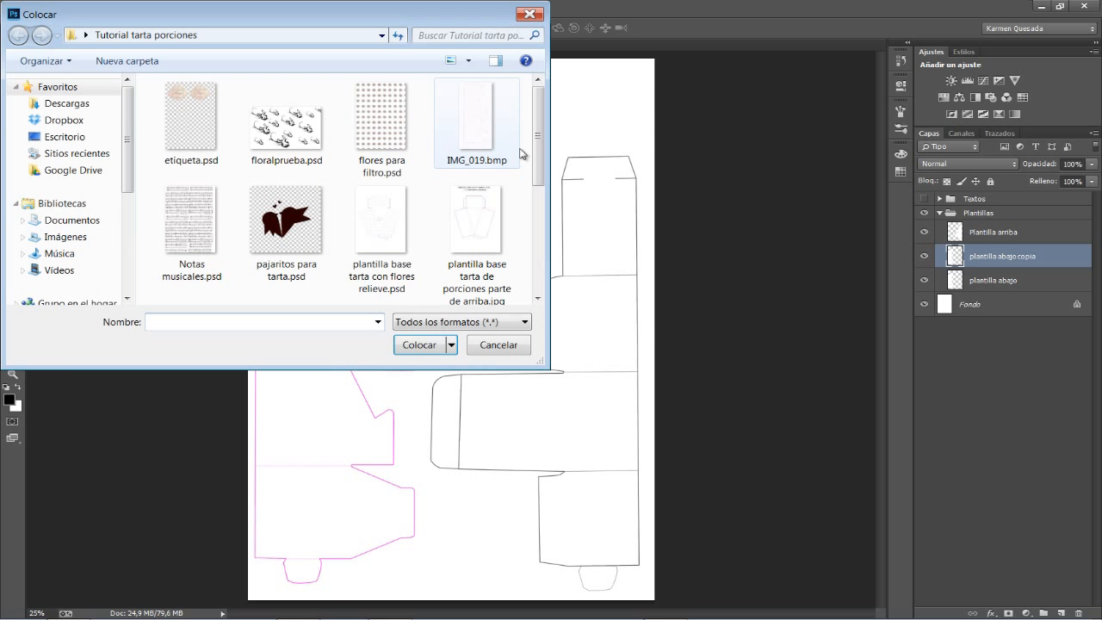
{"action": "scroll", "coordinate": [539, 142], "scroll_direction": "down", "scroll_amount": 3}
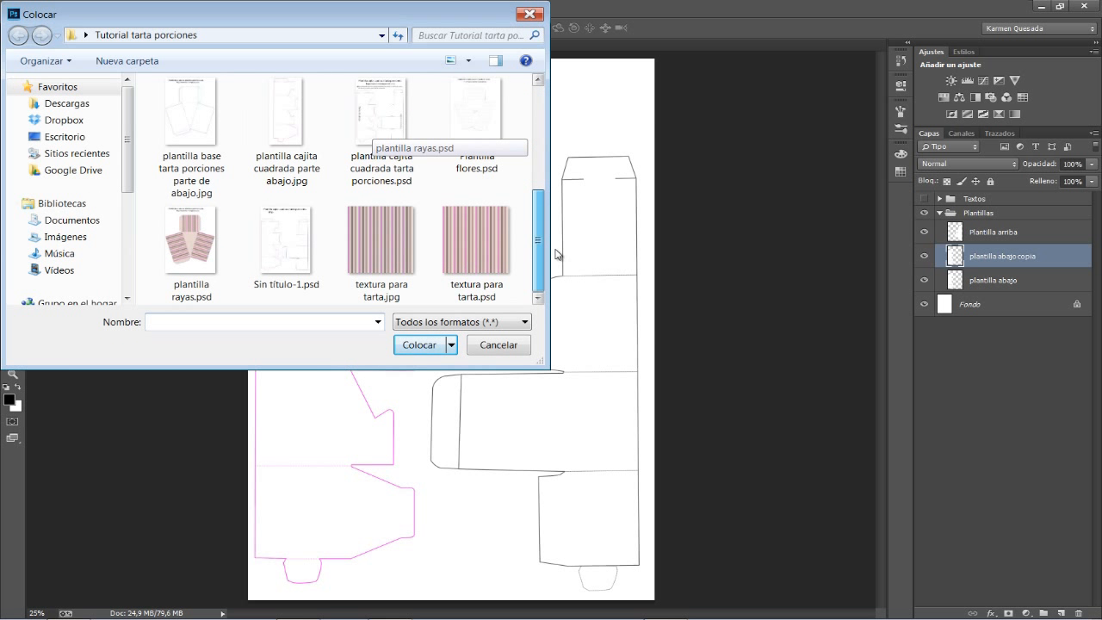
{"action": "left_click", "coordinate": [399, 248]}
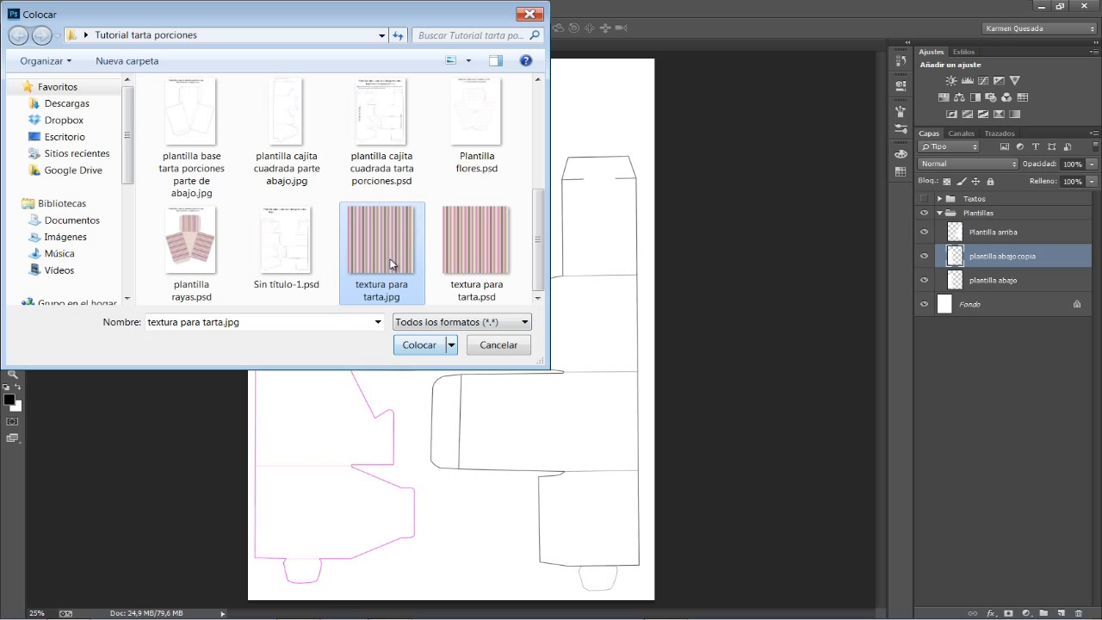
{"action": "left_click", "coordinate": [419, 345]}
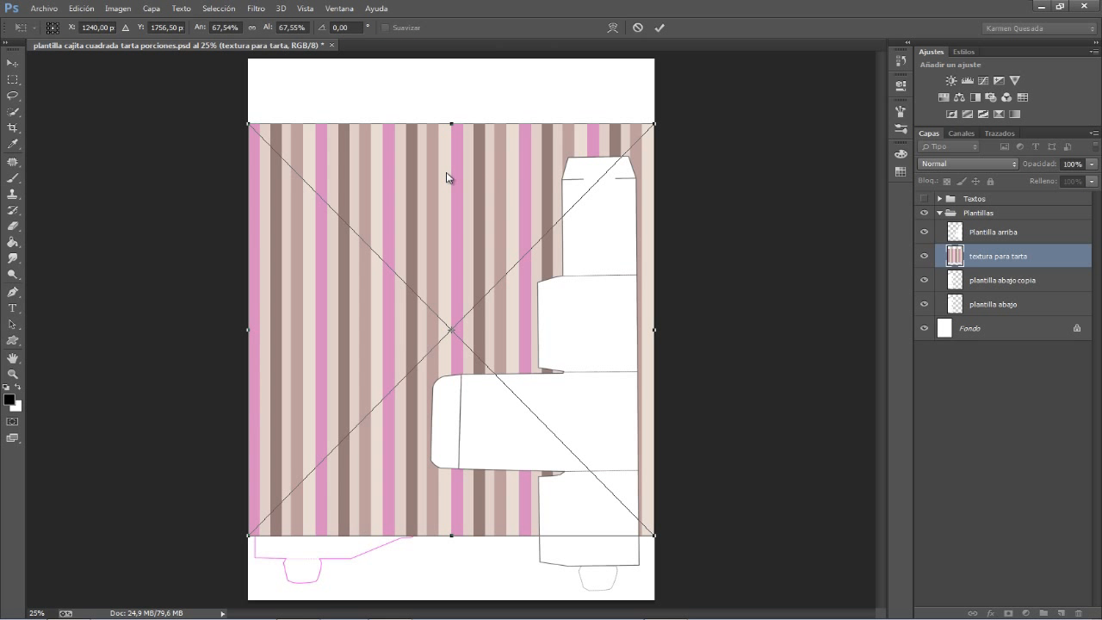
Rotate the placed striped texture 90° clockwise, move it down over the pink template's main panels and commit the placement
{"action": "right_click", "coordinate": [446, 177]}
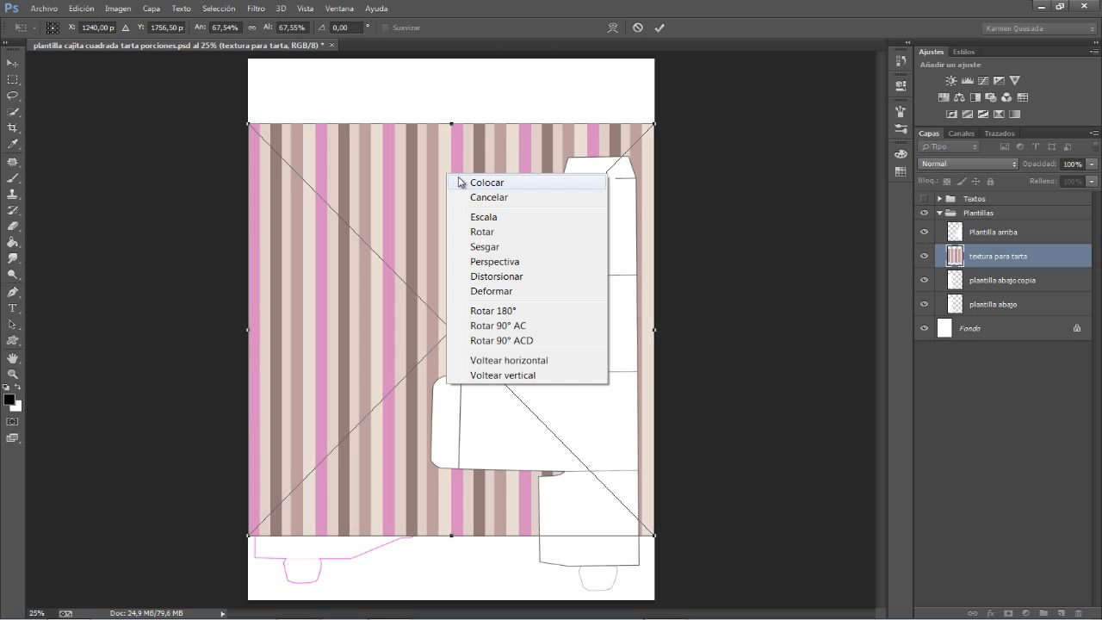
{"action": "left_click", "coordinate": [493, 326]}
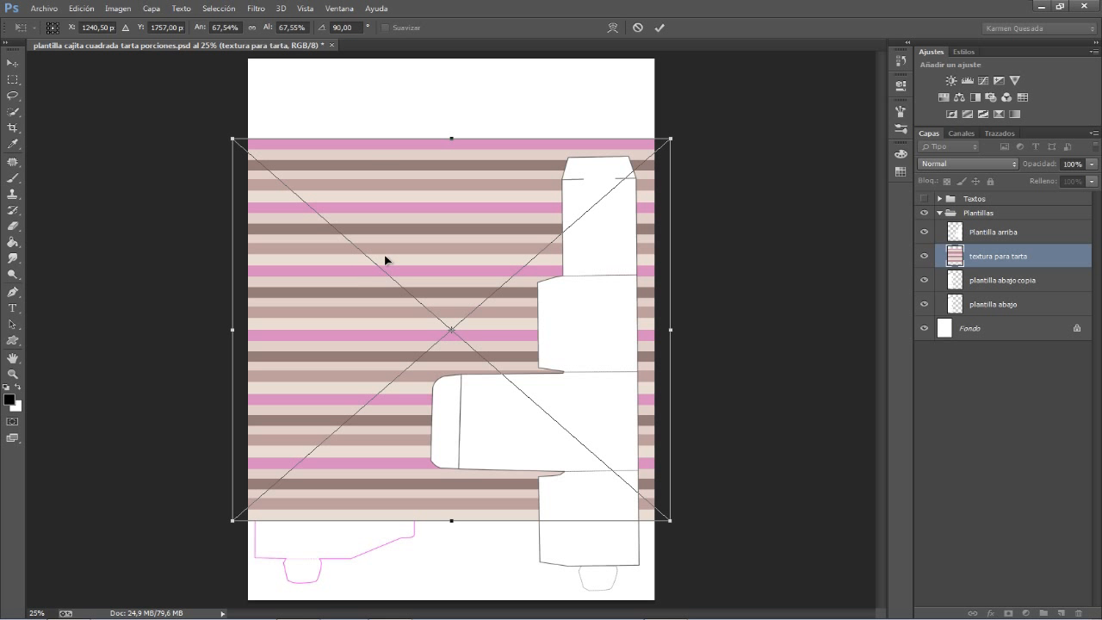
{"action": "left_click_drag", "start_coordinate": [439, 192], "coordinate": [438, 235]}
{"action": "left_click", "coordinate": [660, 28]}
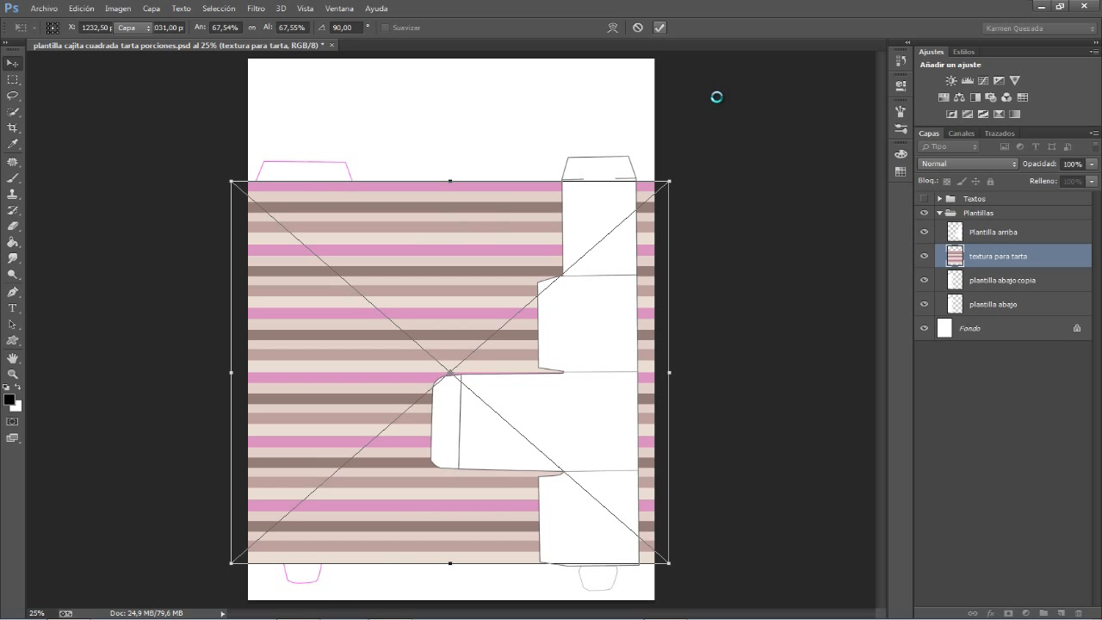
Lower the striped texture's opacity to 53% to check its fit over the template, and restore it to 100%
{"action": "left_click", "coordinate": [1071, 164]}
{"action": "type", "text": "53"}
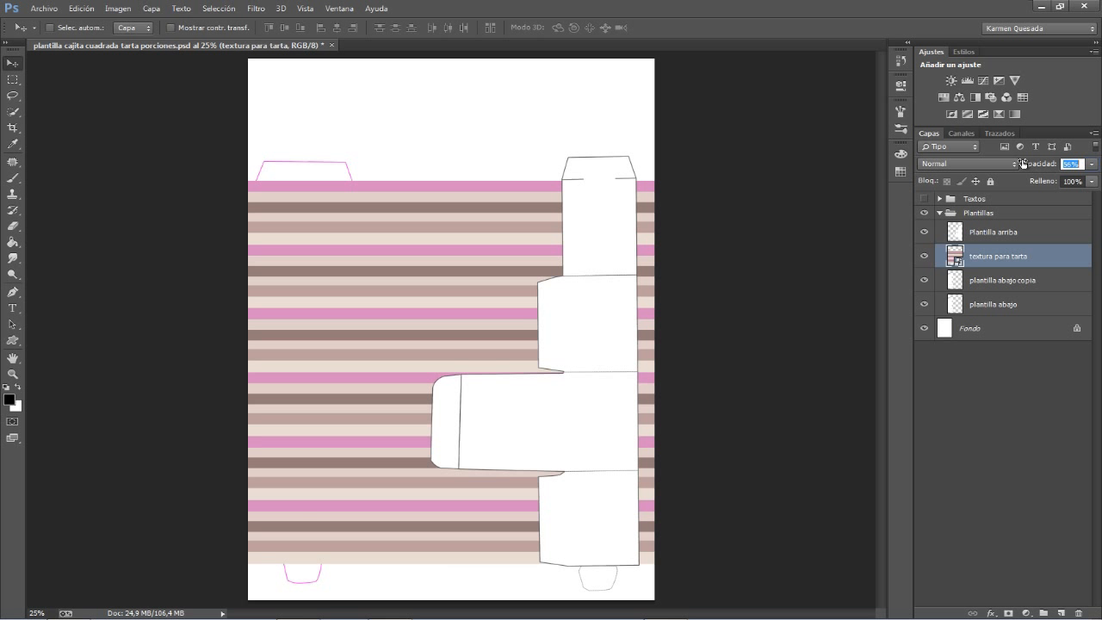
{"action": "key", "text": "Return"}
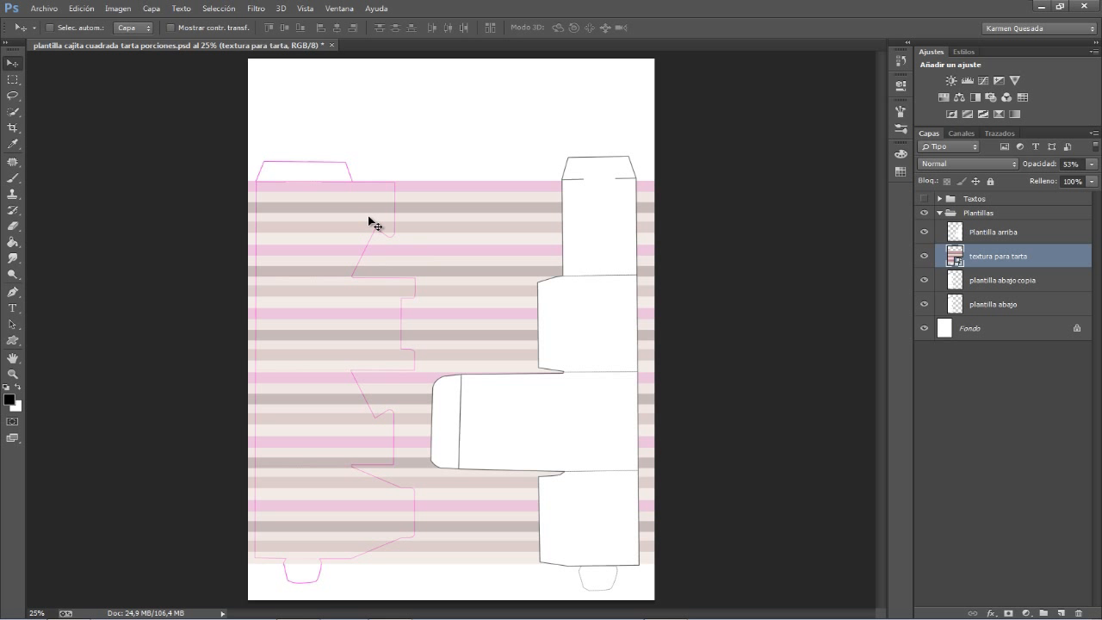
{"action": "left_click_drag", "start_coordinate": [1033, 169], "coordinate": [1100, 181]}
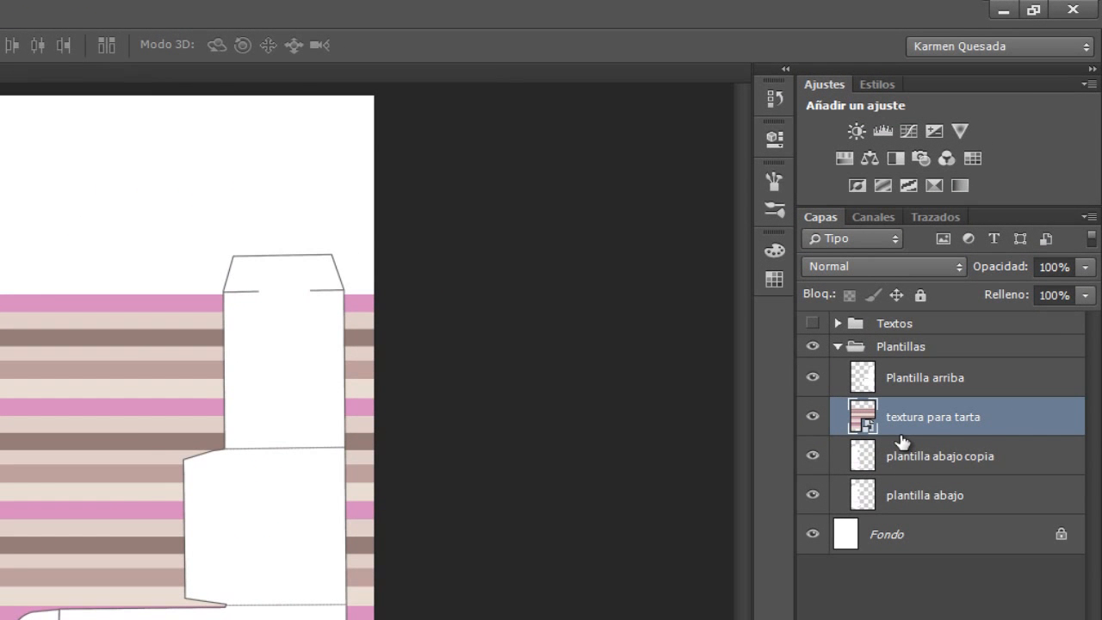
Clip the textura para tarta layer to the plantilla abajo copia layer below it
{"action": "key", "text": "alt"}
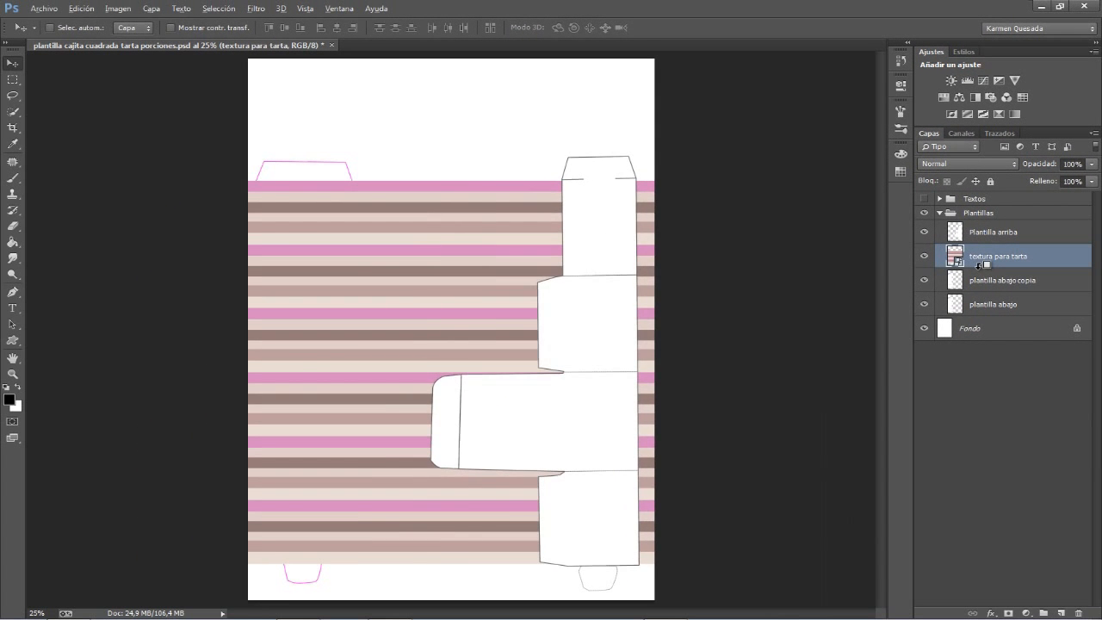
{"action": "left_click", "coordinate": [917, 400], "text": "alt"}
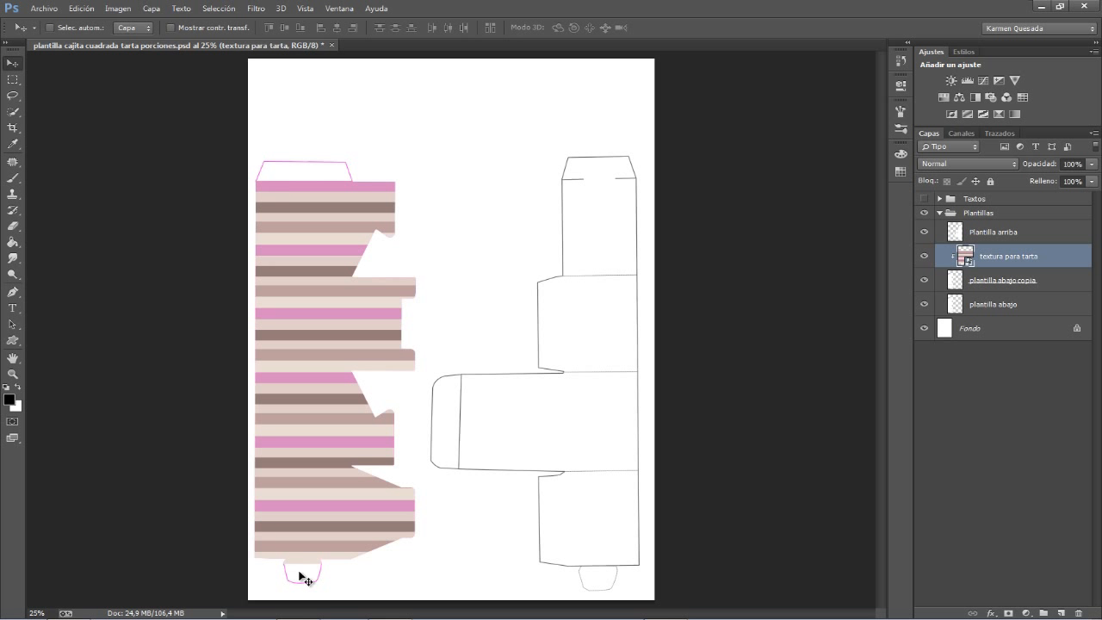
Set the foreground color to a light beige sampled from the texture's stripes and slightly lightened
{"action": "left_click", "coordinate": [9, 400]}
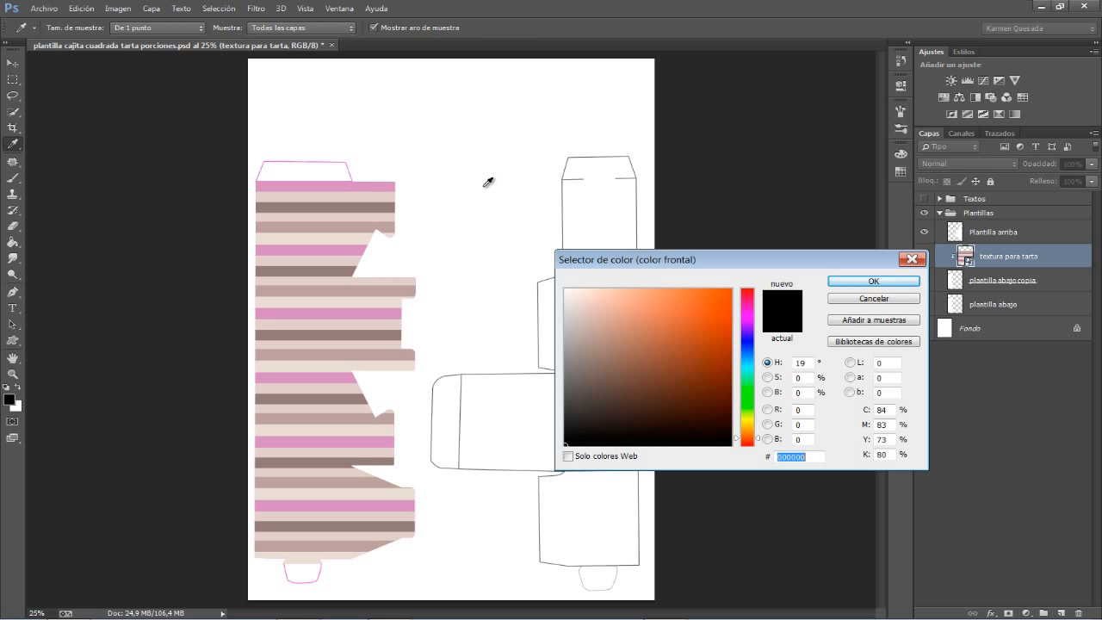
{"action": "left_click", "coordinate": [328, 195]}
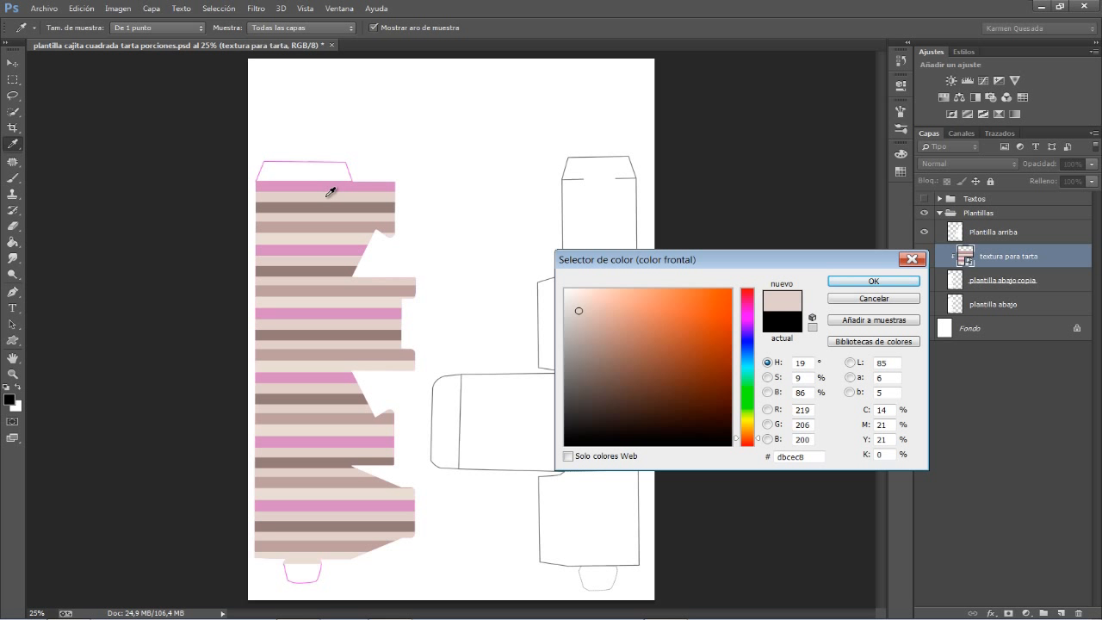
{"action": "left_click", "coordinate": [580, 307]}
{"action": "left_click", "coordinate": [873, 281]}
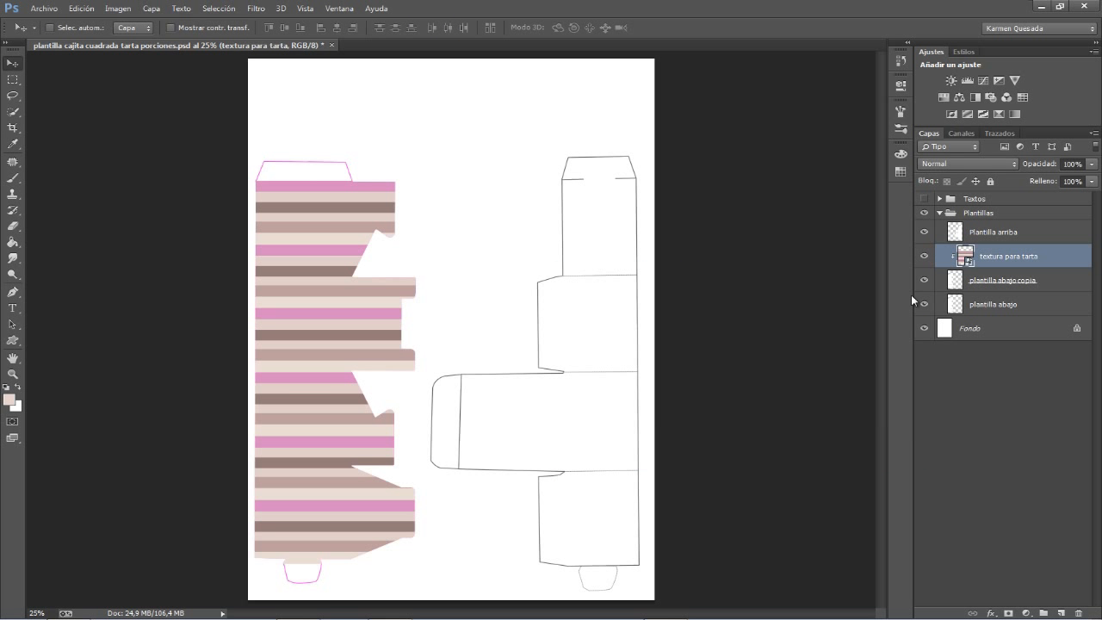
Fill the top flap and the bottom tab of the striped template with the beige color on the plantilla abajo copia layer
{"action": "left_click", "coordinate": [1001, 288]}
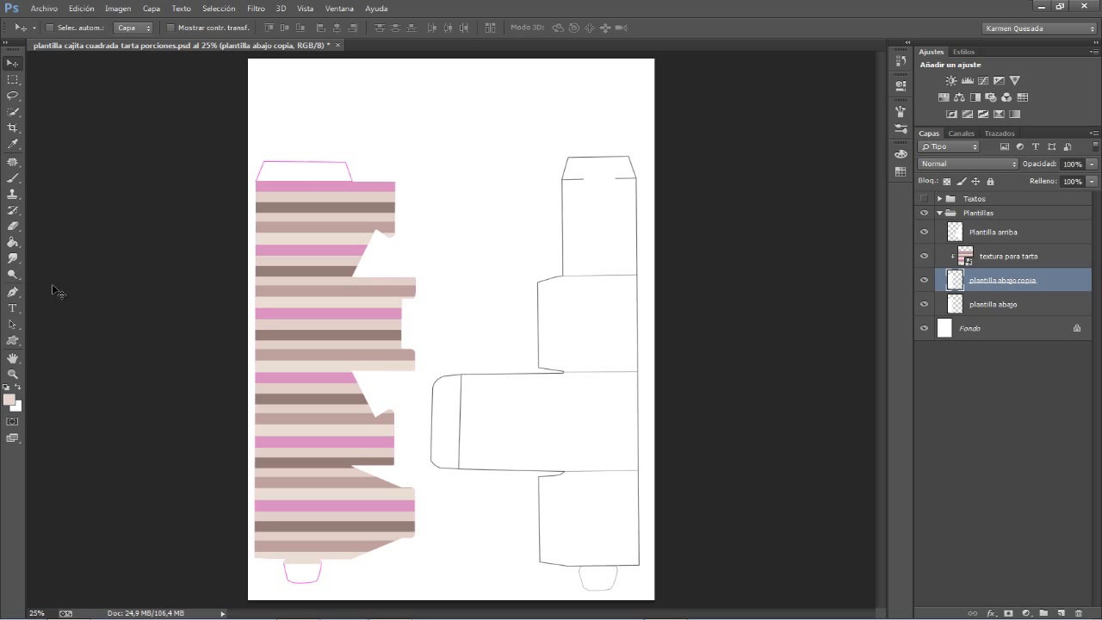
{"action": "left_click", "coordinate": [13, 243]}
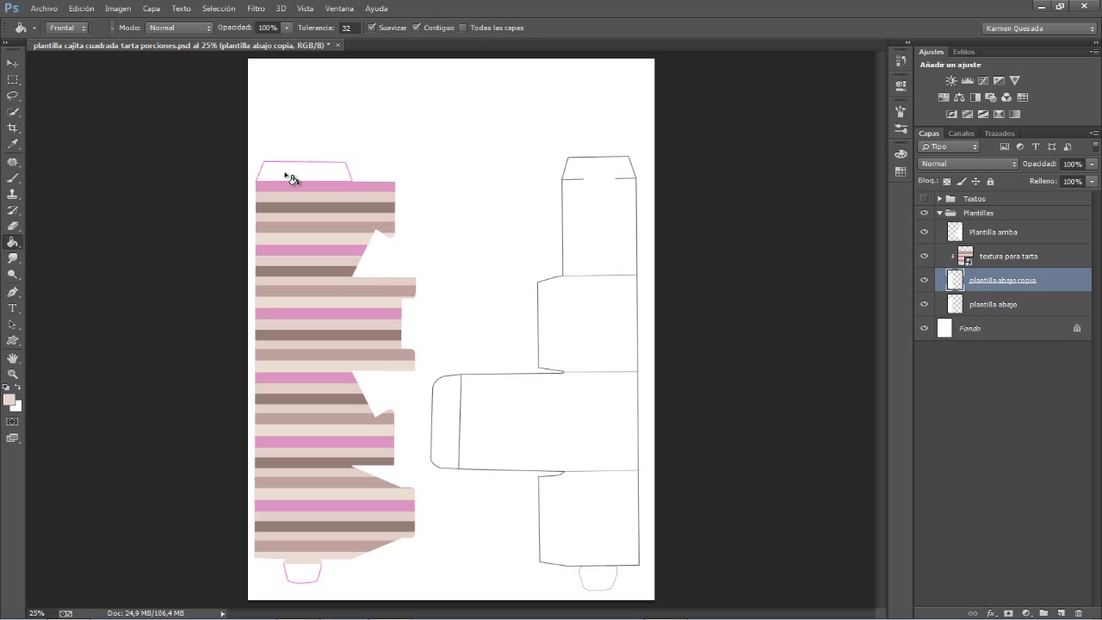
{"action": "left_click", "coordinate": [292, 177]}
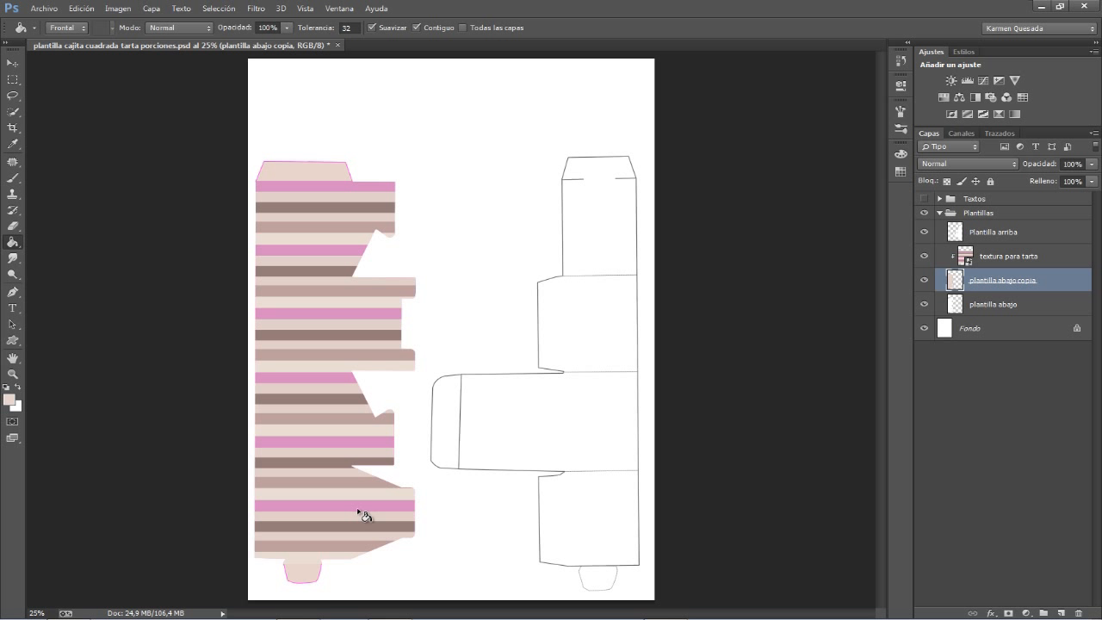
Load the shape of the Plantilla arriba layer as a selection and create a new layer above it
{"action": "left_click", "coordinate": [988, 233]}
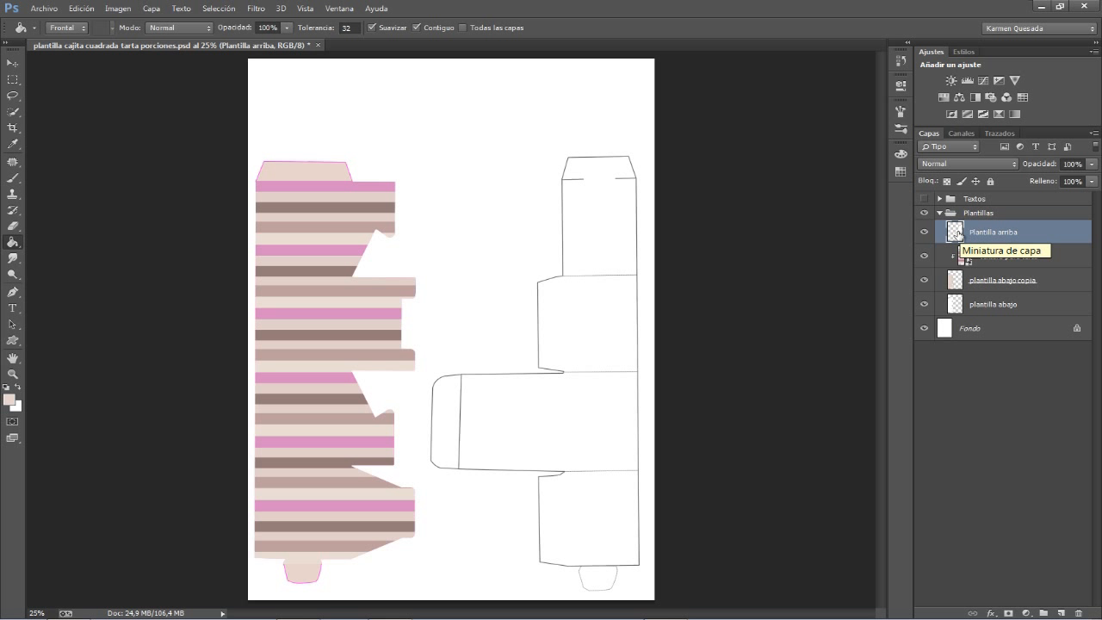
{"action": "key", "text": "ctrl"}
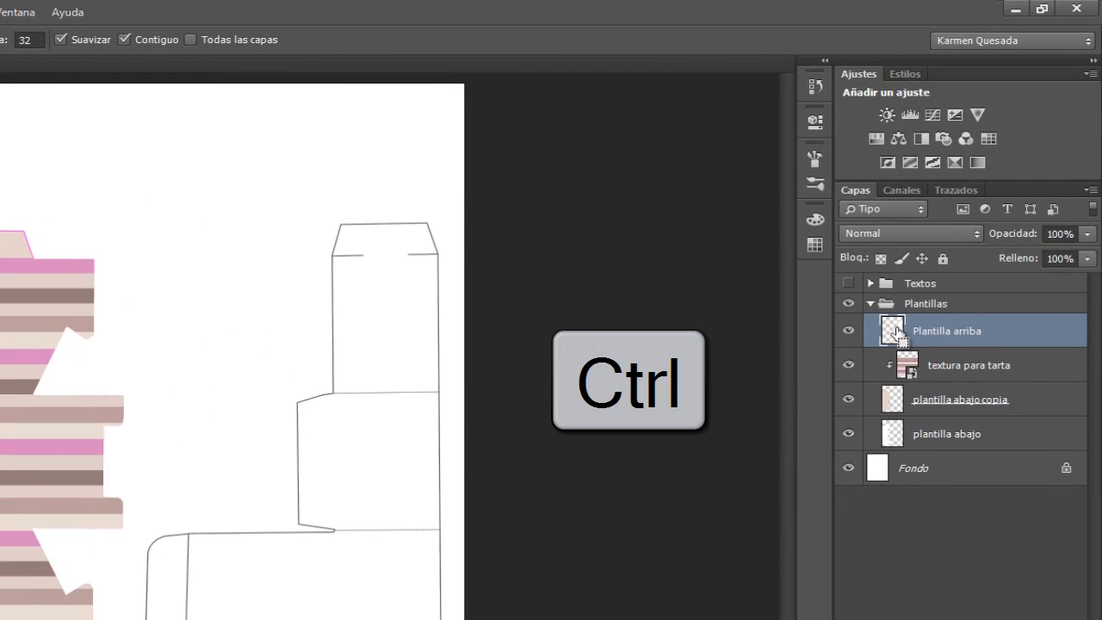
{"action": "left_click", "coordinate": [894, 330], "text": "ctrl"}
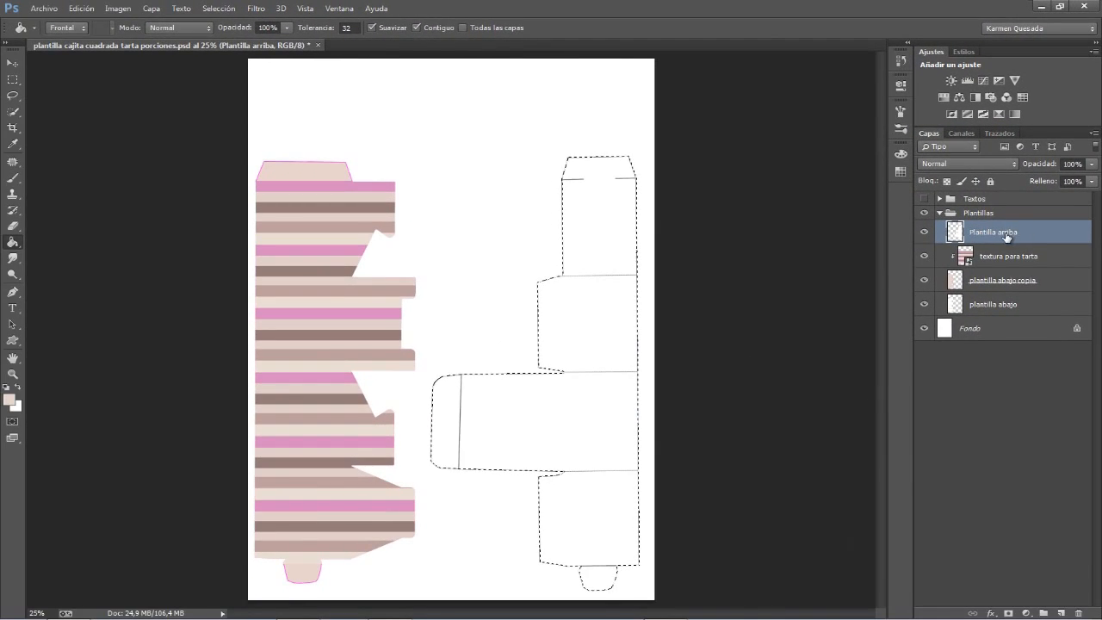
{"action": "left_click", "coordinate": [1061, 613]}
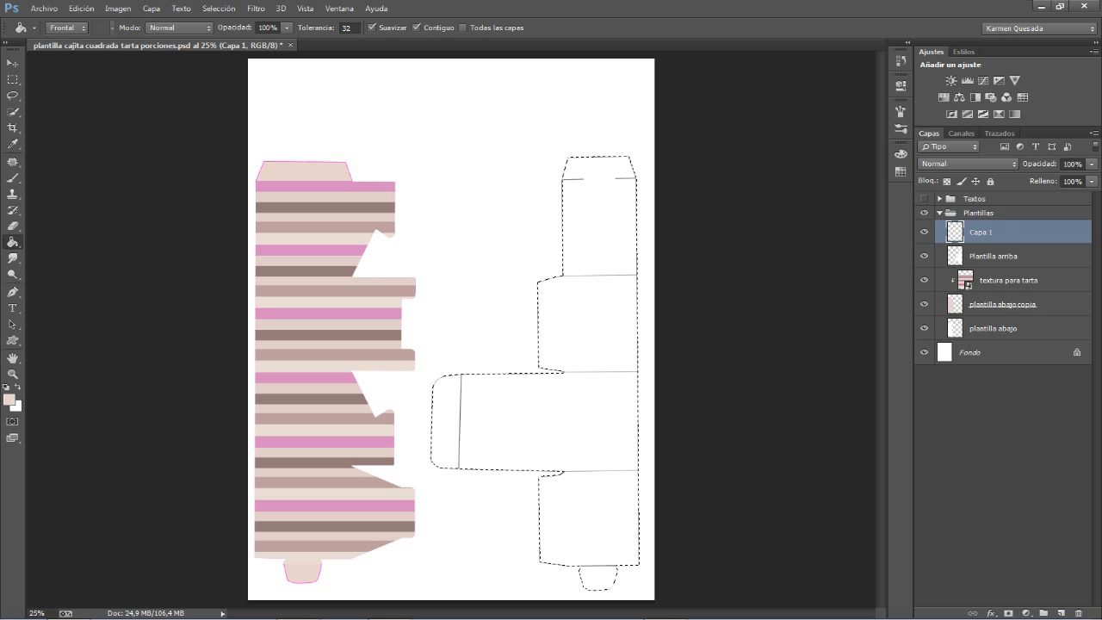
Fill the selected template shape with white on the new layer and deselect
{"action": "left_click", "coordinate": [18, 389]}
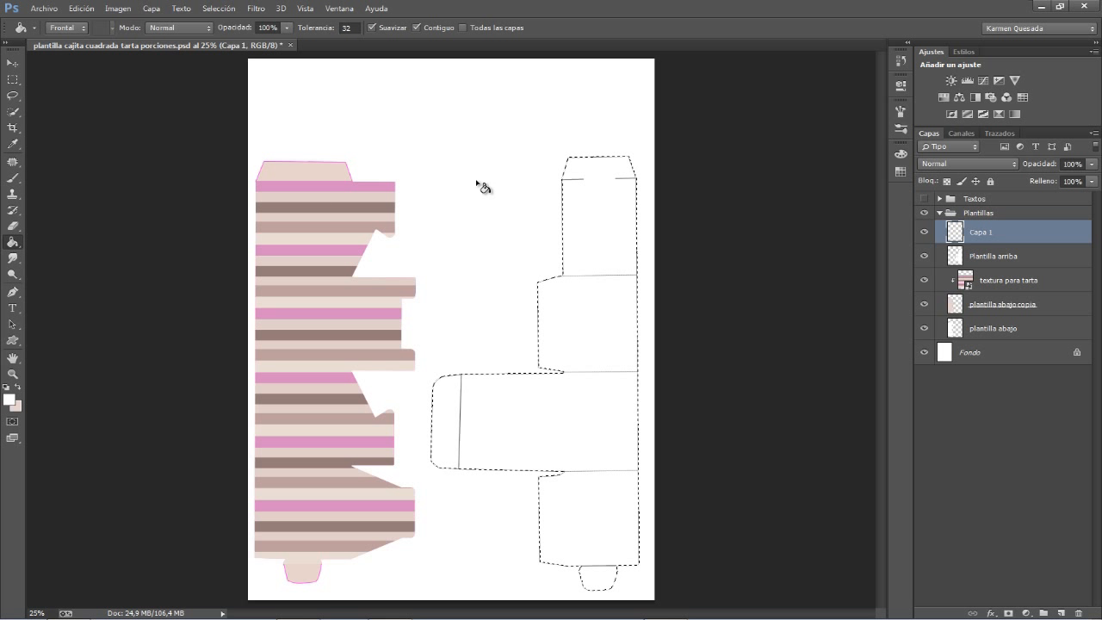
{"action": "left_click", "coordinate": [594, 187]}
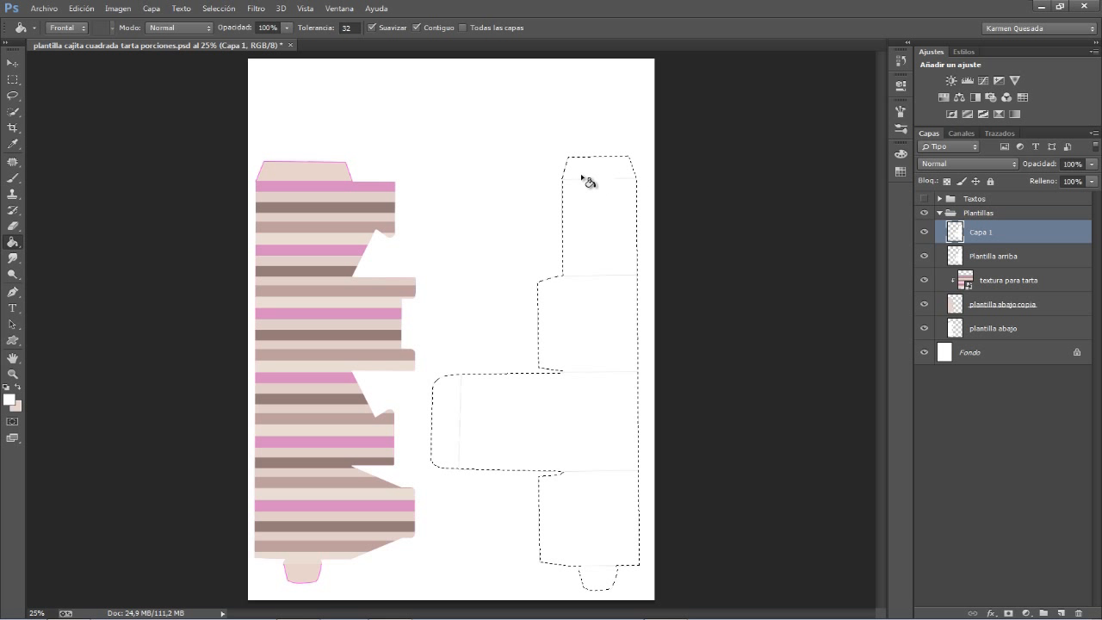
{"action": "key", "text": "ctrl+d"}
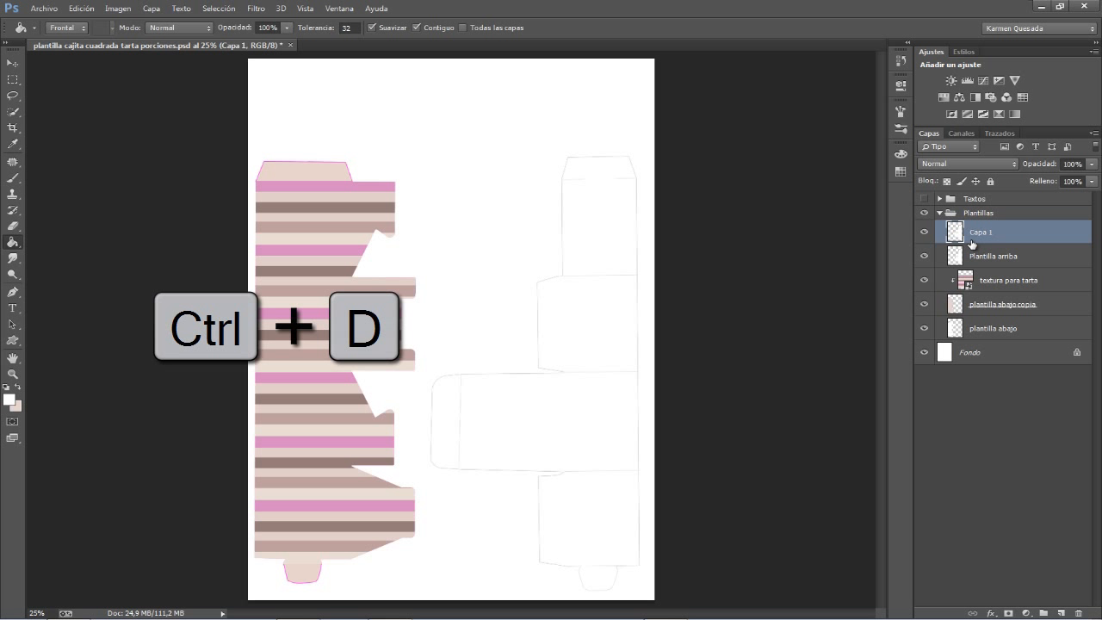
Try reapplying the last-used filter gallery texture to Capa 1, check the flower embossing on the template, and undo it
{"action": "left_click", "coordinate": [255, 10]}
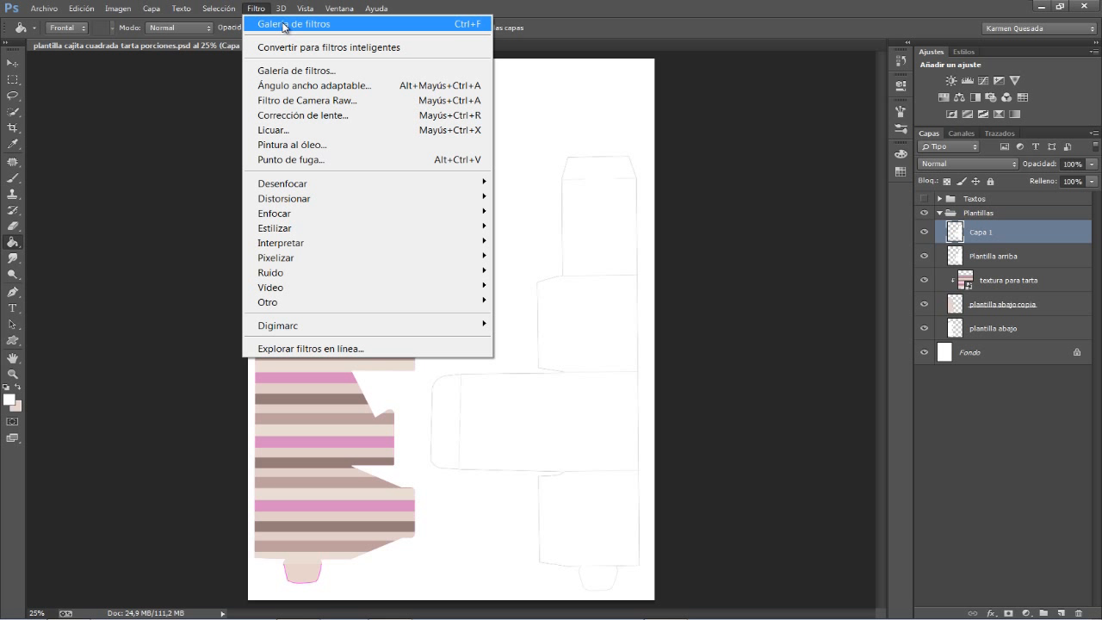
{"action": "left_click", "coordinate": [765, 58]}
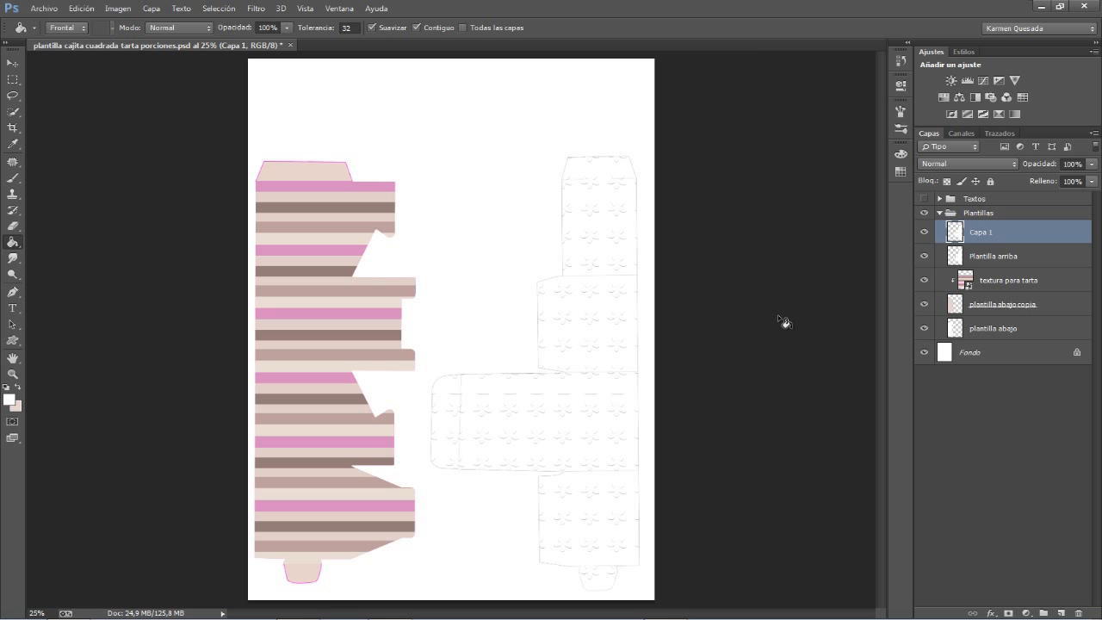
{"action": "key", "text": "ctrl+plus"}
{"action": "key", "text": "ctrl+plus"}
{"action": "mouse_move", "coordinate": [505, 293]}
{"action": "left_mouse_down"}
{"action": "mouse_move", "coordinate": [388, 173]}
{"action": "mouse_move", "coordinate": [397, 72]}
{"action": "left_mouse_up"}
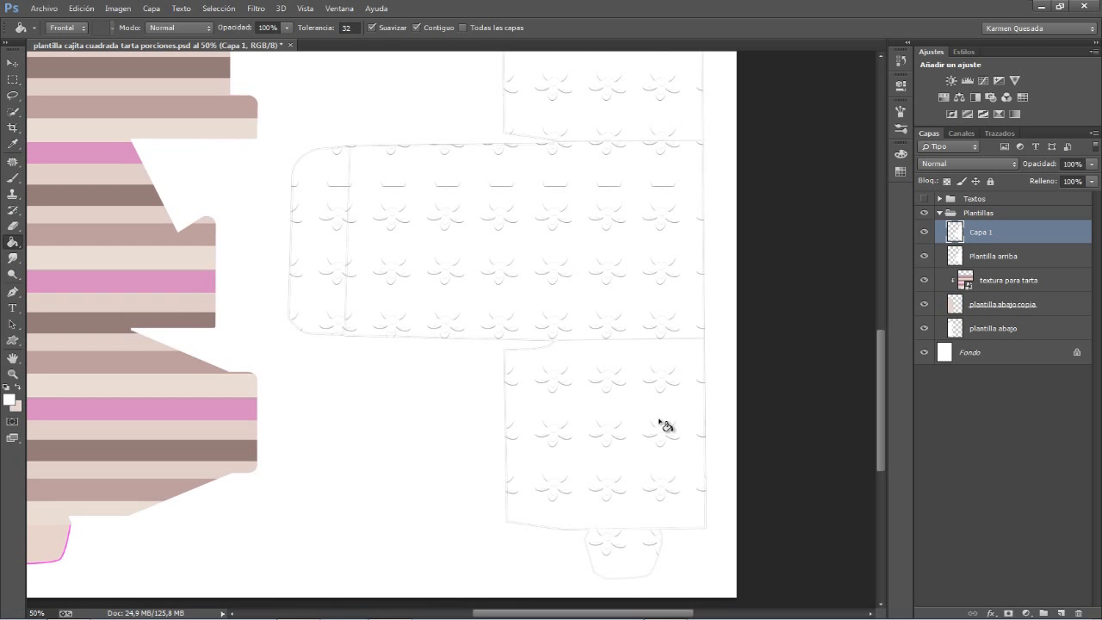
{"action": "key", "text": "ctrl+minus"}
{"action": "key", "text": "ctrl+minus"}
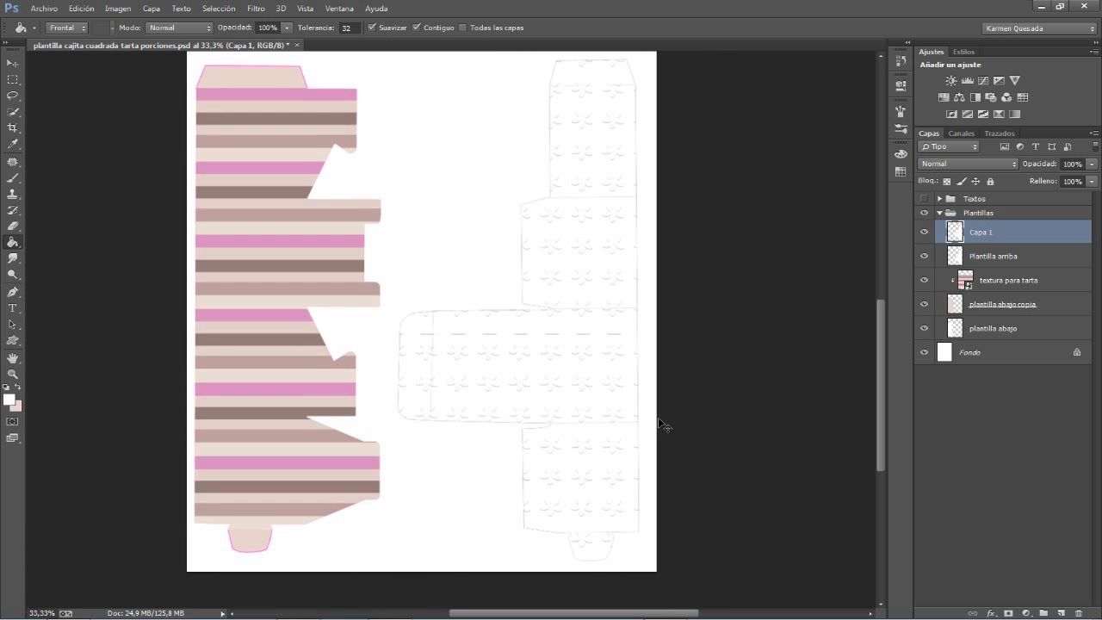
{"action": "key", "text": "ctrl+z"}
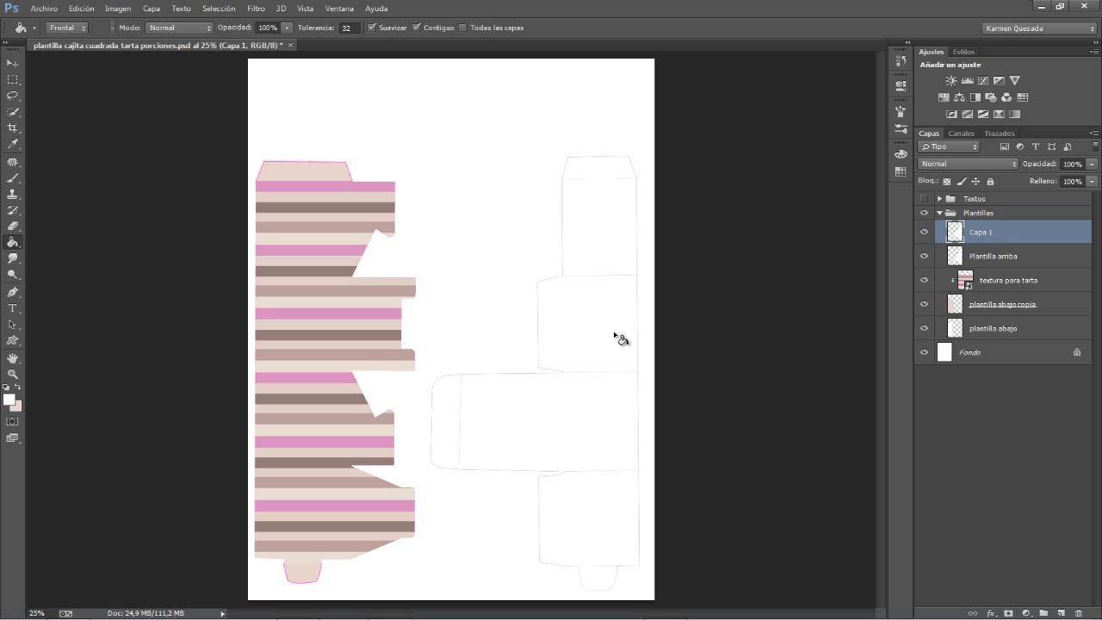
Apply the Texturizar filter with the flores para filtro texture to Capa 1, setting its scale to 51%
{"action": "left_click", "coordinate": [255, 9]}
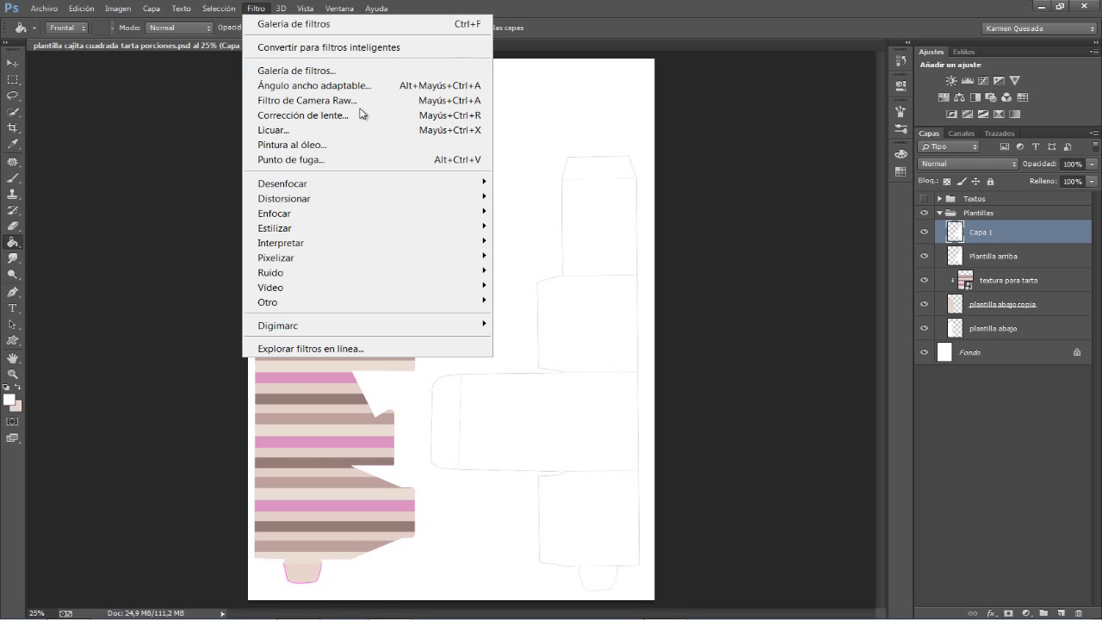
{"action": "left_click", "coordinate": [297, 70]}
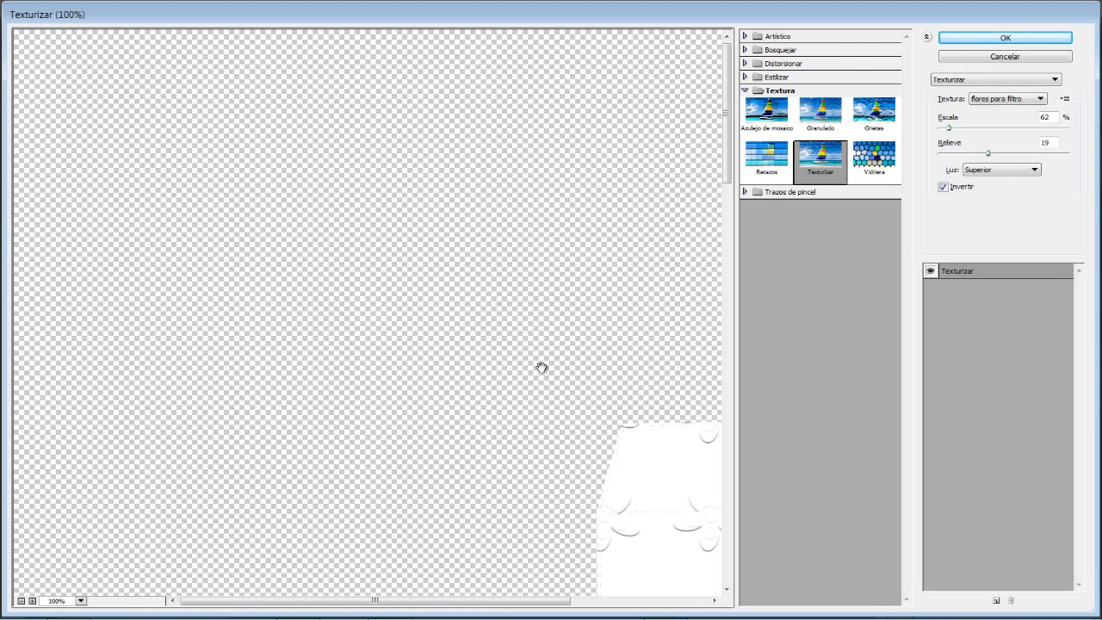
{"action": "left_click_drag", "start_coordinate": [542, 367], "coordinate": [326, 82]}
{"action": "left_click_drag", "start_coordinate": [246, 263], "coordinate": [212, 177]}
{"action": "key", "text": "ctrl+minus"}
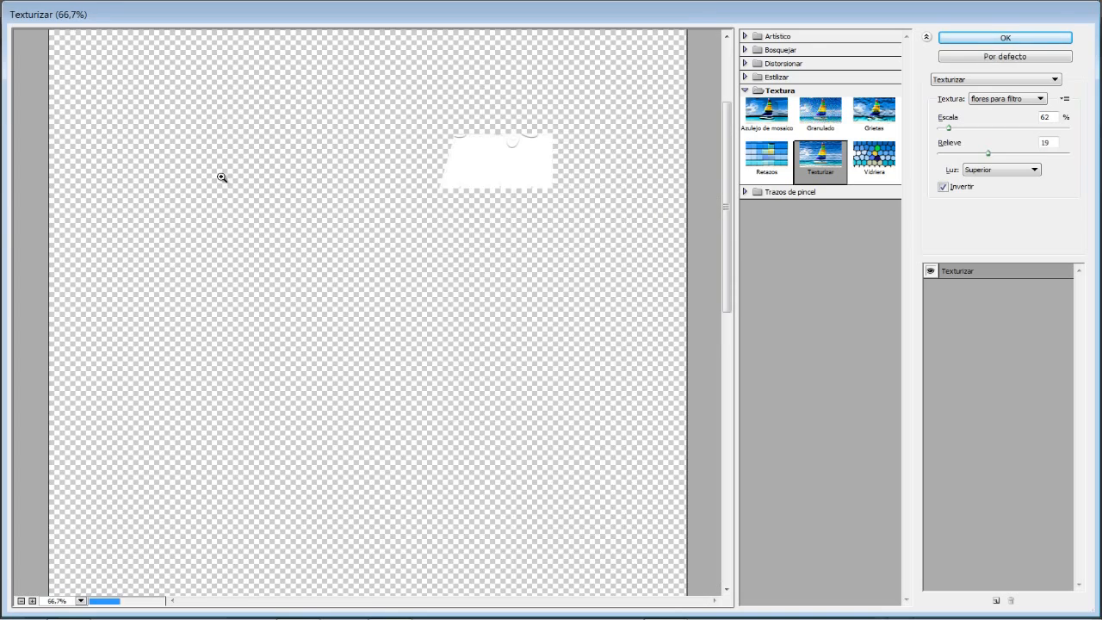
{"action": "key", "text": "ctrl+minus"}
{"action": "left_click_drag", "start_coordinate": [279, 312], "coordinate": [179, 119]}
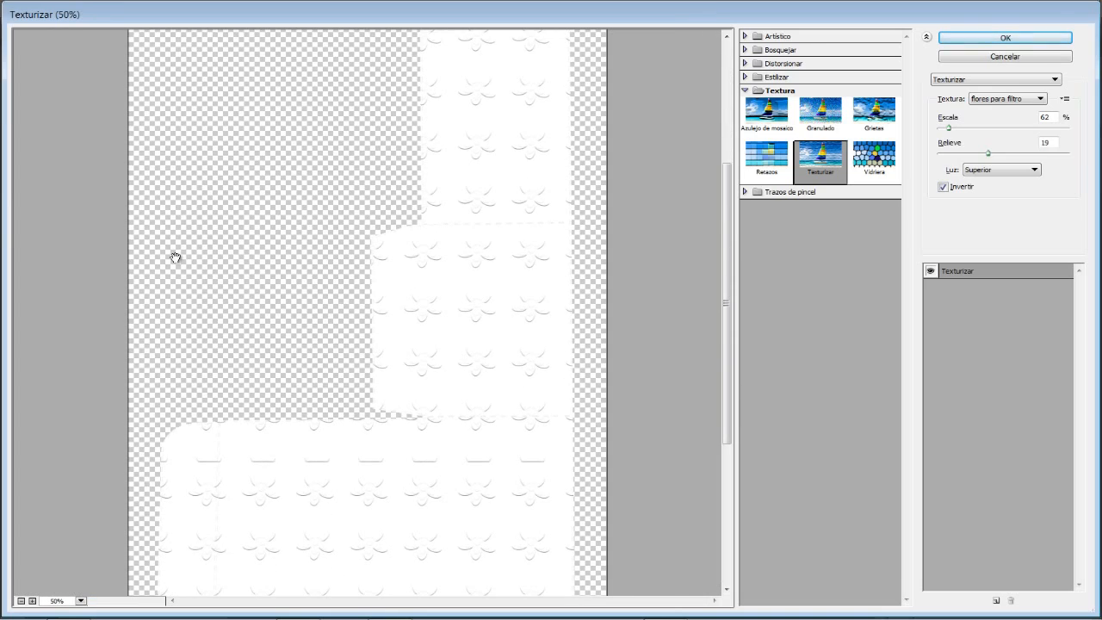
{"action": "left_click_drag", "start_coordinate": [180, 315], "coordinate": [172, 264]}
{"action": "key", "text": "ctrl+minus"}
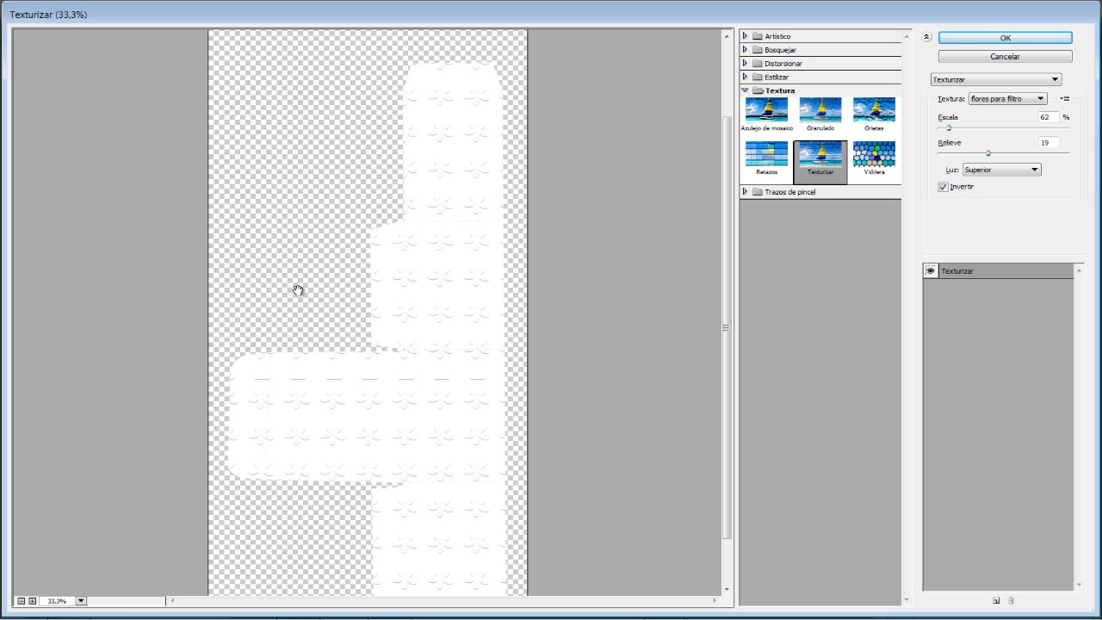
{"action": "left_click_drag", "start_coordinate": [298, 291], "coordinate": [273, 263]}
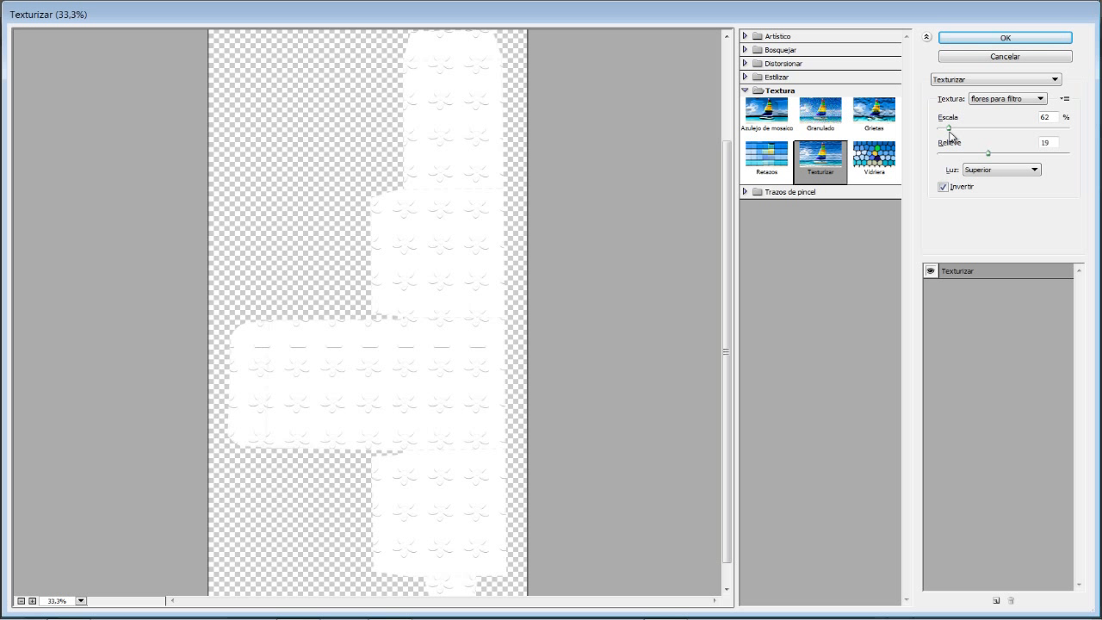
{"action": "left_click_drag", "start_coordinate": [949, 128], "coordinate": [939, 130]}
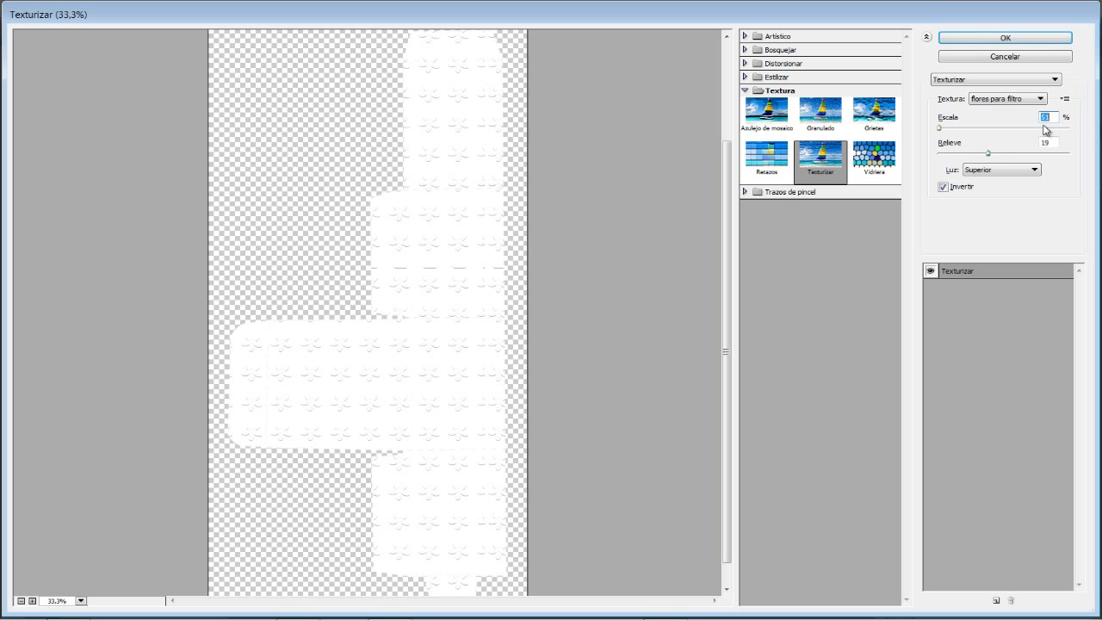
{"action": "left_click", "coordinate": [1001, 40]}
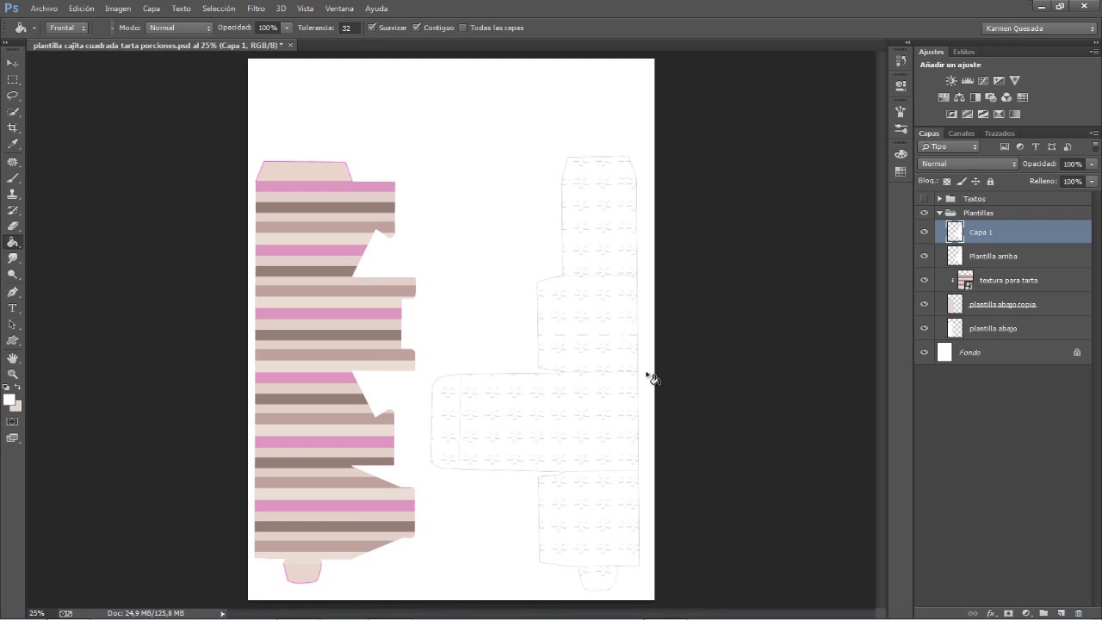
Examine the flower embossing up close, temporarily hiding the Plantilla arriba outline layer and showing it again
{"action": "scroll", "coordinate": [648, 377], "scroll_direction": "up", "scroll_amount": 2}
{"action": "left_click_drag", "start_coordinate": [517, 419], "coordinate": [362, 199]}
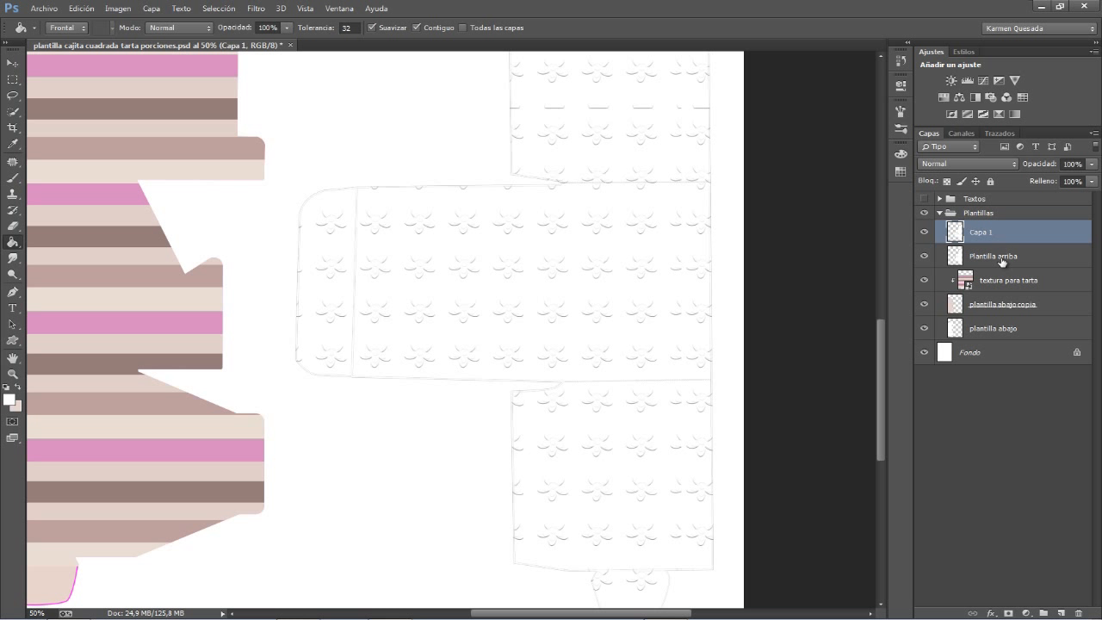
{"action": "left_click", "coordinate": [925, 258]}
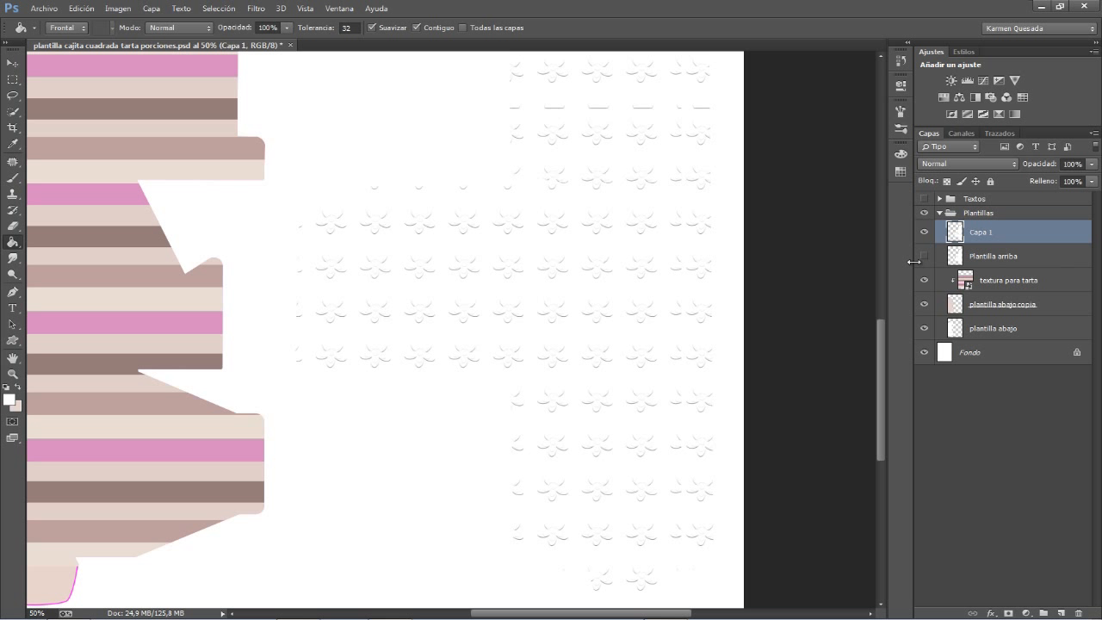
{"action": "key", "text": "ctrl+minus"}
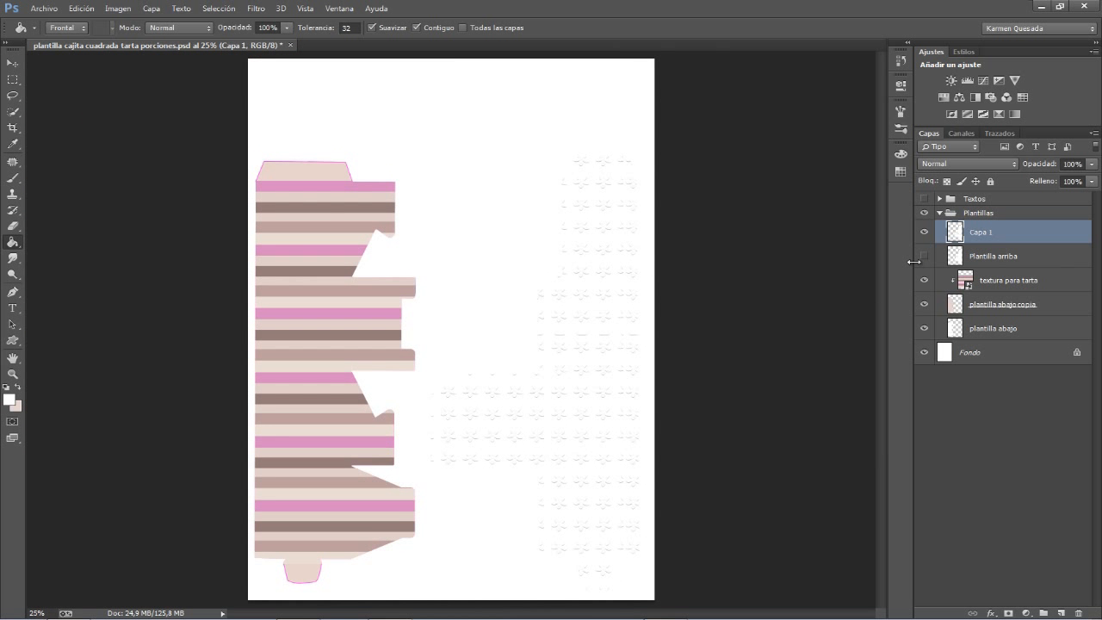
{"action": "key", "text": "ctrl+plus"}
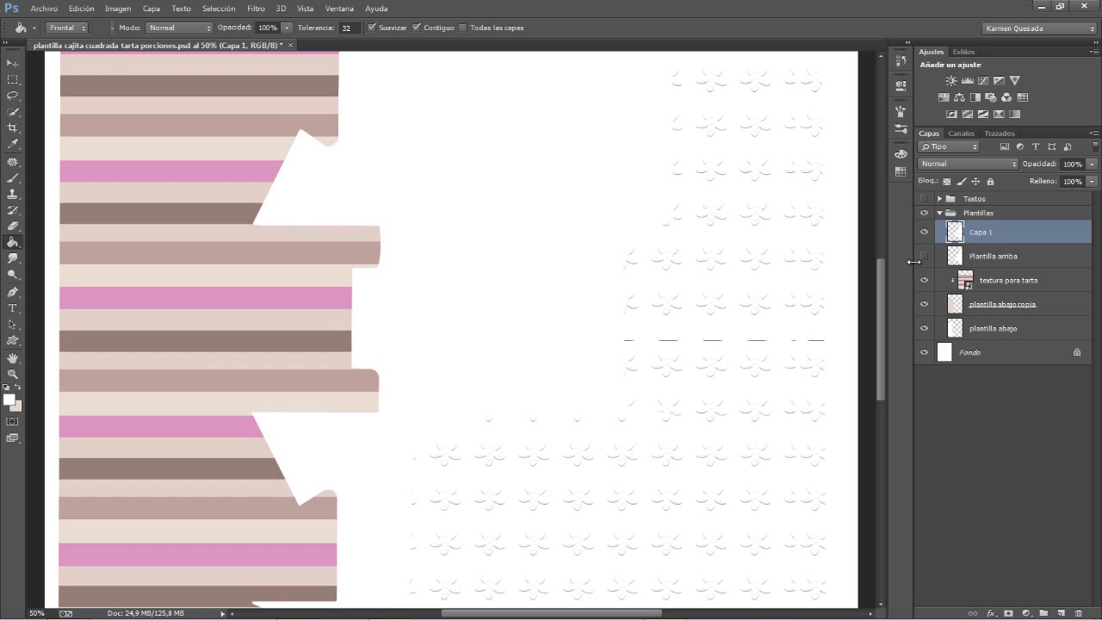
{"action": "left_click_drag", "start_coordinate": [488, 295], "coordinate": [401, 150]}
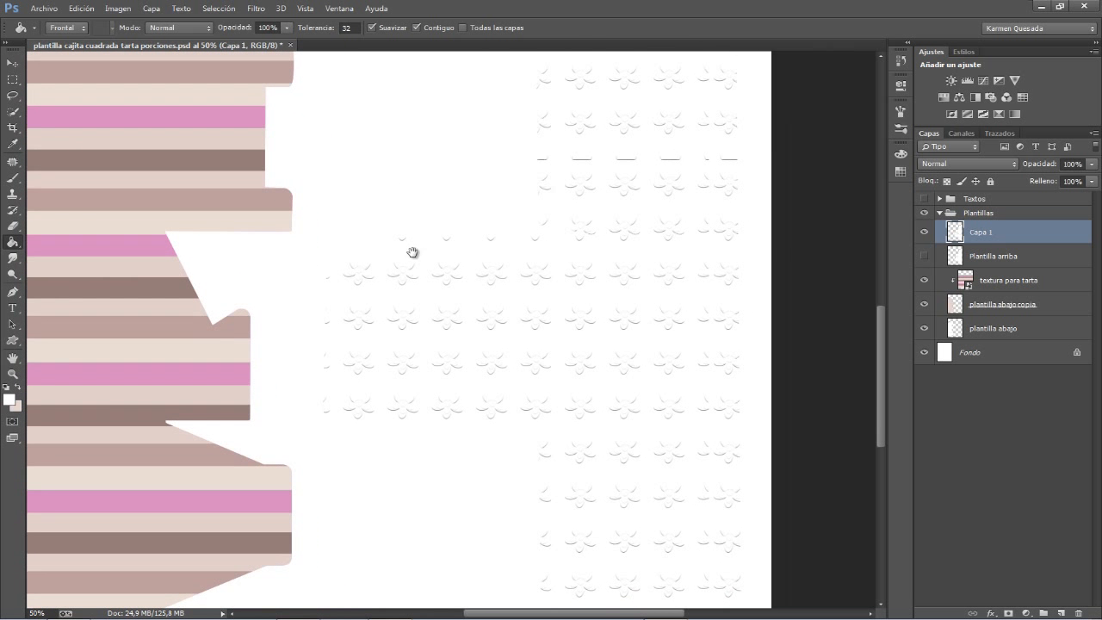
{"action": "left_click", "coordinate": [923, 258]}
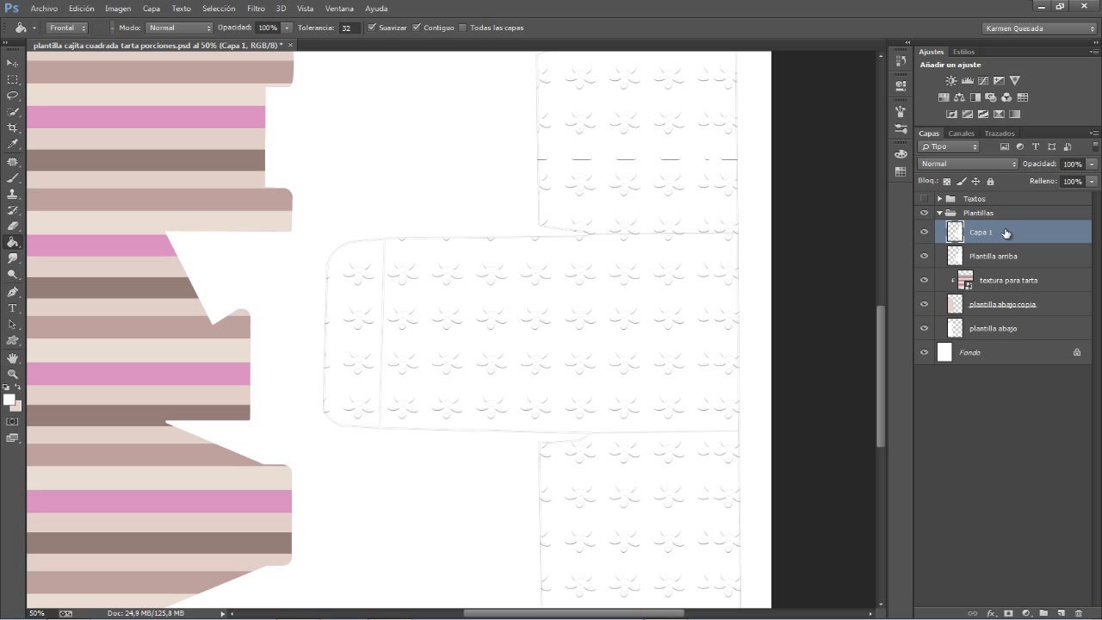
{"action": "left_click_drag", "start_coordinate": [1040, 166], "coordinate": [1031, 167]}
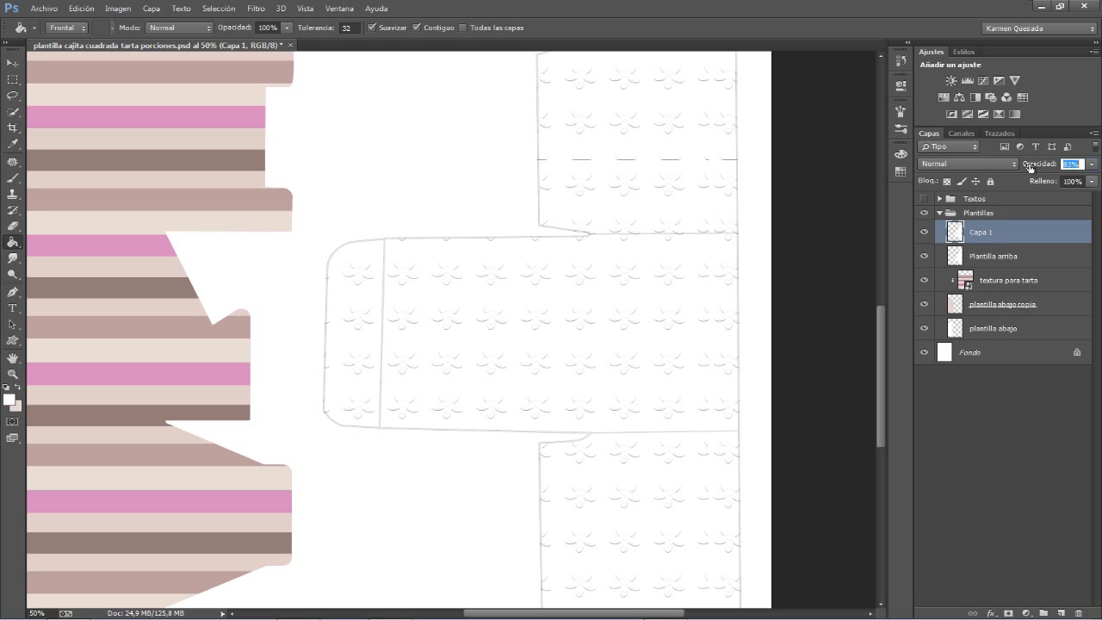
{"action": "type", "text": "100"}
{"action": "key", "text": "Return"}
Reduce the opacity of the Plantilla arriba outline layer to 41%
{"action": "left_click", "coordinate": [1008, 258]}
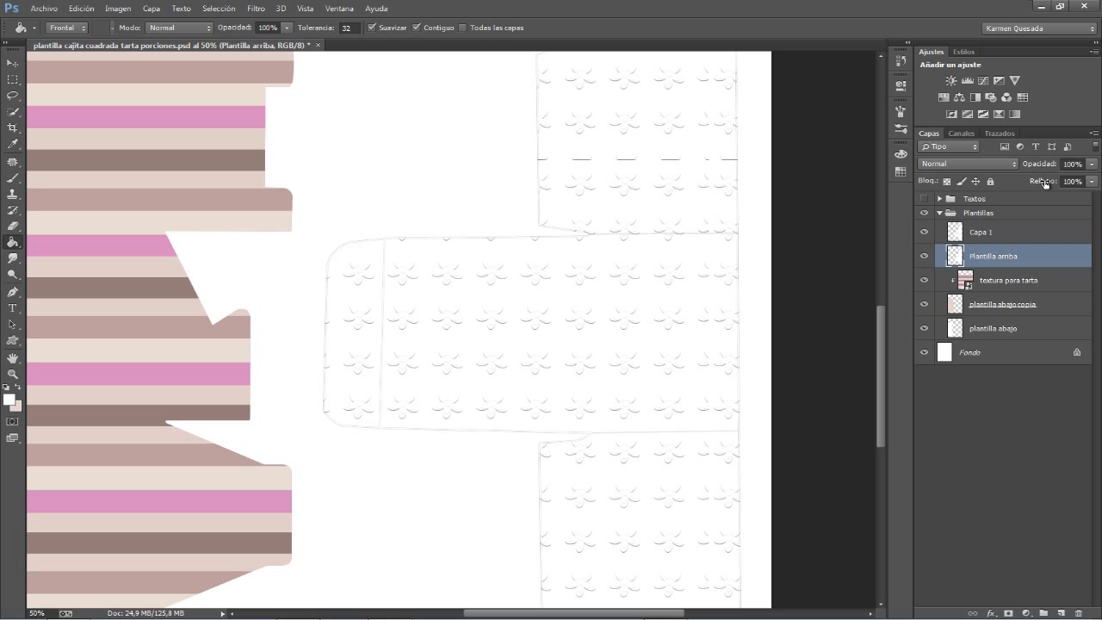
{"action": "left_click_drag", "start_coordinate": [1044, 169], "coordinate": [1002, 165]}
{"action": "left_click_drag", "start_coordinate": [520, 332], "coordinate": [404, 332]}
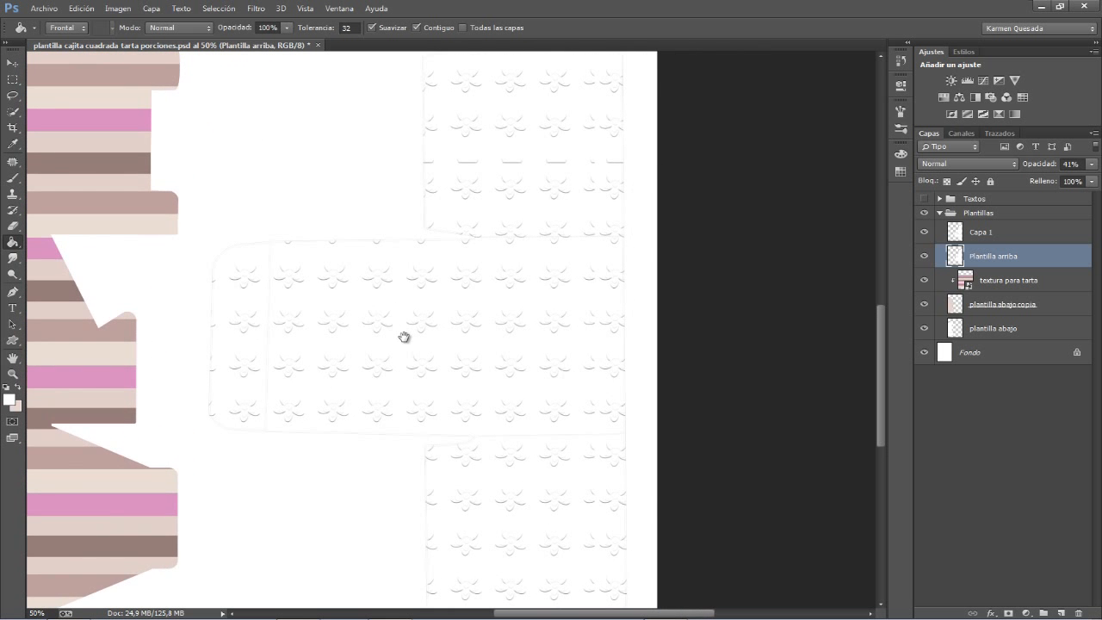
Erase the inner fold lines between the main panels on the Plantilla arriba layer using a 123-pixel eraser
{"action": "left_click", "coordinate": [13, 225]}
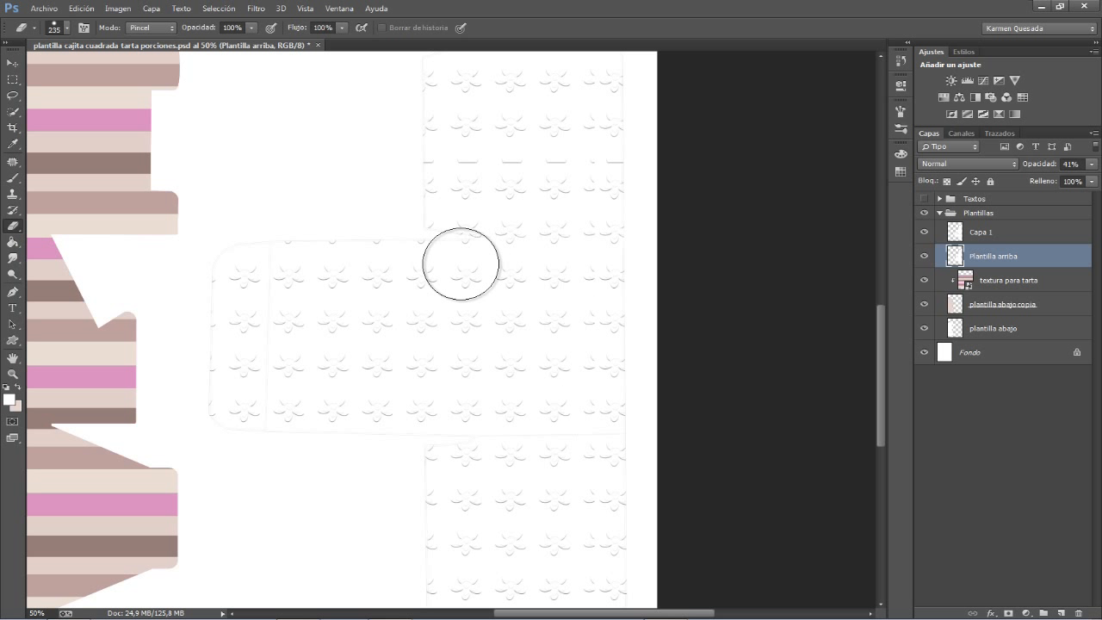
{"action": "left_click_drag", "start_coordinate": [525, 356], "coordinate": [498, 215]}
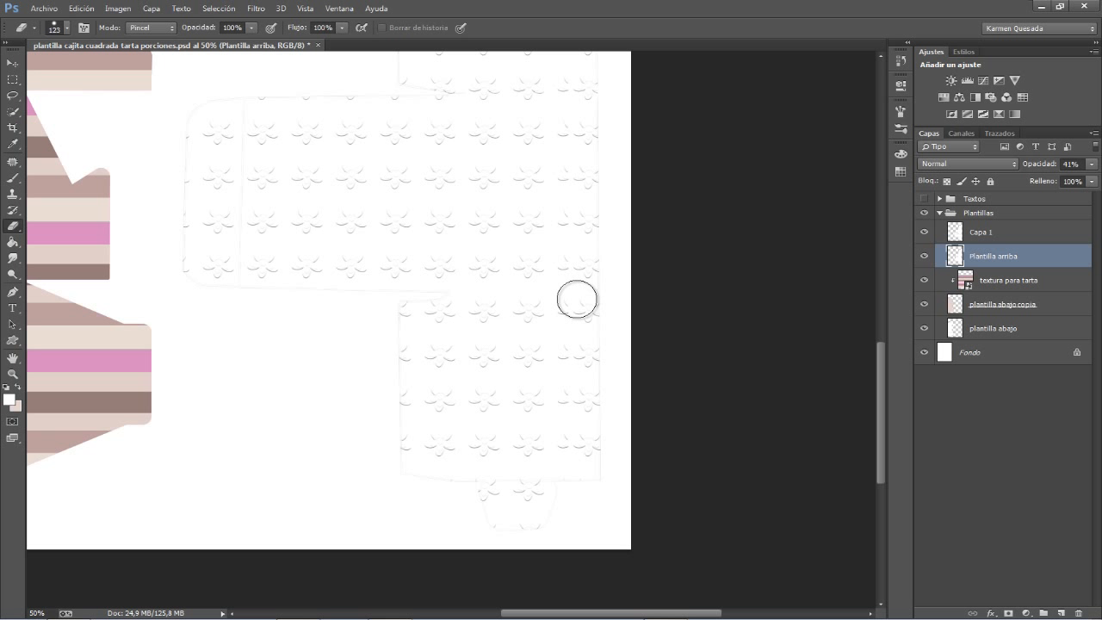
{"action": "left_click_drag", "start_coordinate": [495, 244], "coordinate": [517, 451]}
{"action": "mouse_move", "coordinate": [518, 200]}
{"action": "left_mouse_down"}
{"action": "mouse_move", "coordinate": [534, 350]}
{"action": "mouse_move", "coordinate": [509, 384]}
{"action": "left_mouse_up"}
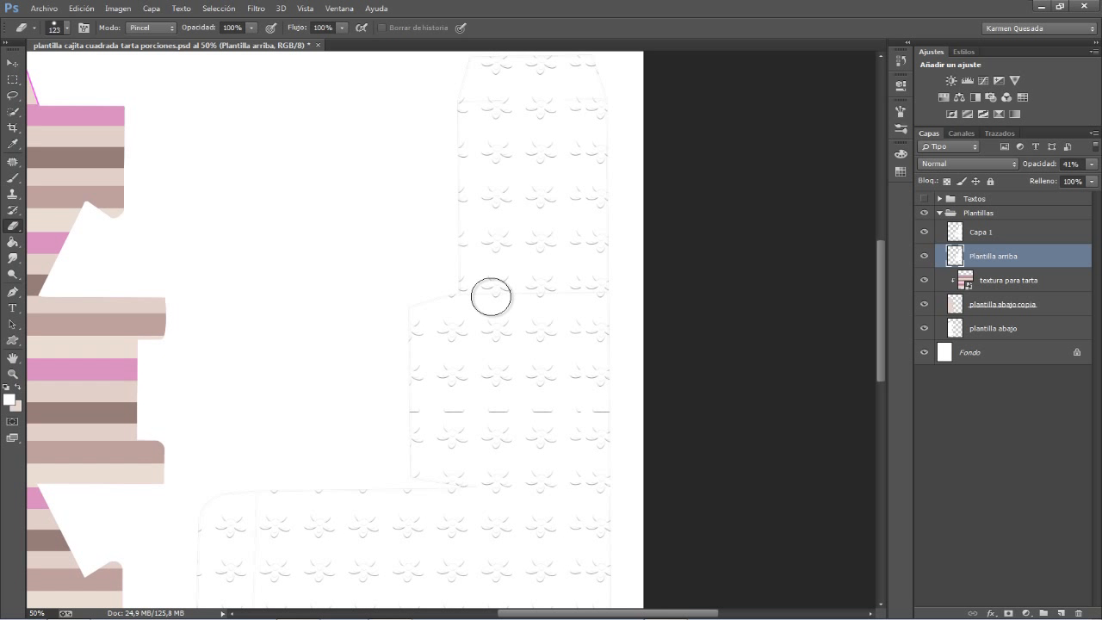
{"action": "left_click_drag", "start_coordinate": [484, 296], "coordinate": [589, 298]}
{"action": "left_click_drag", "start_coordinate": [543, 221], "coordinate": [549, 293]}
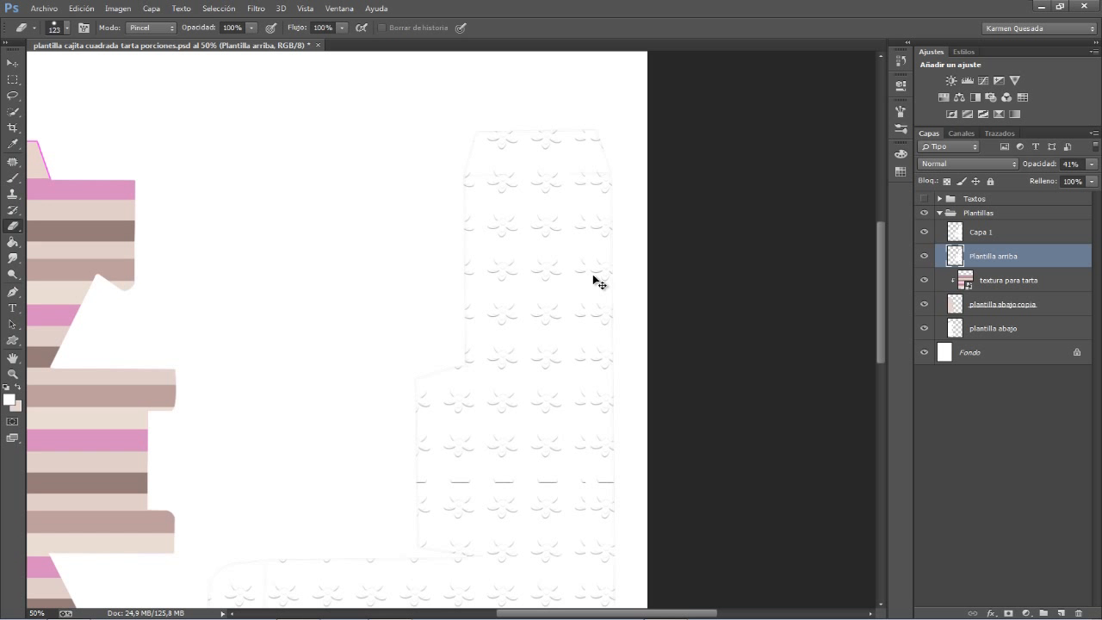
{"action": "key", "text": "ctrl+minus"}
{"action": "key", "text": "ctrl+minus"}
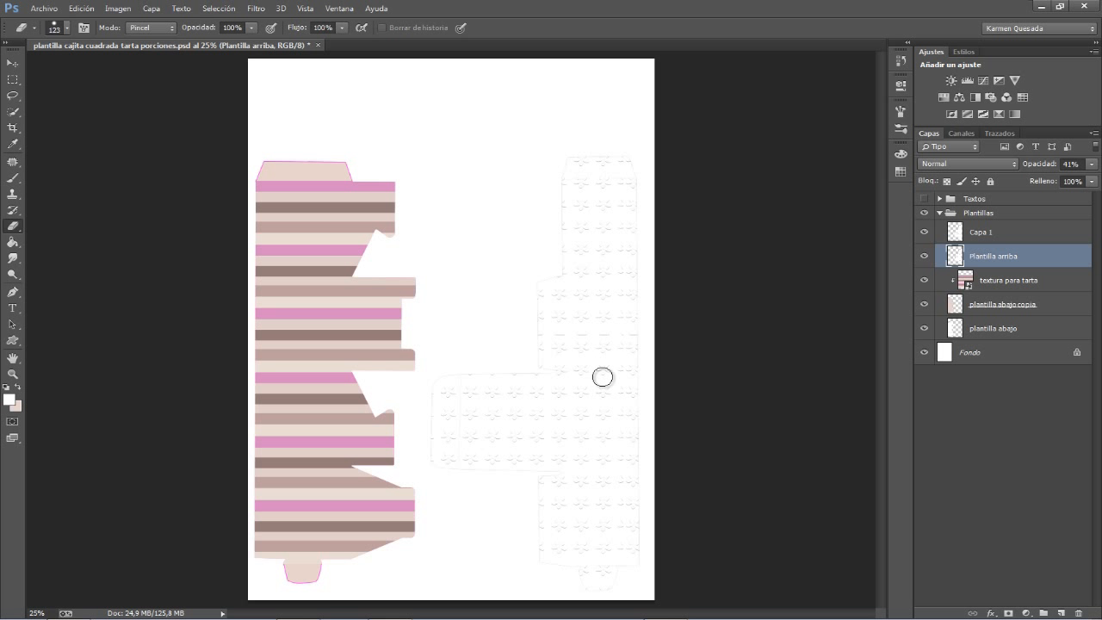
Collapse the Plantillas layer group
{"action": "left_click", "coordinate": [939, 213]}
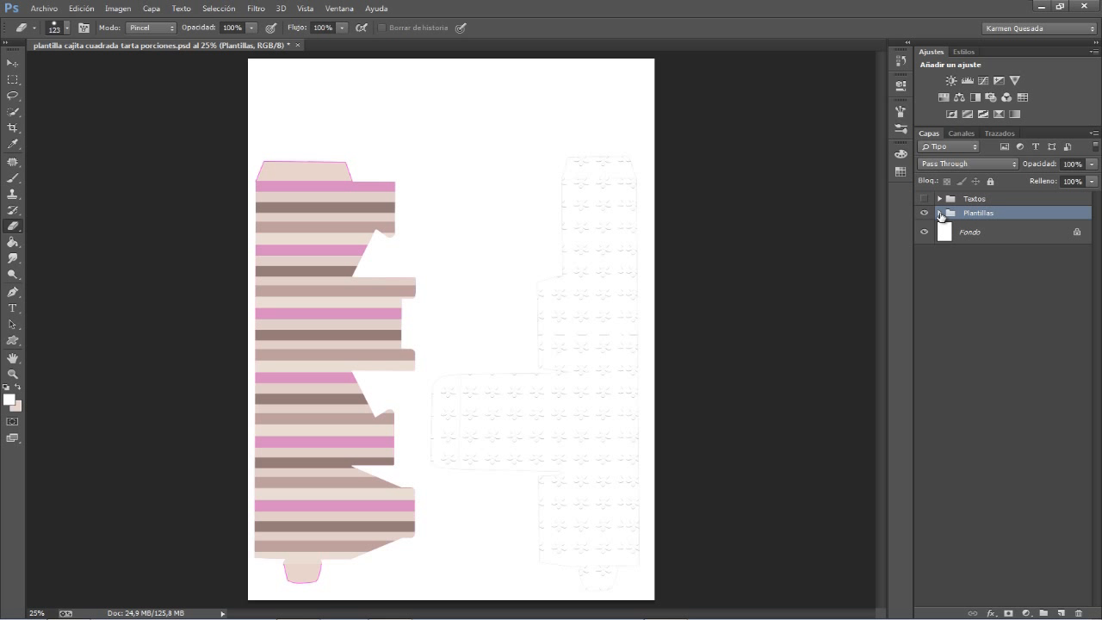
{"action": "left_click", "coordinate": [940, 212]}
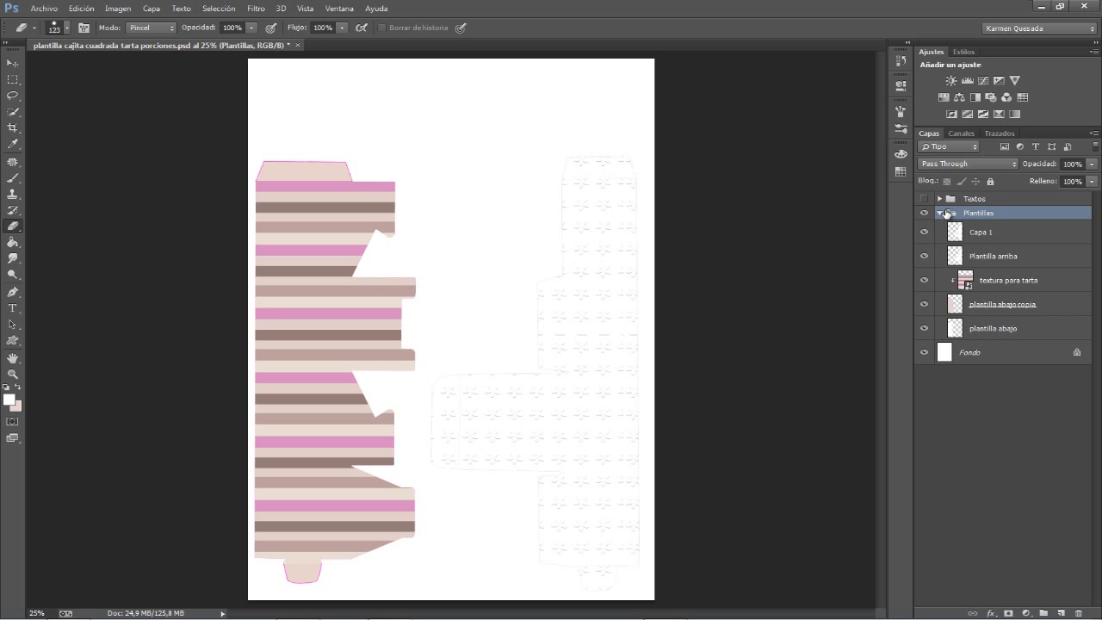
{"action": "left_click", "coordinate": [939, 213]}
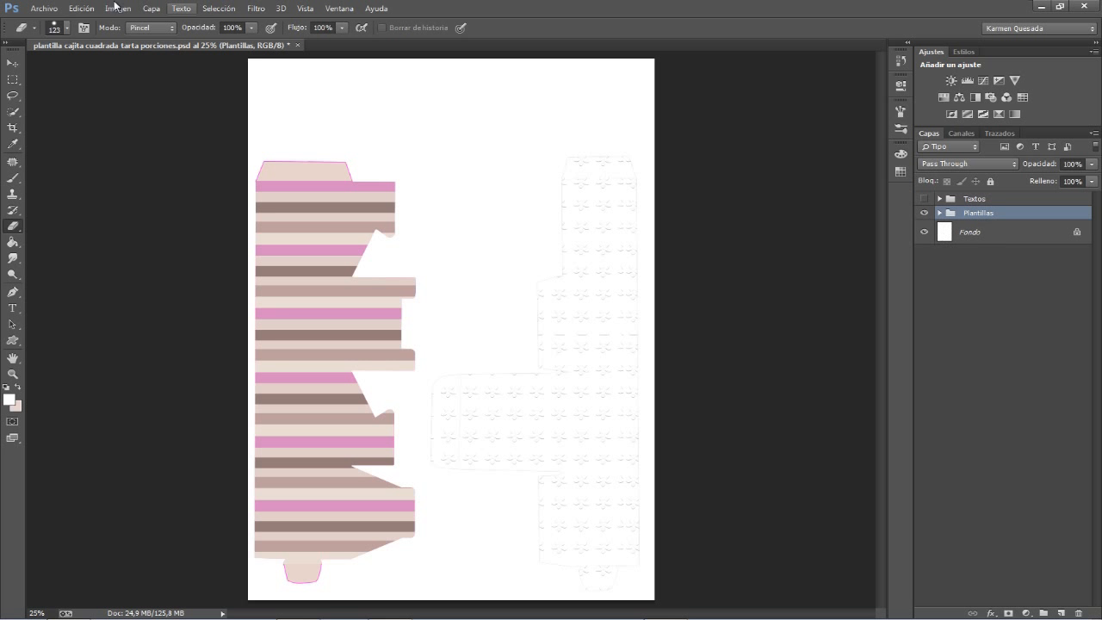
Save the template as a Photoshop PDF named plantilla cajita cuadrada tarta porciones.pdf
{"action": "left_click", "coordinate": [43, 9]}
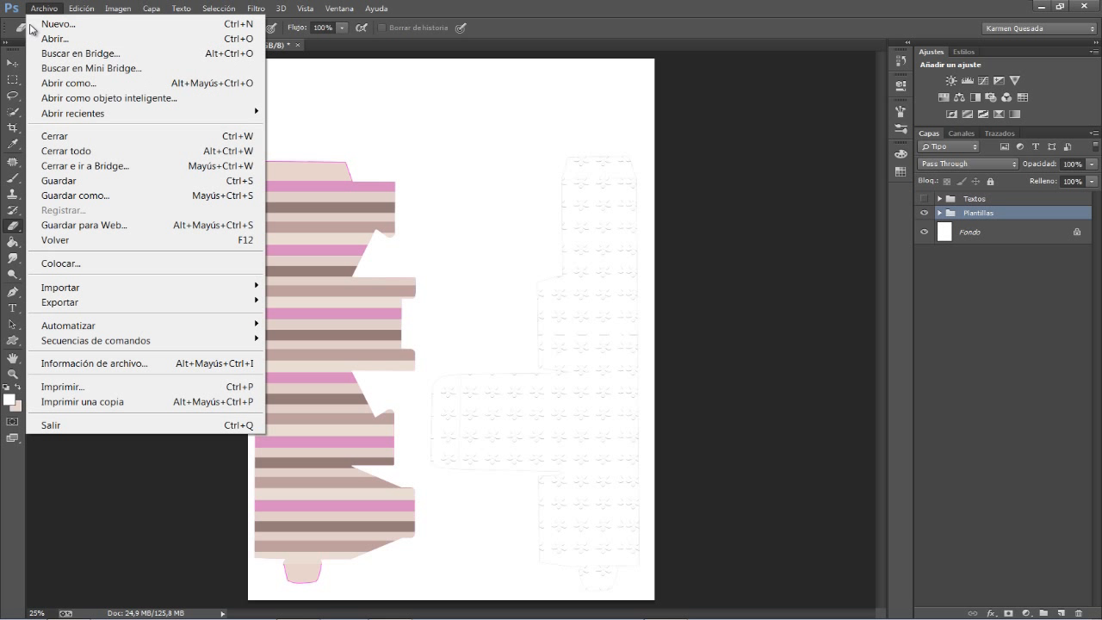
{"action": "left_click", "coordinate": [75, 197]}
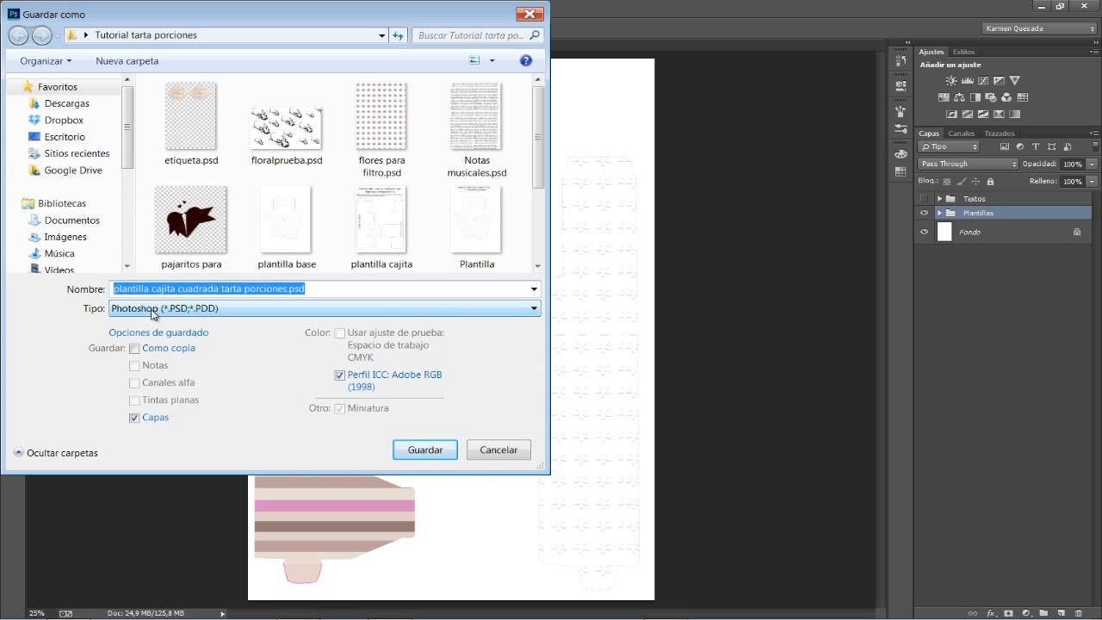
{"action": "left_click", "coordinate": [532, 15]}
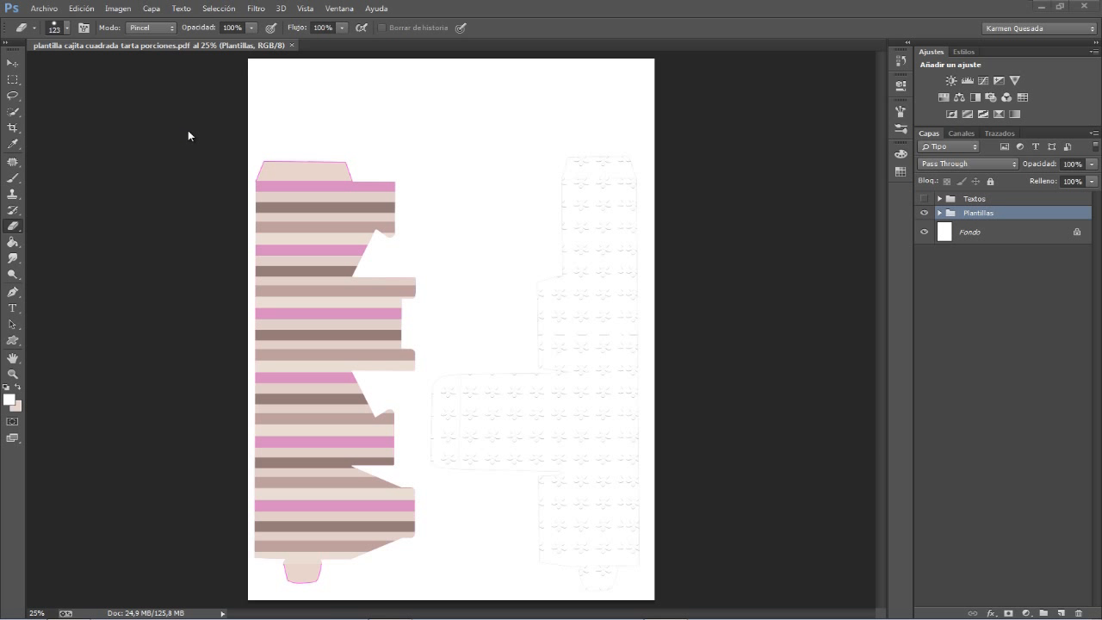
Save a copy without layers as a Photoshop PDF, replacing the existing plantilla cajita cuadrada tarta porciones.pdf
{"action": "left_click", "coordinate": [36, 9]}
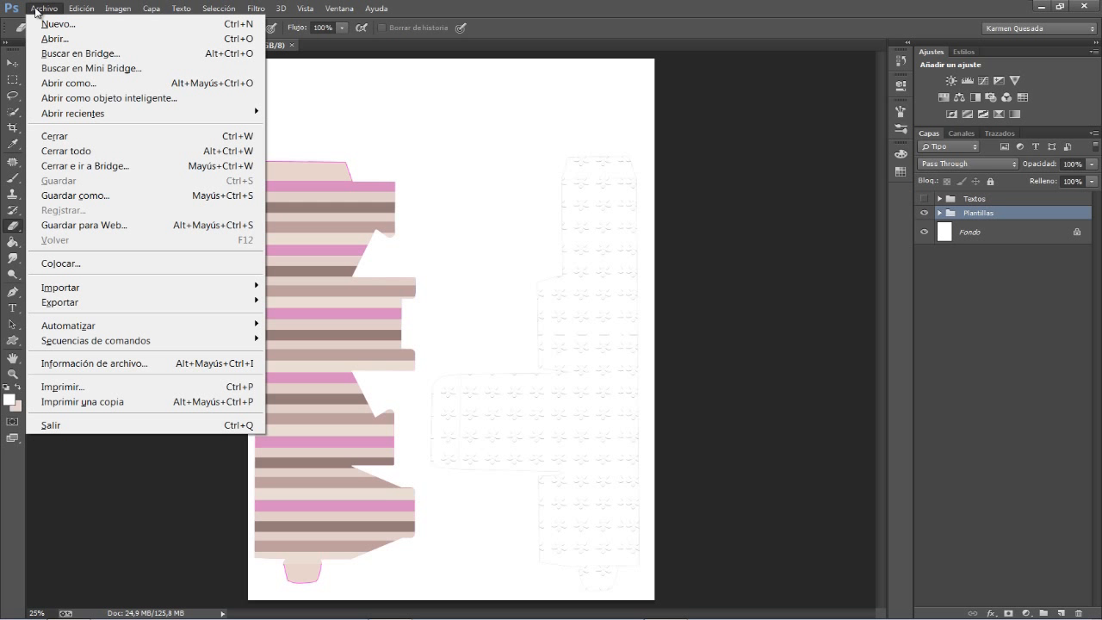
{"action": "left_click", "coordinate": [74, 195]}
{"action": "left_click", "coordinate": [502, 337]}
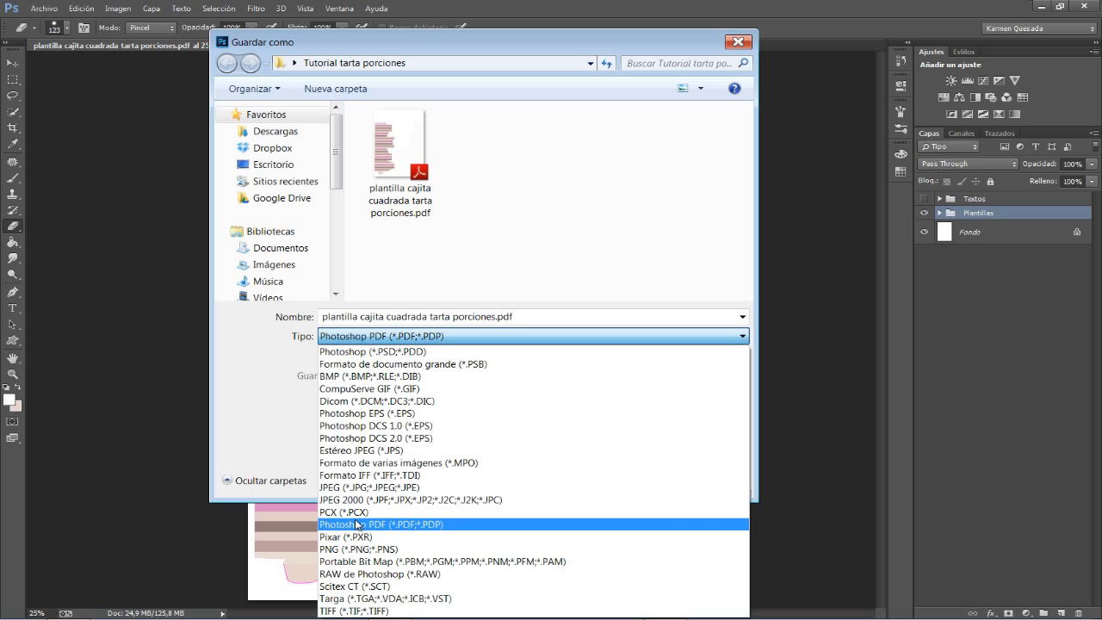
{"action": "left_click", "coordinate": [412, 531]}
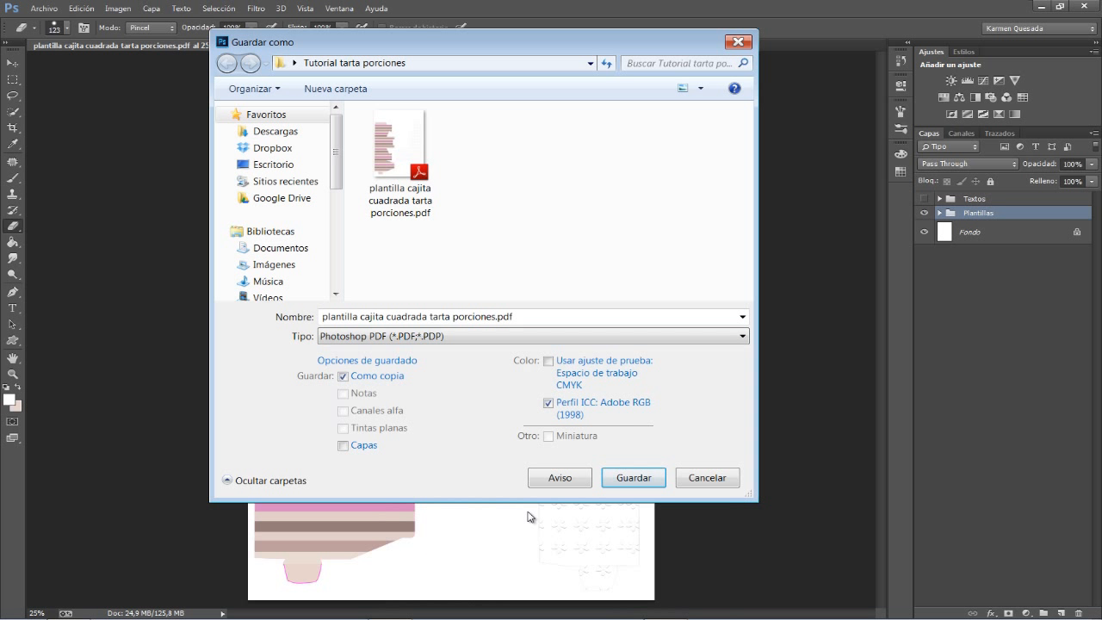
{"action": "left_click", "coordinate": [633, 480]}
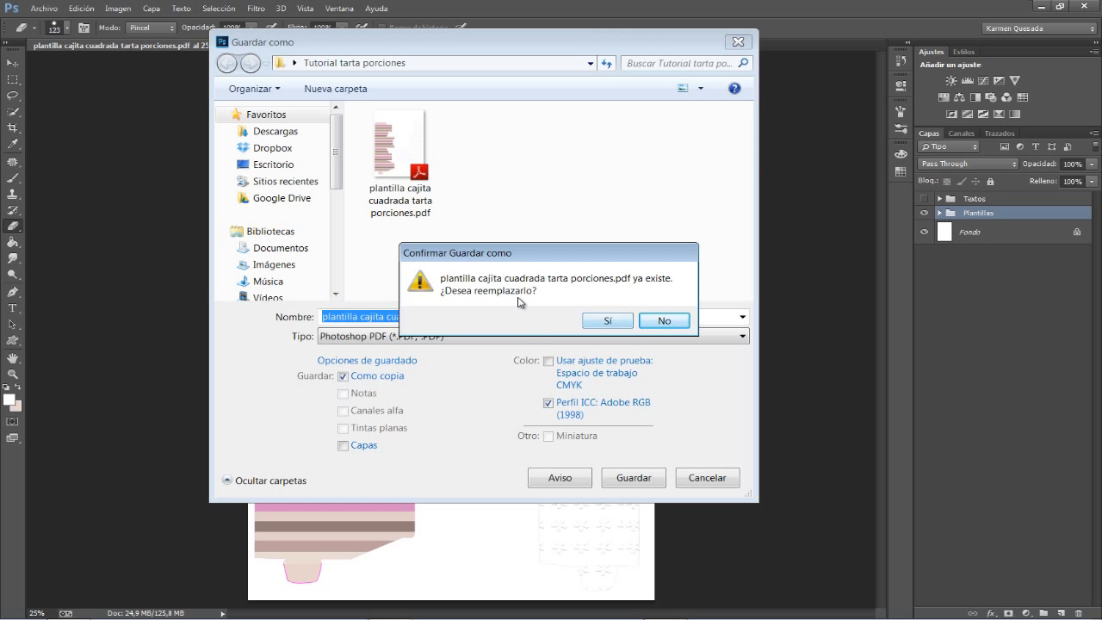
{"action": "left_click", "coordinate": [606, 322]}
{"action": "key", "text": "Return"}
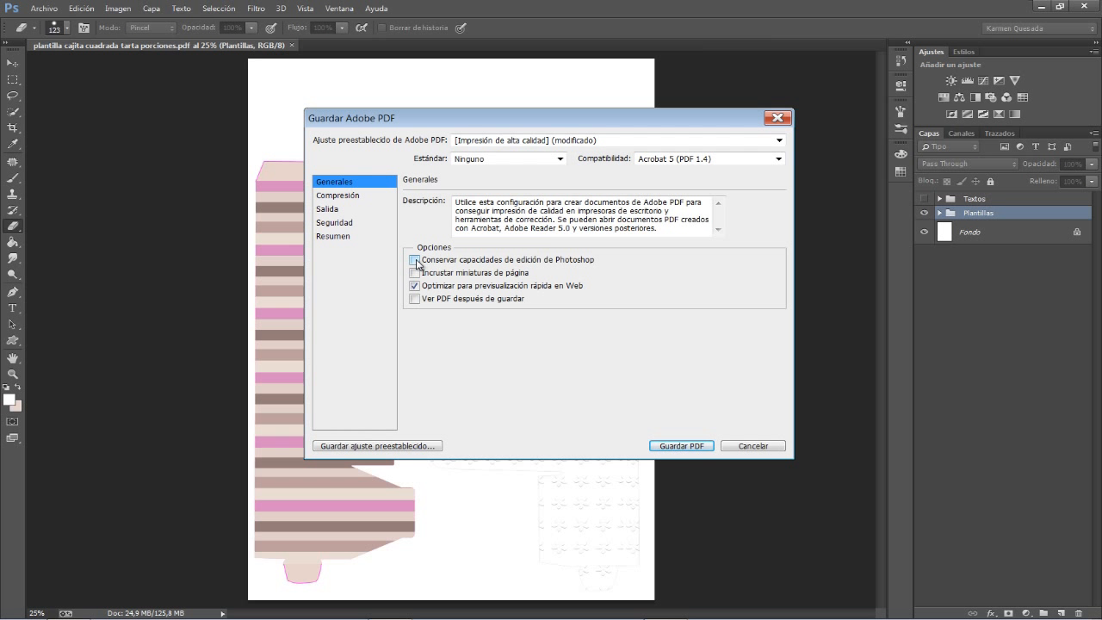
Save the PDF with Conservar capacidades de edición de Photoshop turned off, declining to continue with that option enabled
{"action": "left_click", "coordinate": [415, 260]}
{"action": "left_click", "coordinate": [682, 447]}
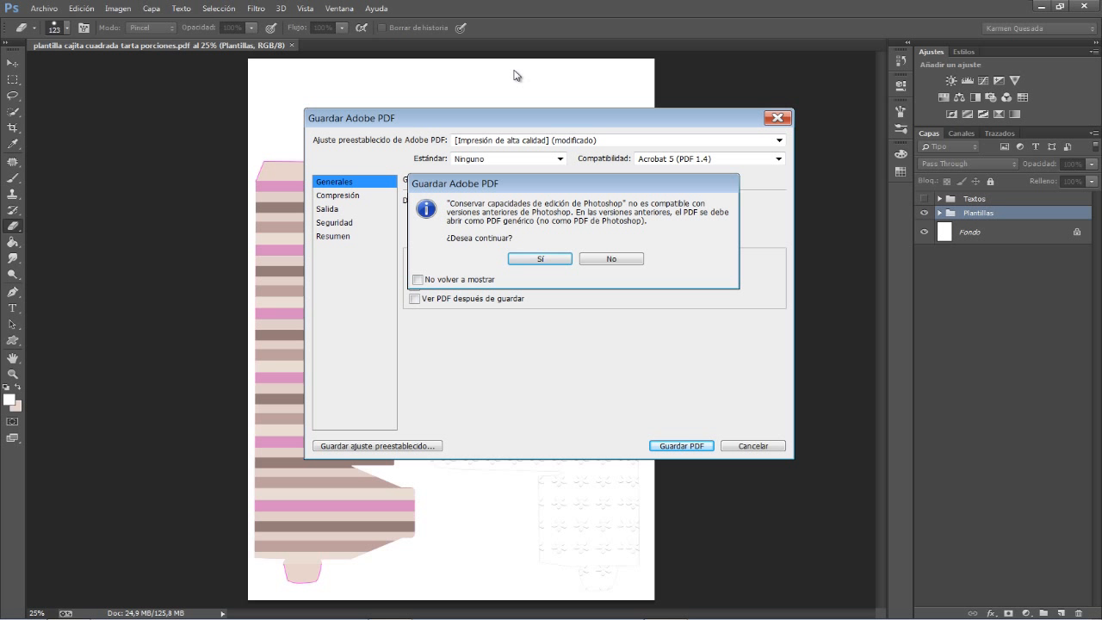
{"action": "left_click", "coordinate": [613, 260]}
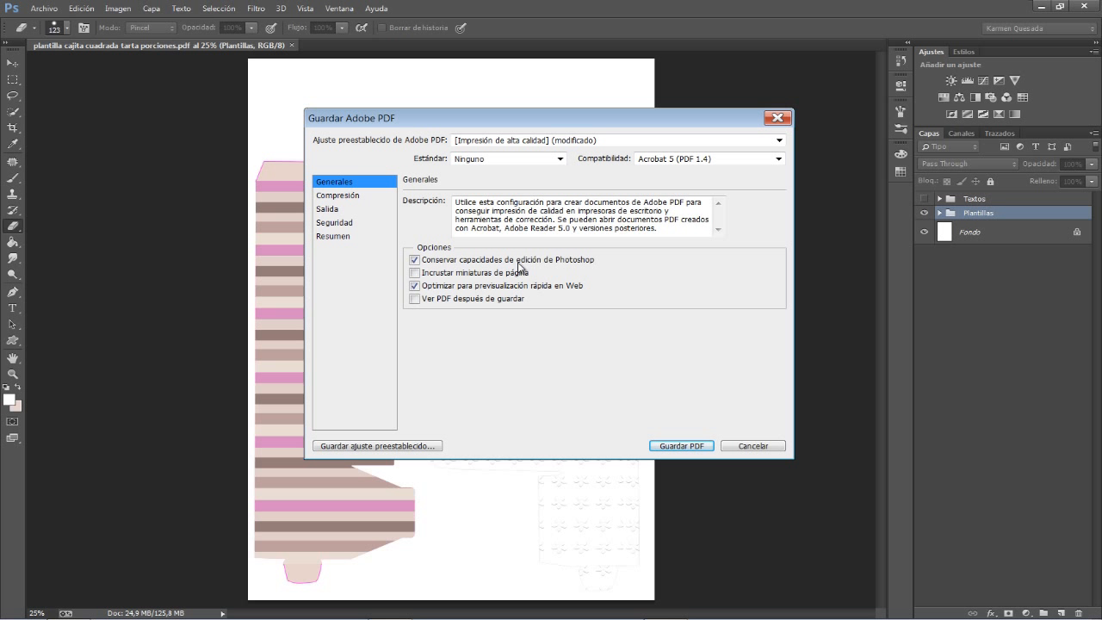
{"action": "left_click", "coordinate": [415, 260]}
{"action": "left_click", "coordinate": [689, 447]}
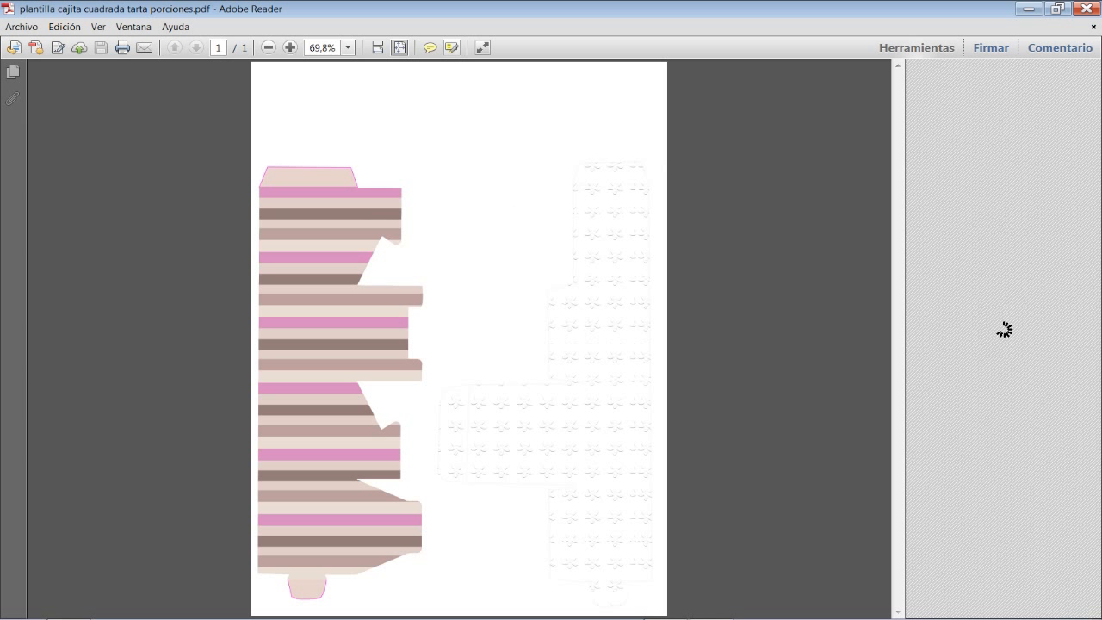
Examine the saved template PDF in Adobe Reader at 100% zoom, looking over both box pieces
{"action": "left_click", "coordinate": [291, 48]}
{"action": "left_click", "coordinate": [291, 48]}
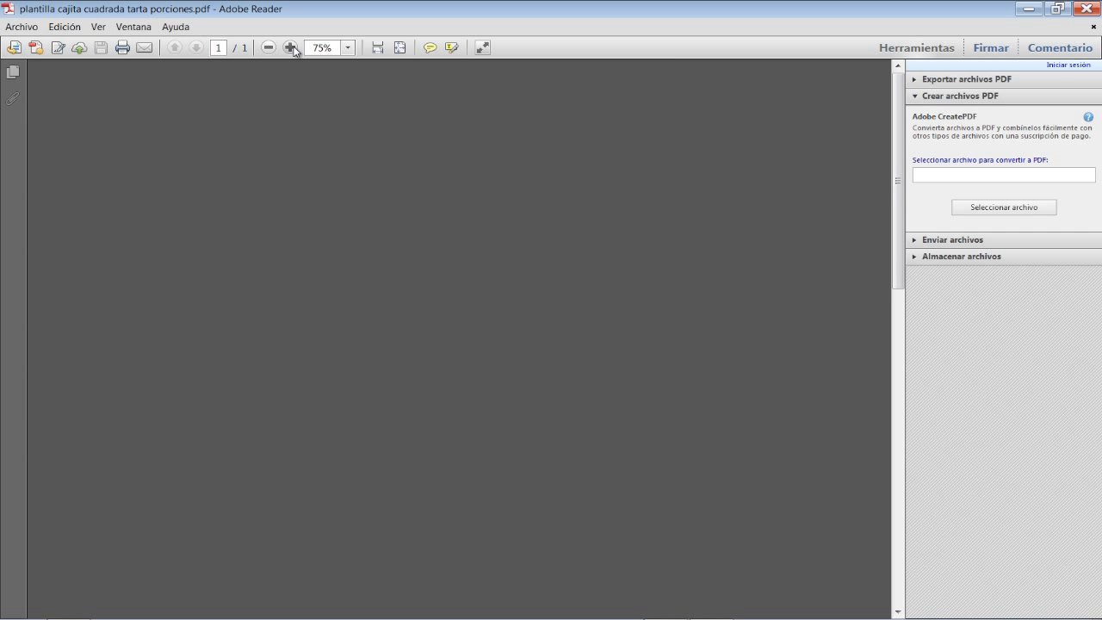
{"action": "left_click_drag", "start_coordinate": [370, 327], "coordinate": [385, 101]}
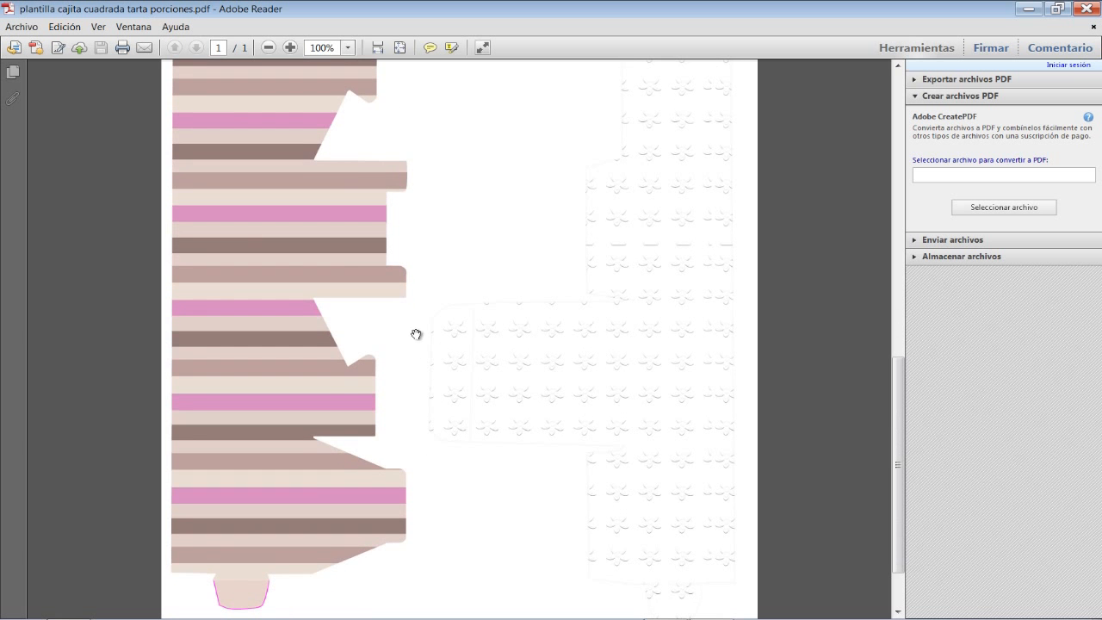
{"action": "left_click_drag", "start_coordinate": [428, 245], "coordinate": [463, 399]}
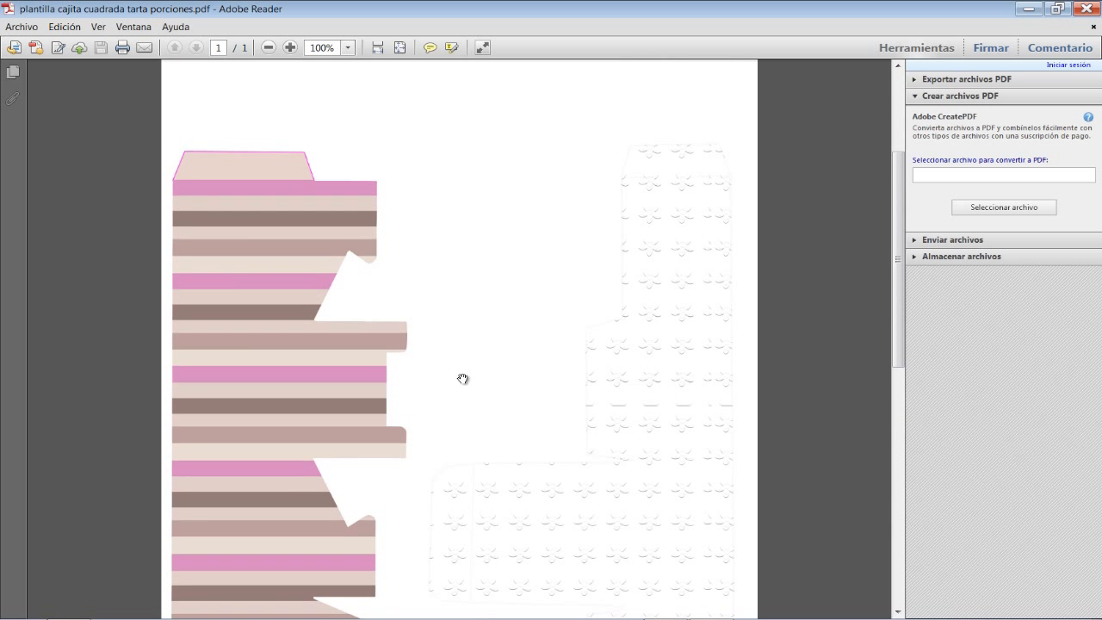
Switch back to Photoshop and check the template's image size without changing it
{"action": "key", "text": "alt+Tab"}
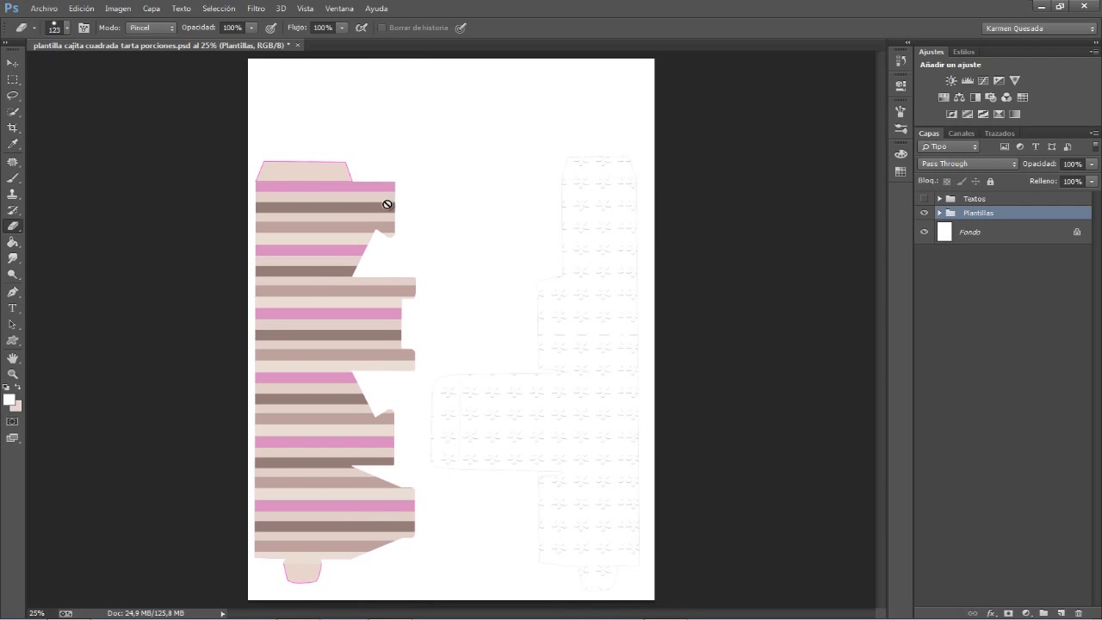
{"action": "left_click", "coordinate": [41, 9]}
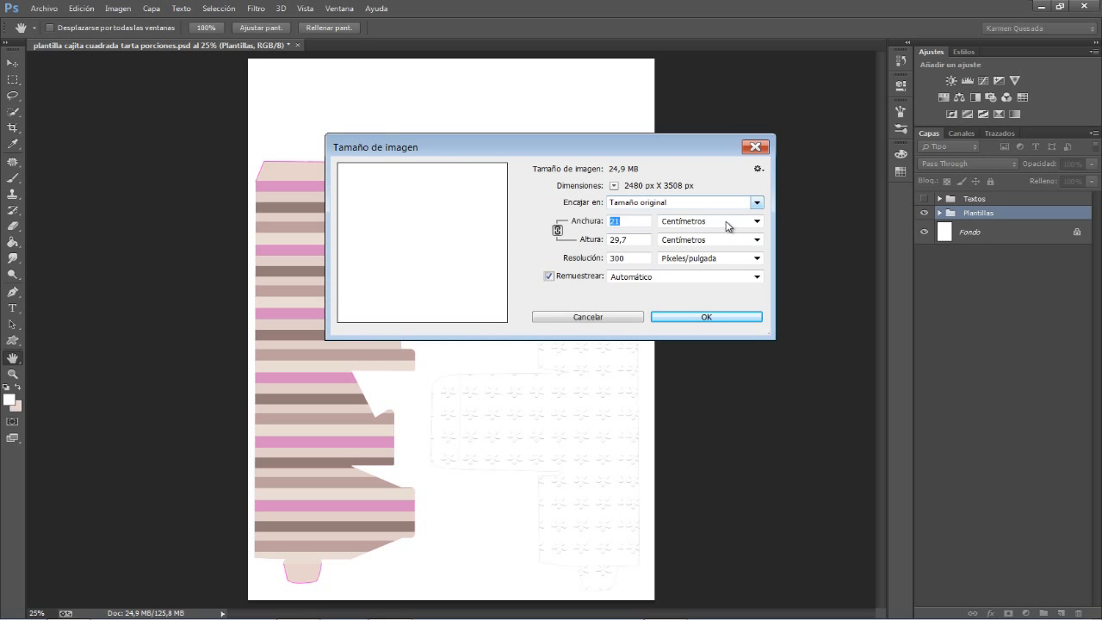
{"action": "left_click", "coordinate": [751, 151]}
{"action": "key", "text": "e"}
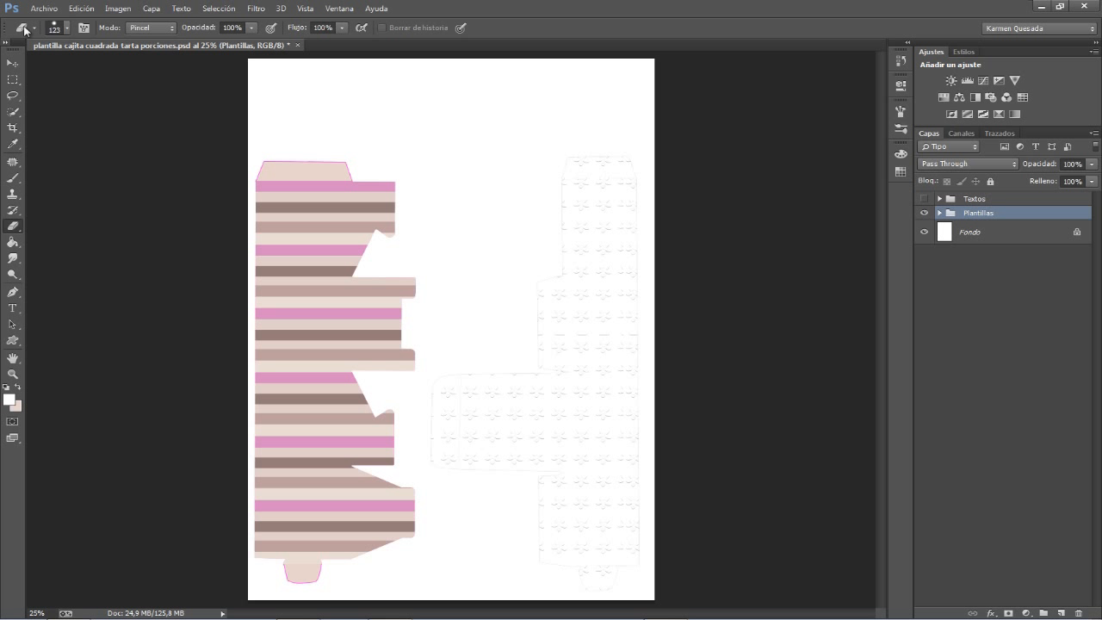
Open the Brother DCP-385C properties from the print settings and set the media type to Papel inyección de tinta
{"action": "left_click", "coordinate": [43, 8]}
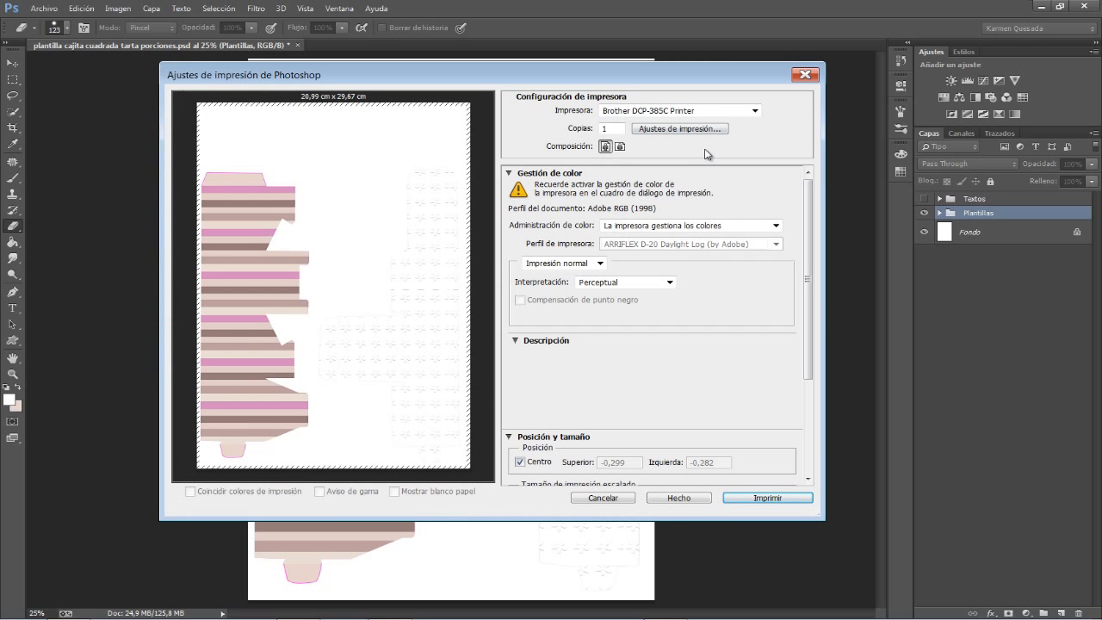
{"action": "left_click", "coordinate": [67, 388]}
{"action": "left_click", "coordinate": [699, 131]}
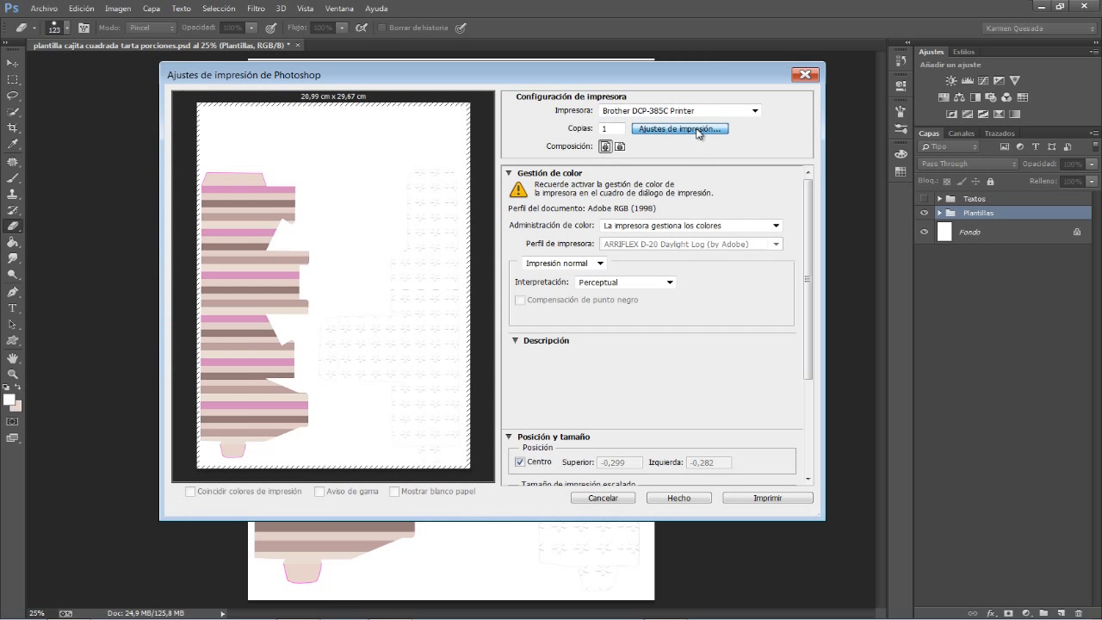
{"action": "left_click", "coordinate": [689, 158]}
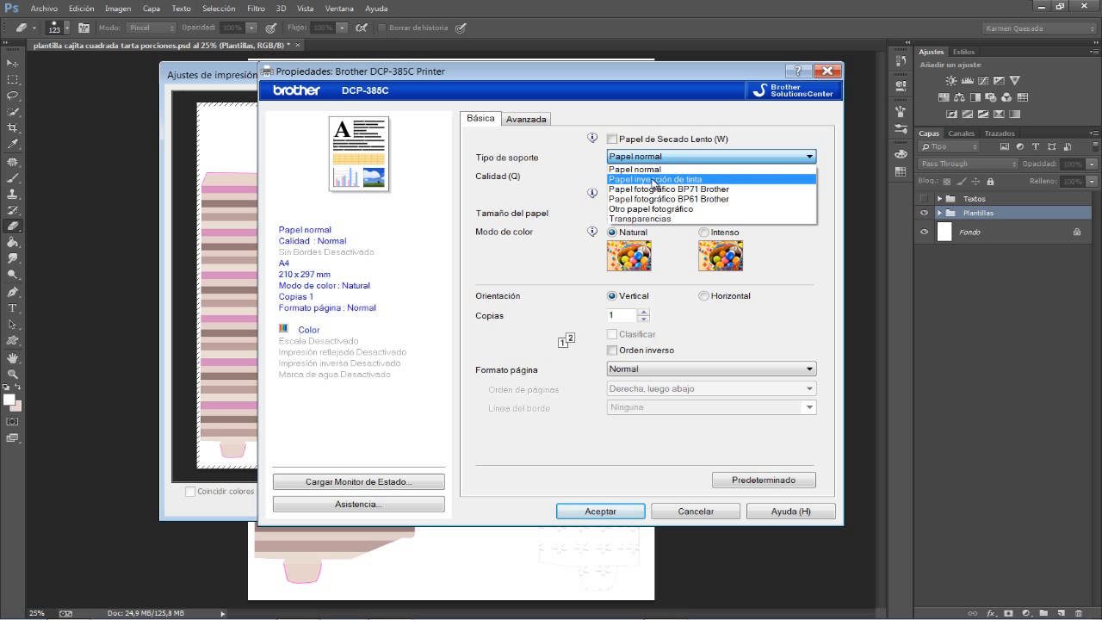
{"action": "left_click", "coordinate": [654, 179]}
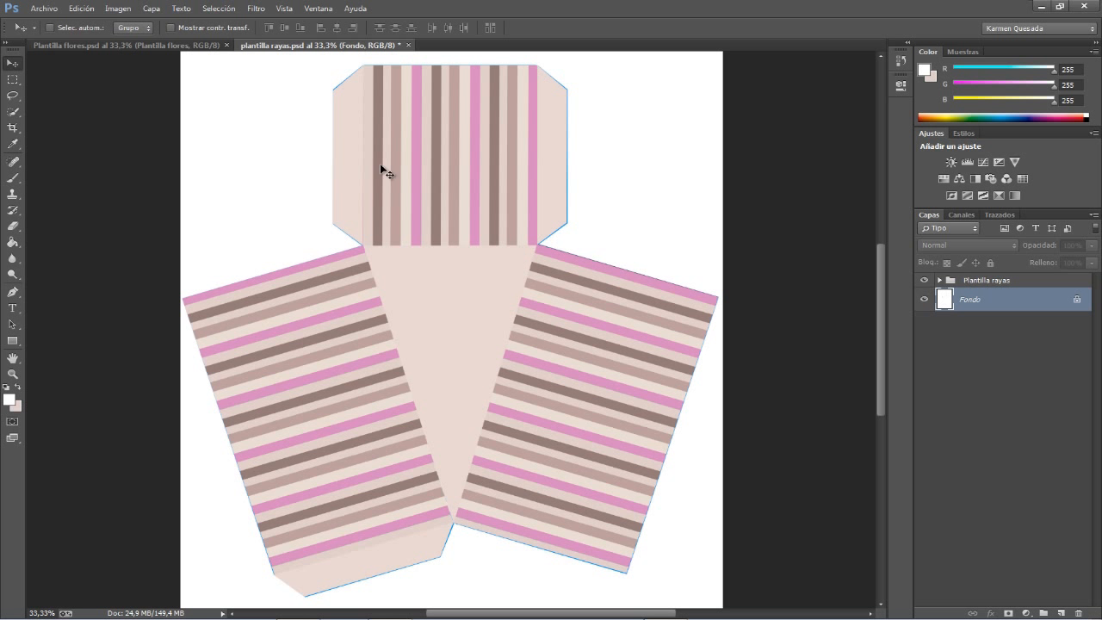
Compare the triangular slice box templates in Plantilla flores.psd and plantilla rayas.psd
{"action": "left_click", "coordinate": [129, 45]}
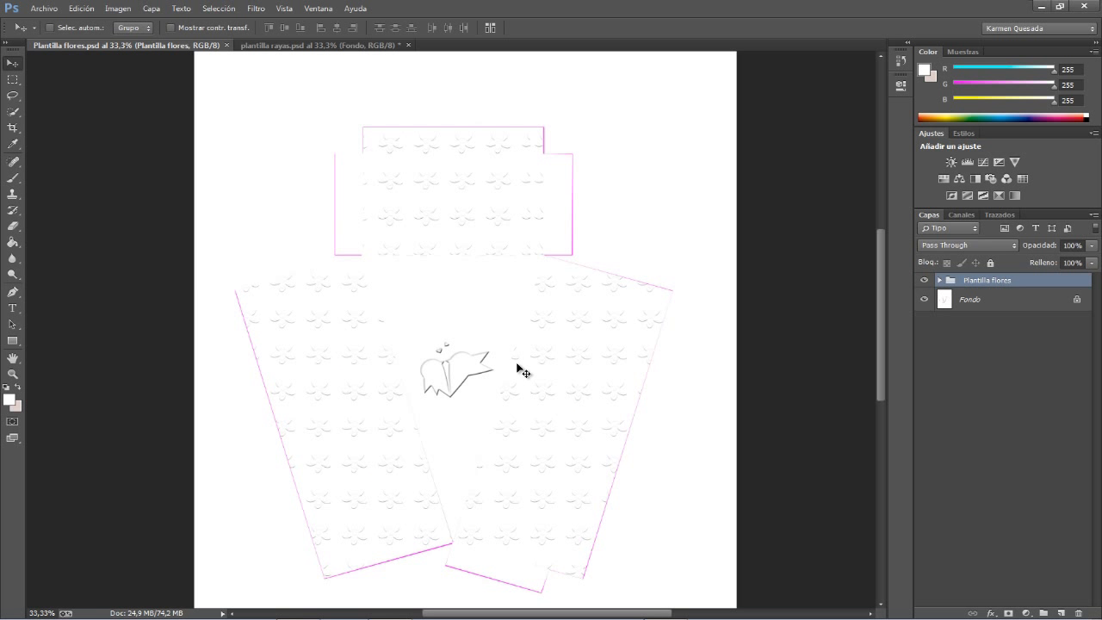
{"action": "left_click", "coordinate": [319, 44]}
{"action": "left_click", "coordinate": [207, 44]}
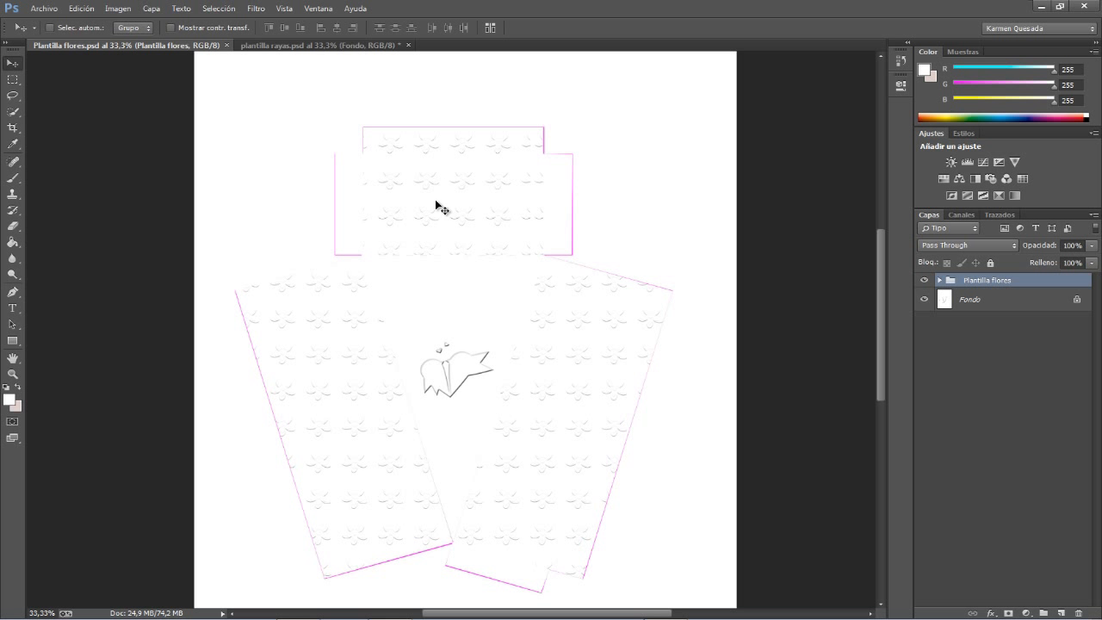
{"action": "left_click", "coordinate": [277, 45]}
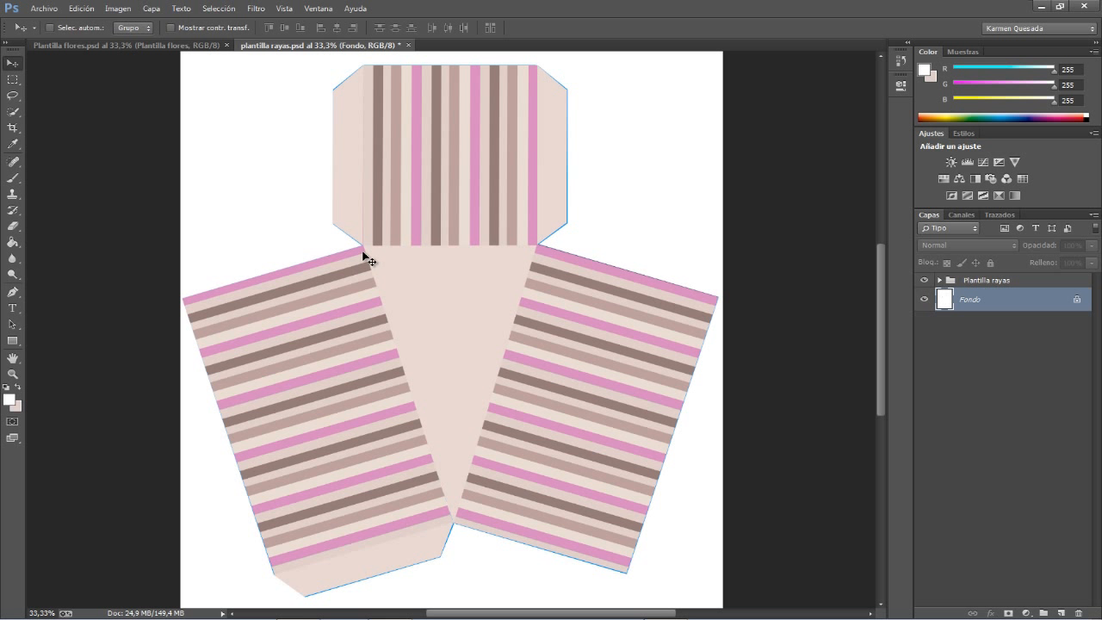
{"action": "left_click", "coordinate": [131, 45]}
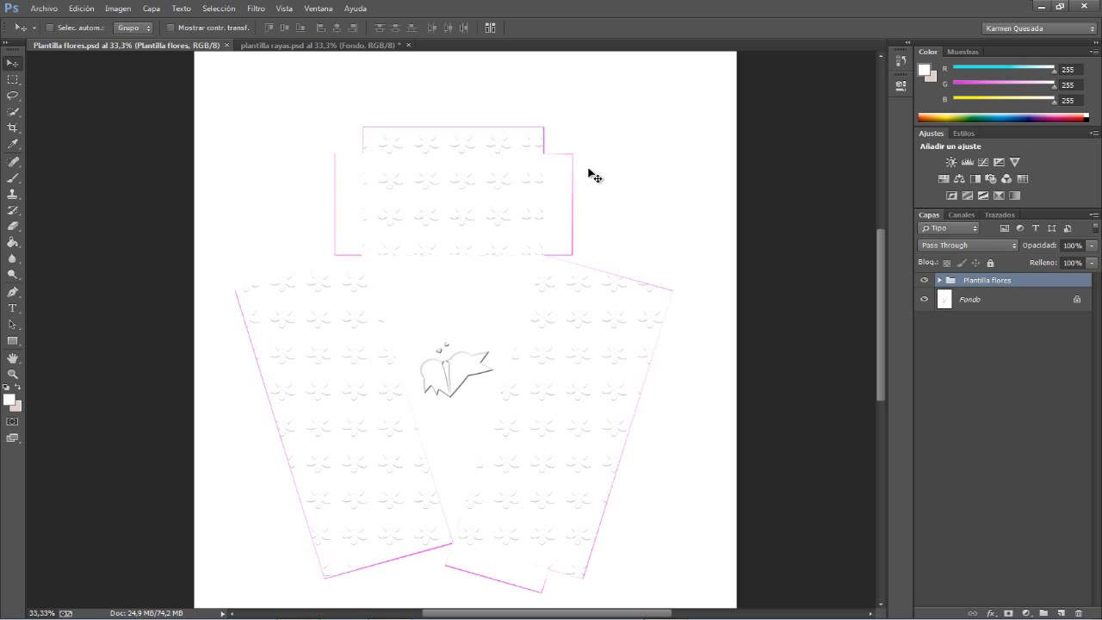
Create a new A4 document from the Papel internacional preset, 210 × 297 mm at 300 ppi, RGB with a white background
{"action": "left_click", "coordinate": [44, 8]}
{"action": "left_click", "coordinate": [43, 24]}
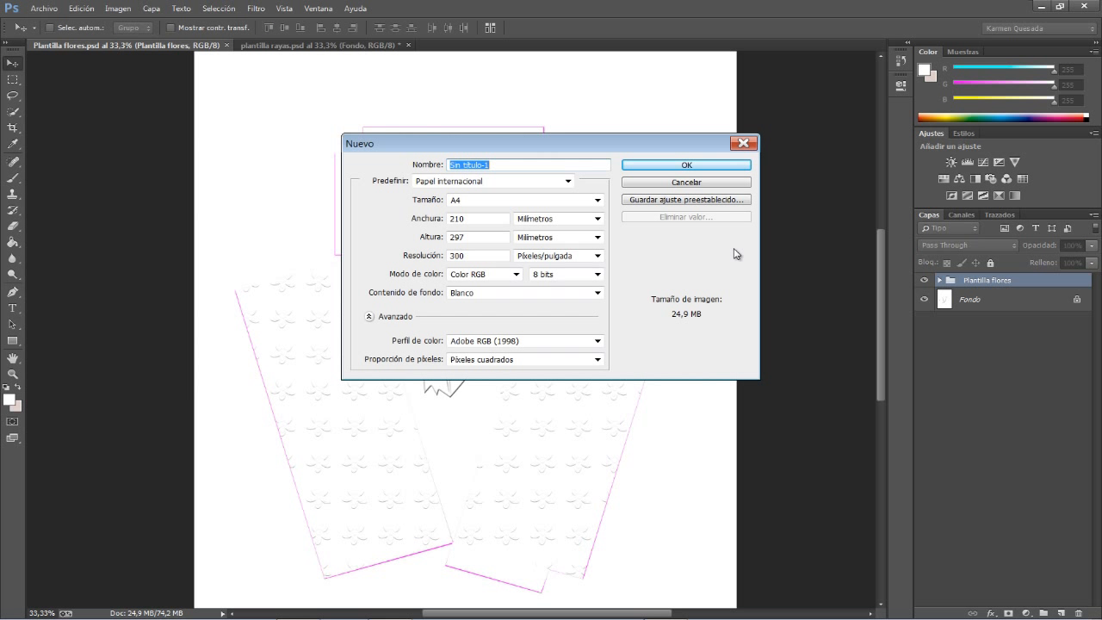
{"action": "left_click", "coordinate": [461, 184]}
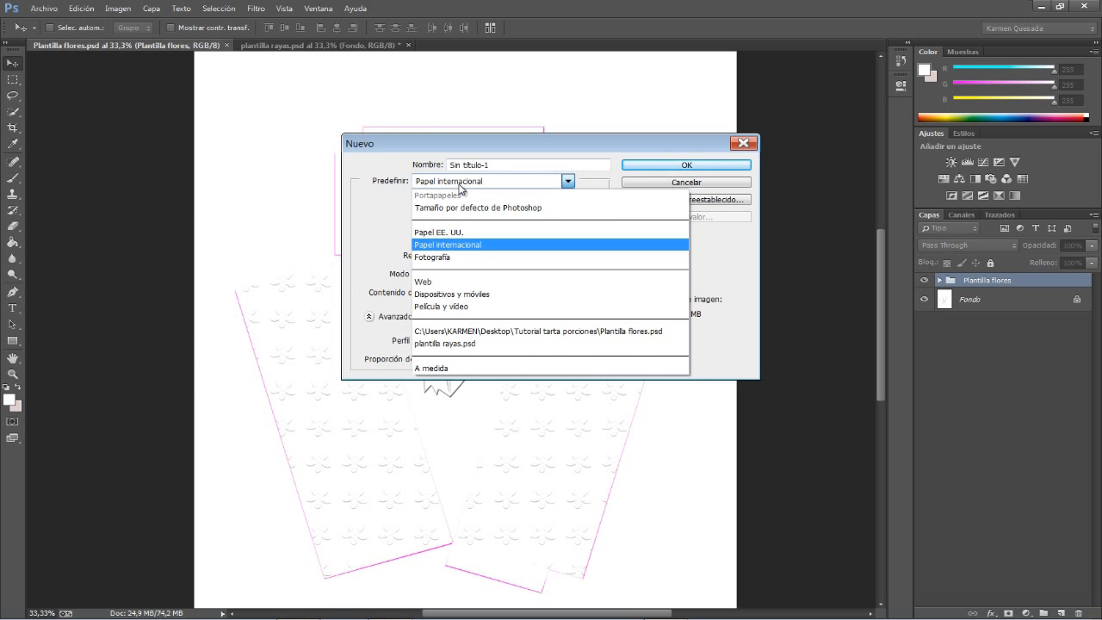
{"action": "left_click", "coordinate": [447, 245]}
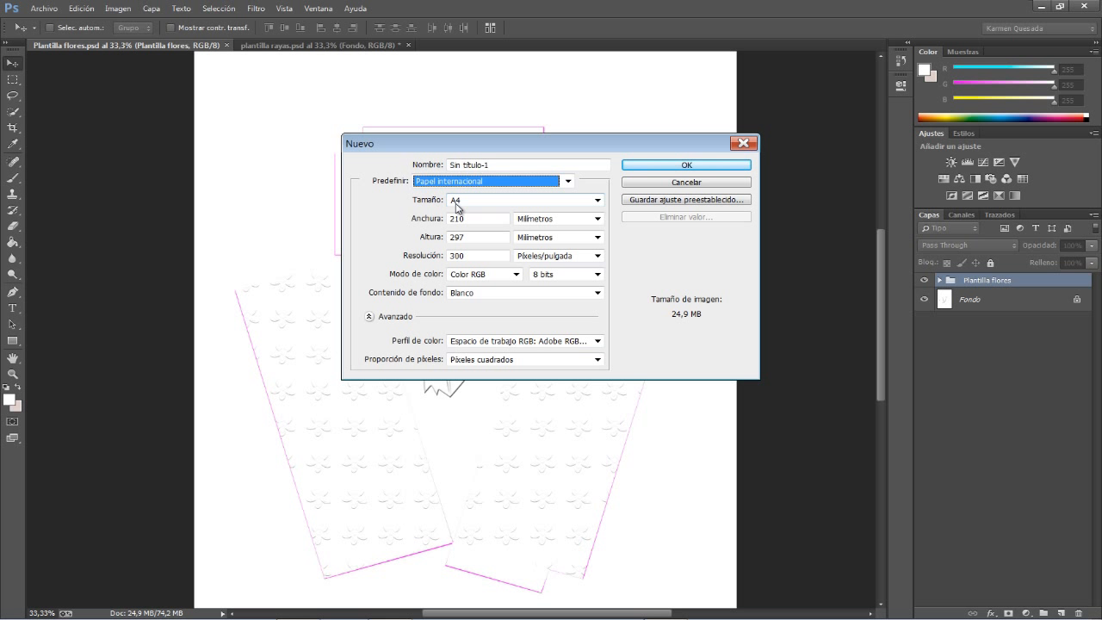
{"action": "left_click", "coordinate": [720, 166]}
Convert the Fondo background of Plantilla flores.psd into a regular layer and place it at the bottom of the Plantilla flores group
{"action": "left_click", "coordinate": [166, 45]}
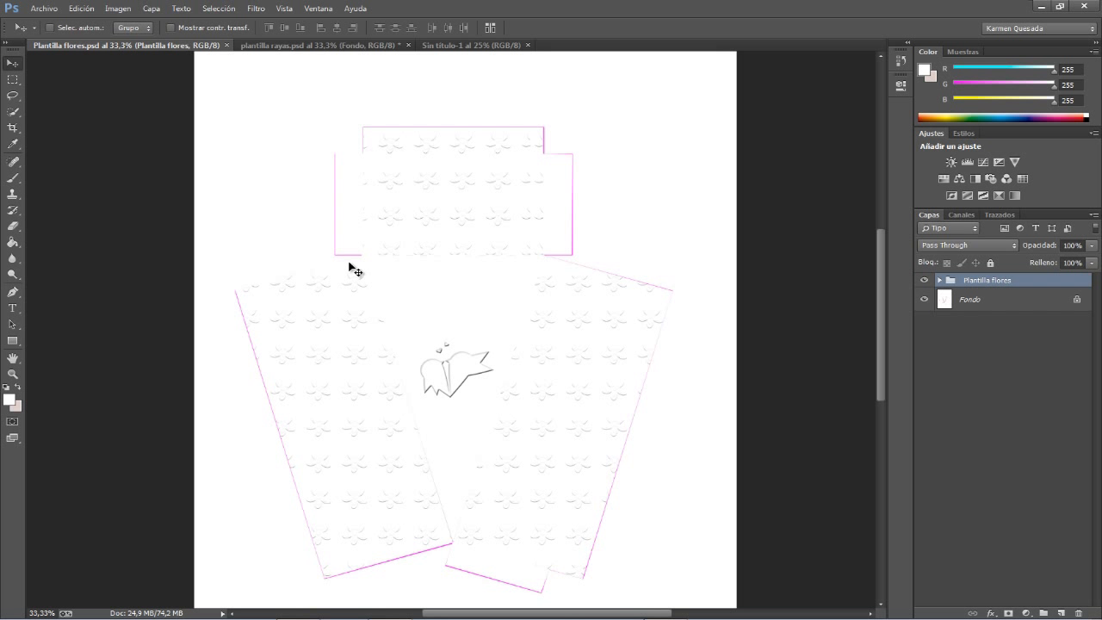
{"action": "double_click", "coordinate": [1057, 305]}
{"action": "left_click", "coordinate": [669, 207]}
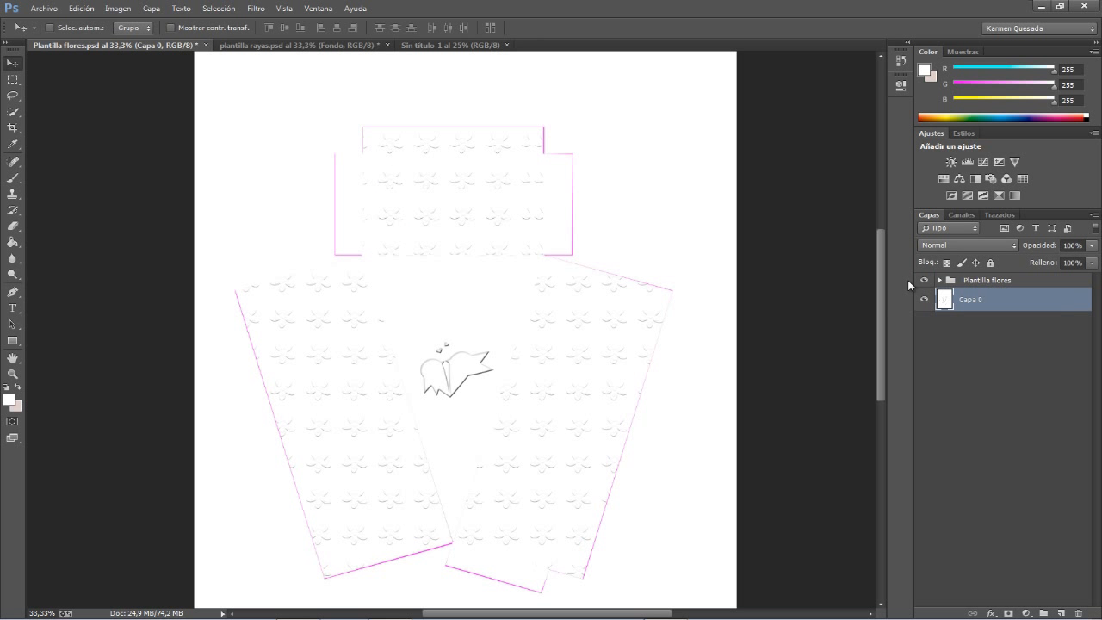
{"action": "left_click", "coordinate": [940, 281]}
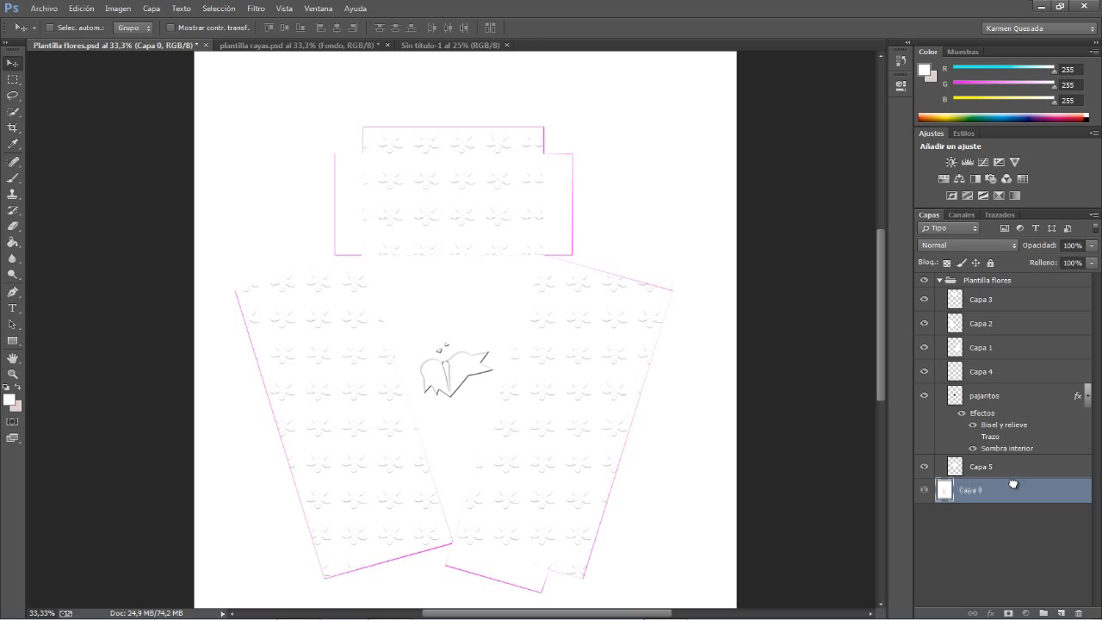
{"action": "mouse_move", "coordinate": [1008, 492]}
{"action": "left_mouse_down"}
{"action": "mouse_move", "coordinate": [1020, 476]}
{"action": "mouse_move", "coordinate": [1019, 491]}
{"action": "left_mouse_up"}
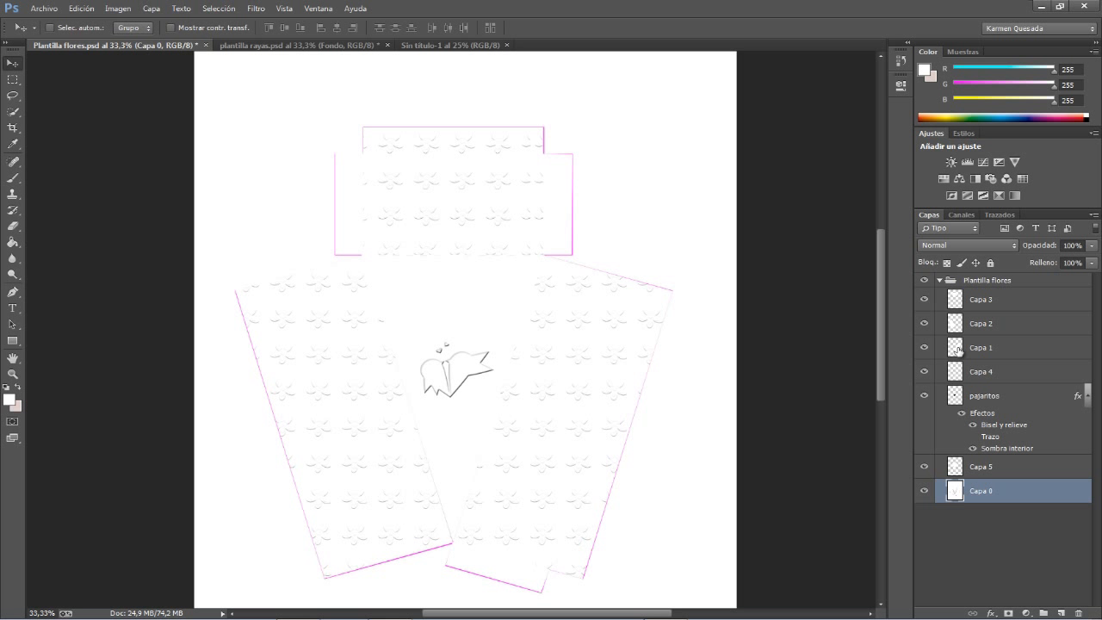
{"action": "left_click", "coordinate": [925, 490]}
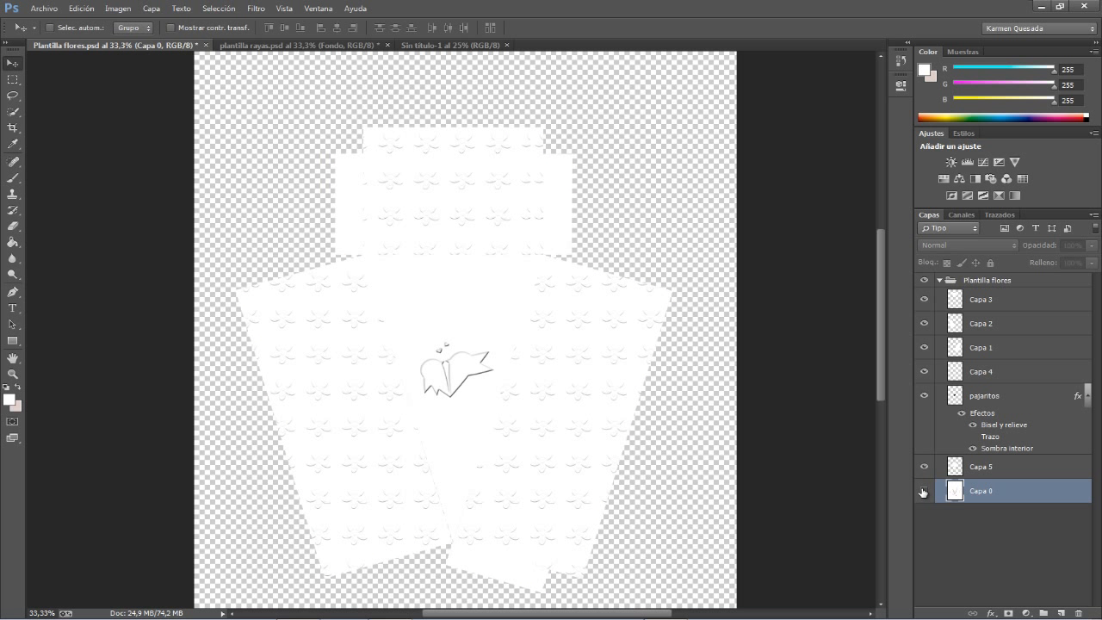
{"action": "left_click", "coordinate": [924, 491]}
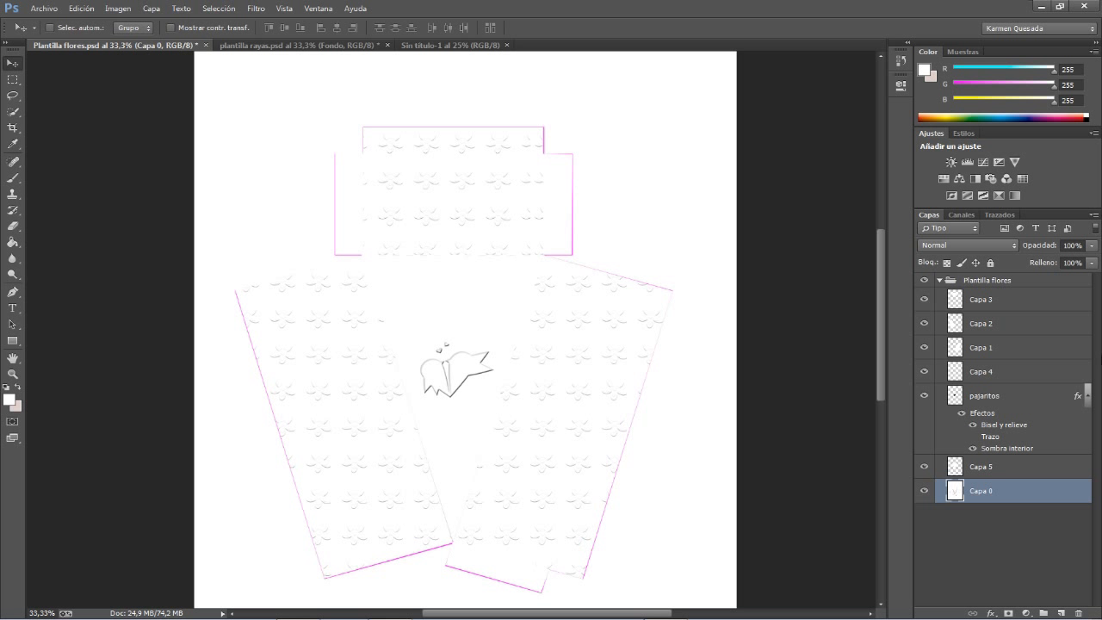
Collapse the Plantilla flores group and copy it into the new A4 document
{"action": "left_click", "coordinate": [940, 280]}
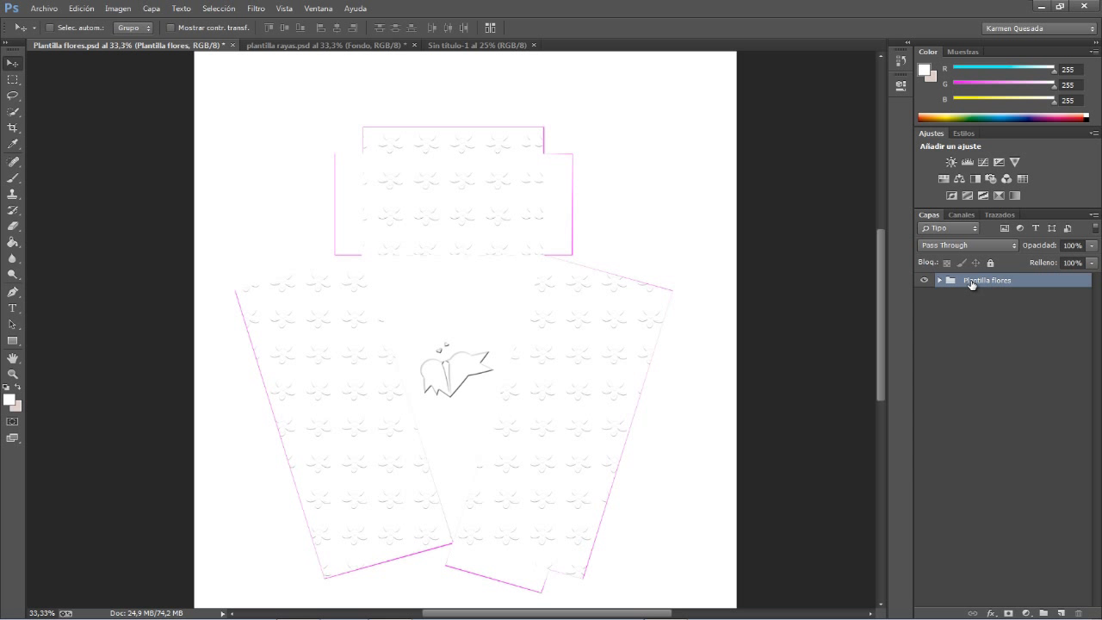
{"action": "left_click_drag", "start_coordinate": [372, 196], "coordinate": [414, 236]}
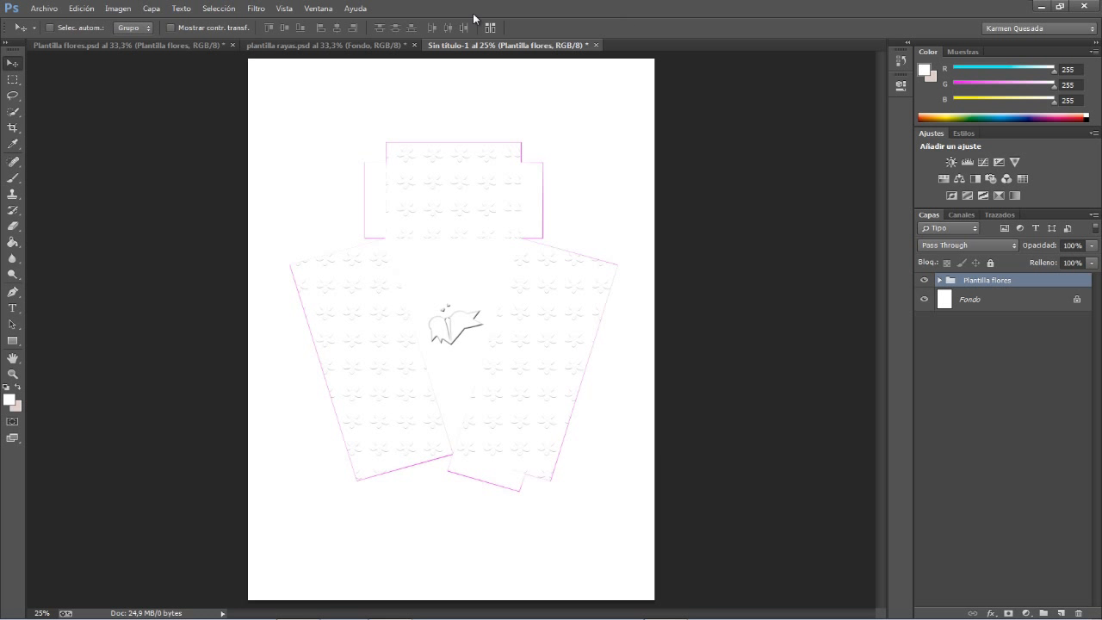
Hide the Fondo background layer in plantilla rayas.psd
{"action": "left_click", "coordinate": [294, 41]}
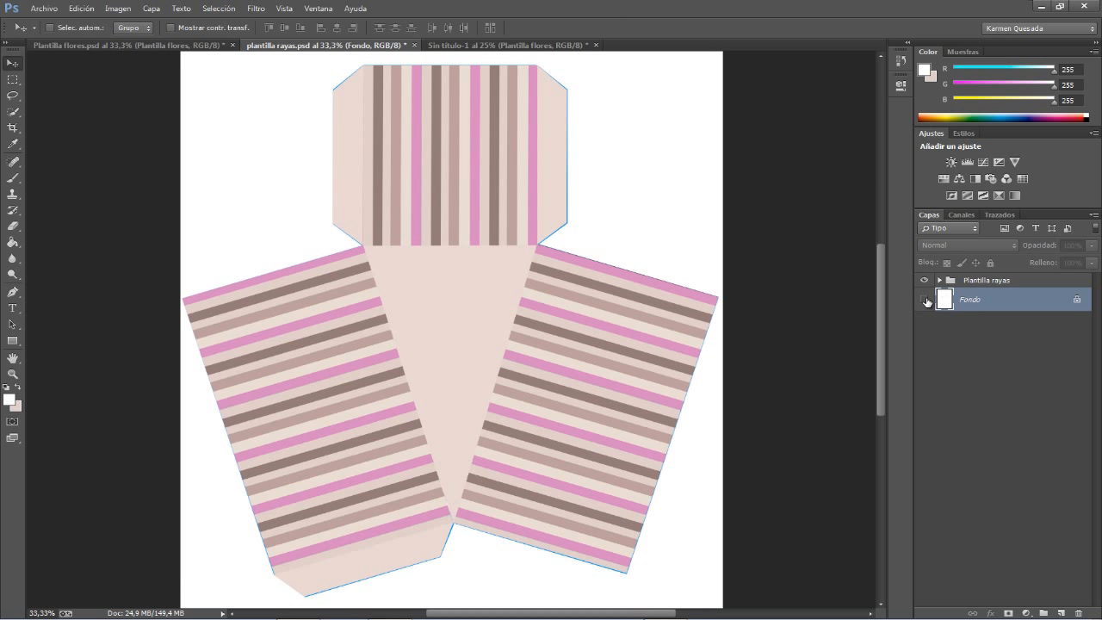
{"action": "left_click", "coordinate": [925, 300]}
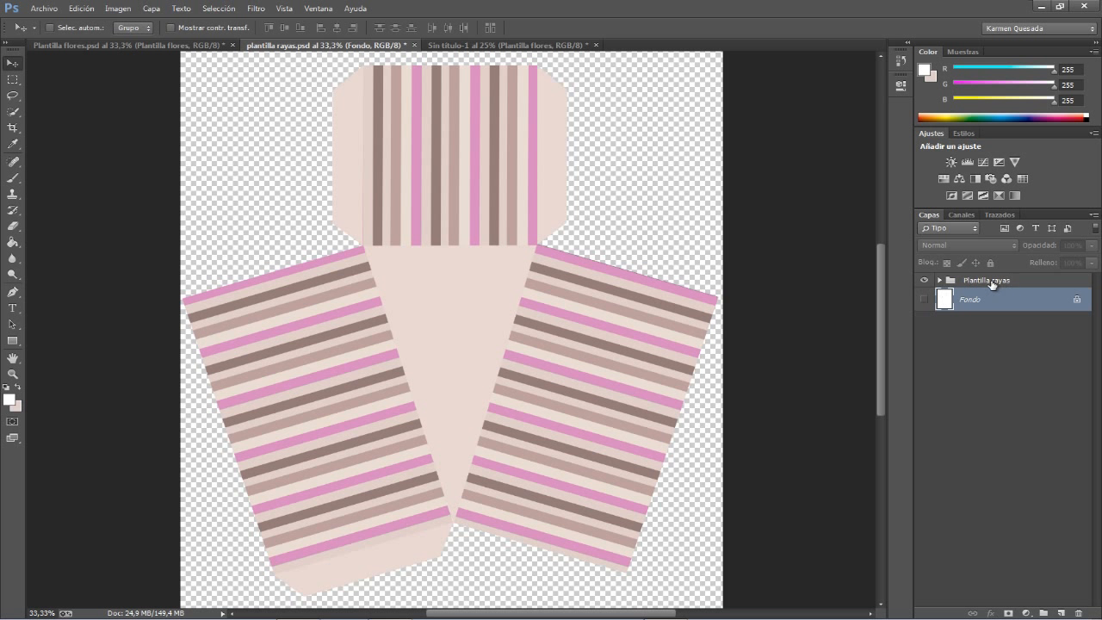
Copy the Plantilla rayas group into the new A4 document and nudge it left and upward over the flower template
{"action": "left_click", "coordinate": [991, 283]}
{"action": "left_click_drag", "start_coordinate": [438, 108], "coordinate": [421, 227]}
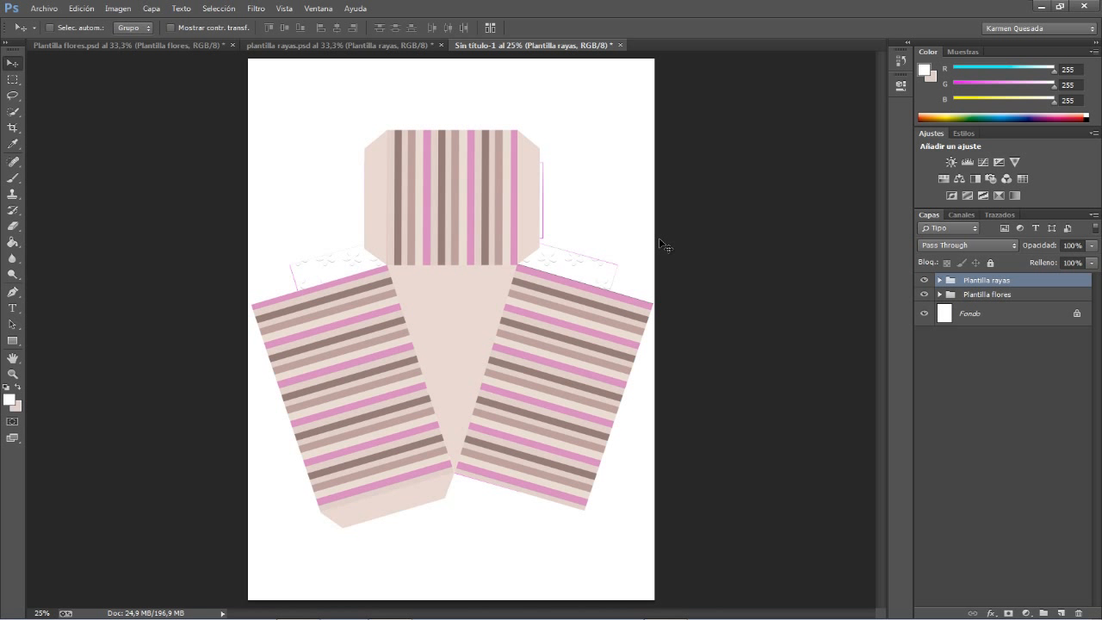
{"action": "key", "text": "Left"}
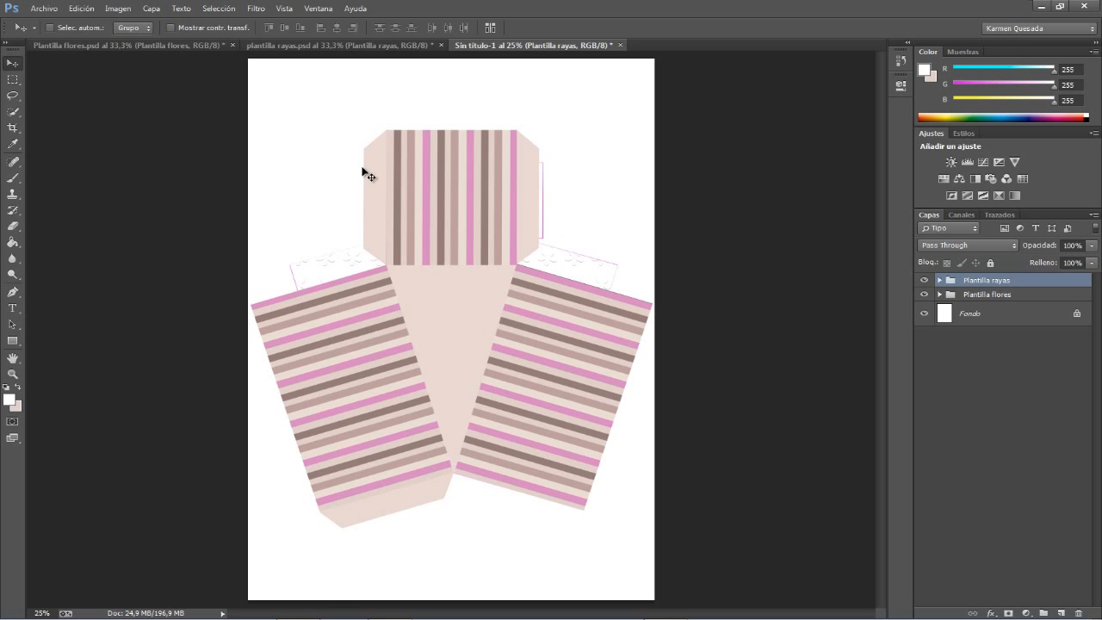
{"action": "key", "text": "Up"}
{"action": "key", "text": "Up"}
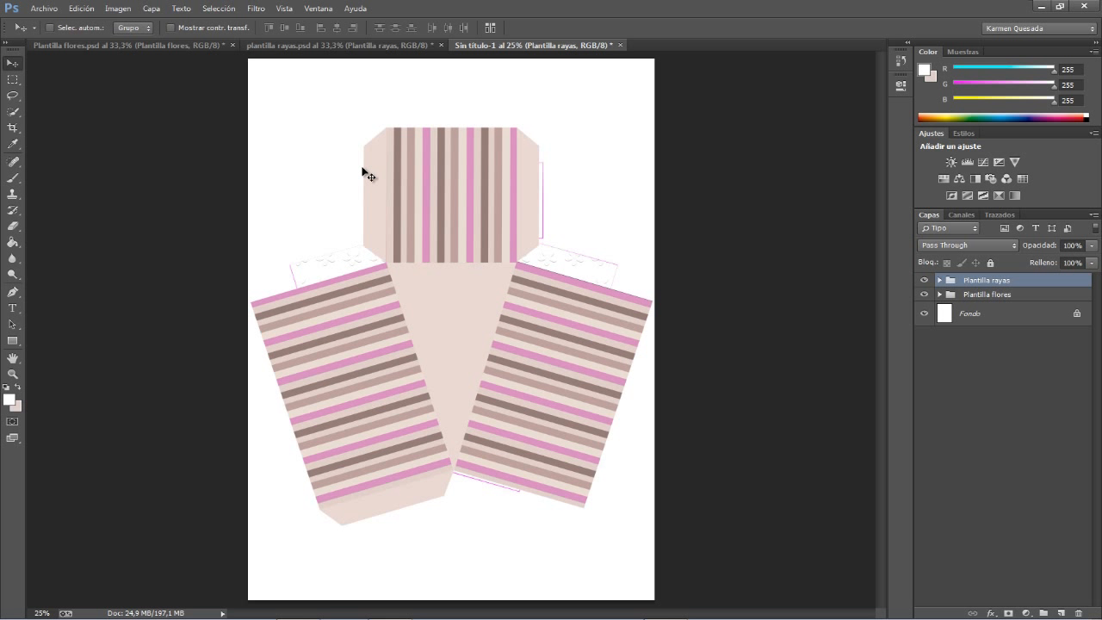
{"action": "key", "text": "Up"}
{"action": "key", "text": "Up"}
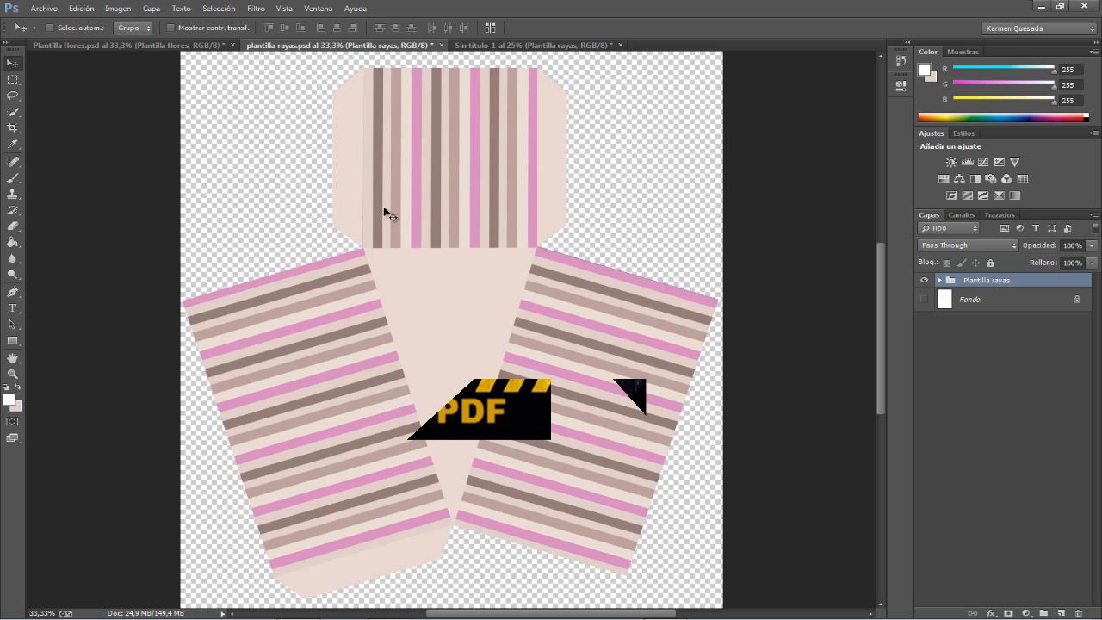
Save the stripe template as plantilla rayas.pdf in Photoshop PDF format, replacing the existing file and proceeding to the Adobe PDF settings
{"action": "left_click", "coordinate": [41, 9]}
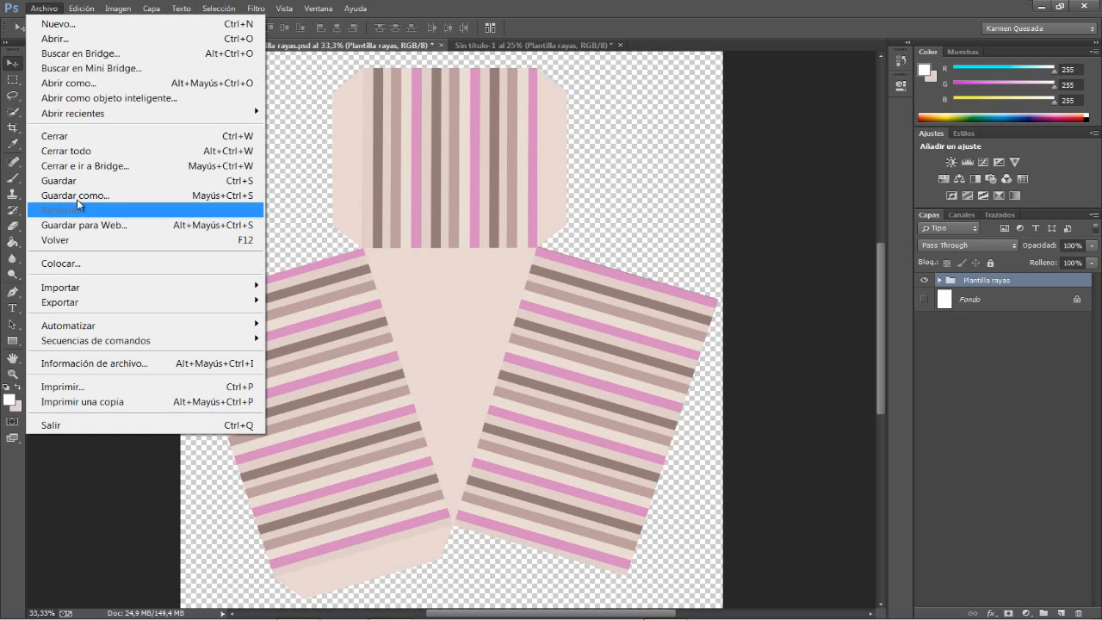
{"action": "left_click", "coordinate": [79, 197]}
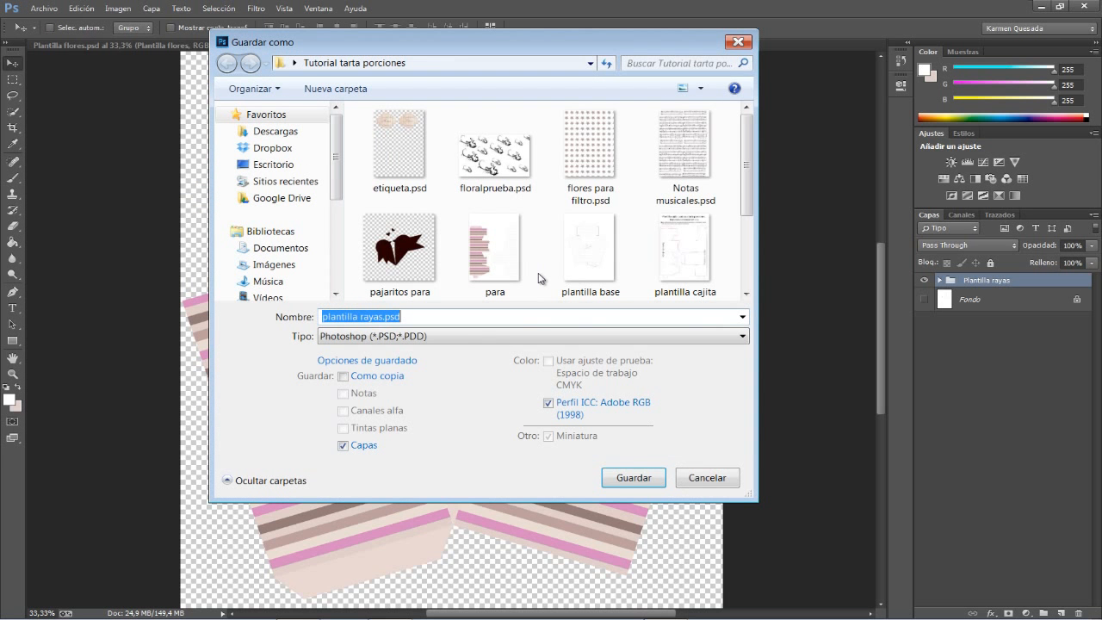
{"action": "left_click", "coordinate": [387, 336]}
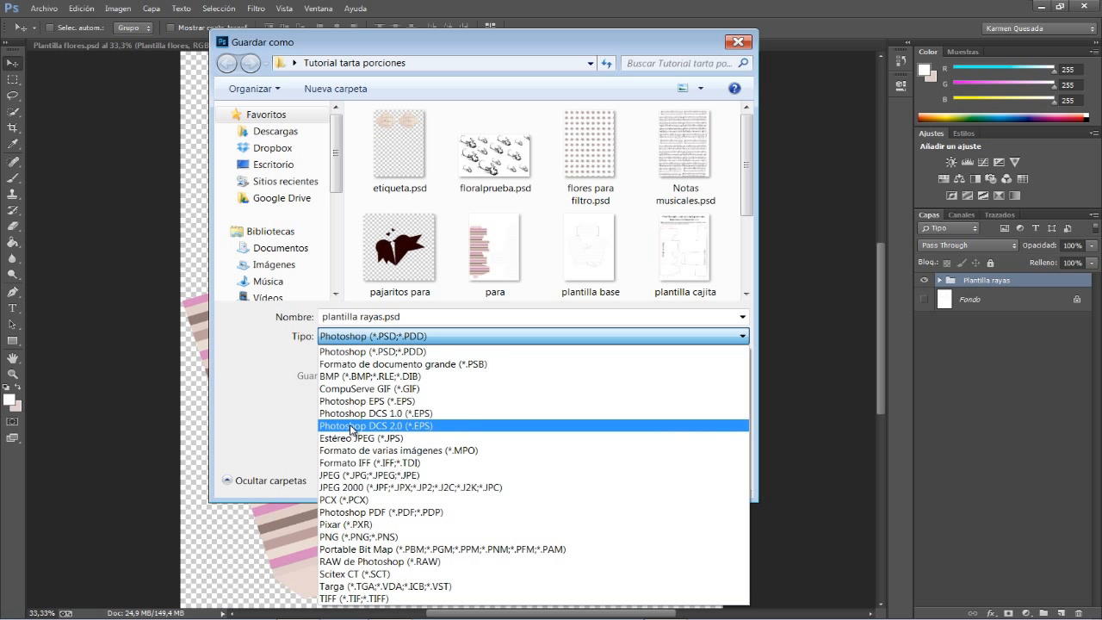
{"action": "left_click", "coordinate": [351, 512]}
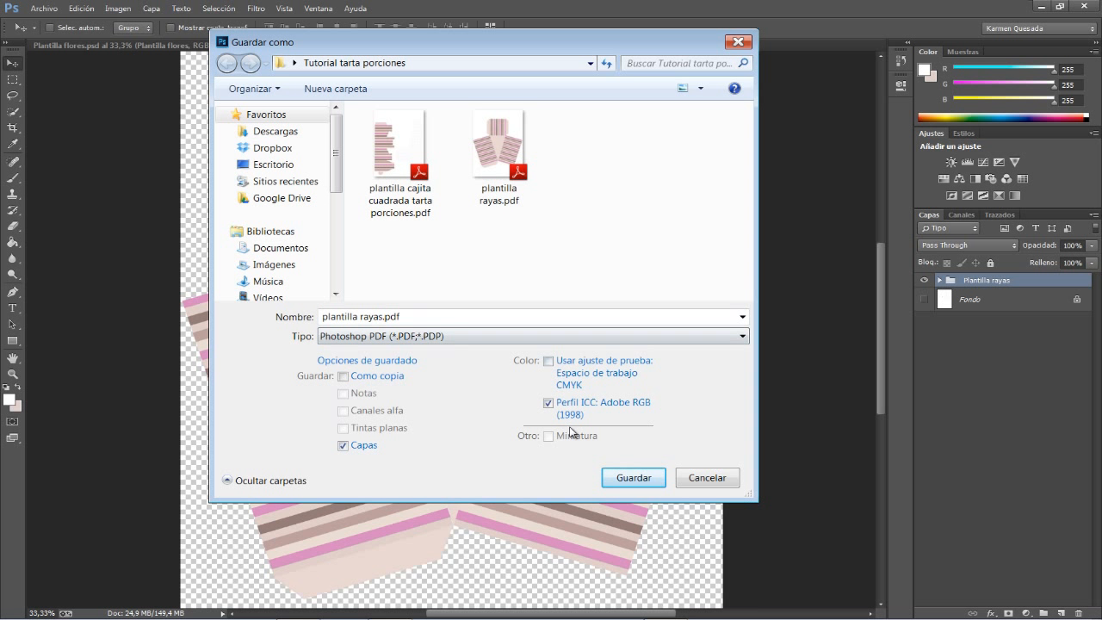
{"action": "left_click", "coordinate": [624, 479]}
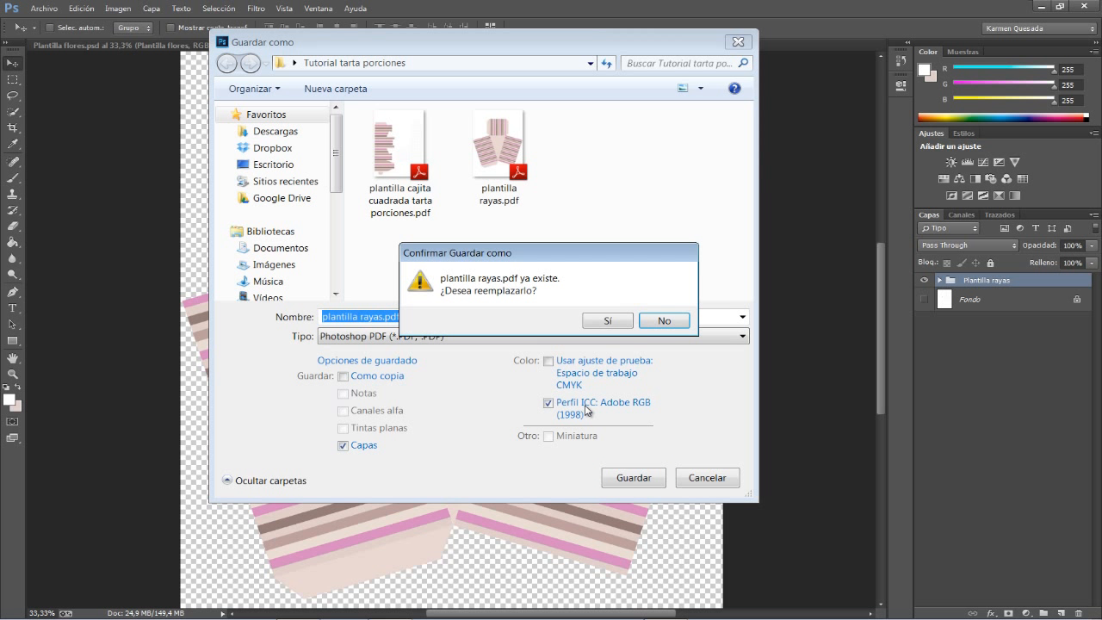
{"action": "left_click", "coordinate": [607, 320]}
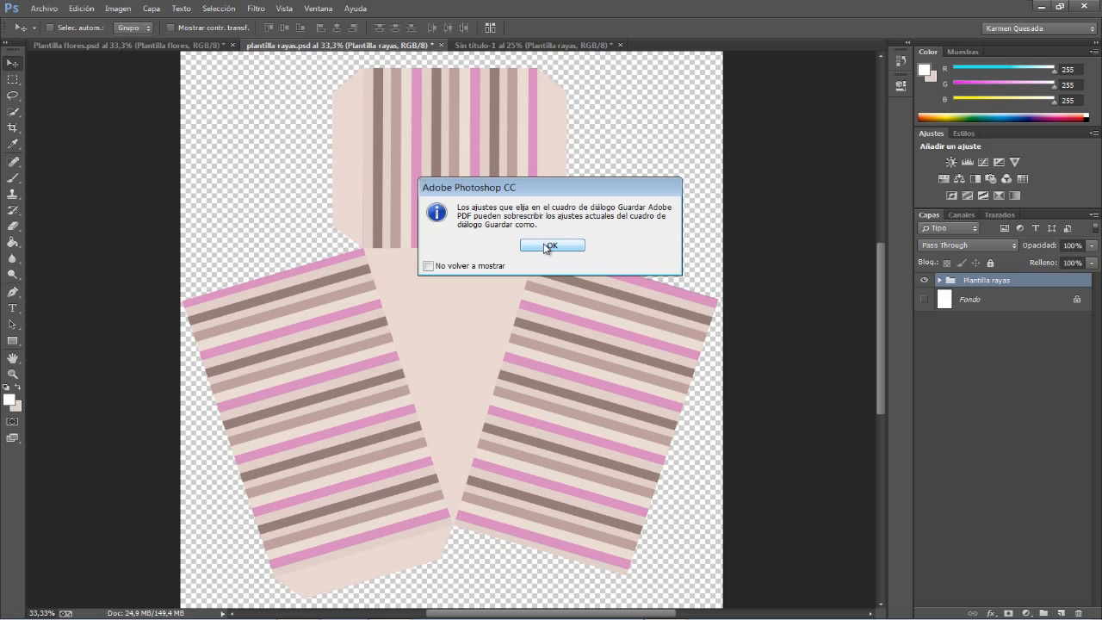
{"action": "left_click", "coordinate": [549, 248]}
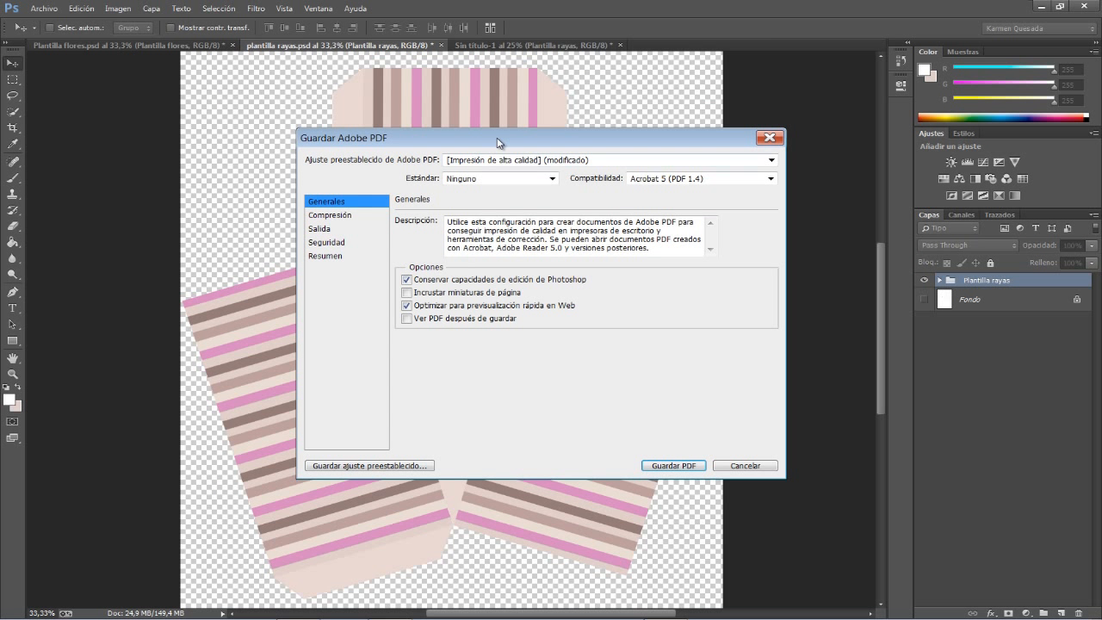
Choose the Impresión de alta calidad PDF preset and review its general, compression, output and summary settings
{"action": "left_click_drag", "start_coordinate": [502, 140], "coordinate": [468, 139]}
{"action": "left_click", "coordinate": [715, 158]}
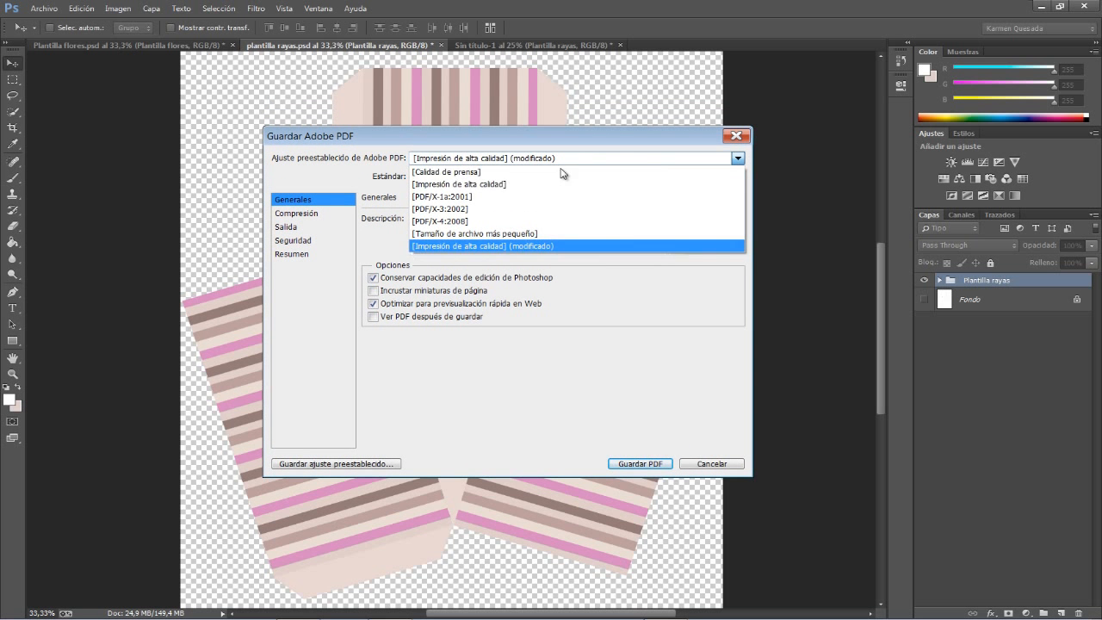
{"action": "left_click", "coordinate": [462, 184]}
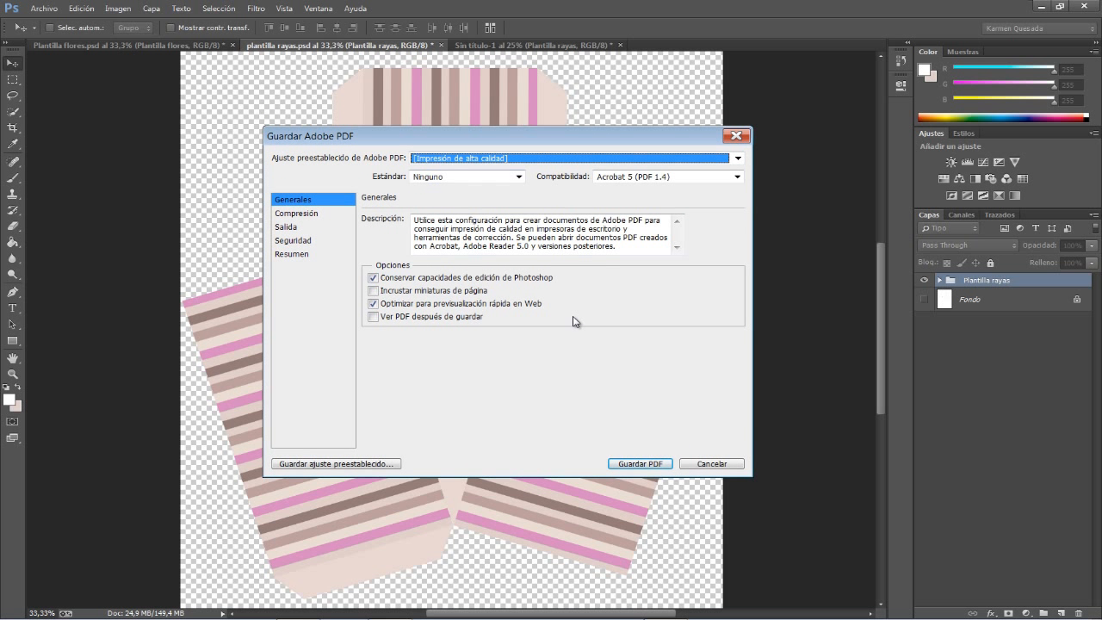
{"action": "left_click", "coordinate": [307, 215]}
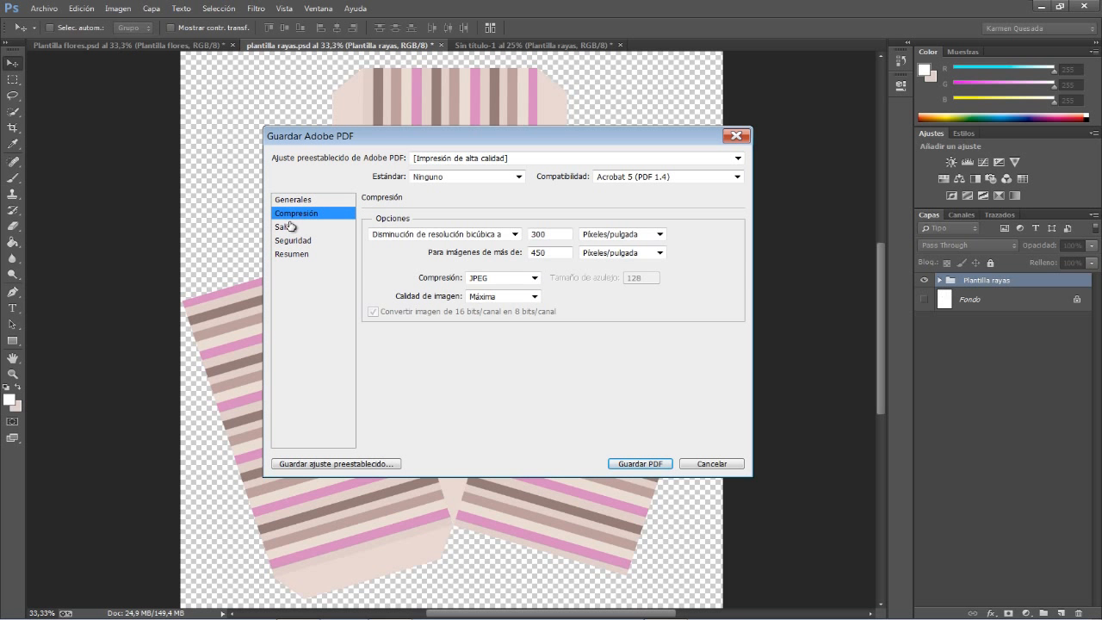
{"action": "left_click", "coordinate": [284, 228]}
{"action": "left_click", "coordinate": [291, 254]}
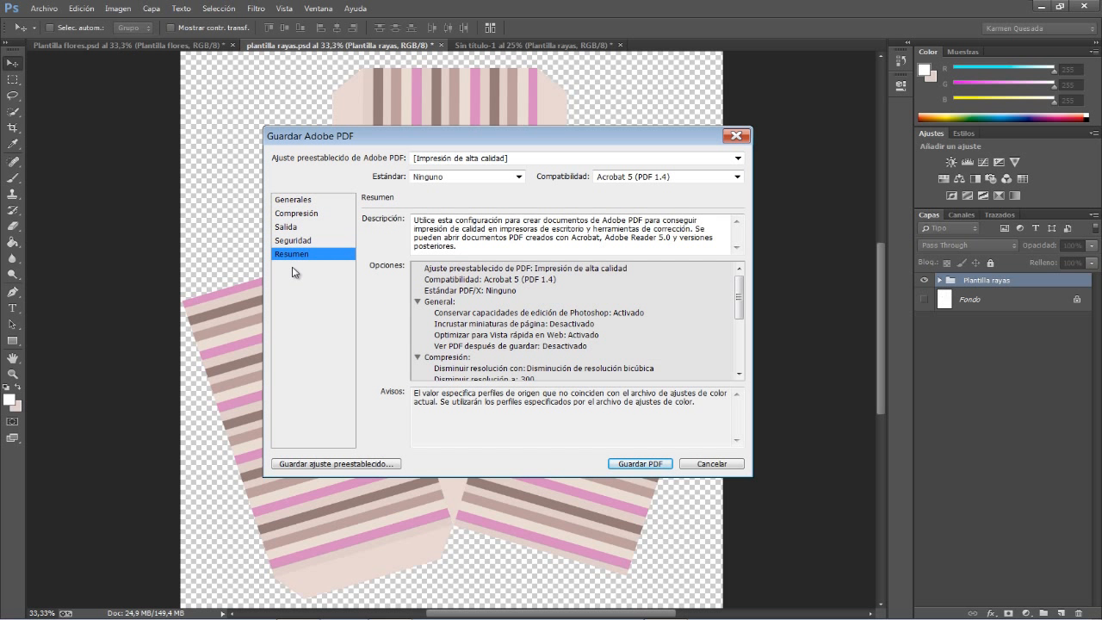
{"action": "left_click", "coordinate": [292, 203]}
{"action": "left_click", "coordinate": [293, 213]}
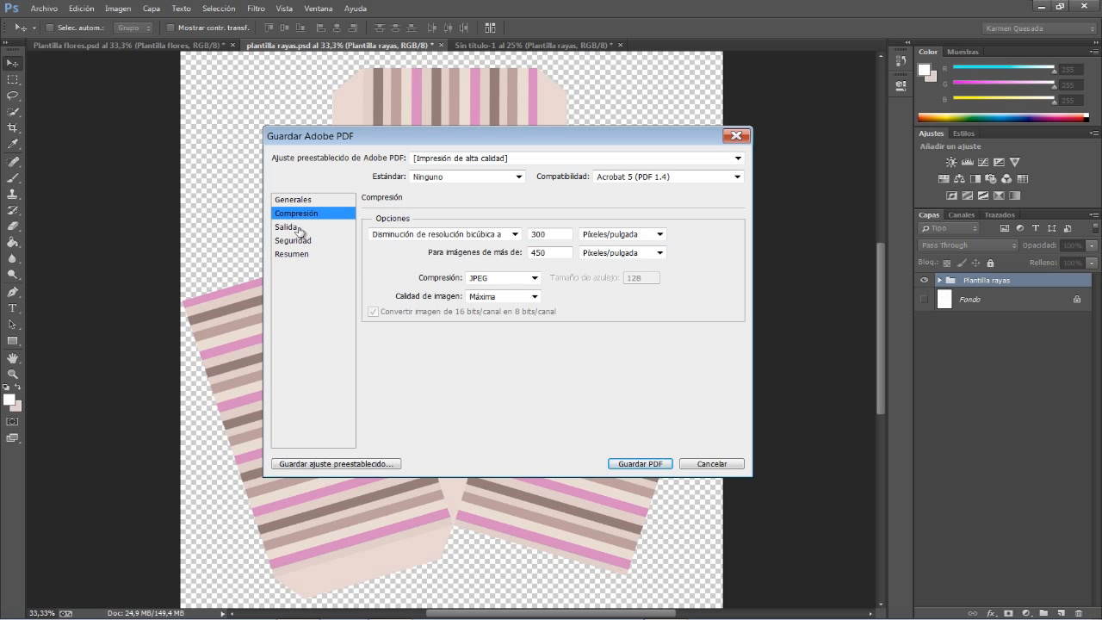
{"action": "left_click", "coordinate": [298, 204]}
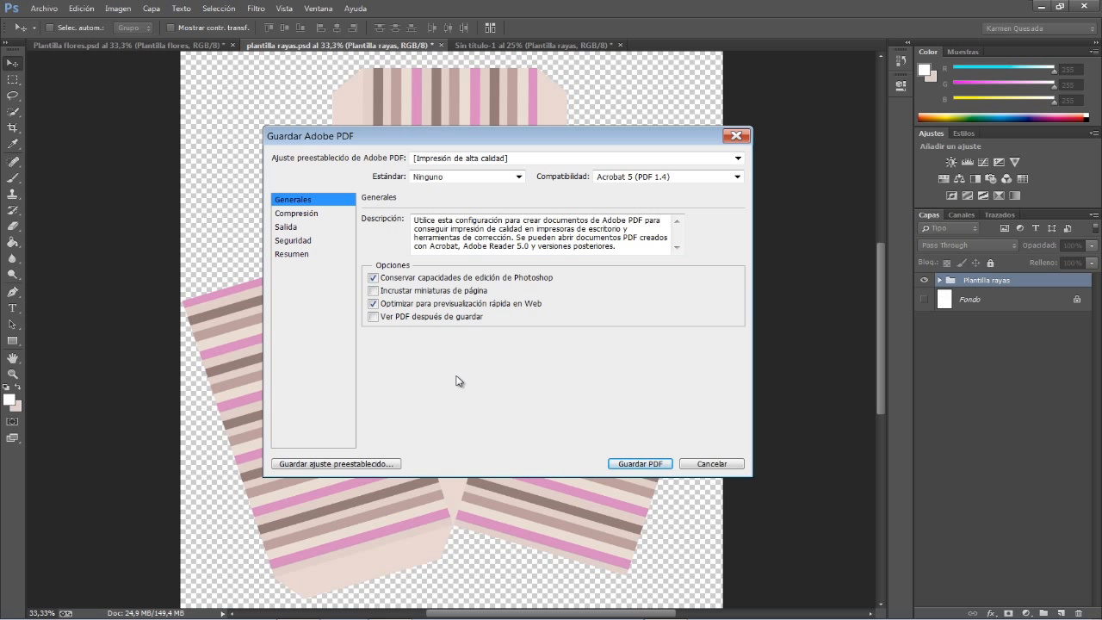
Turn off Conservar capacidades de edición de Photoshop for the stripe template and save the PDF
{"action": "left_click", "coordinate": [655, 464]}
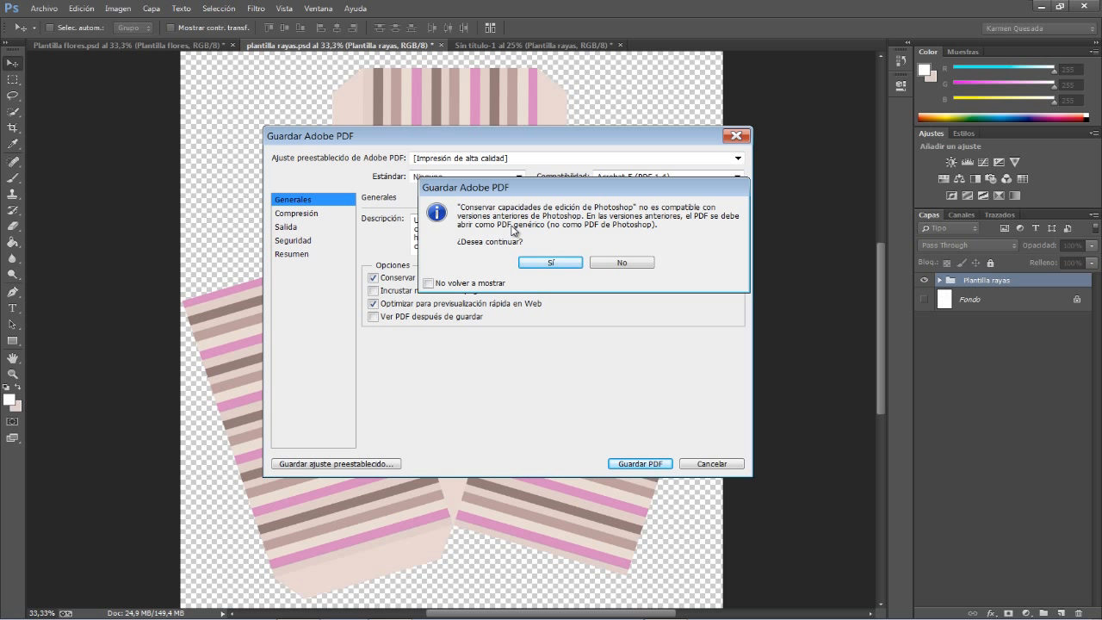
{"action": "left_click", "coordinate": [624, 263]}
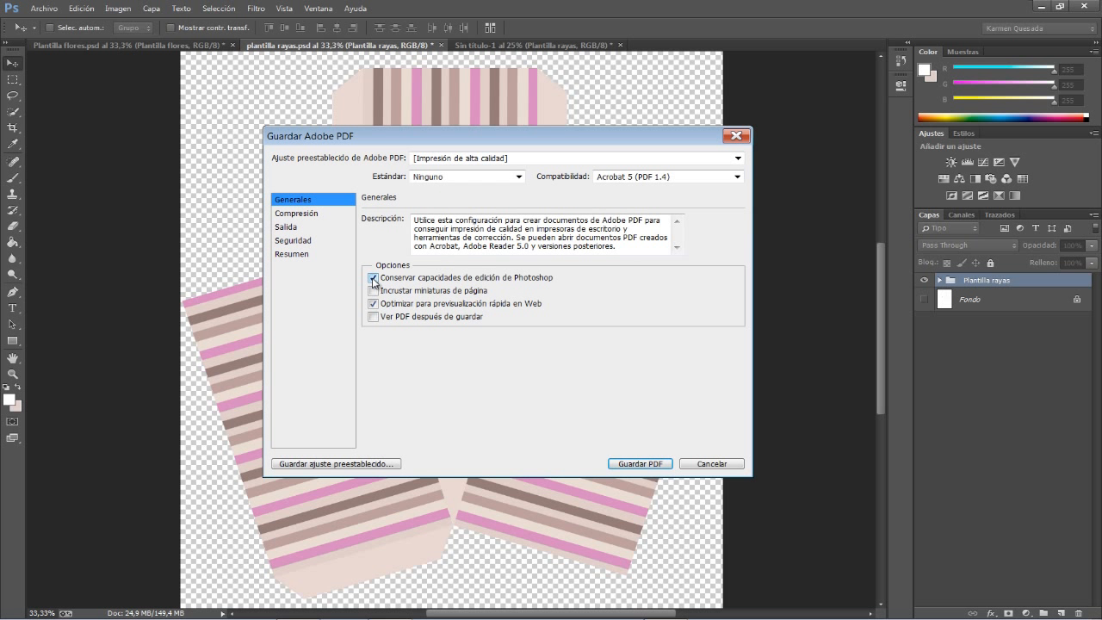
{"action": "left_click", "coordinate": [374, 279]}
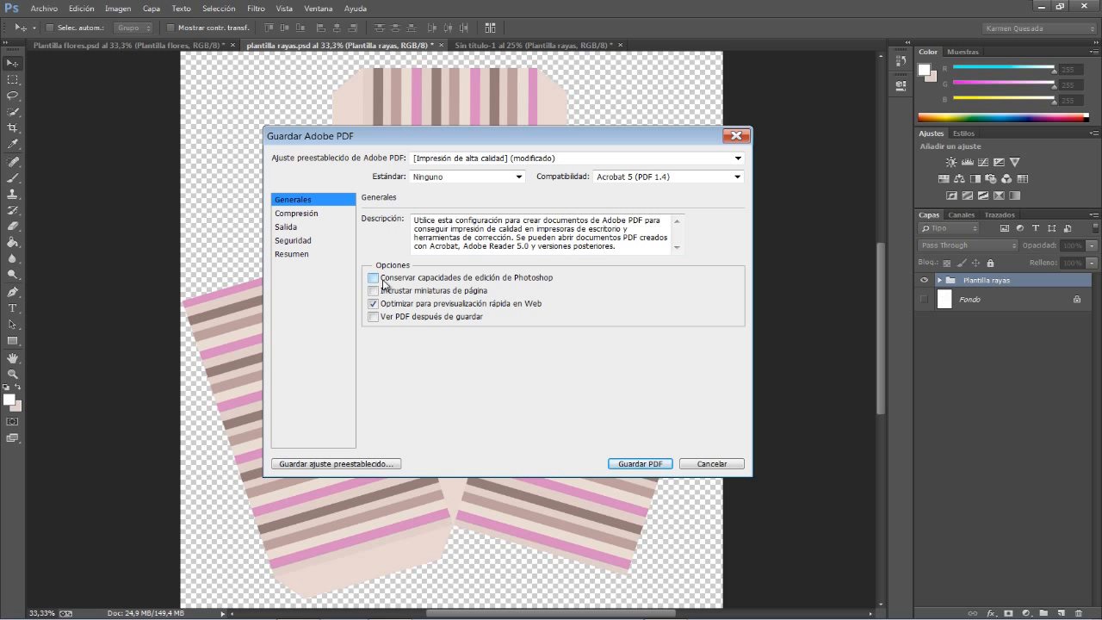
{"action": "left_click", "coordinate": [644, 464]}
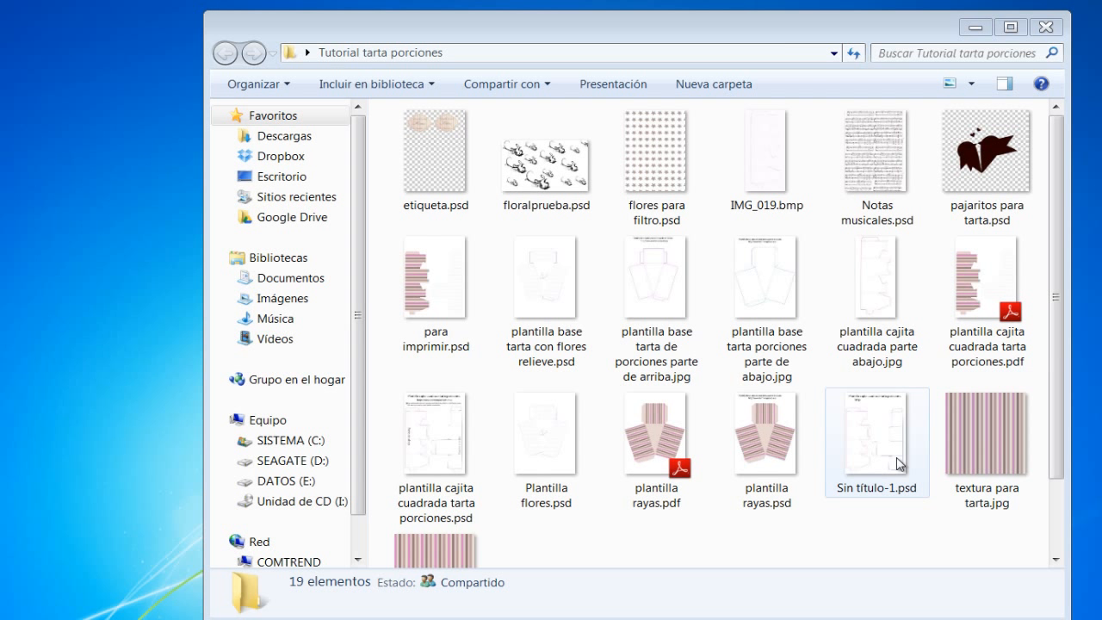
Open plantilla rayas.pdf from the Tutorial tarta porciones folder in Adobe Reader and inspect the striped template up close
{"action": "left_click", "coordinate": [663, 435]}
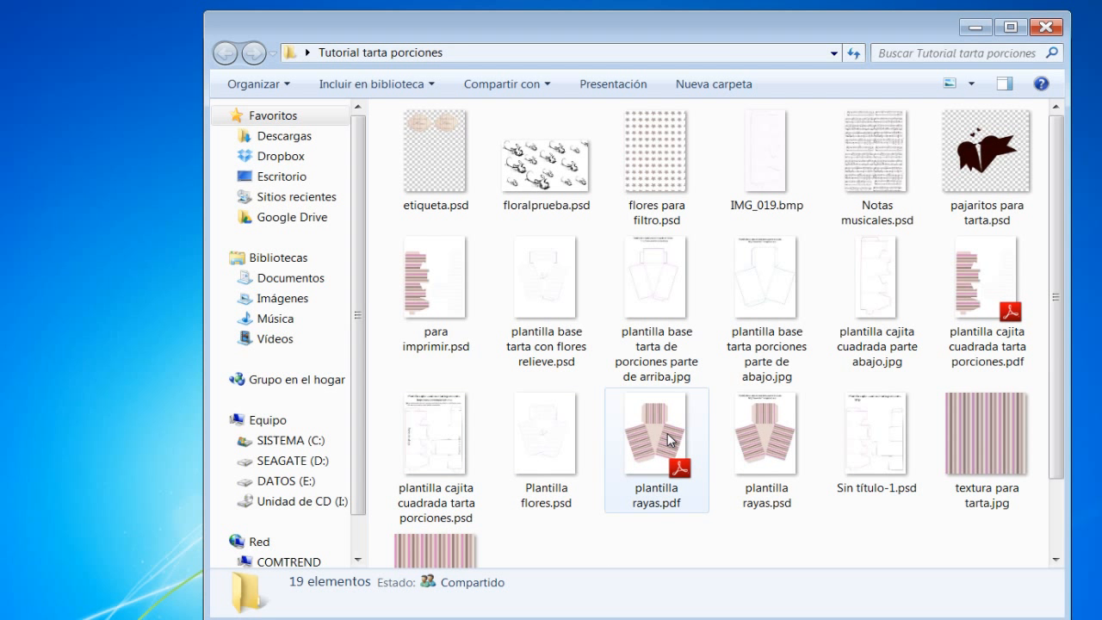
{"action": "double_click", "coordinate": [668, 433]}
{"action": "left_click", "coordinate": [290, 47]}
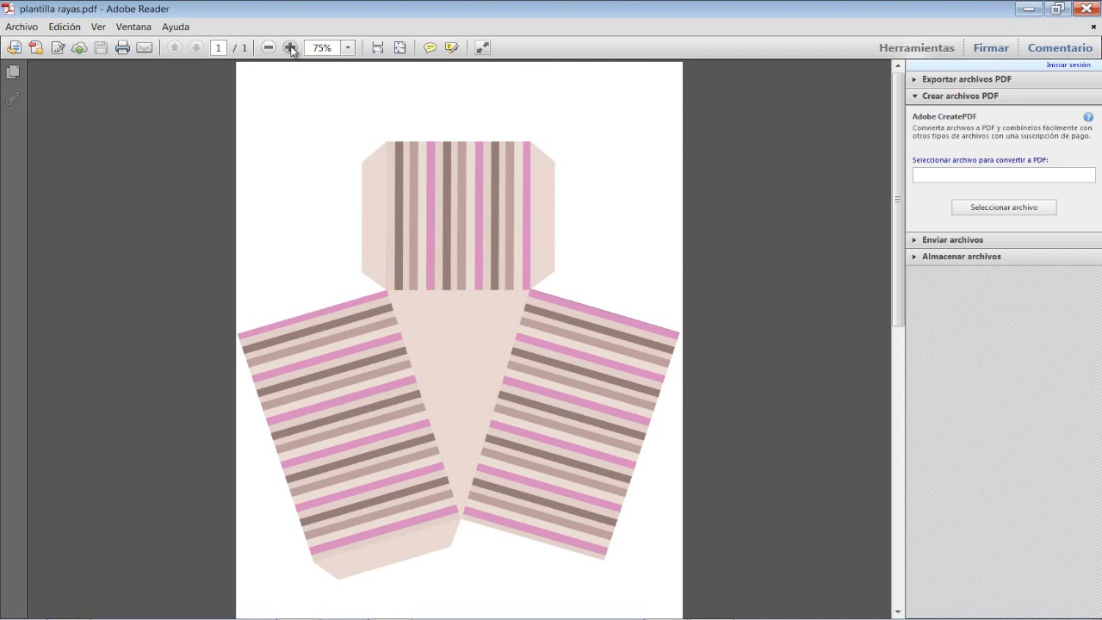
{"action": "left_click", "coordinate": [290, 48]}
{"action": "left_click", "coordinate": [290, 47]}
{"action": "left_click", "coordinate": [290, 47]}
{"action": "left_click_drag", "start_coordinate": [491, 295], "coordinate": [455, 143]}
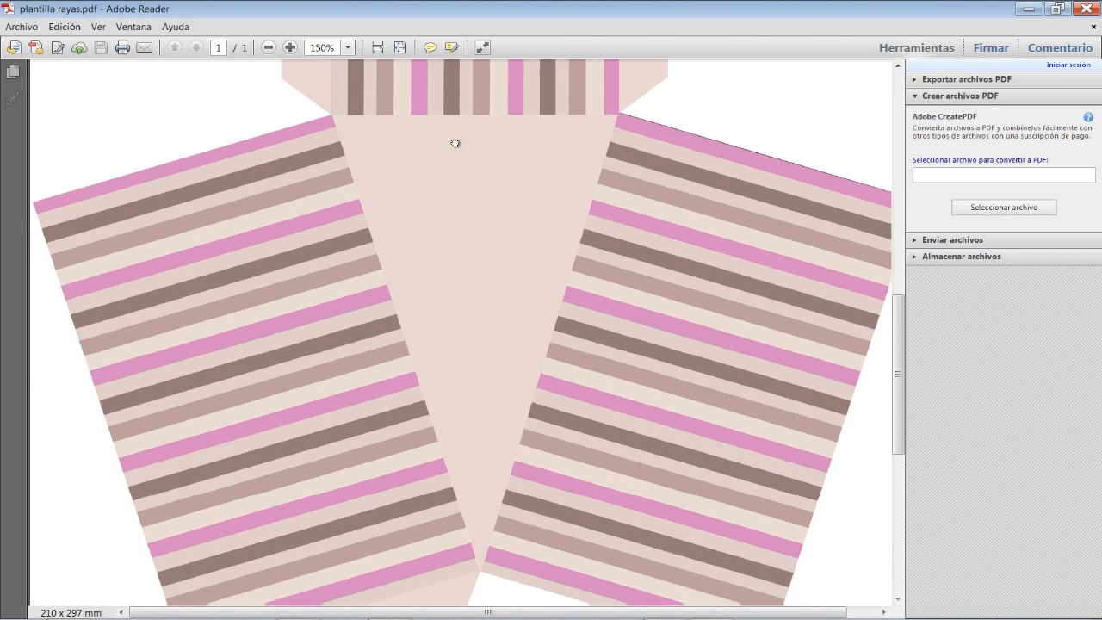
{"action": "left_click_drag", "start_coordinate": [507, 325], "coordinate": [498, 430]}
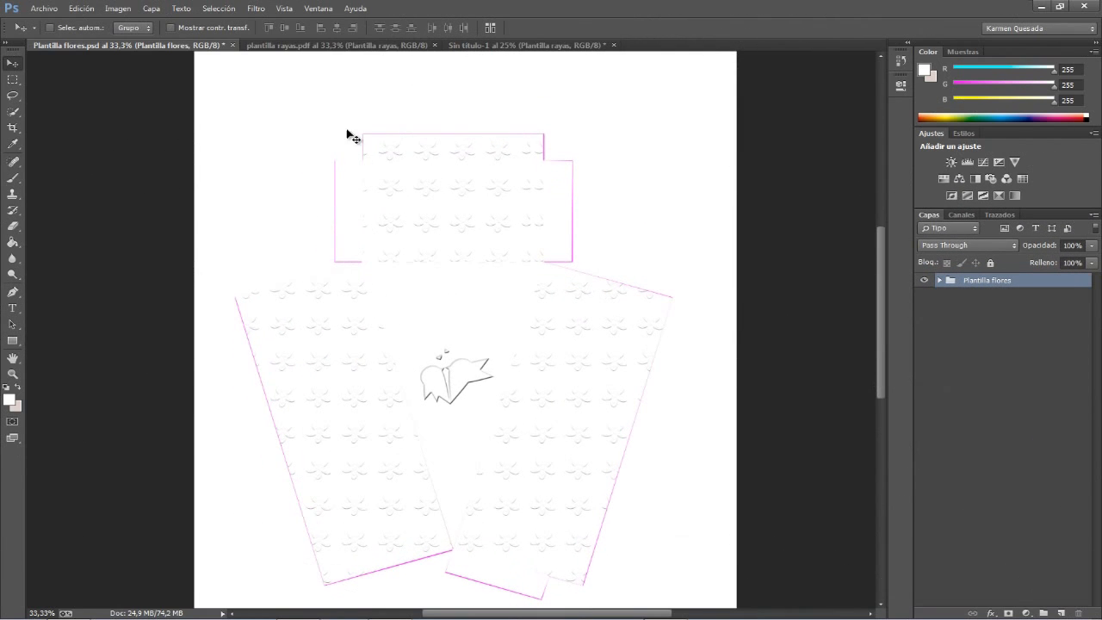
Return to Photoshop, compare the stripe and flower template documents, and check the Plantilla flores group by toggling its visibility
{"action": "left_click", "coordinate": [326, 47]}
{"action": "left_click", "coordinate": [207, 48]}
{"action": "left_click", "coordinate": [312, 48]}
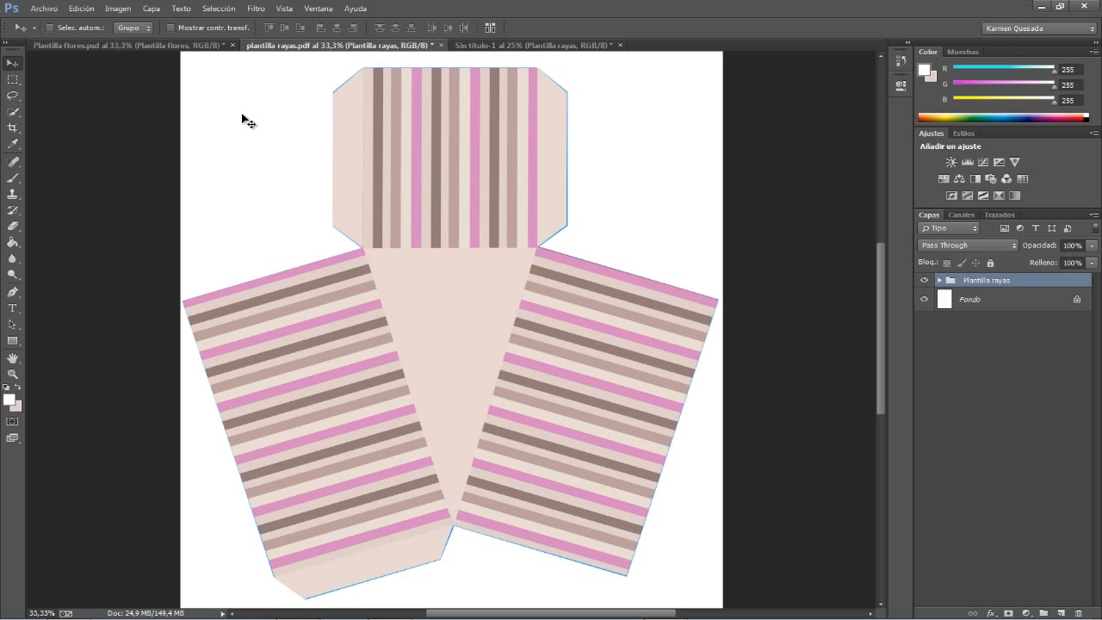
{"action": "left_click", "coordinate": [193, 49]}
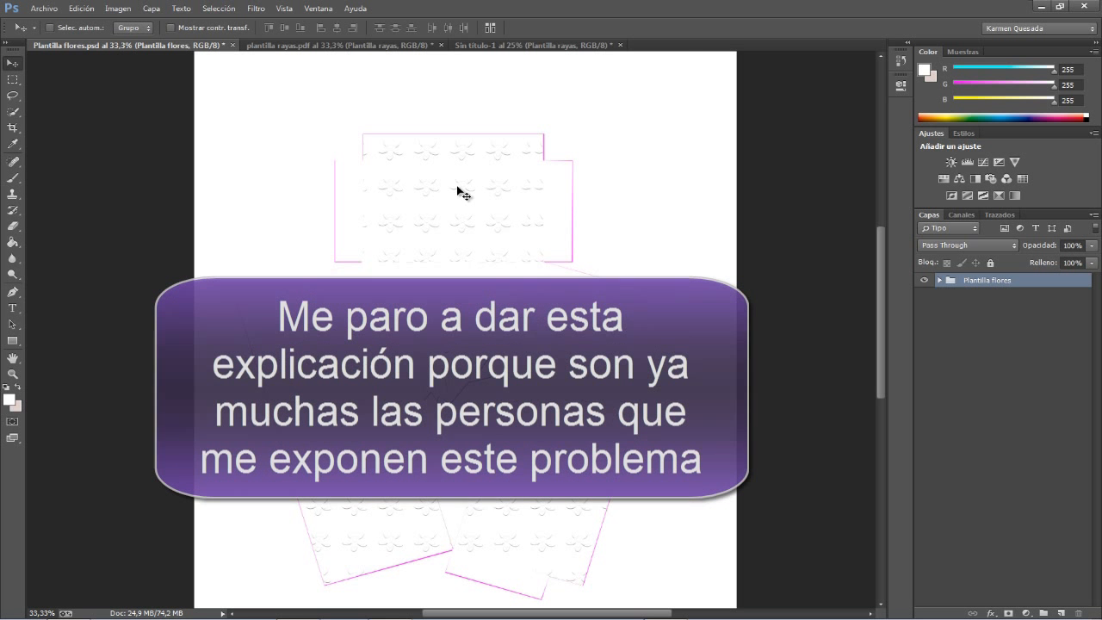
{"action": "left_click", "coordinate": [924, 279]}
{"action": "left_click", "coordinate": [924, 280]}
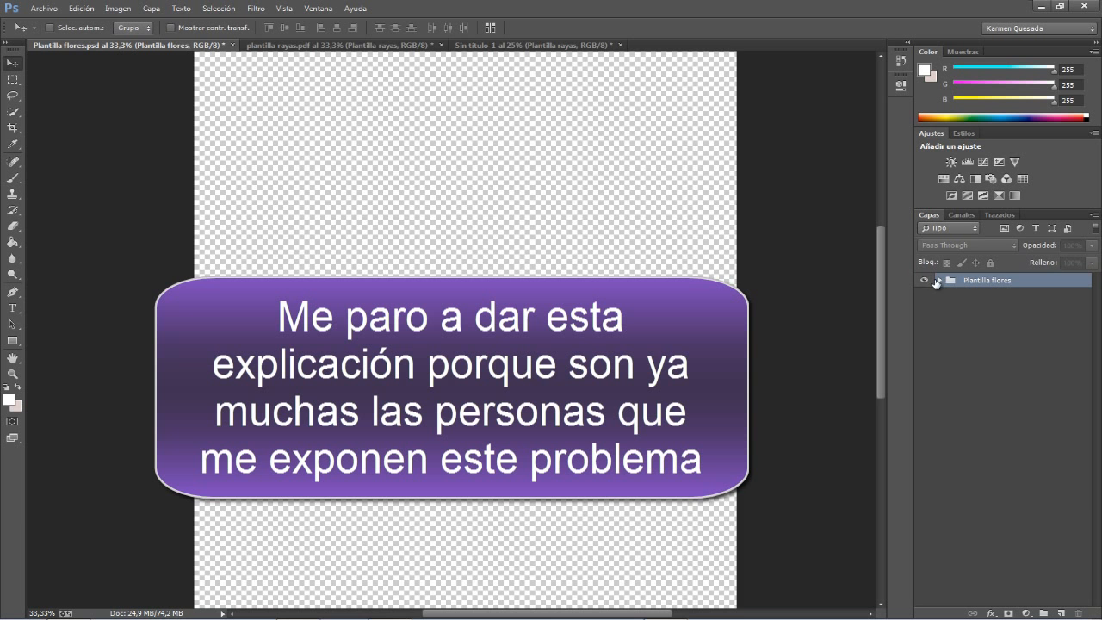
Try merging the Plantilla flores group into a single layer, undo the merge, and leave the group collapsed
{"action": "left_click", "coordinate": [939, 280]}
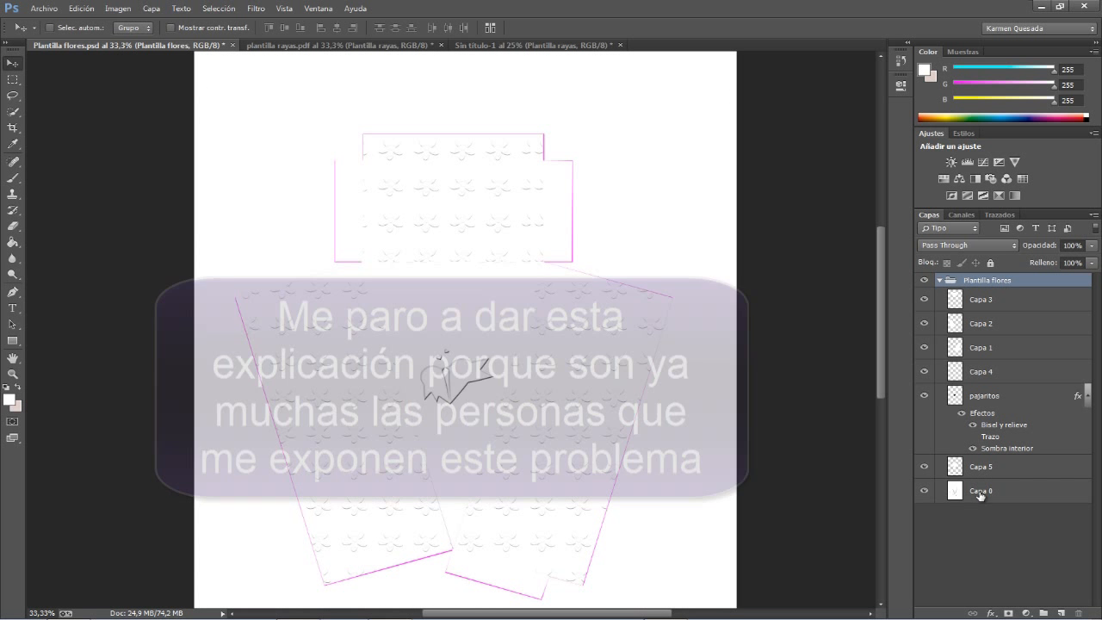
{"action": "left_click", "coordinate": [983, 487], "text": "shift"}
{"action": "key", "text": "ctrl+e"}
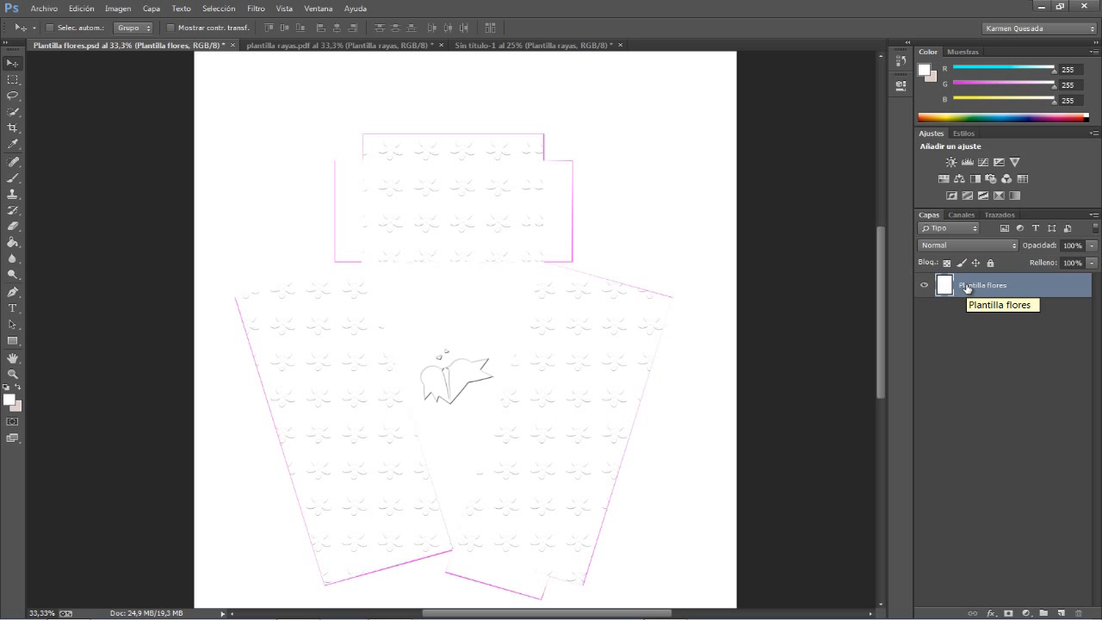
{"action": "key", "text": "ctrl+z"}
{"action": "left_click", "coordinate": [941, 280]}
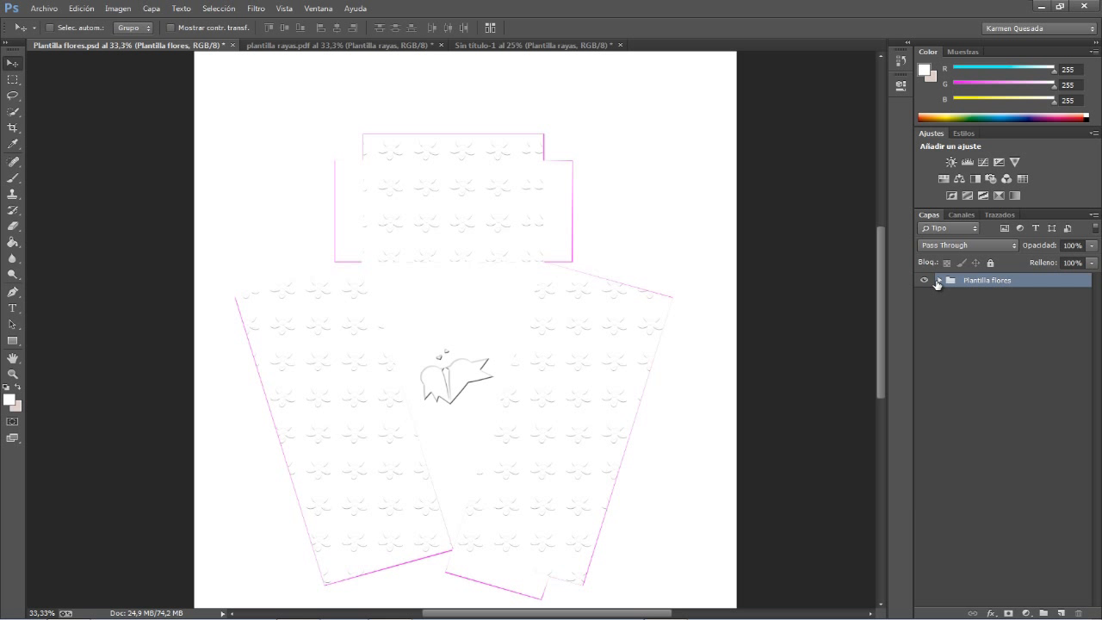
{"action": "left_click", "coordinate": [940, 282]}
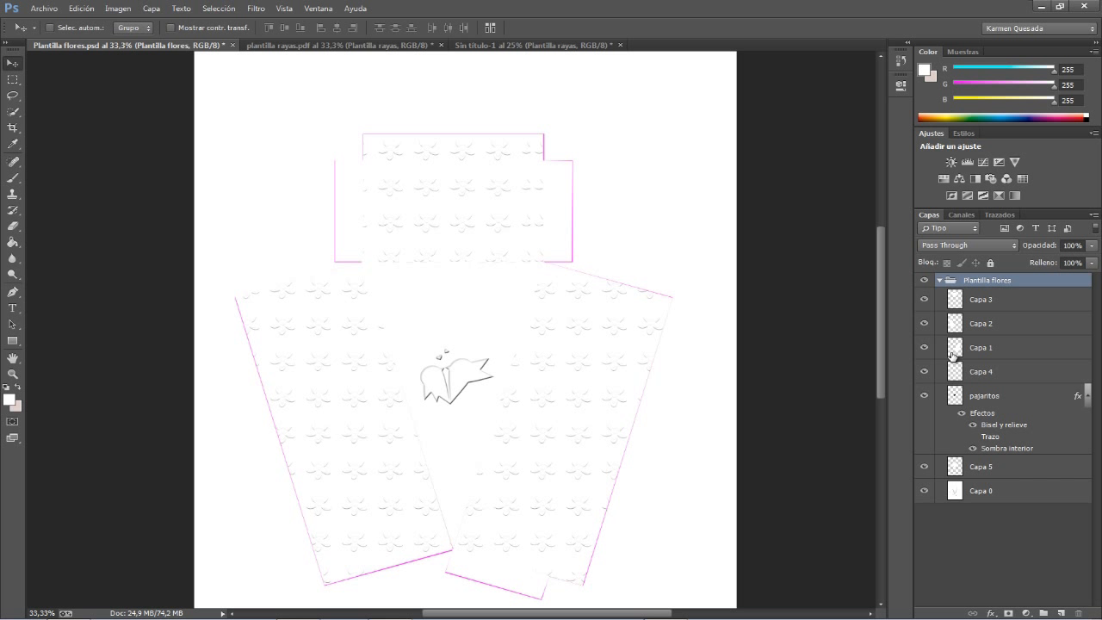
{"action": "left_click", "coordinate": [940, 281]}
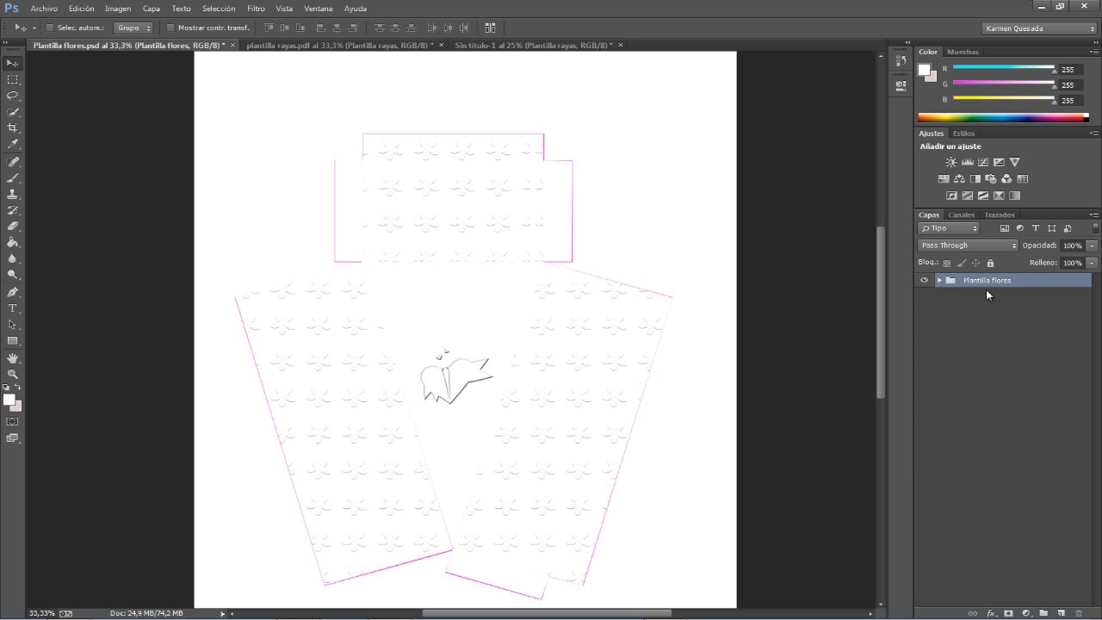
{"action": "left_click", "coordinate": [43, 8]}
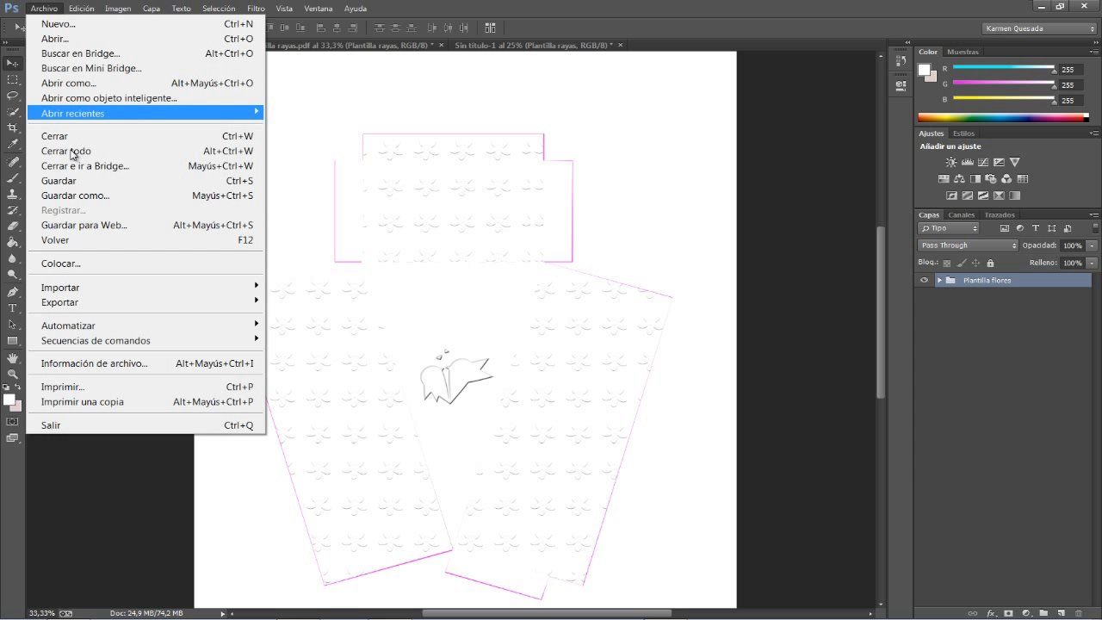
{"action": "left_click", "coordinate": [79, 195]}
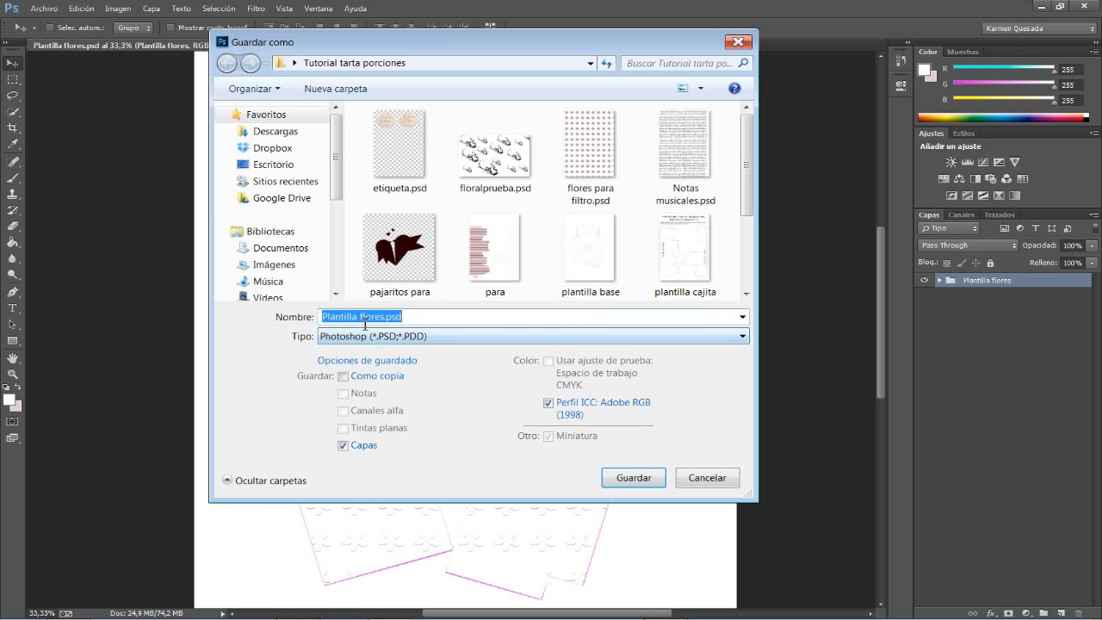
{"action": "left_click", "coordinate": [738, 38]}
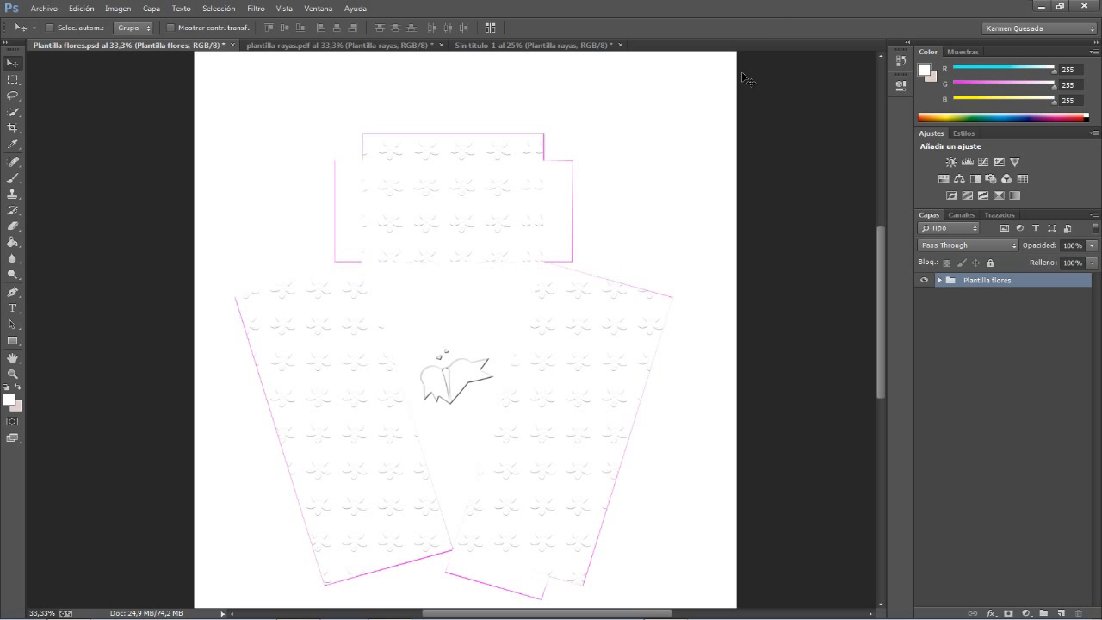
Switch to the Sin título-1 document and hide the Plantilla rayas group so only the flower template shows
{"action": "left_click", "coordinate": [365, 47]}
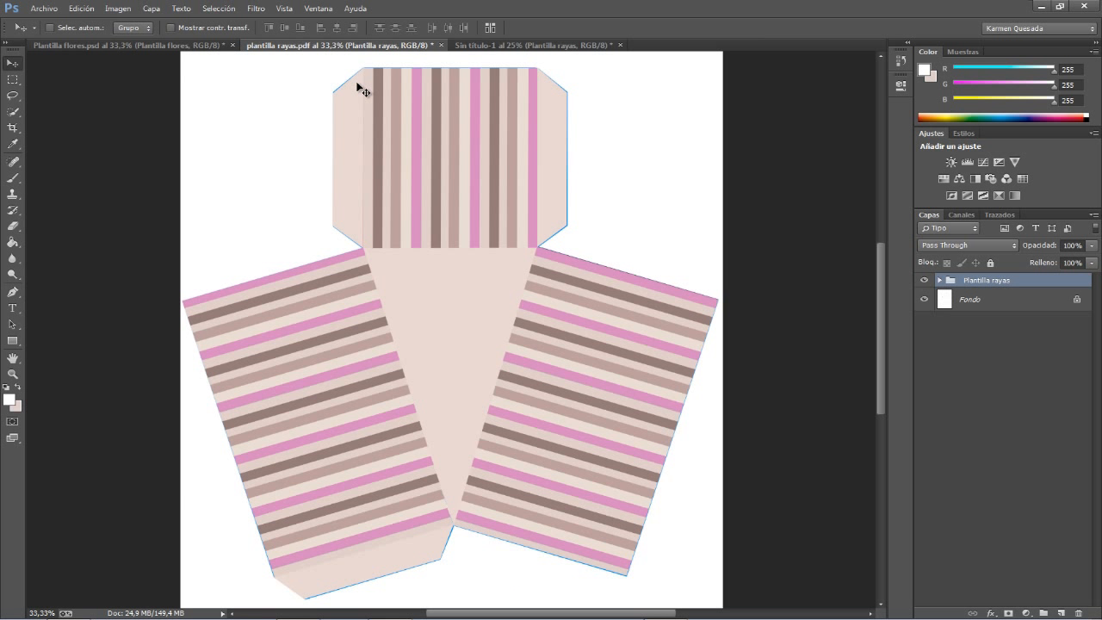
{"action": "left_click_drag", "start_coordinate": [543, 47], "coordinate": [392, 257]}
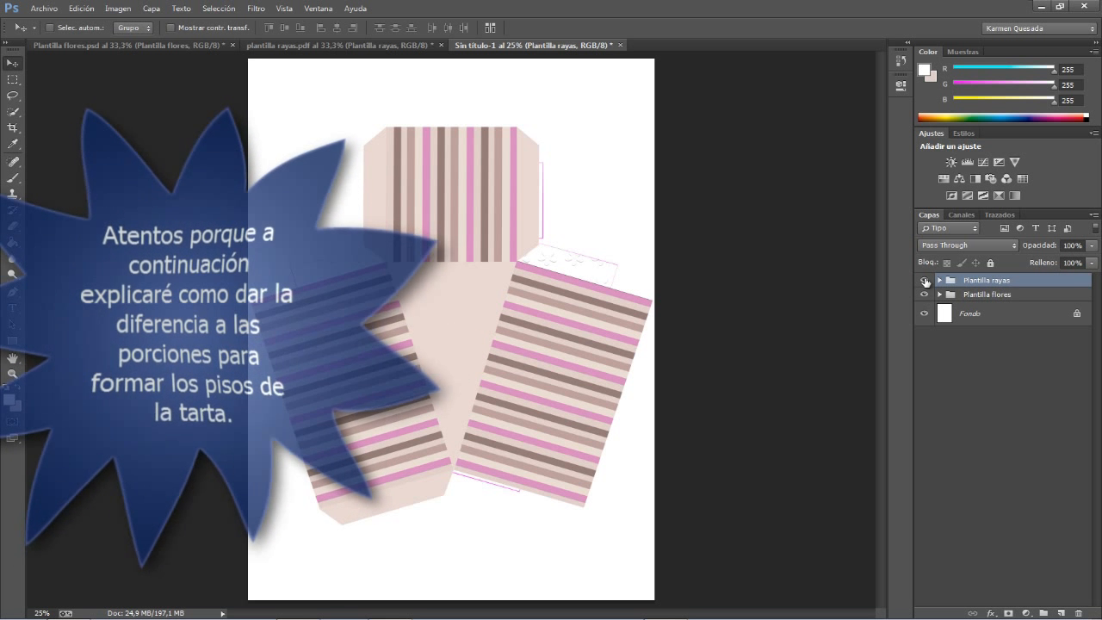
{"action": "left_click", "coordinate": [924, 280]}
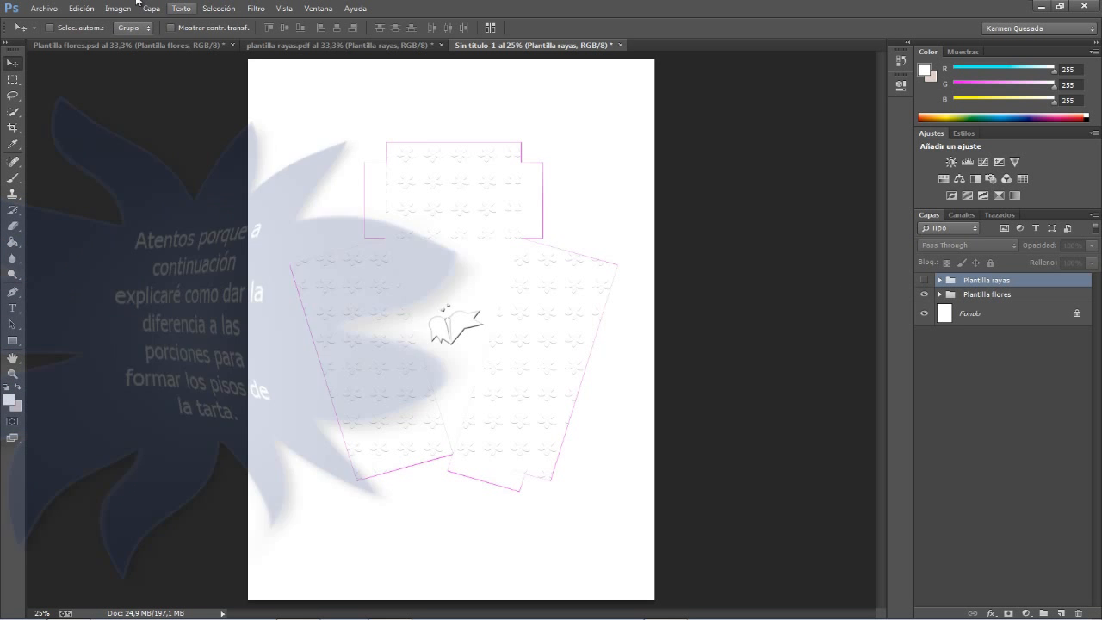
Open the Brother DCP-385C printer properties for the flower template and choose Papel inyección de tinta as the media type
{"action": "left_click", "coordinate": [41, 9]}
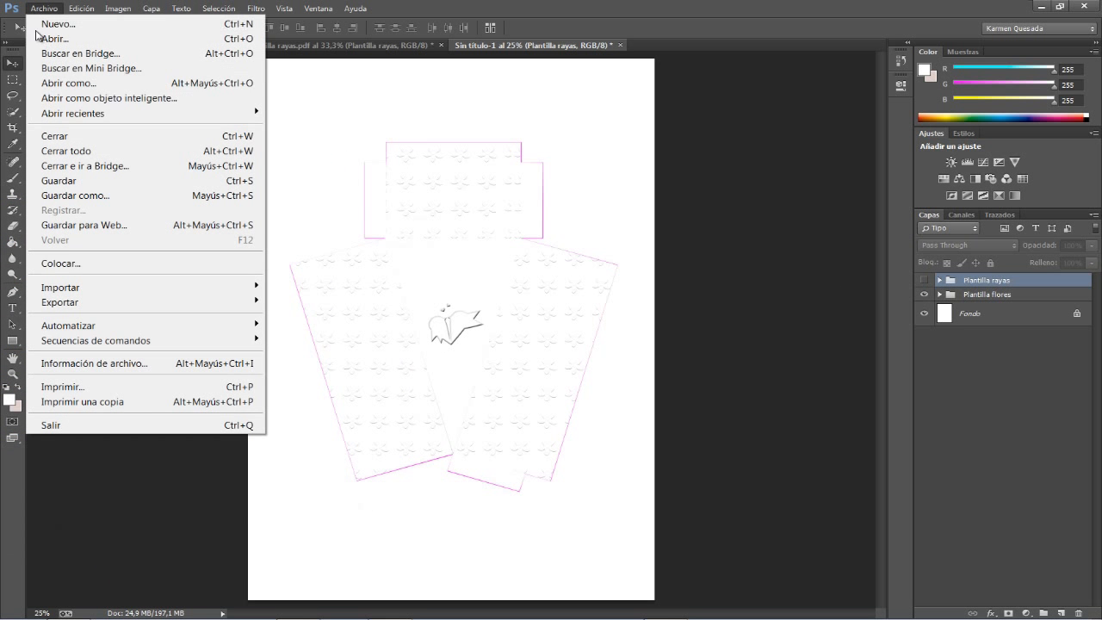
{"action": "left_click", "coordinate": [80, 389]}
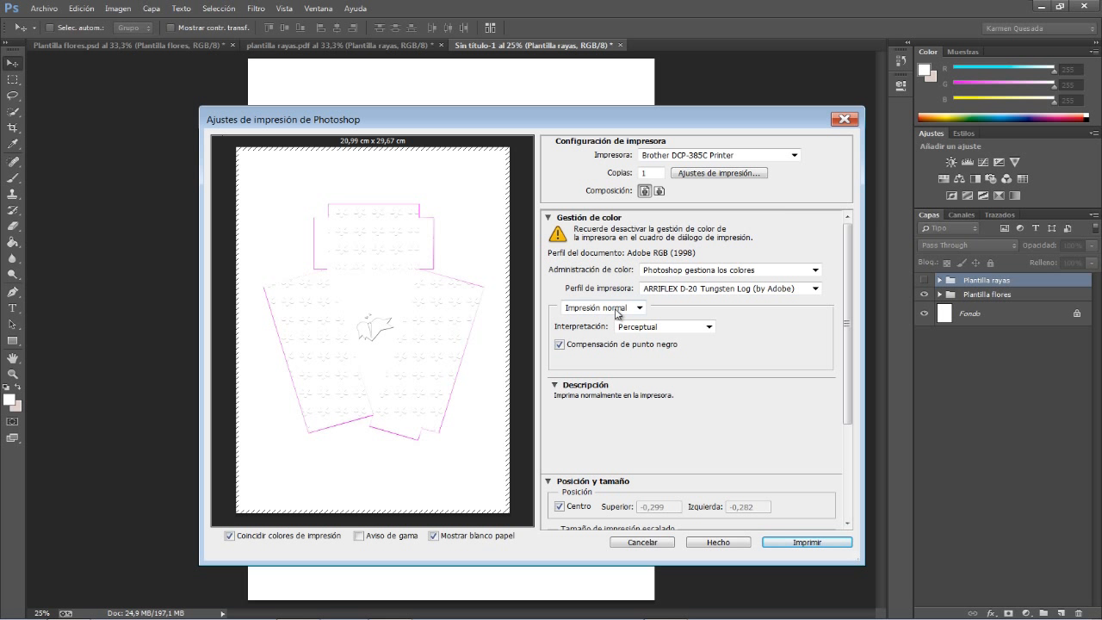
{"action": "left_click", "coordinate": [739, 174]}
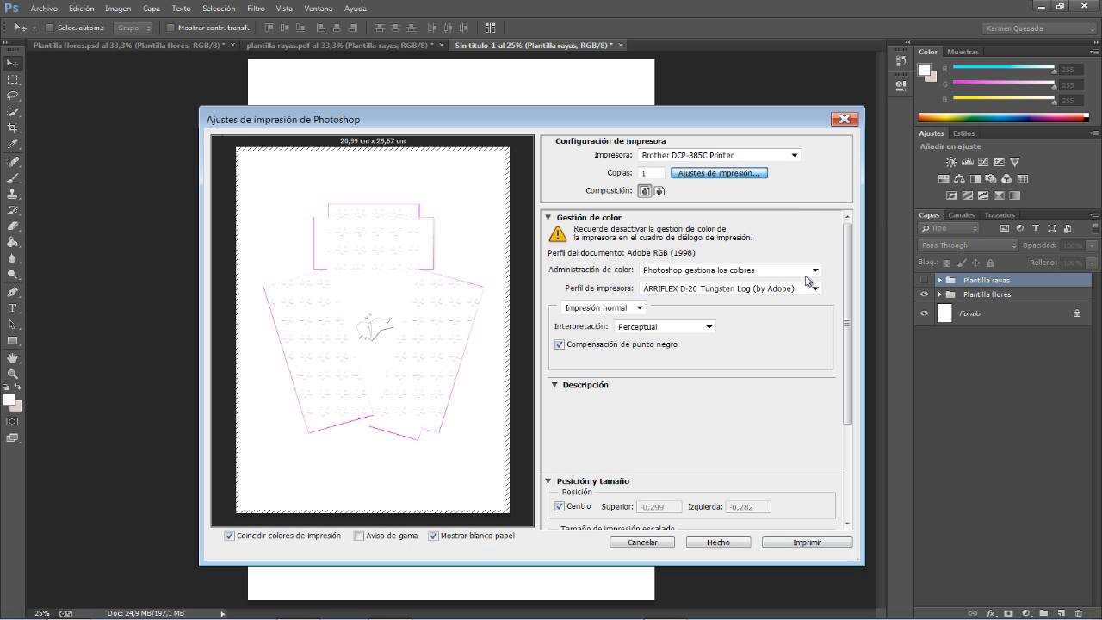
{"action": "left_click_drag", "start_coordinate": [686, 74], "coordinate": [763, 69]}
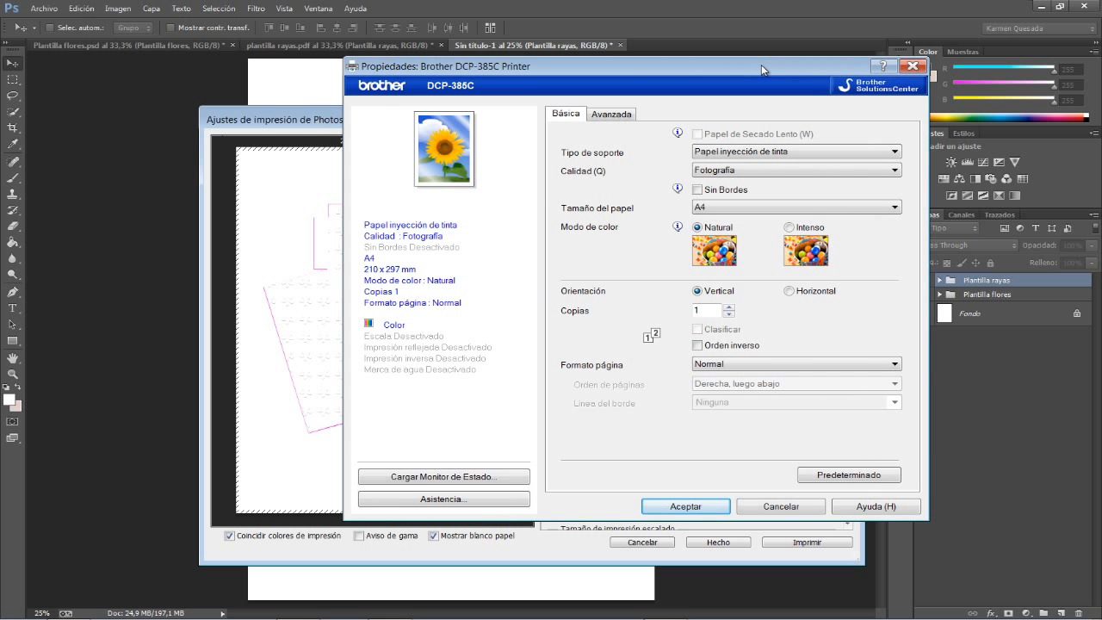
{"action": "left_click", "coordinate": [749, 153]}
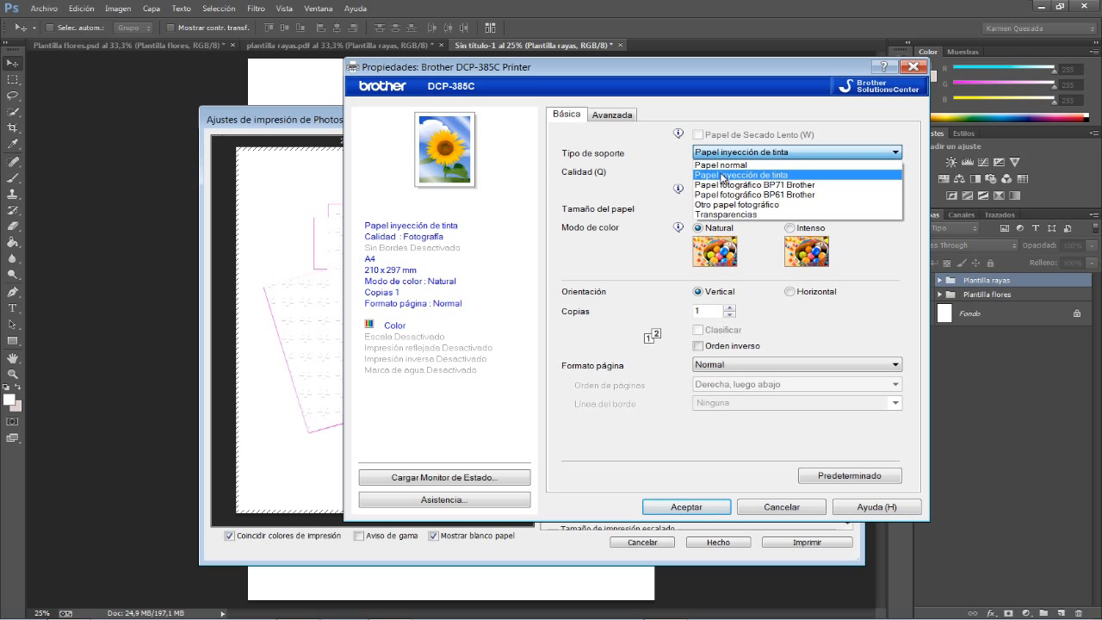
{"action": "left_click", "coordinate": [725, 175]}
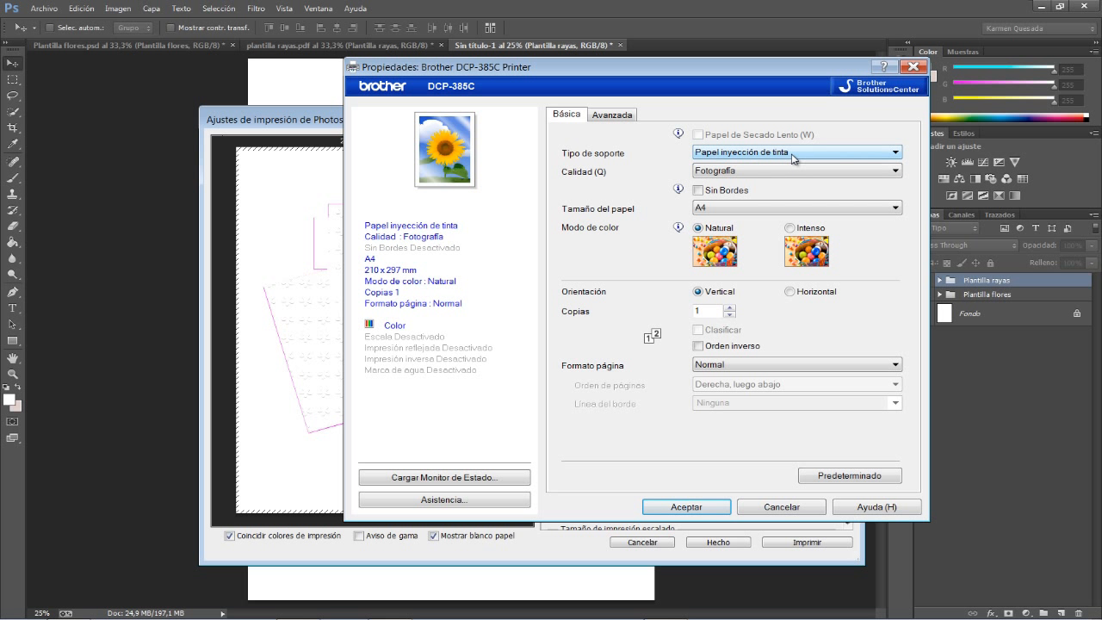
Enable borderless printing (Sin Bordes) in the printer properties and accept the settings
{"action": "left_click", "coordinate": [698, 191]}
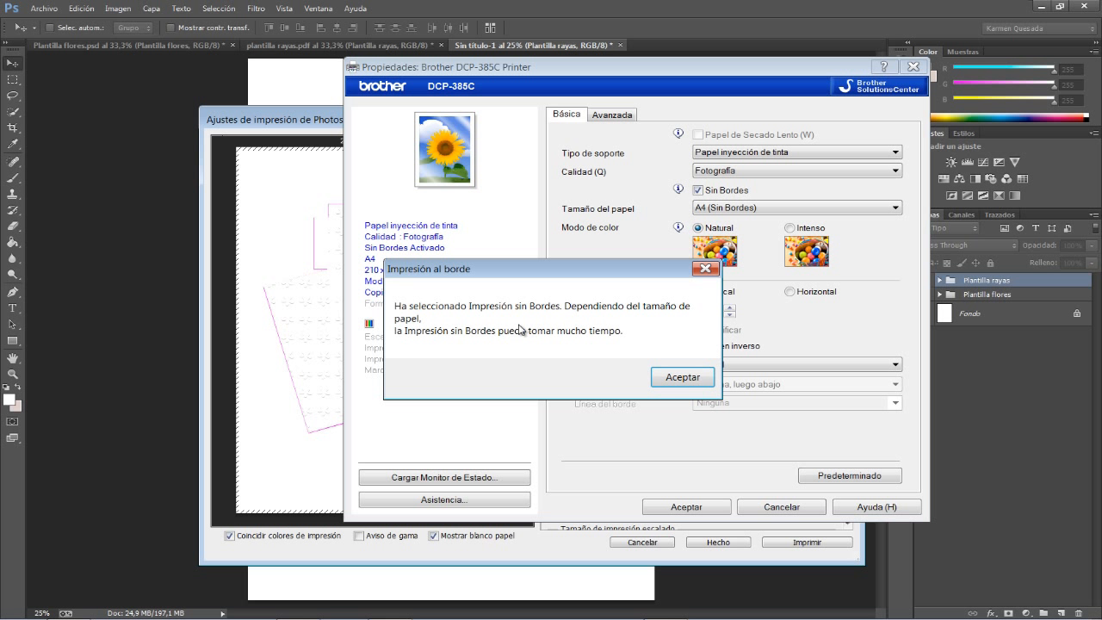
{"action": "left_click", "coordinate": [676, 376]}
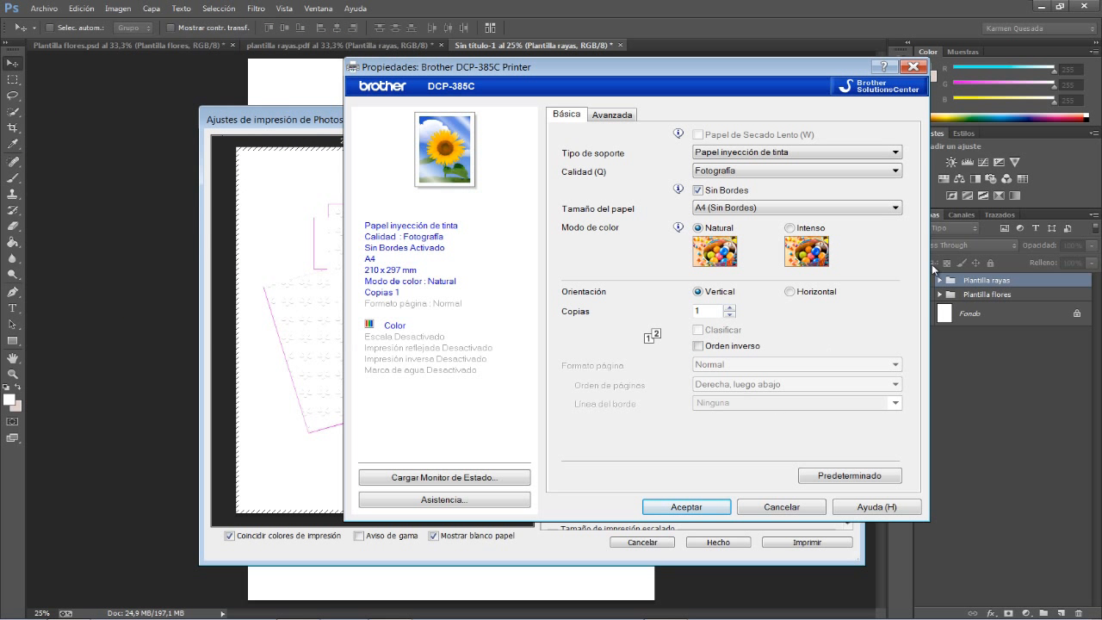
{"action": "key", "text": "Return"}
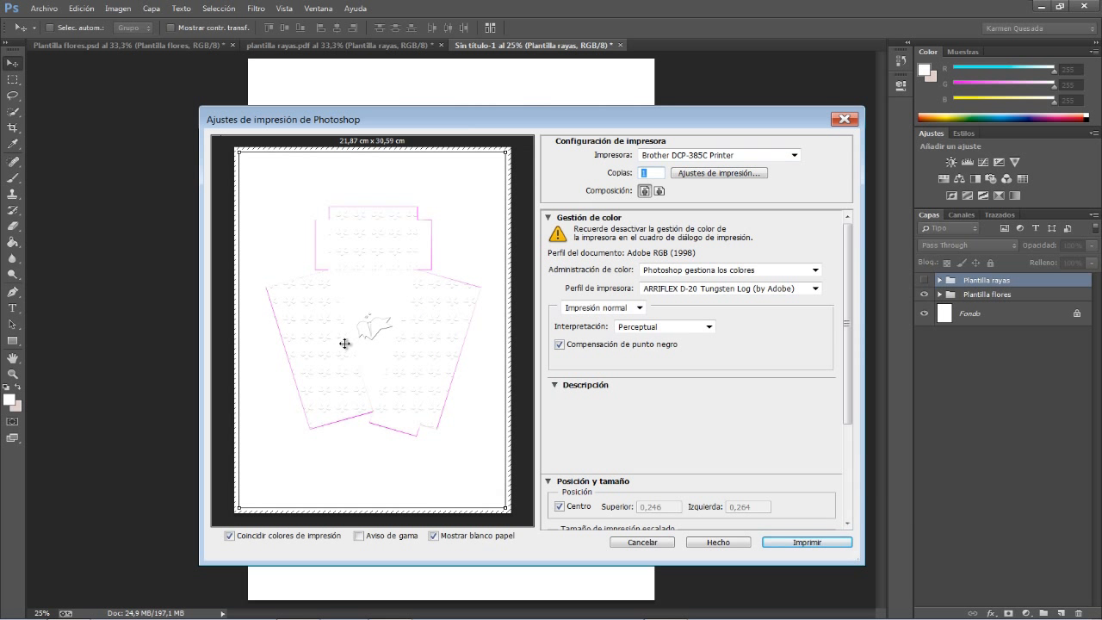
Check the page orientation and number of copies, and close the print settings without printing
{"action": "left_click", "coordinate": [648, 195]}
{"action": "left_click_drag", "start_coordinate": [653, 176], "coordinate": [641, 175]}
{"action": "left_click", "coordinate": [845, 119]}
Show the Plantilla rayas group and hide the Plantilla flores group
{"action": "left_click", "coordinate": [924, 280]}
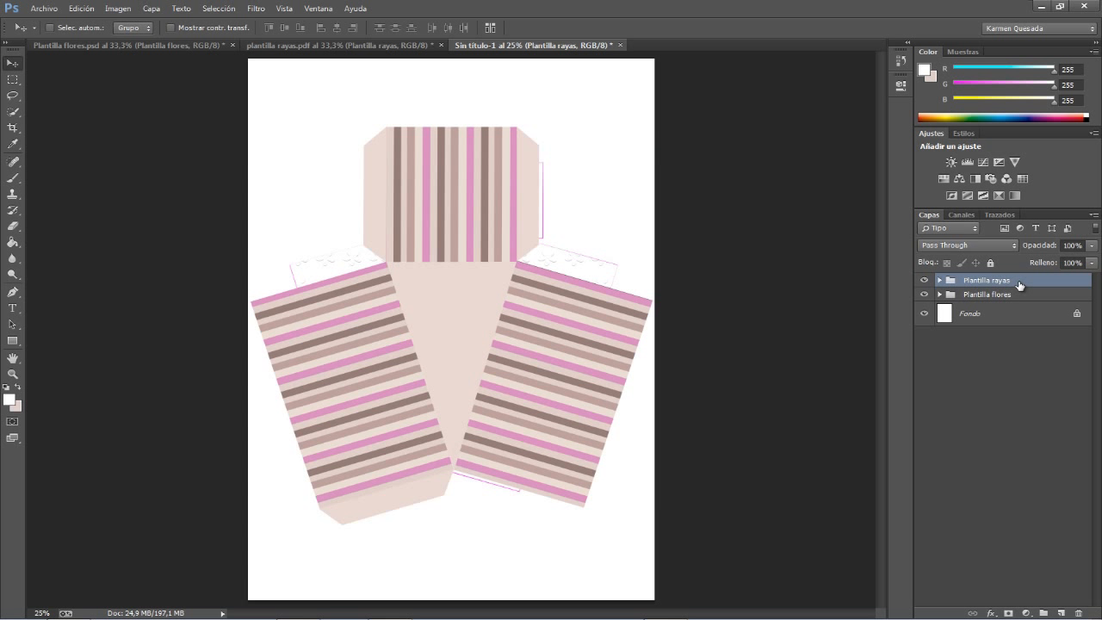
{"action": "left_click", "coordinate": [924, 295]}
{"action": "left_click", "coordinate": [924, 295]}
{"action": "left_click", "coordinate": [924, 294]}
Resize the image to a width of 17 cm with the aspect ratio kept constrained
{"action": "left_click", "coordinate": [118, 9]}
{"action": "left_click", "coordinate": [140, 127]}
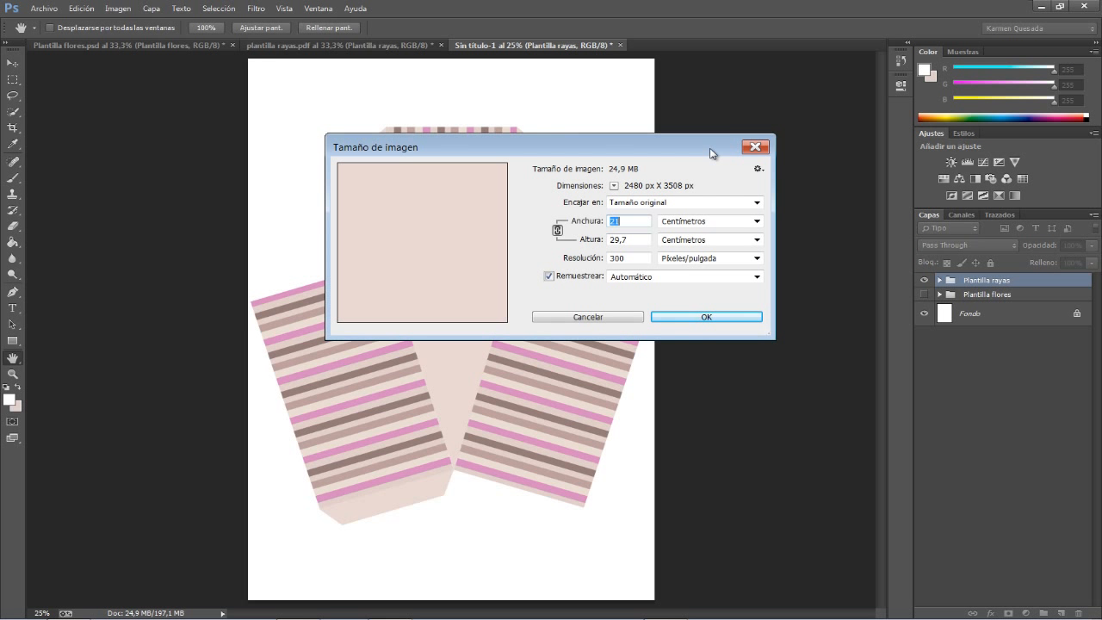
{"action": "mouse_move", "coordinate": [617, 149]}
{"action": "left_mouse_down"}
{"action": "mouse_move", "coordinate": [612, 182]}
{"action": "mouse_move", "coordinate": [619, 159]}
{"action": "left_mouse_up"}
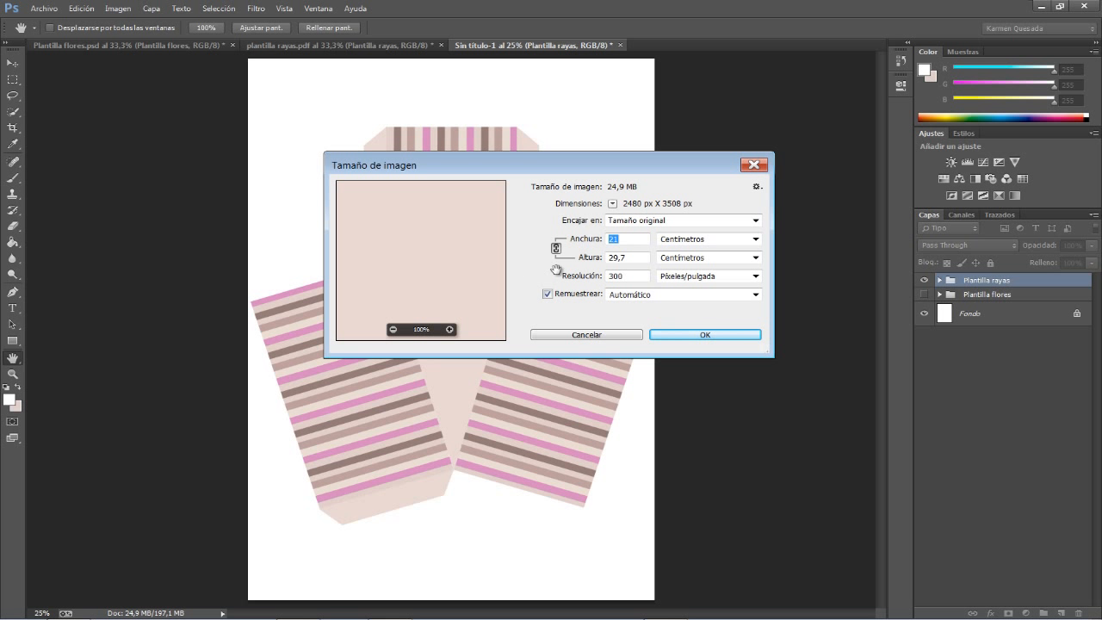
{"action": "left_click_drag", "start_coordinate": [529, 169], "coordinate": [520, 197]}
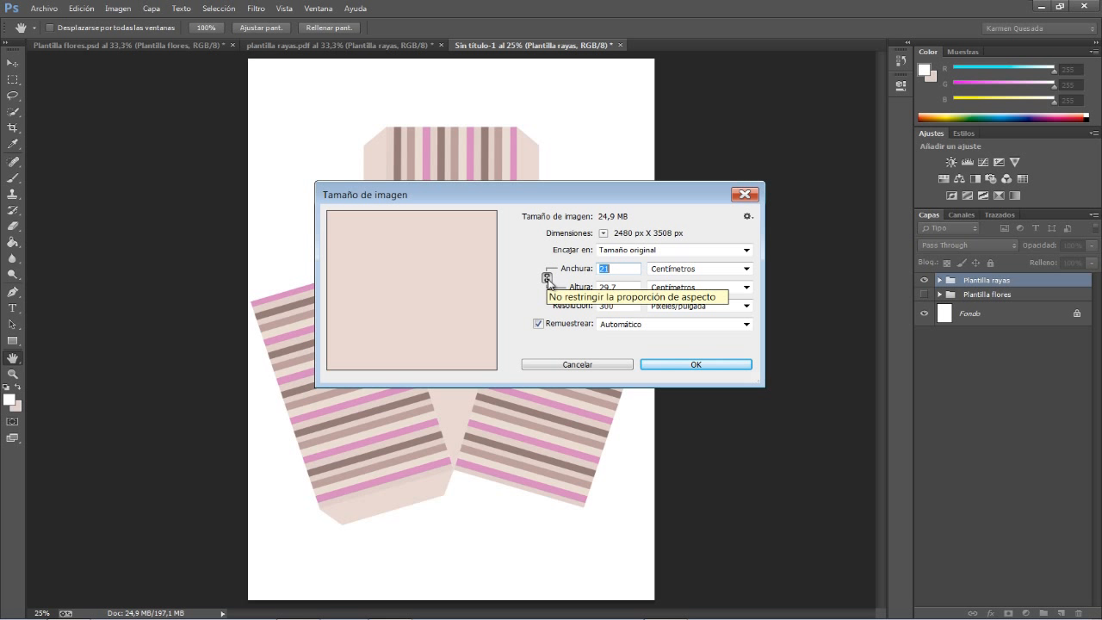
{"action": "left_click", "coordinate": [548, 279]}
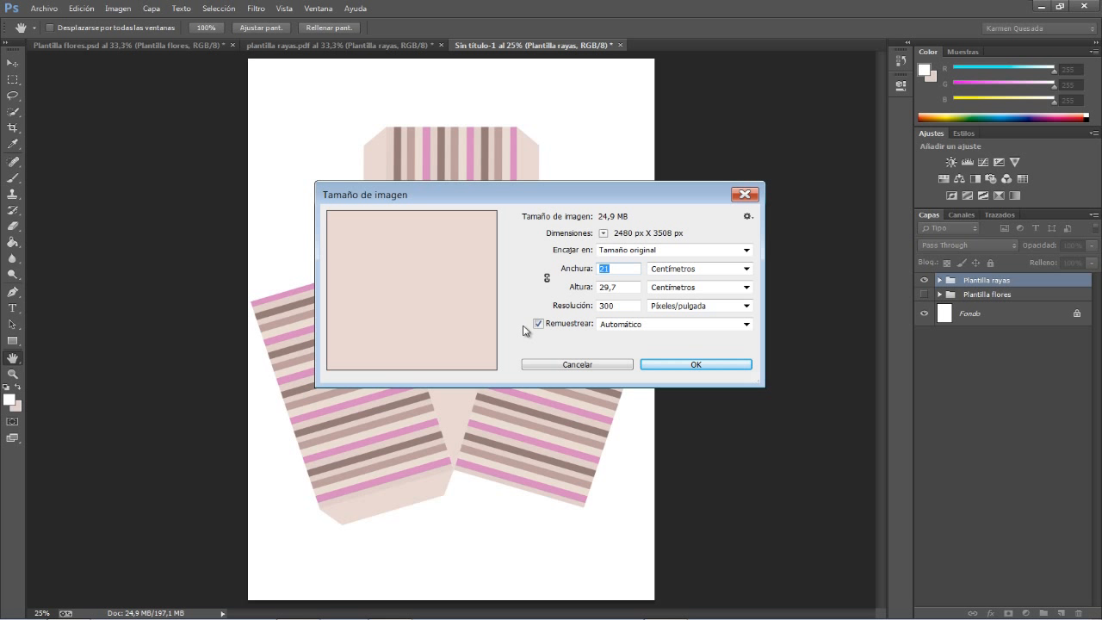
{"action": "left_click", "coordinate": [547, 279]}
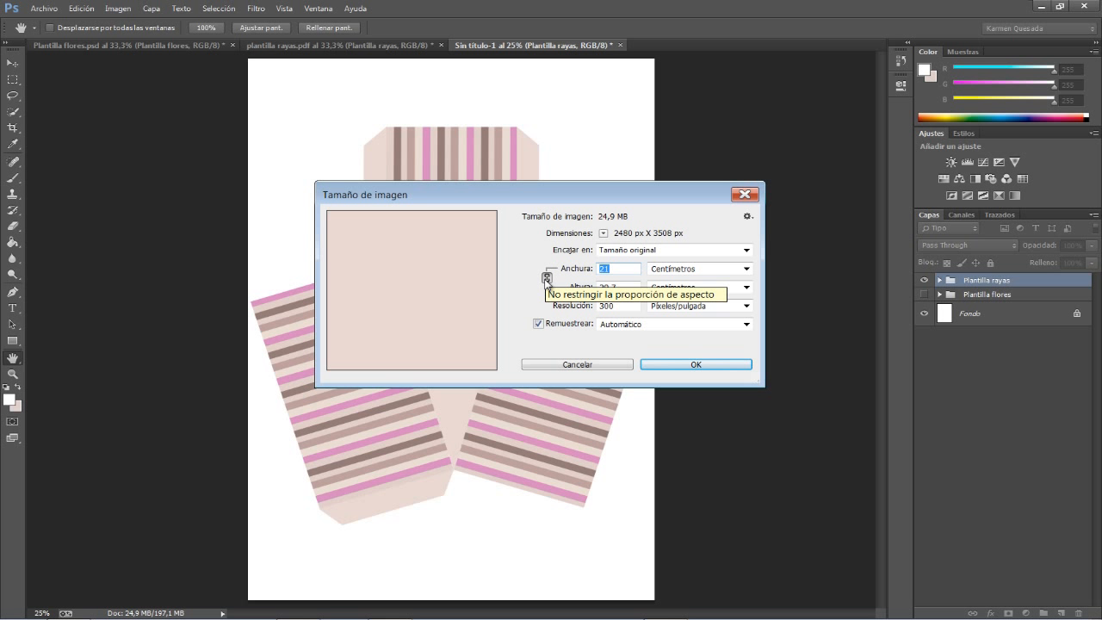
{"action": "left_click", "coordinate": [746, 269]}
{"action": "left_click", "coordinate": [748, 271]}
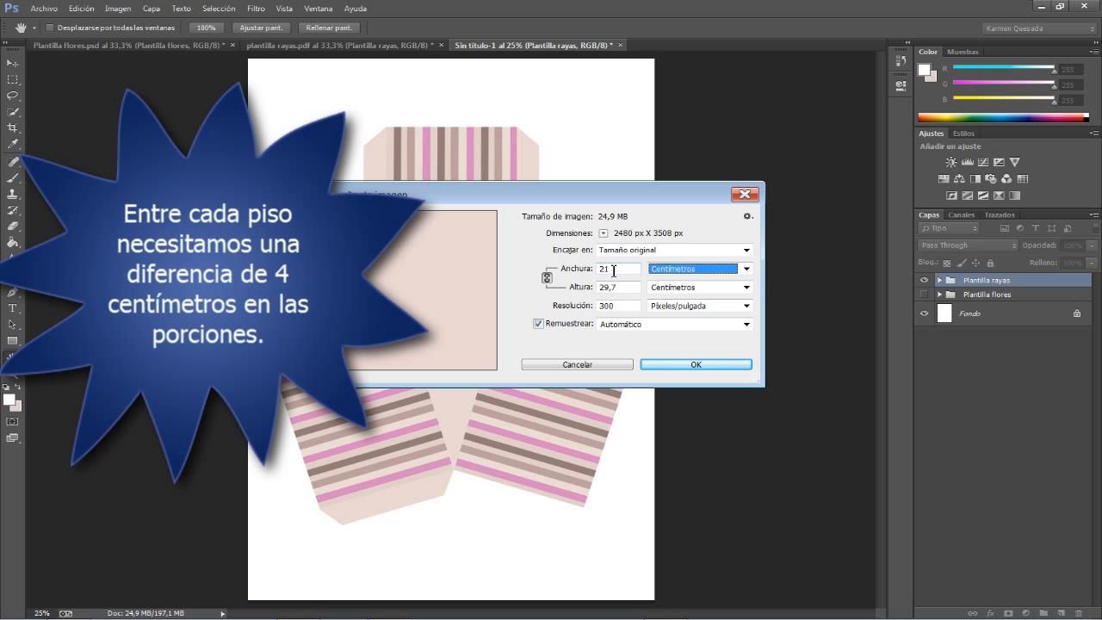
{"action": "double_click", "coordinate": [614, 269]}
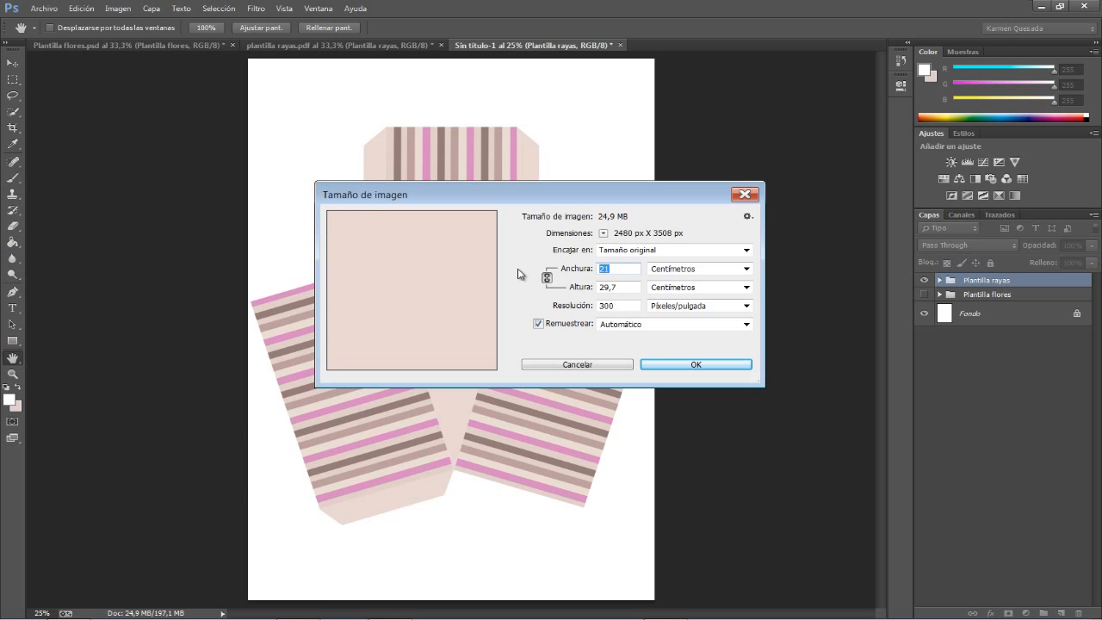
{"action": "type", "text": "17"}
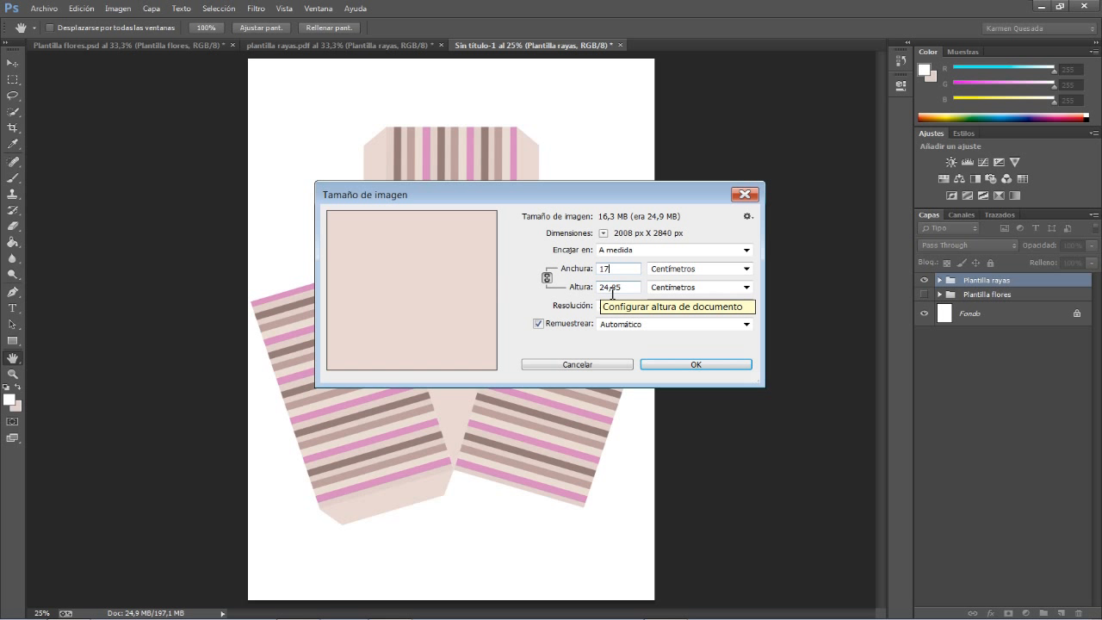
{"action": "left_click", "coordinate": [698, 364]}
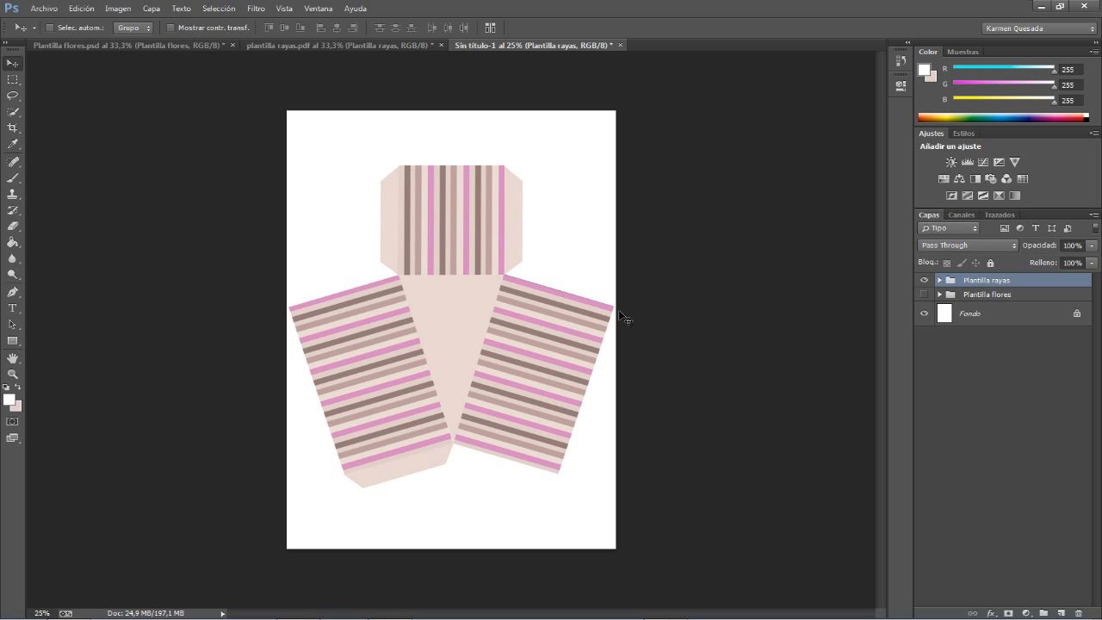
Show the Plantilla flores group and toggle Plantilla rayas off and on to compare the two resized templates
{"action": "left_click", "coordinate": [925, 296]}
{"action": "left_click", "coordinate": [922, 282]}
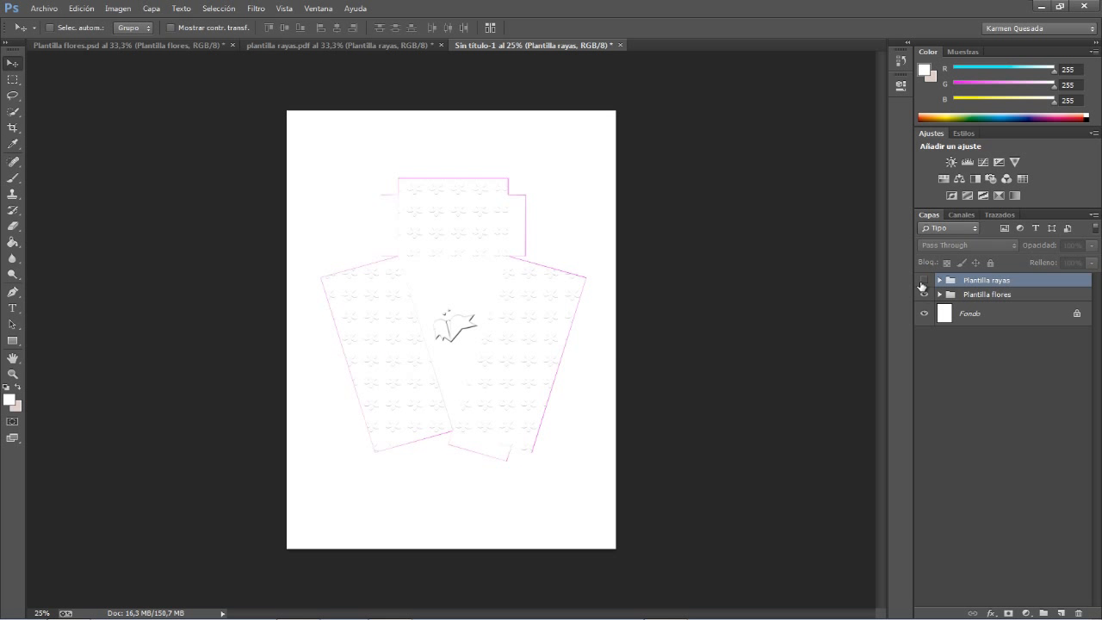
{"action": "left_click", "coordinate": [923, 283]}
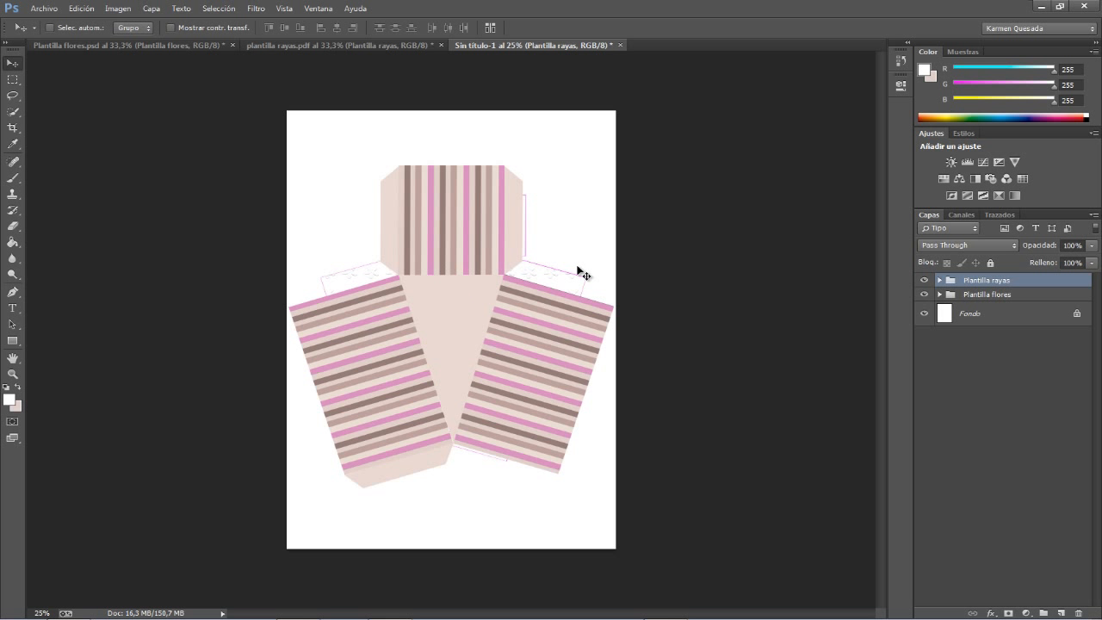
{"action": "left_click", "coordinate": [923, 280]}
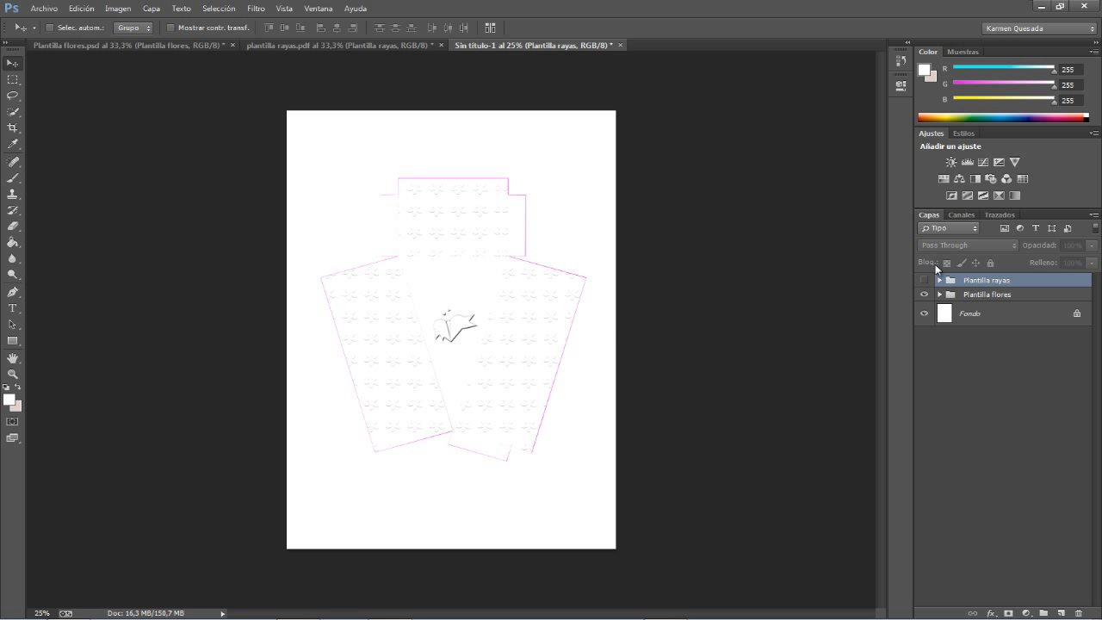
{"action": "left_click", "coordinate": [923, 280]}
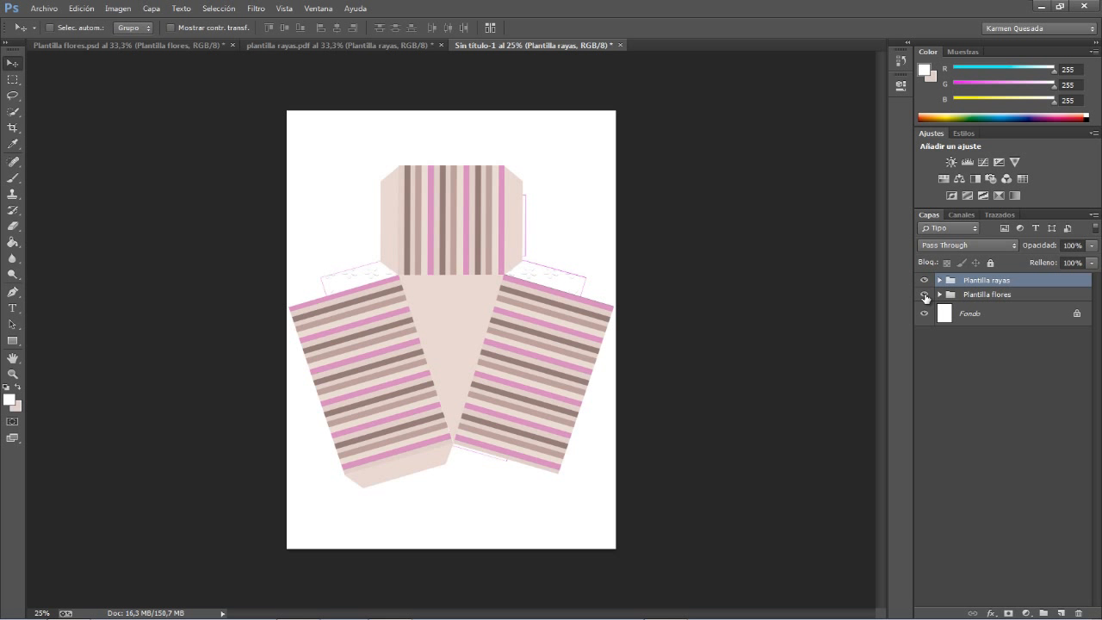
{"action": "left_click", "coordinate": [924, 295]}
Resize the image proportionally to a width of 13 cm for the smallest cake tier
{"action": "left_click", "coordinate": [118, 9]}
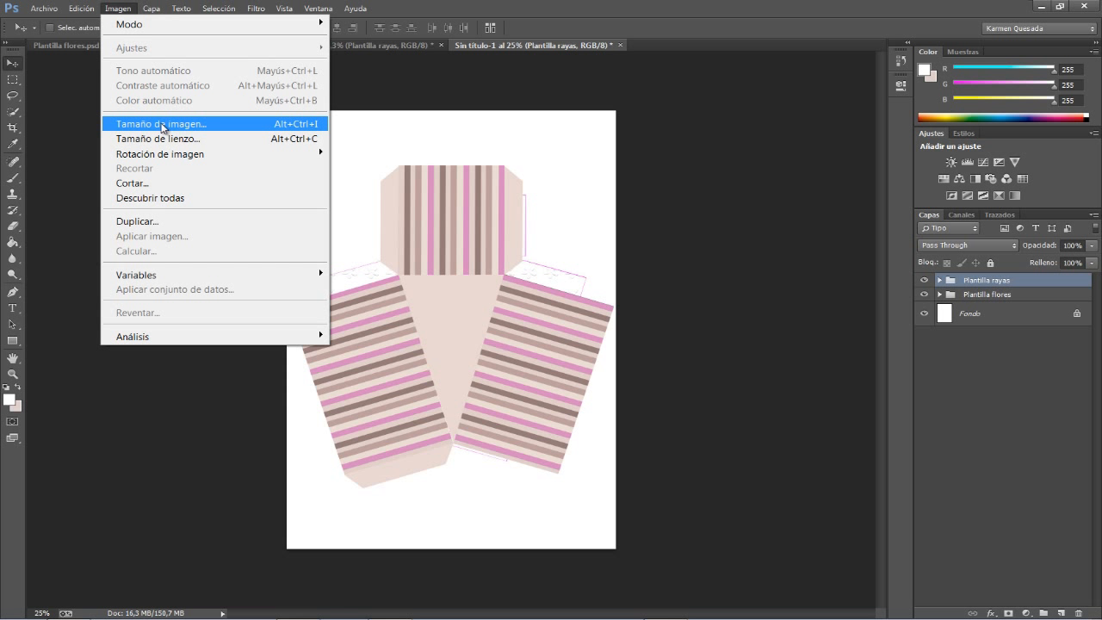
{"action": "left_click", "coordinate": [162, 126]}
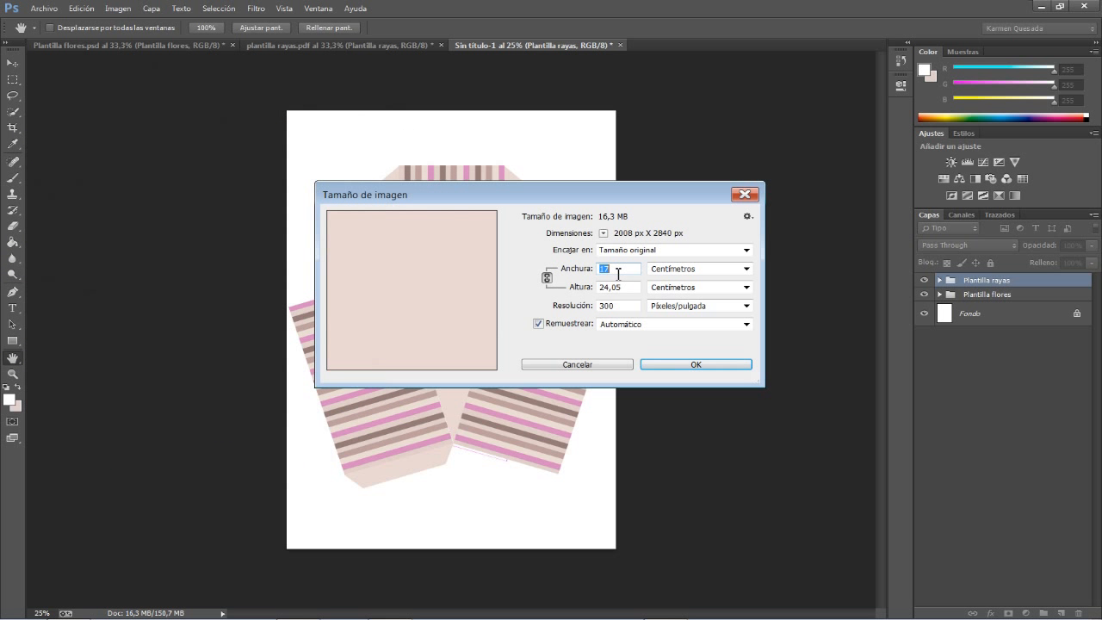
{"action": "double_click", "coordinate": [611, 270]}
{"action": "left_click_drag", "start_coordinate": [623, 272], "coordinate": [536, 273]}
{"action": "type", "text": "13"}
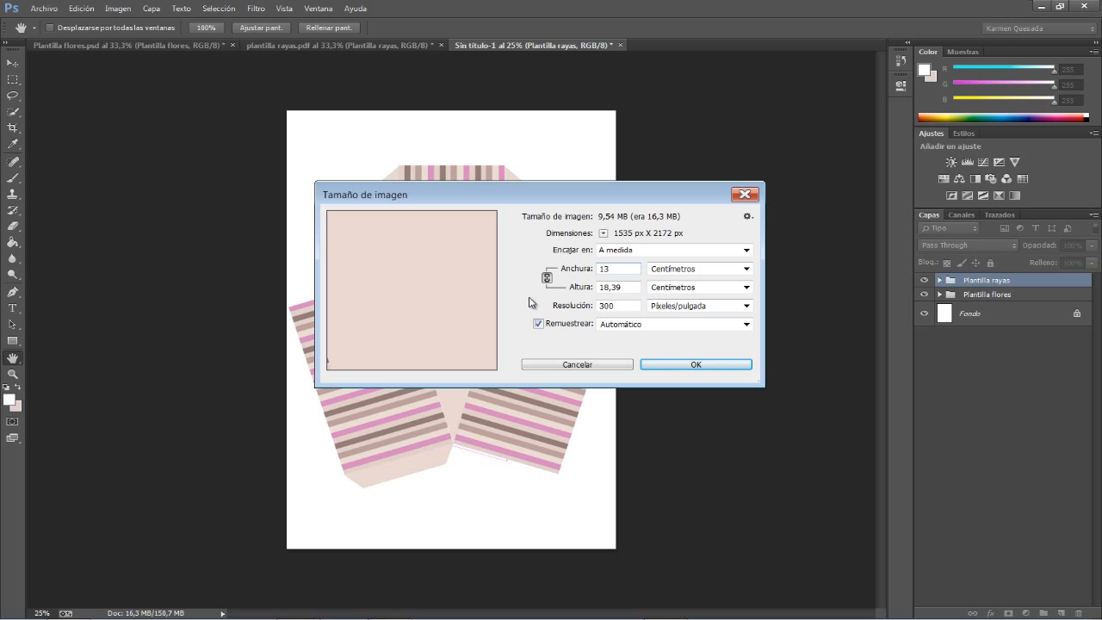
{"action": "left_click", "coordinate": [697, 364]}
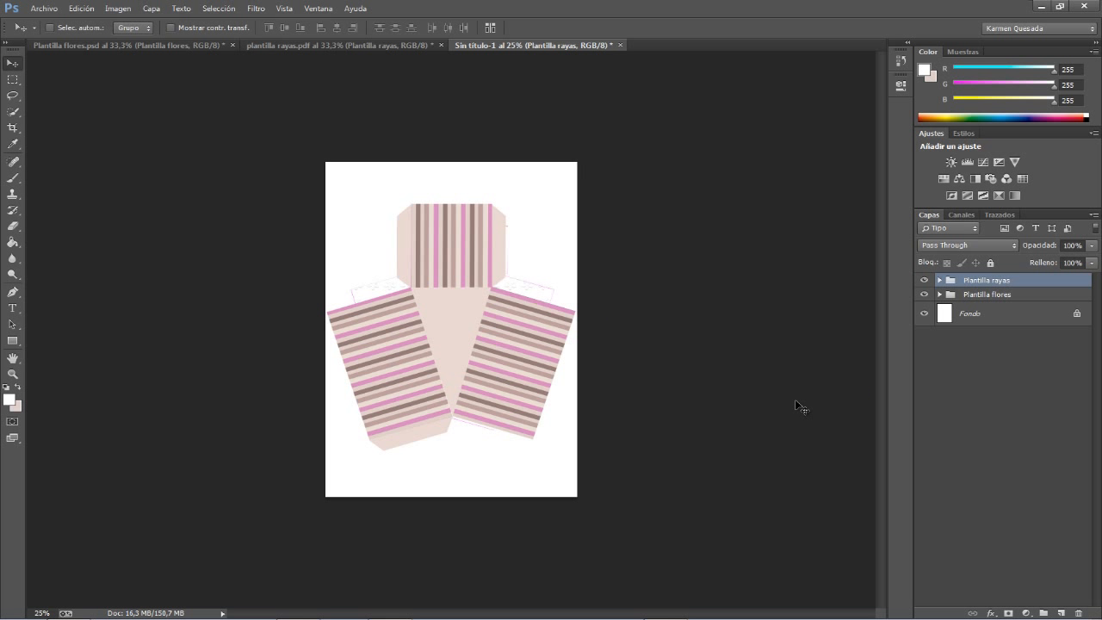
Inspect the 13 cm templates up close and hide the Plantilla rayas group to check the flower template
{"action": "key", "text": "ctrl+plus"}
{"action": "key", "text": "ctrl+plus"}
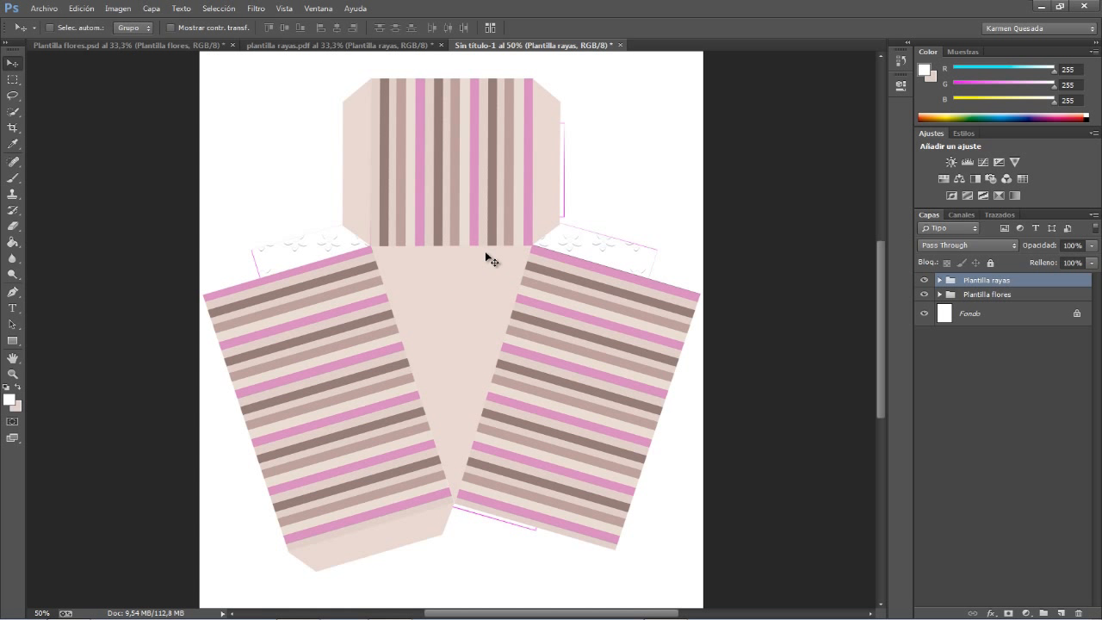
{"action": "key", "text": "ctrl+minus"}
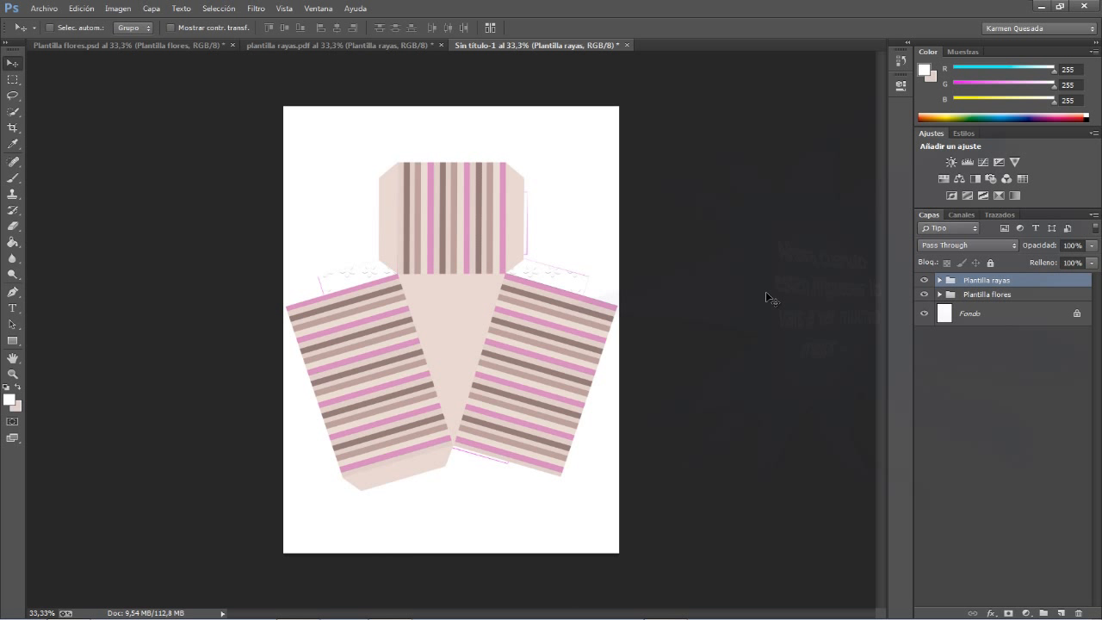
{"action": "left_click", "coordinate": [924, 280]}
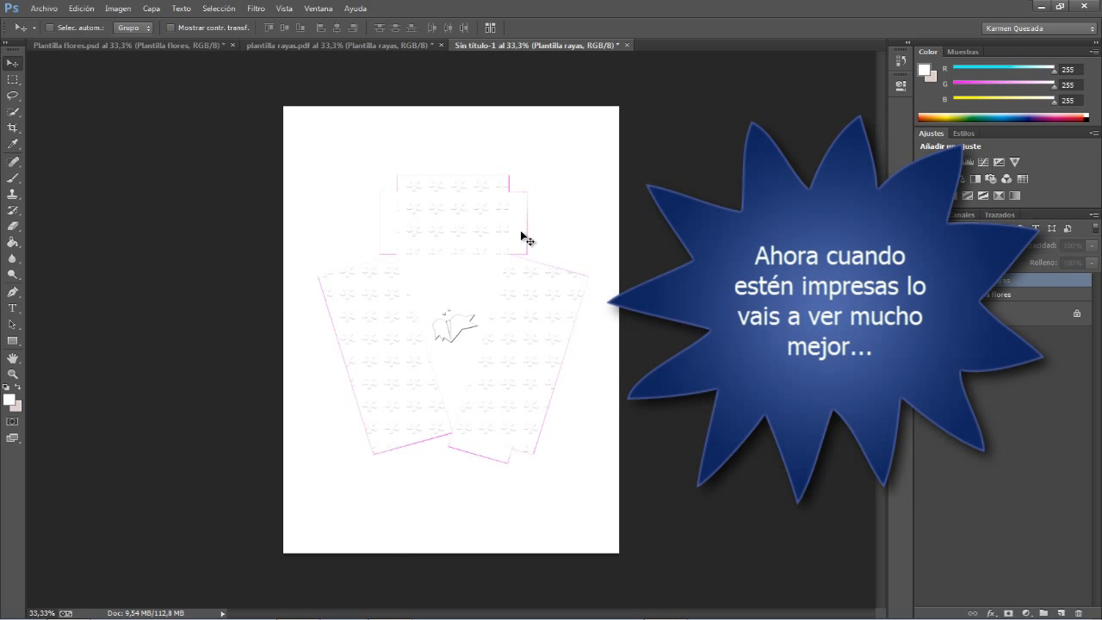